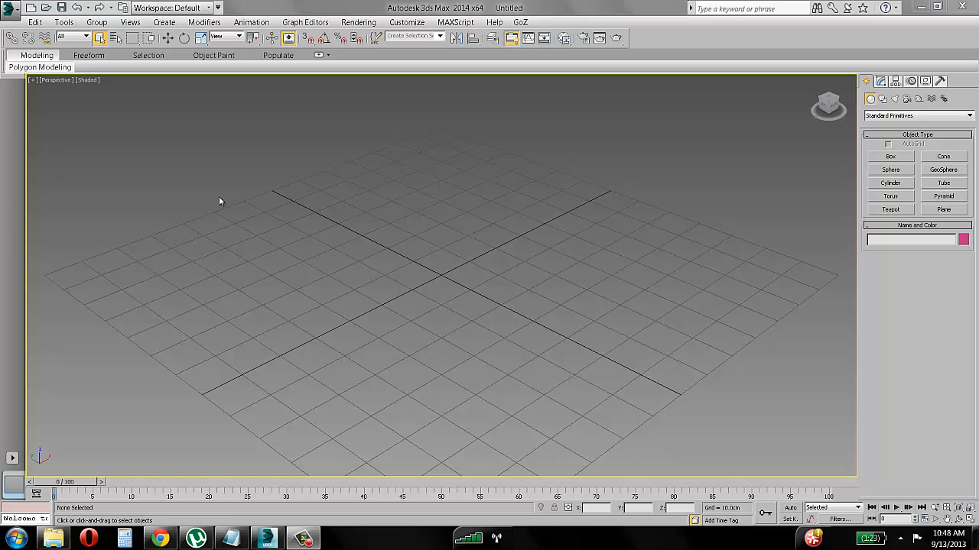
# - Switch back and forth between the maximized Perspective view and the four-viewport layout, ending with four viewports
pyautogui.hotkey('alt', 'w')
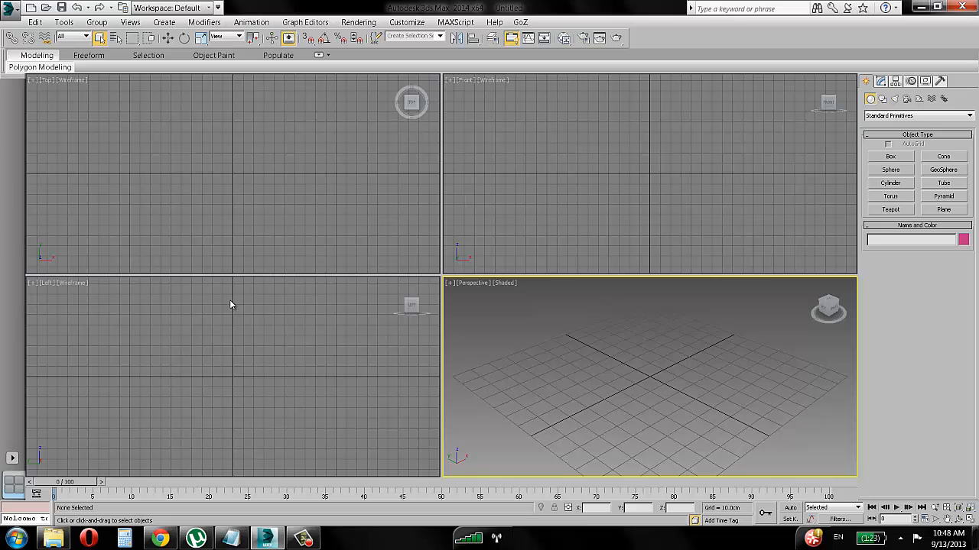
pyautogui.hotkey('alt', 'w')
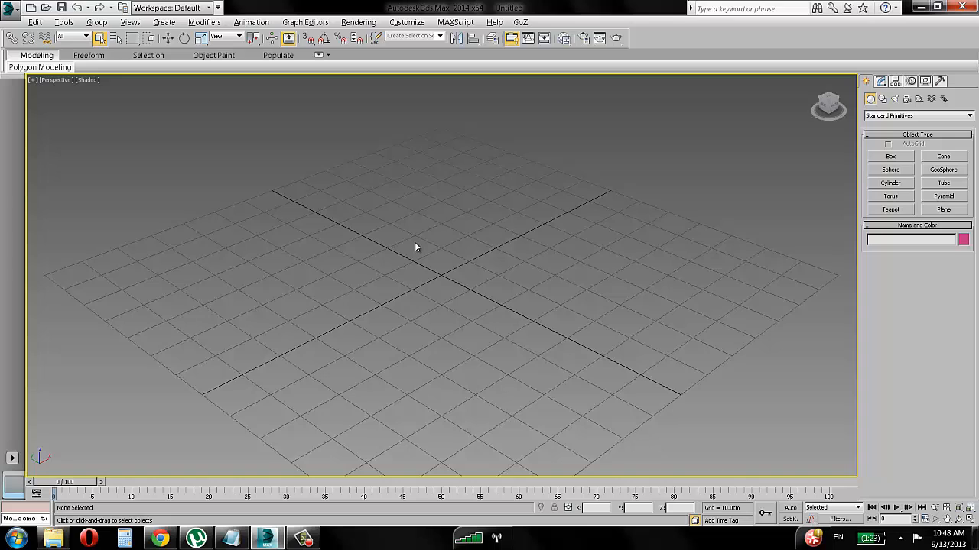
pyautogui.hotkey('alt', 'w')
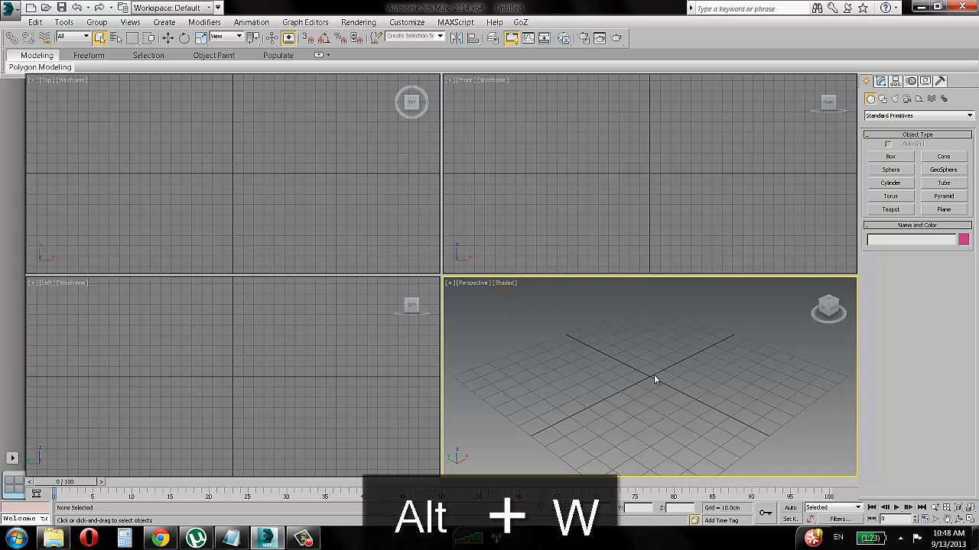
# - Maximize the Front and Perspective viewports alternately, twice each, restoring the four-viewport layout every time
pyautogui.click(699, 221)
pyautogui.hotkey('alt', 'w')
pyautogui.hotkey('alt', 'w')
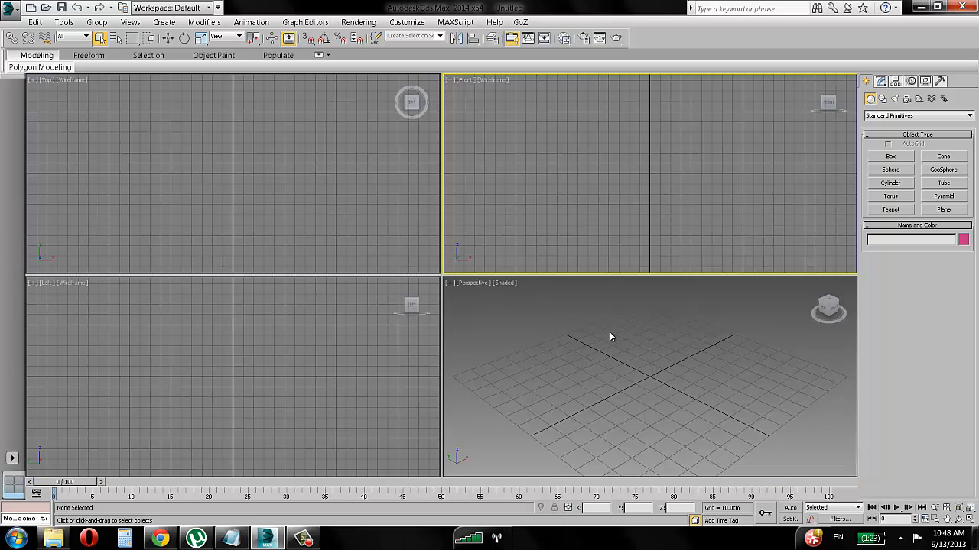
pyautogui.click(610, 335)
pyautogui.hotkey('alt', 'w')
pyautogui.hotkey('alt', 'w')
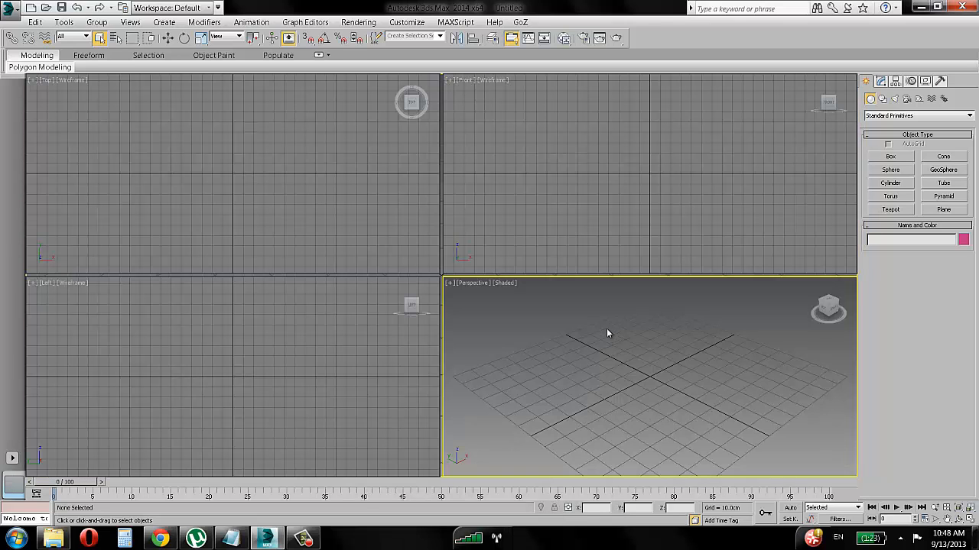
pyautogui.click(640, 198)
pyautogui.hotkey('alt', 'w')
pyautogui.hotkey('alt', 'w')
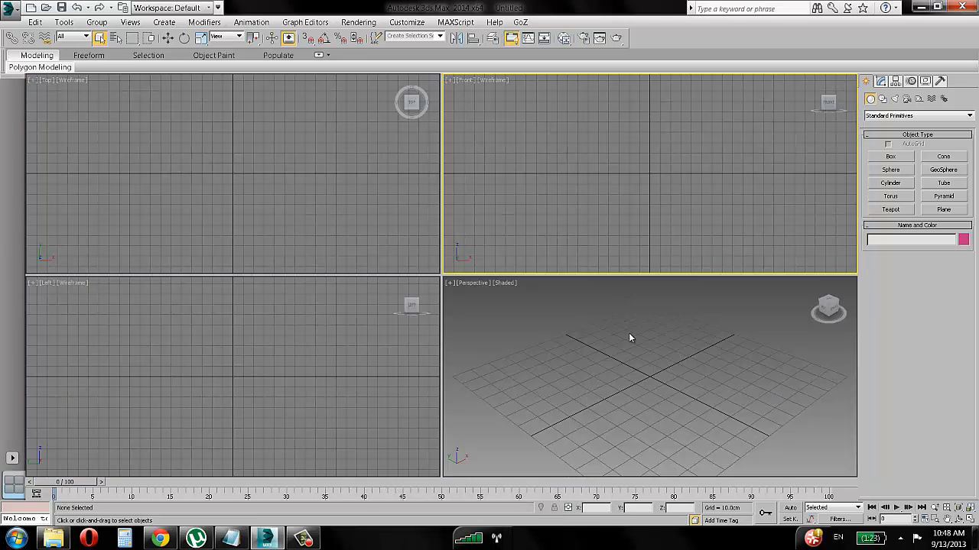
pyautogui.click(628, 333)
pyautogui.hotkey('alt', 'w')
pyautogui.hotkey('alt', 'w')
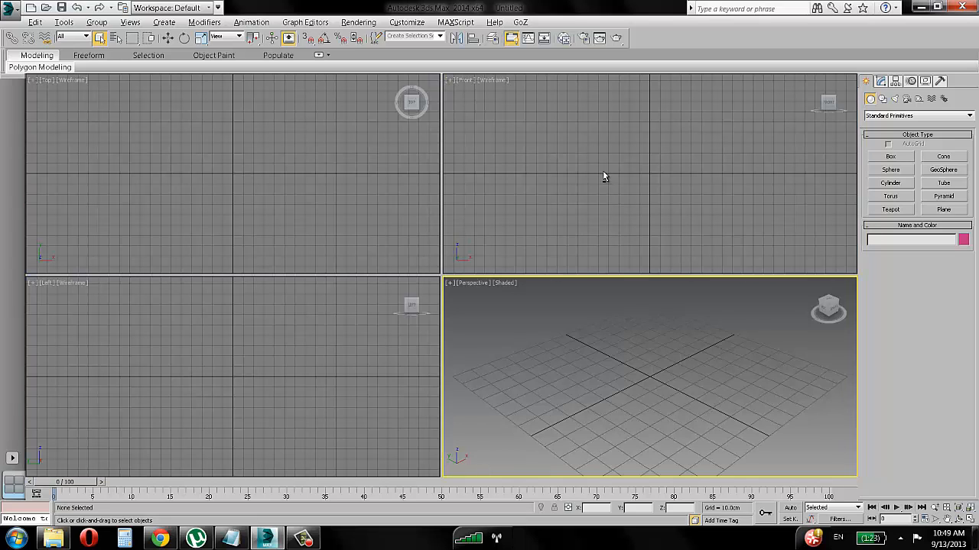
# - View the Front viewport at full size, restore the four-viewport layout, and finish with the Perspective viewport maximized
pyautogui.click(602, 177)
pyautogui.hotkey('alt', 'w')
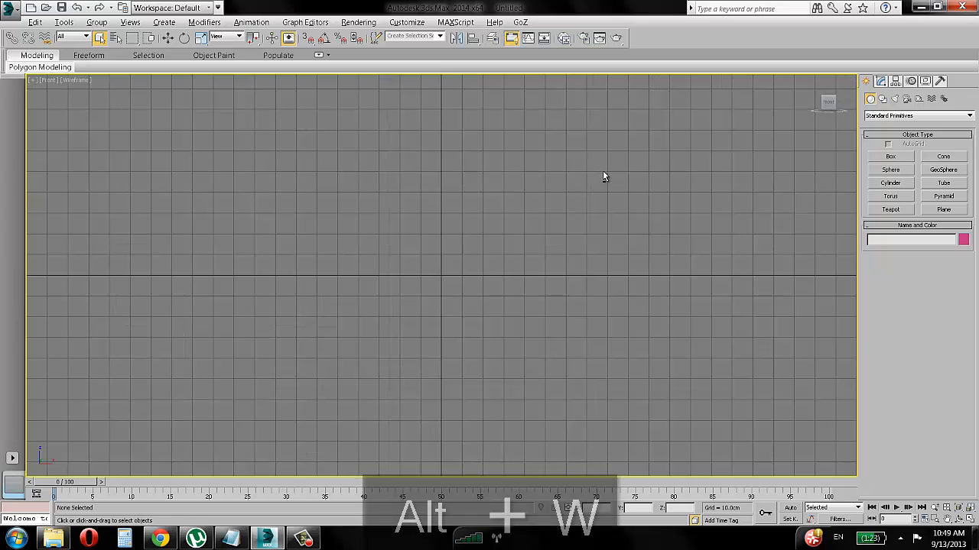
pyautogui.hotkey('alt', 'w')
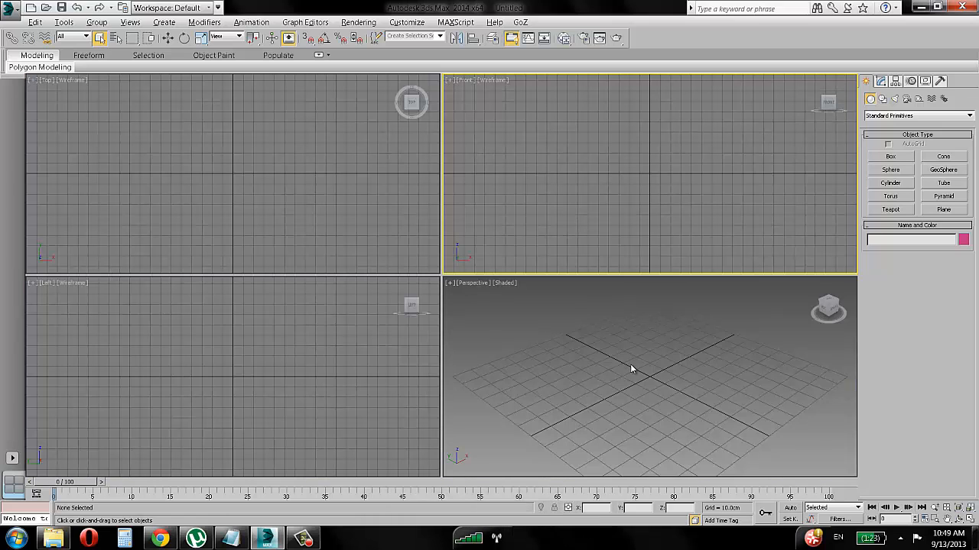
pyautogui.click(631, 369)
pyautogui.hotkey('alt', 'w')
pyautogui.hotkey('alt', 'w')
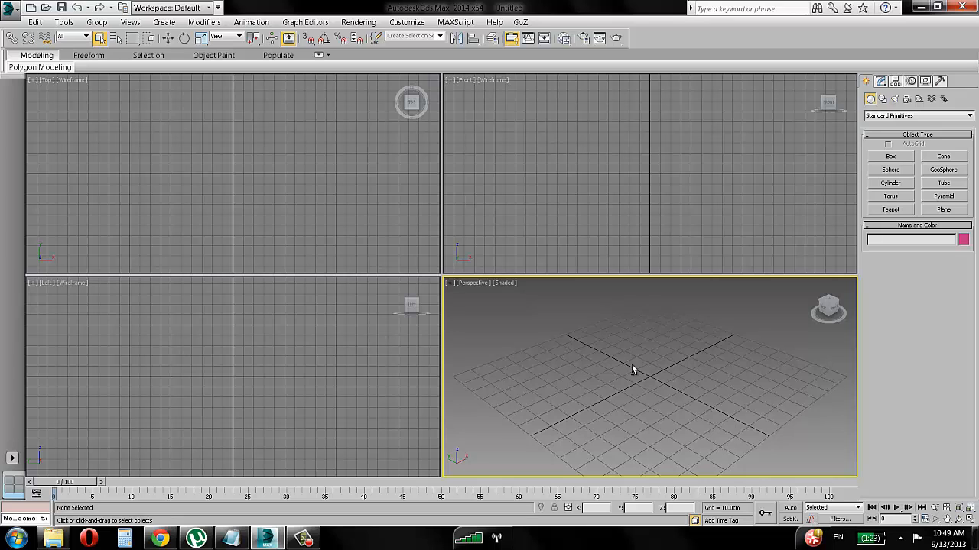
pyautogui.hotkey('alt', 'w')
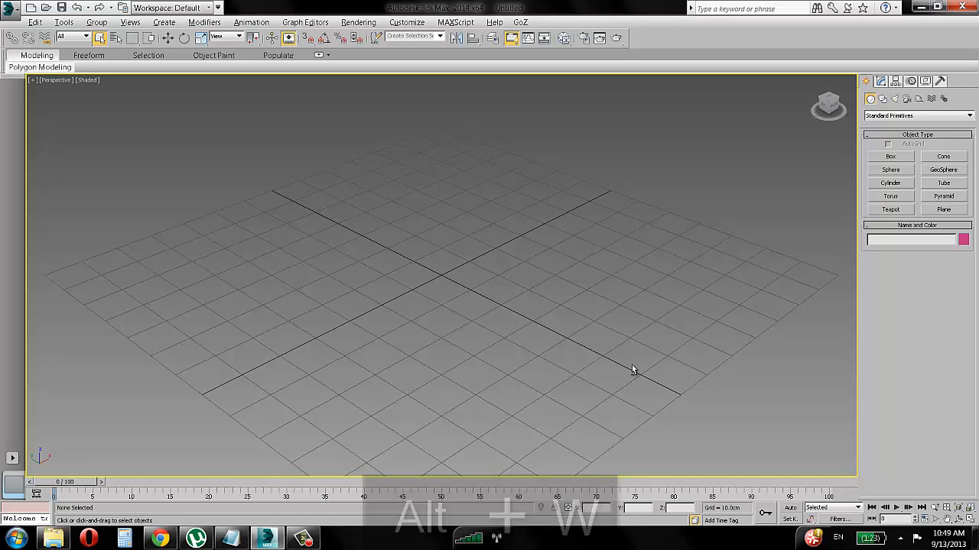
pyautogui.press('F9')
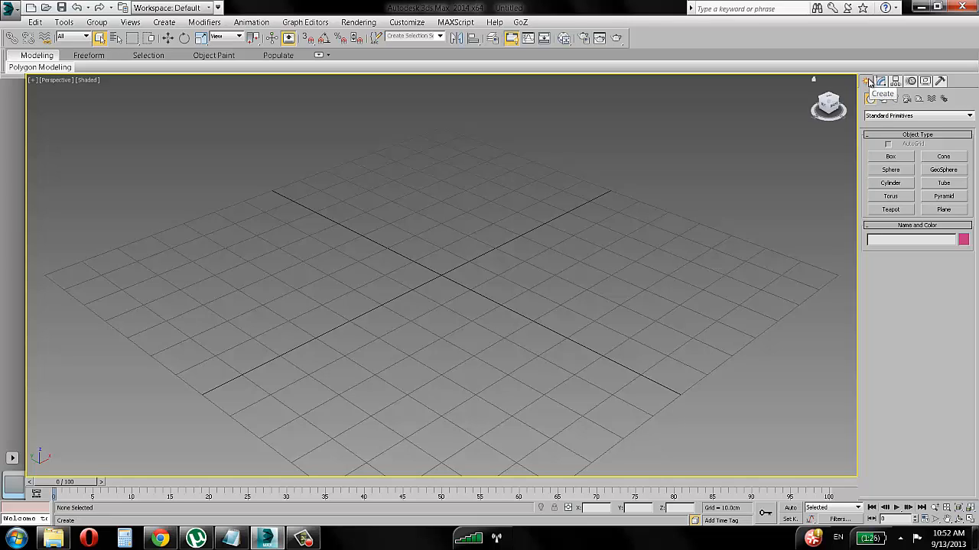
# - Search Windows for Magnifier, open it and magnify the screen by one level
pyautogui.click(17, 538)
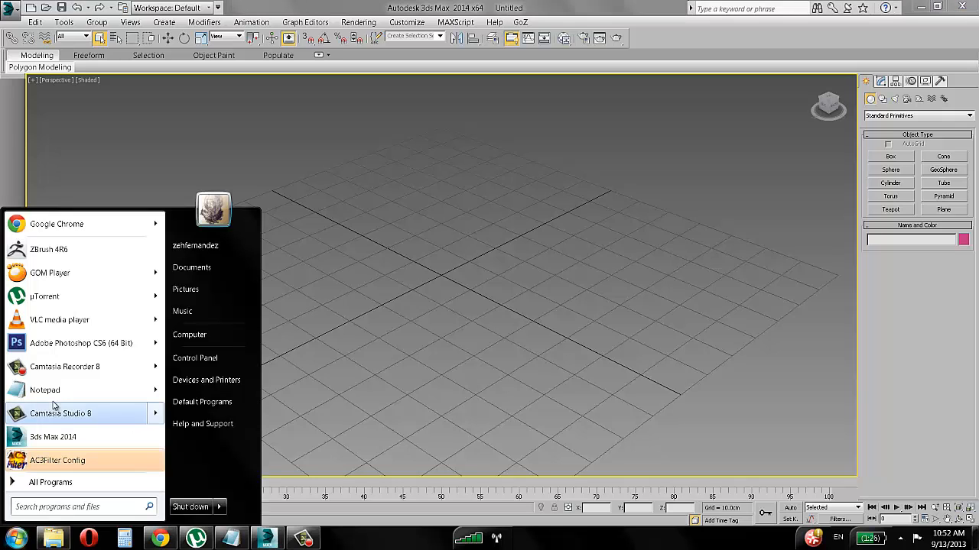
pyautogui.click(47, 502)
pyautogui.write('mag')
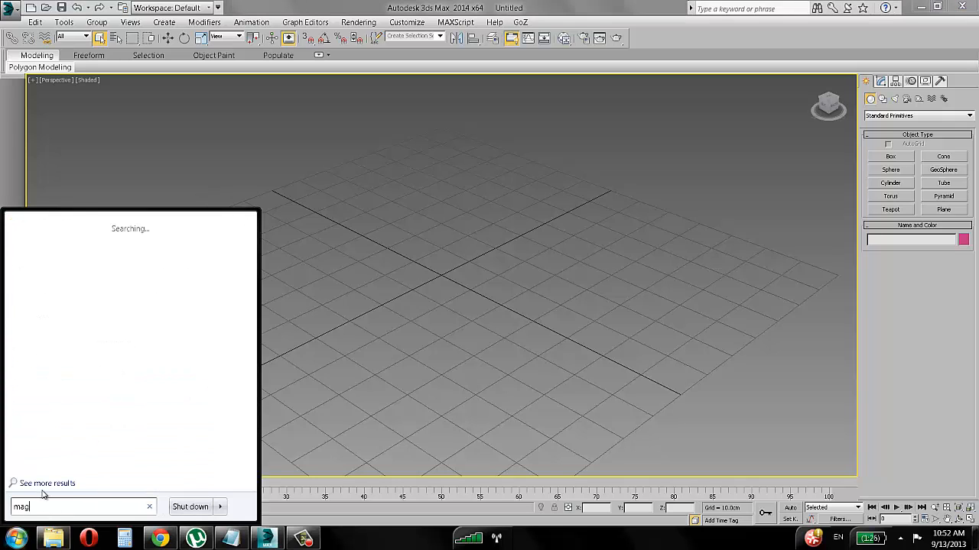
pyautogui.click(44, 244)
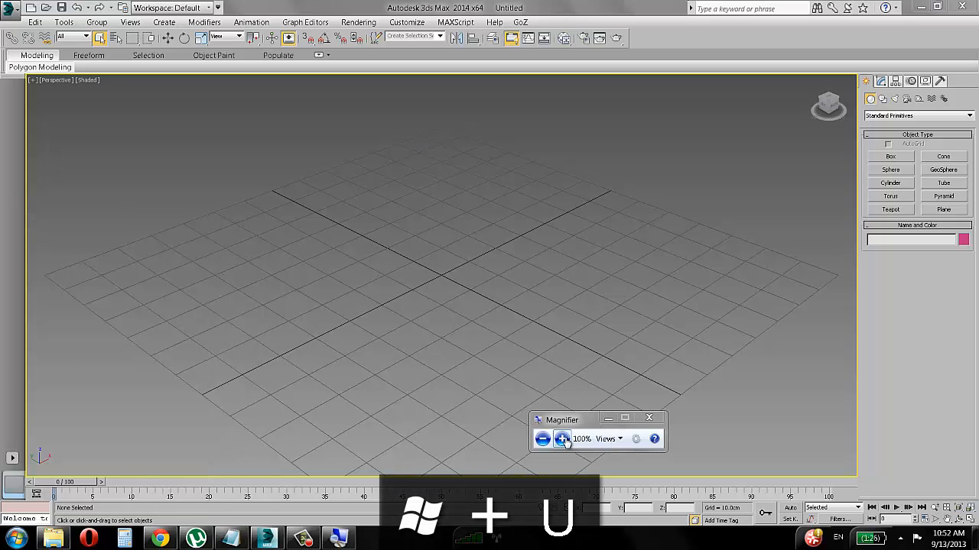
pyautogui.click(562, 439)
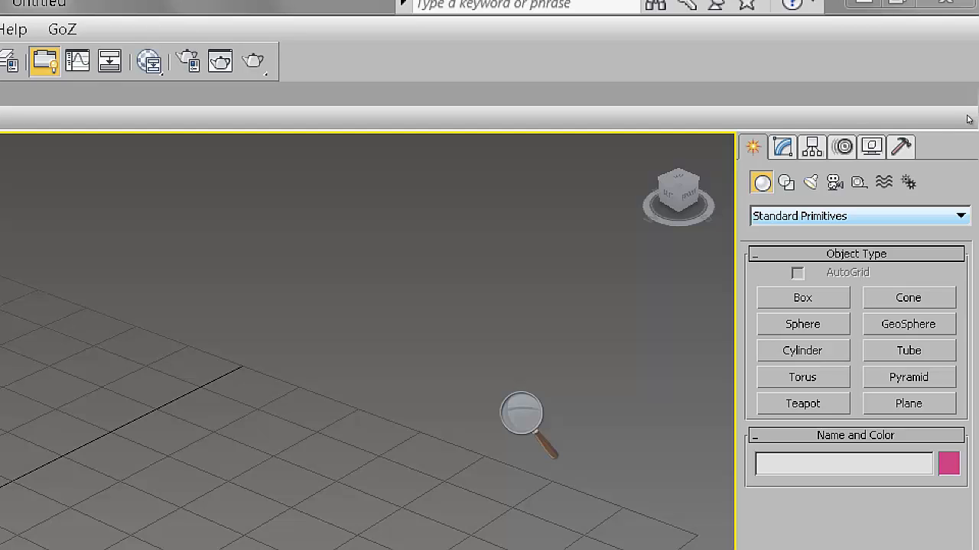
# - Browse the geometry categories down to Stairs and back, and switch the object category from Standard Primitives to Doors
pyautogui.click(959, 215)
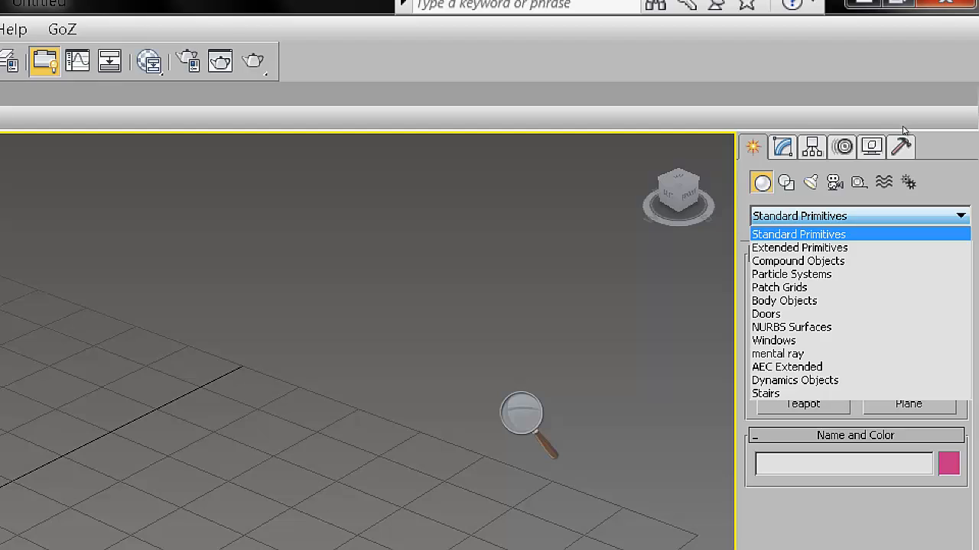
pyautogui.press('Down')
pyautogui.press('Down')
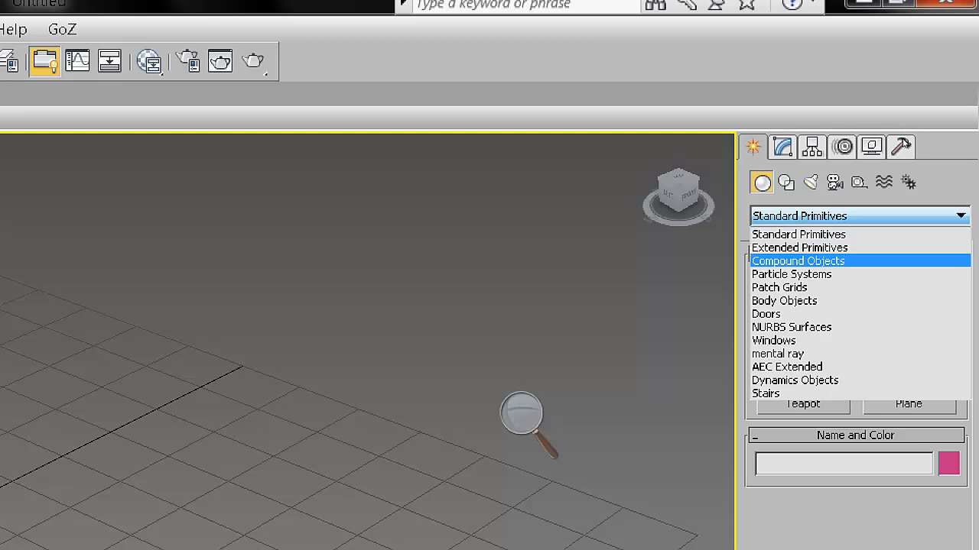
pyautogui.press('Down')
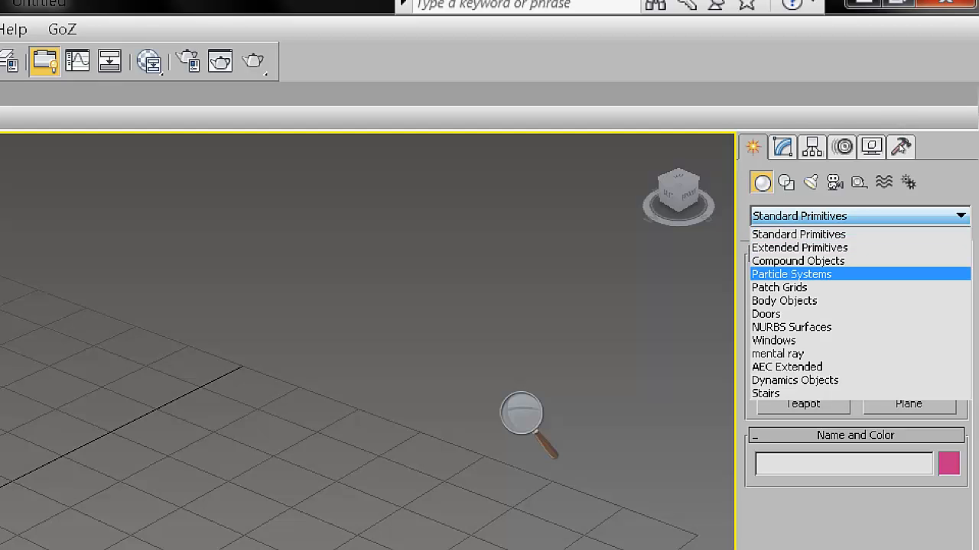
pyautogui.press('Down')
pyautogui.press('Down')
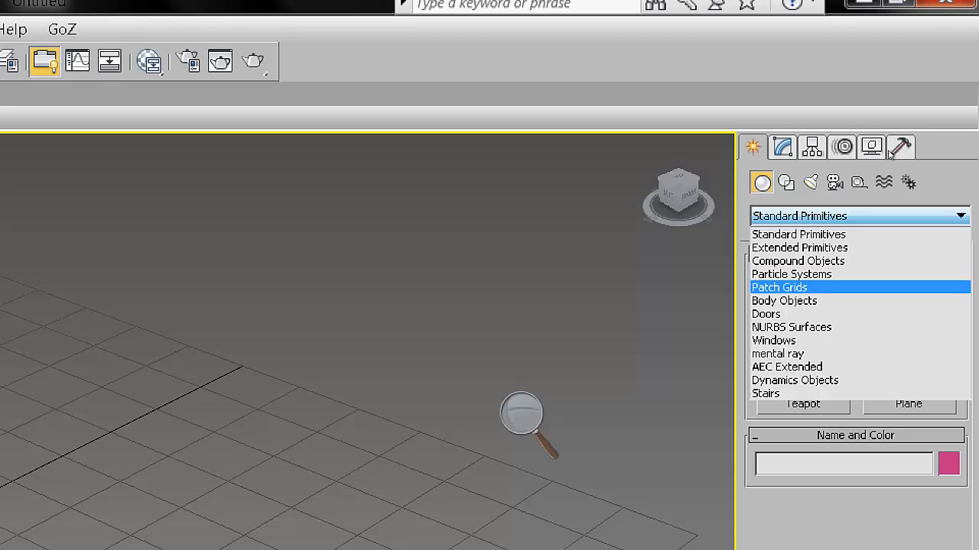
pyautogui.press('Down')
pyautogui.press('Down')
pyautogui.press('Down')
pyautogui.press('Down')
pyautogui.press('Down')
pyautogui.press('Down')
pyautogui.press('Down')
pyautogui.press('Up')
pyautogui.press('Up')
pyautogui.press('Up')
pyautogui.press('Up')
pyautogui.press('Up')
pyautogui.press('Up')
pyautogui.press('Up')
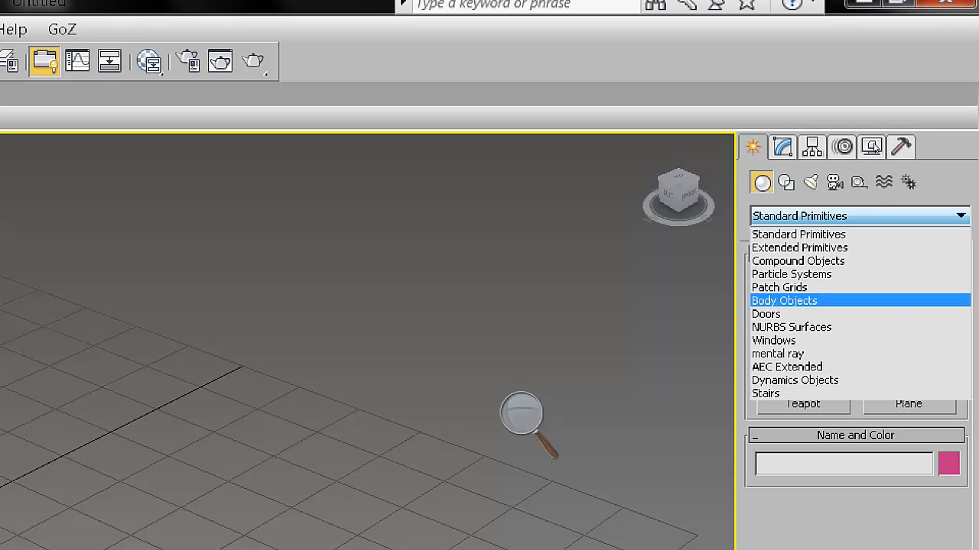
pyautogui.press('Up')
pyautogui.press('Up')
pyautogui.press('Up')
pyautogui.press('Up')
pyautogui.press('Up')
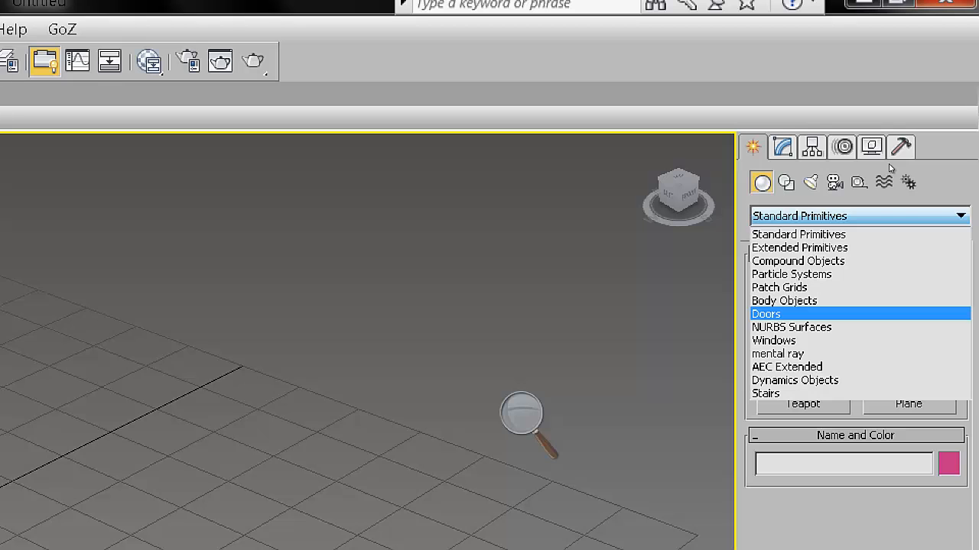
pyautogui.press('Return')
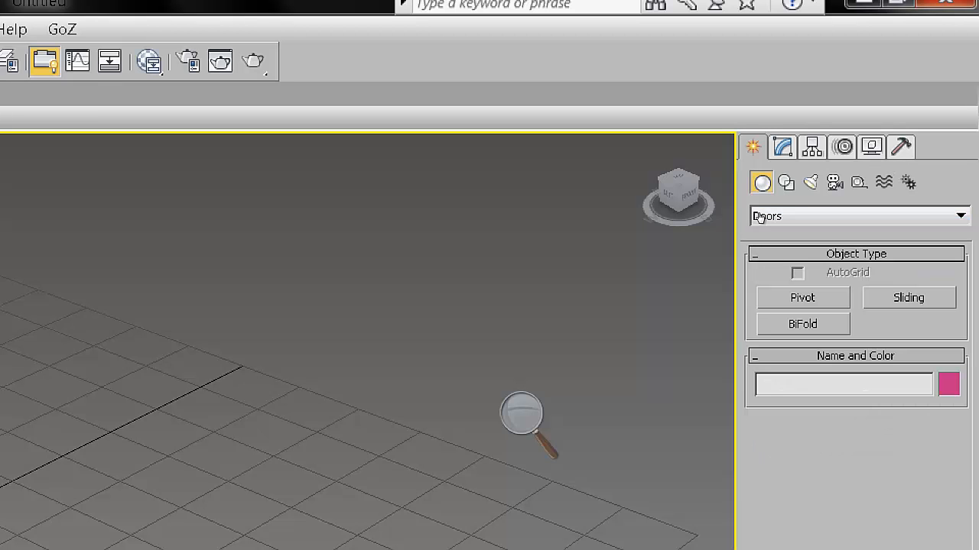
# - Create a Sliding door on the Perspective grid, about 65.9 cm wide, 6.7 cm deep and 64.5 cm high
pyautogui.press('super+minus')
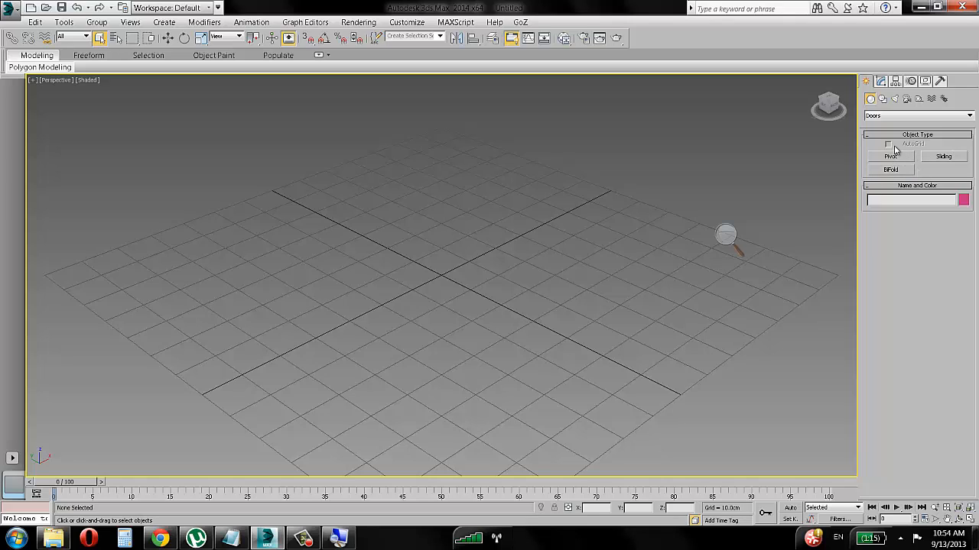
pyautogui.click(943, 157)
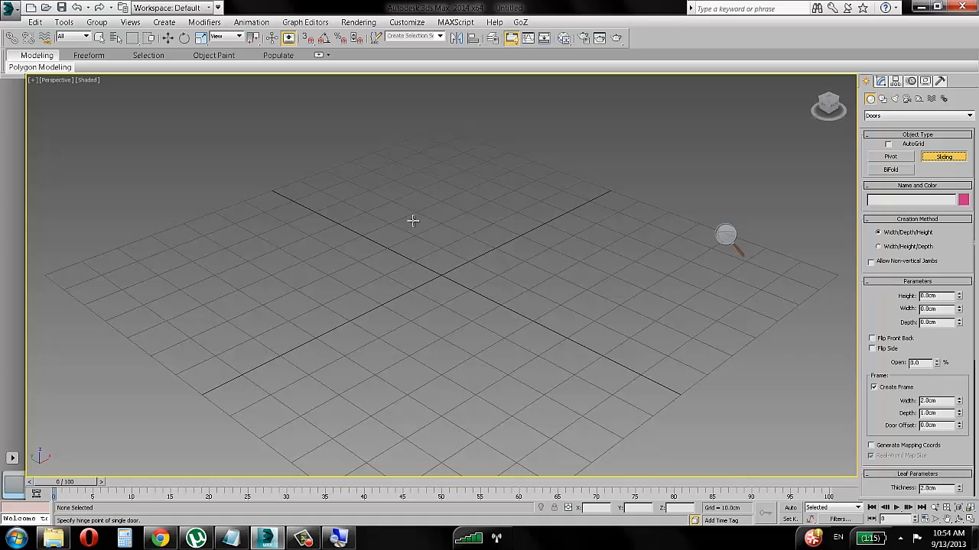
pyautogui.moveTo(464, 218)
pyautogui.mouseDown()
pyautogui.moveTo(589, 295)
pyautogui.moveTo(590, 316)
pyautogui.mouseUp()
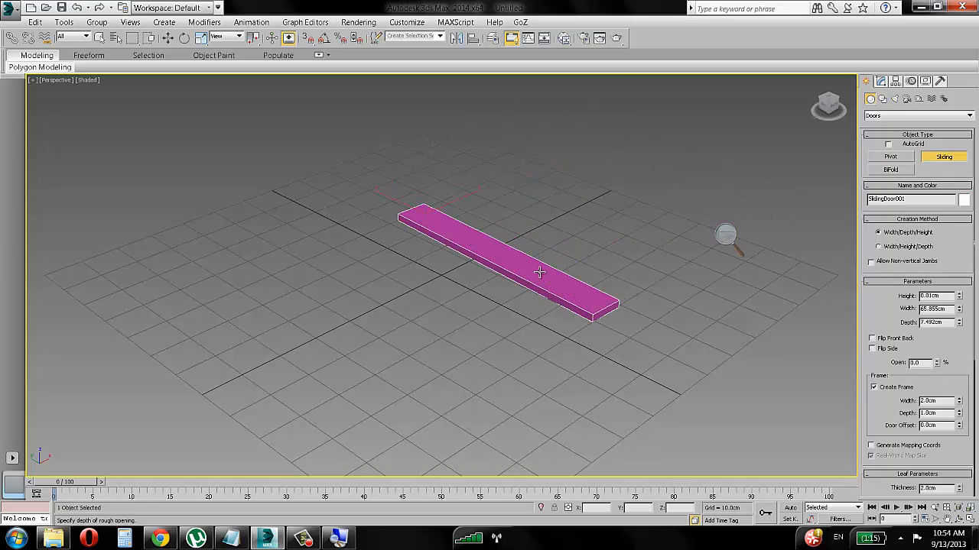
pyautogui.click(539, 272)
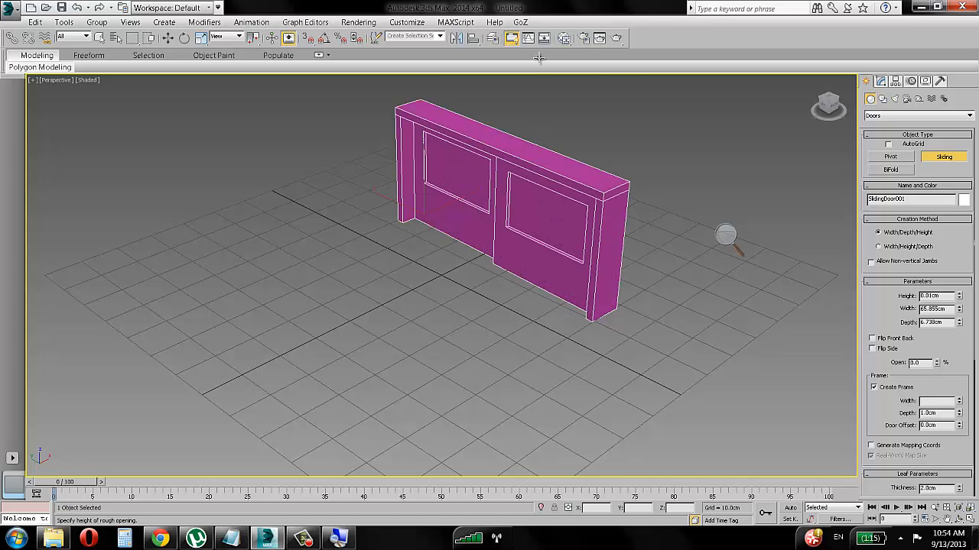
pyautogui.rightClick(552, 1)
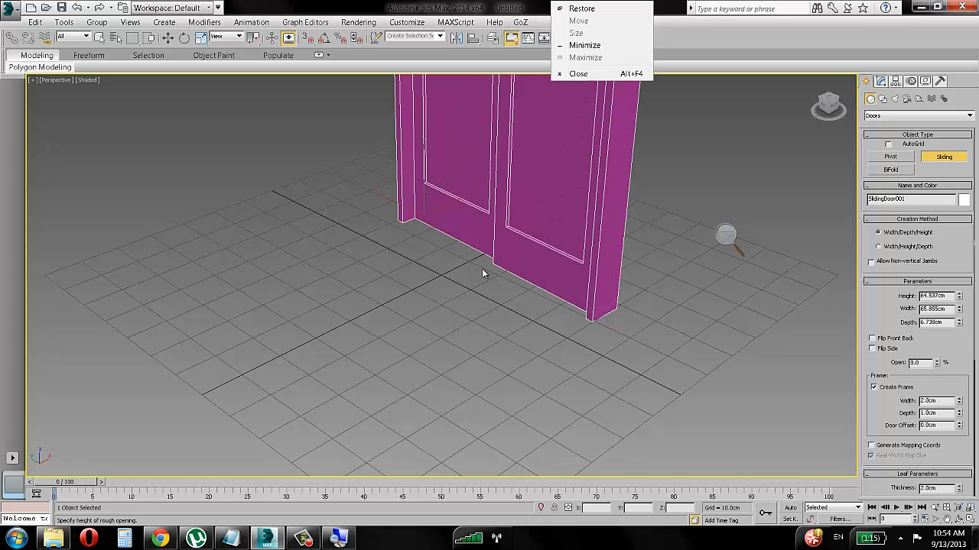
pyautogui.click(435, 272)
pyautogui.rightClick(451, 284)
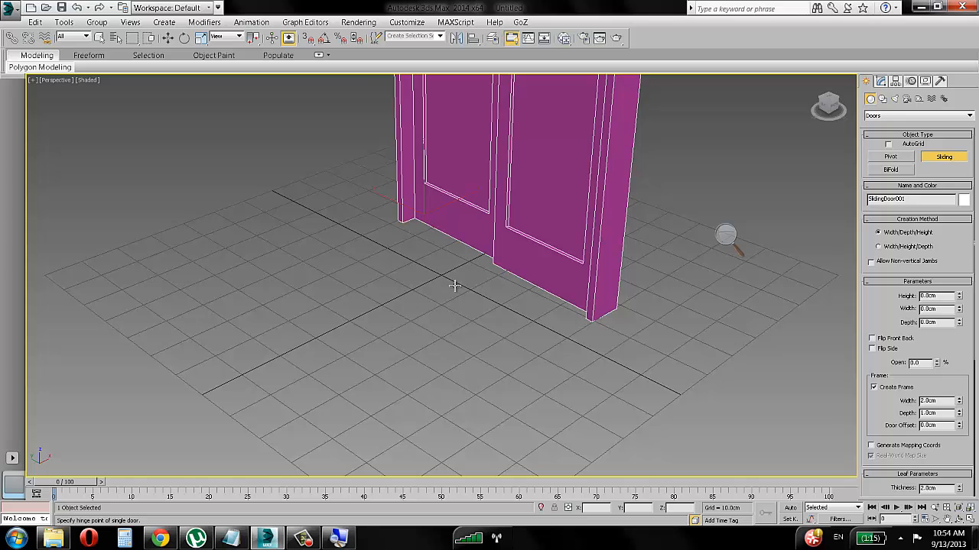
# - Enable Flip Side in the sliding door's modify parameters and try varying its Open percentage, leaving it at 0
pyautogui.keyDown('alt'); pyautogui.moveTo(455, 286); pyautogui.dragTo(467, 335, button='middle'); pyautogui.keyUp('alt')
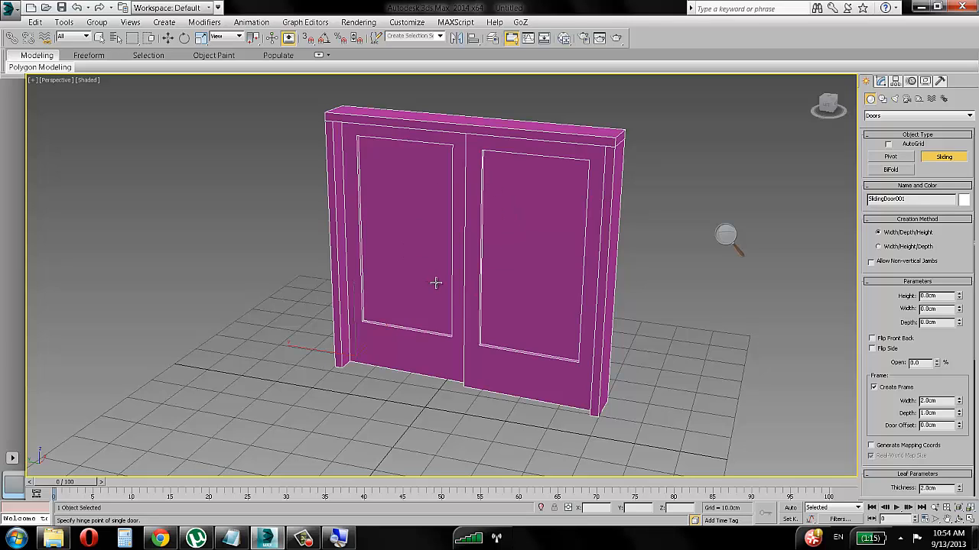
pyautogui.click(881, 81)
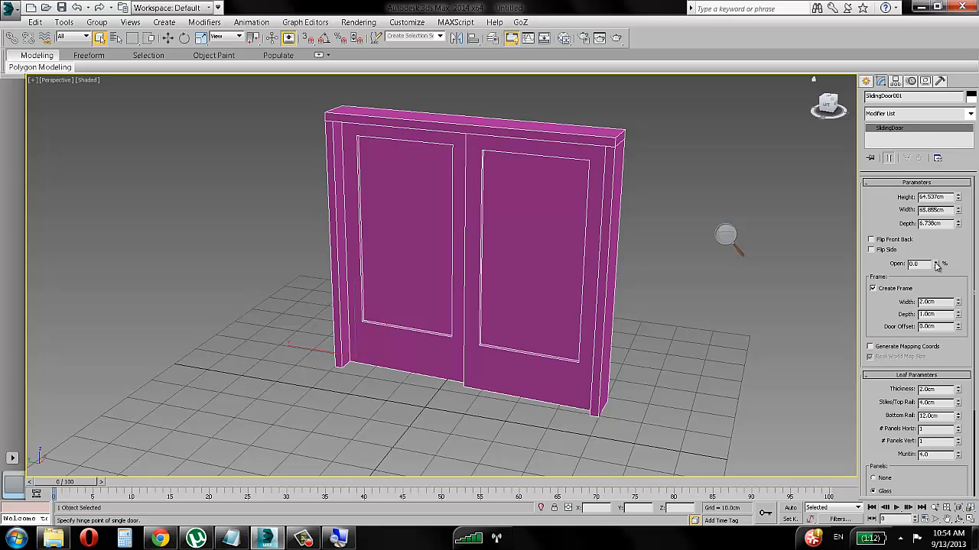
pyautogui.moveTo(937, 264)
pyautogui.mouseDown()
pyautogui.moveTo(929, 210)
pyautogui.moveTo(932, 279)
pyautogui.mouseUp()
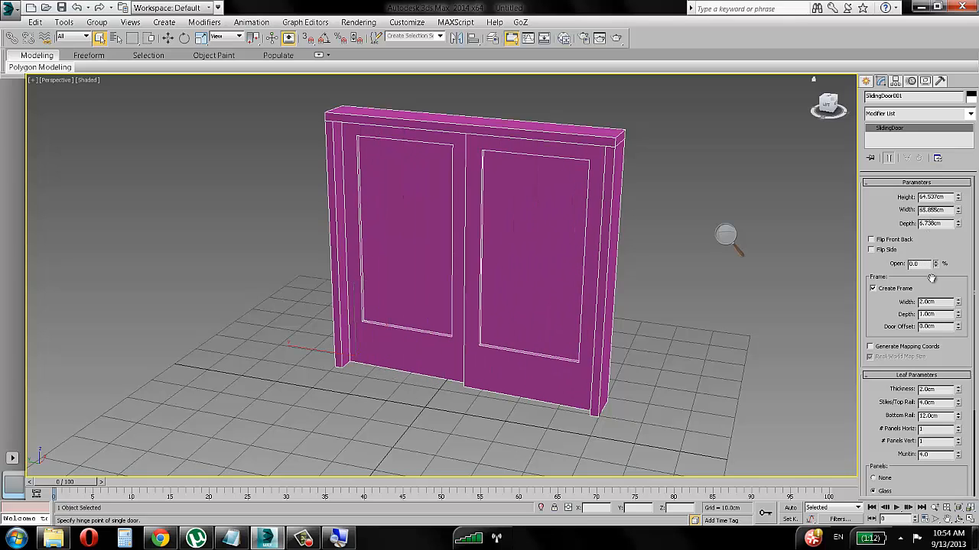
pyautogui.click(889, 252)
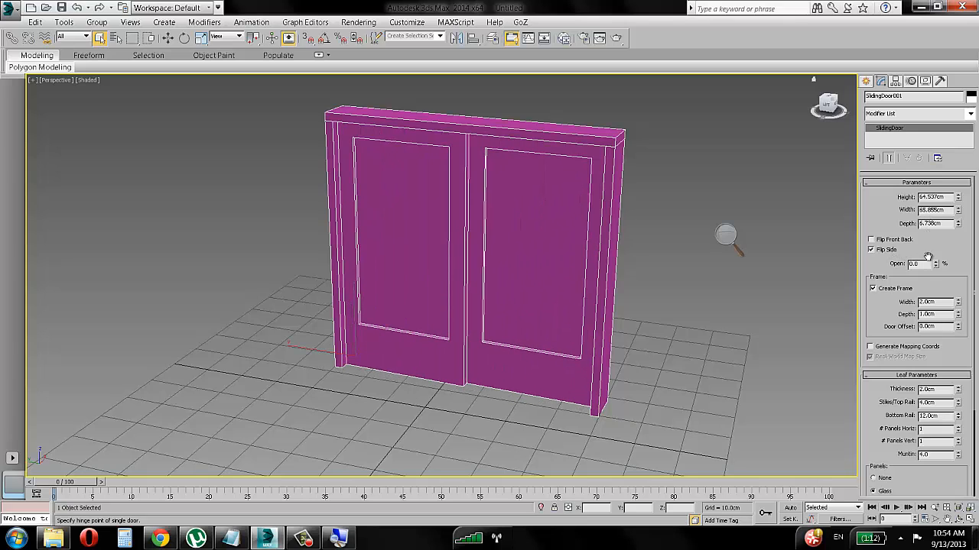
pyautogui.moveTo(936, 265); pyautogui.dragTo(940, 296)
pyautogui.click(306, 539)
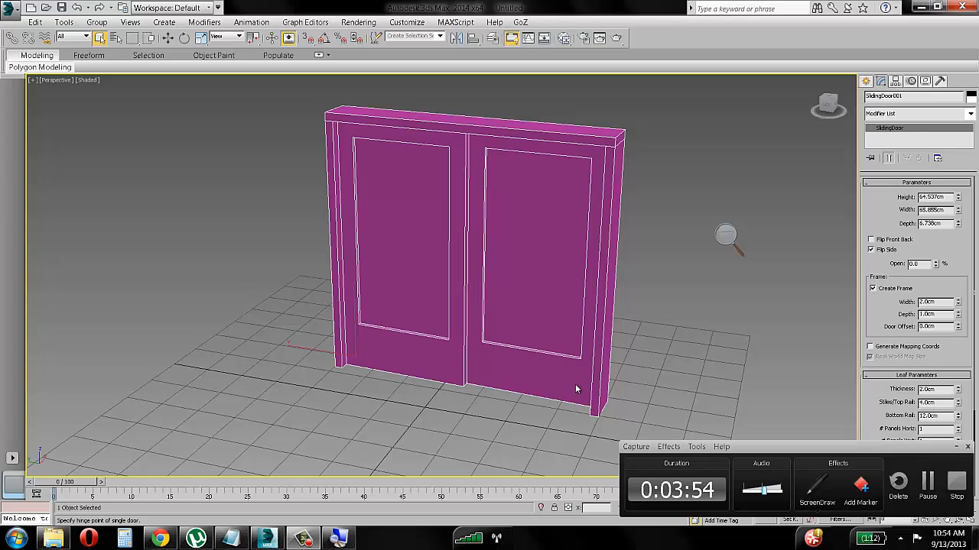
pyautogui.click(923, 490)
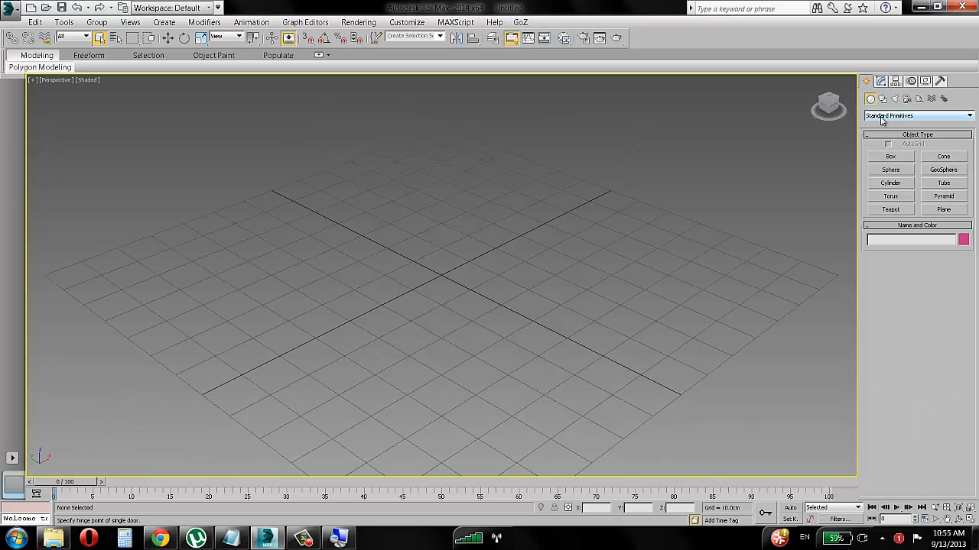
# - Create a large Standard Primitives box around the grid centre, about 53.1 cm long, 40.7 cm wide and 49.7 cm high
pyautogui.click(882, 116)
pyautogui.click(885, 126)
pyautogui.click(893, 158)
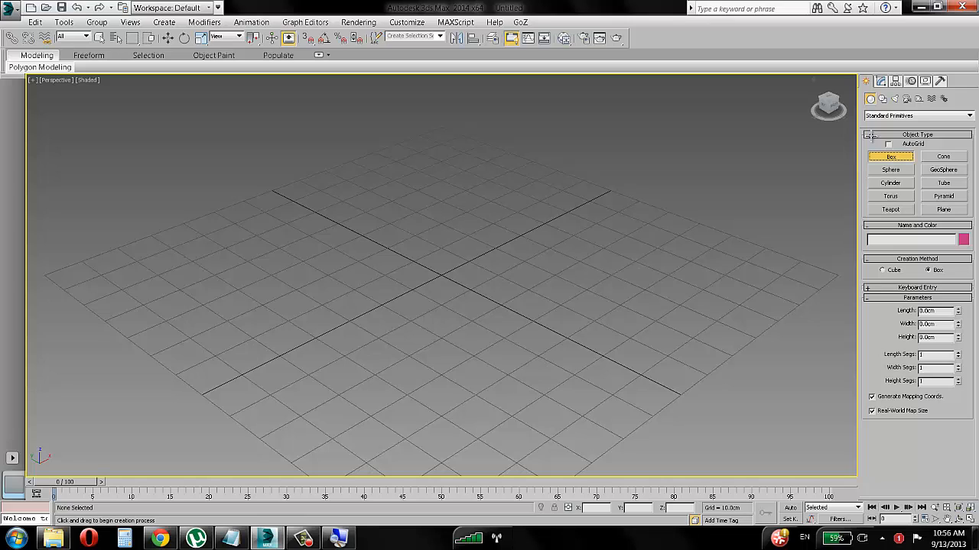
pyautogui.moveTo(433, 227); pyautogui.dragTo(470, 365)
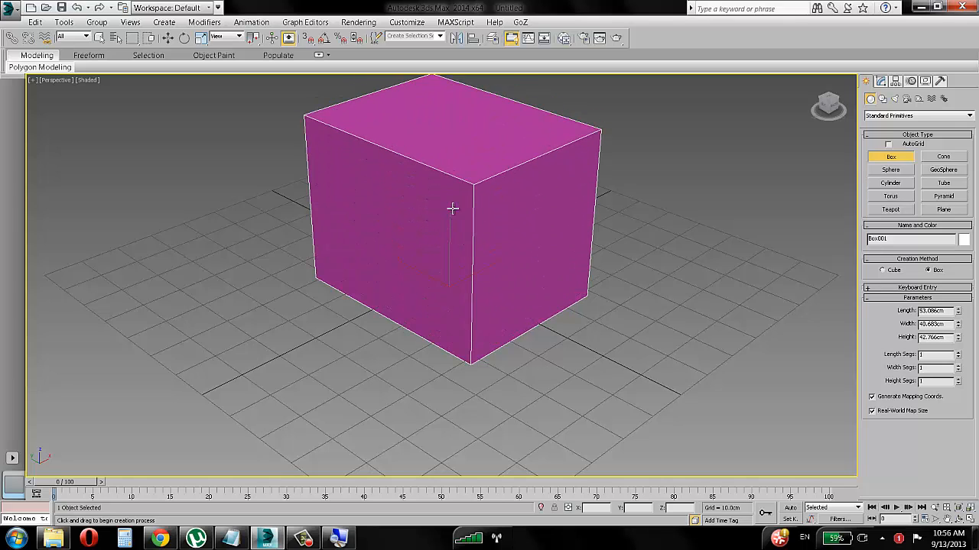
pyautogui.click(470, 184)
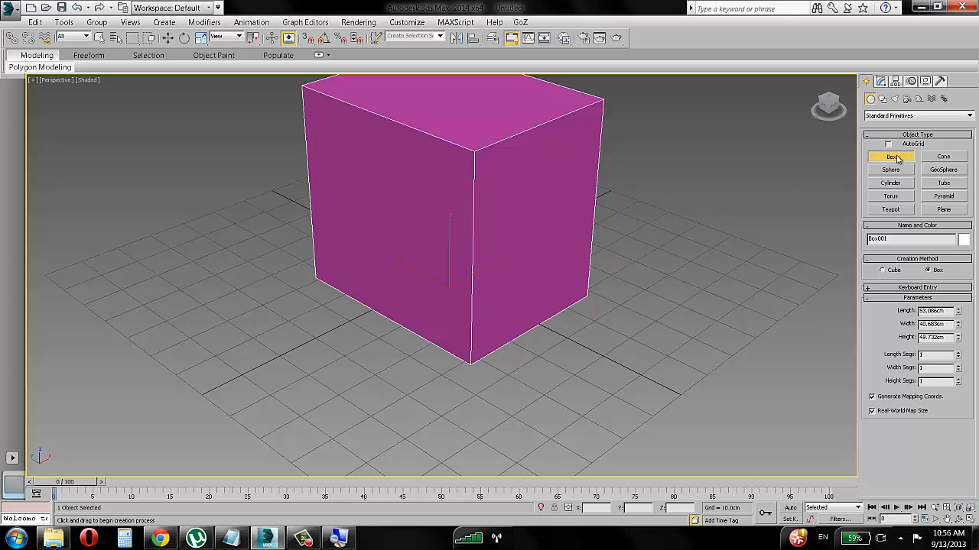
# - Create two small boxes to the right of the large box and one to its left, about 16.1 × 16.6 × 18.9 cm, and exit box creation
pyautogui.moveTo(684, 231); pyautogui.dragTo(728, 371)
pyautogui.click(711, 215)
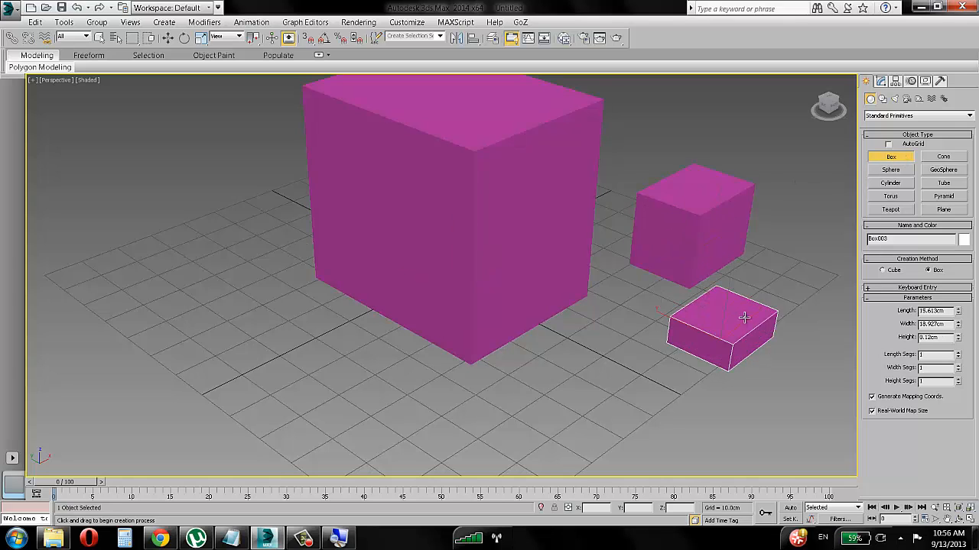
pyautogui.click(742, 316)
pyautogui.moveTo(188, 290); pyautogui.dragTo(165, 342)
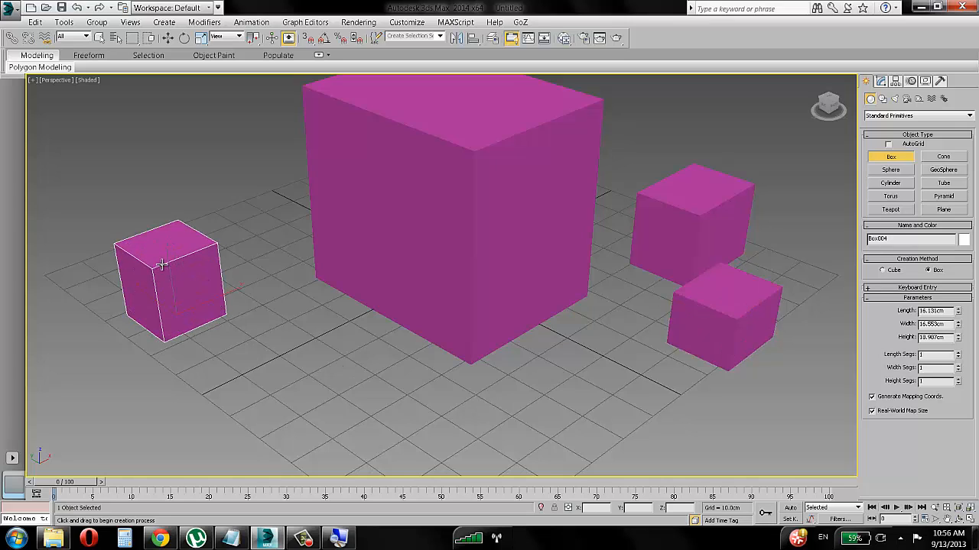
pyautogui.click(162, 264)
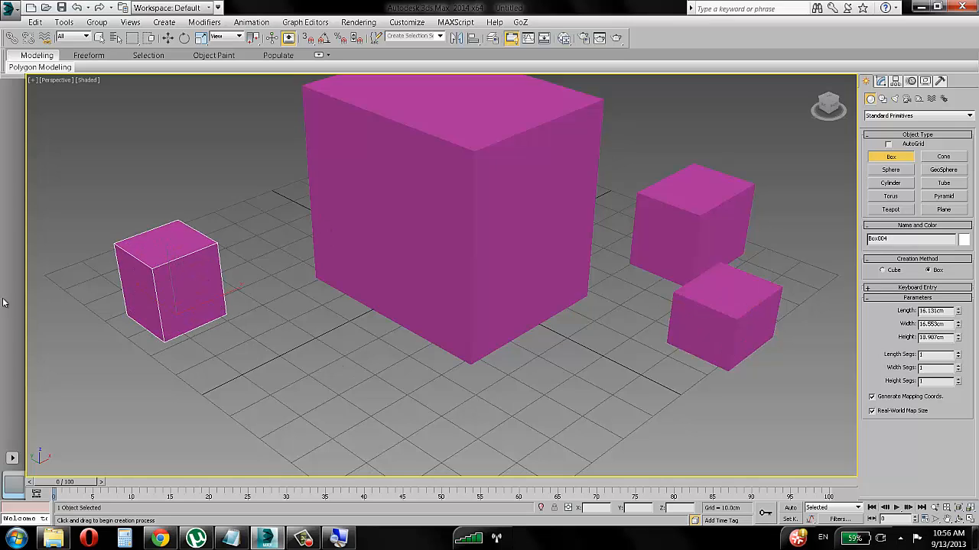
pyautogui.rightClick(167, 187)
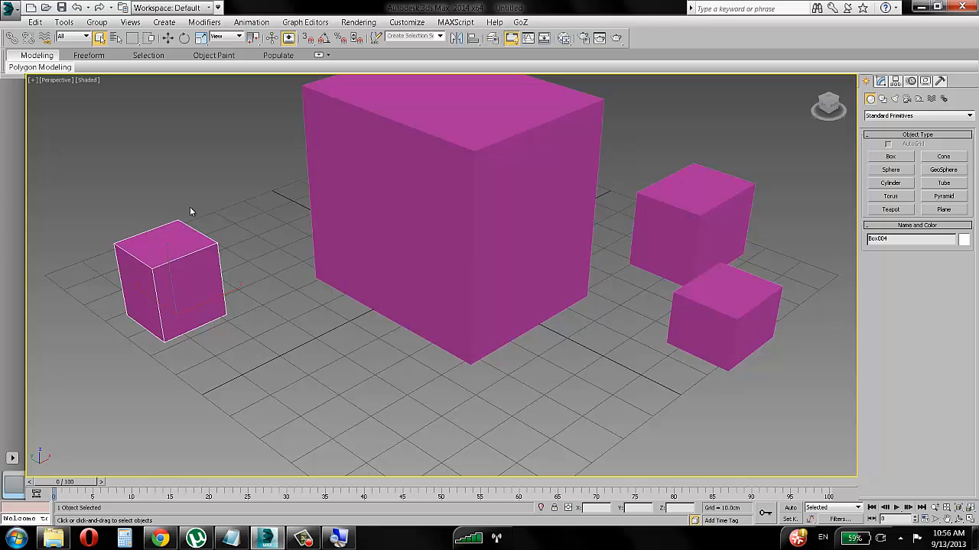
pyautogui.moveTo(321, 208); pyautogui.dragTo(318, 219, button='middle')
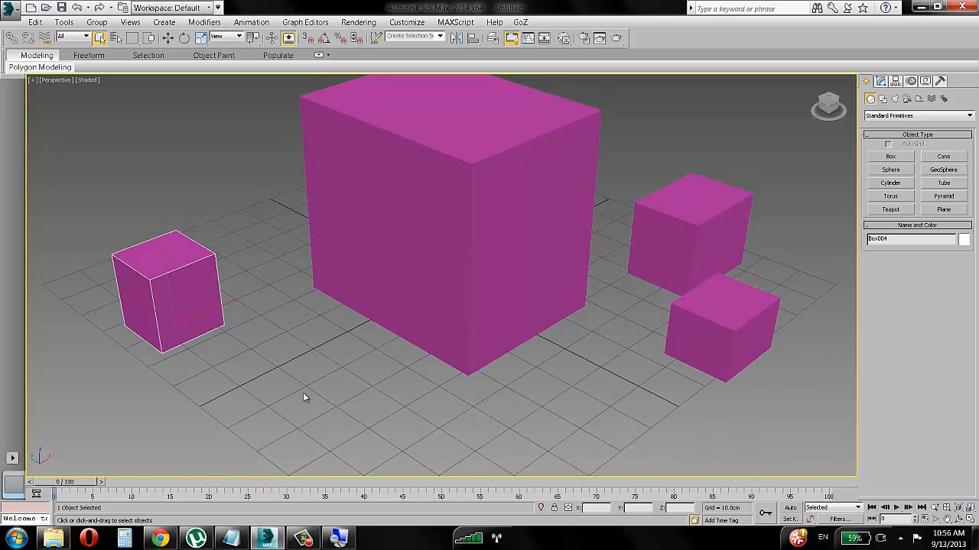
pyautogui.click(303, 539)
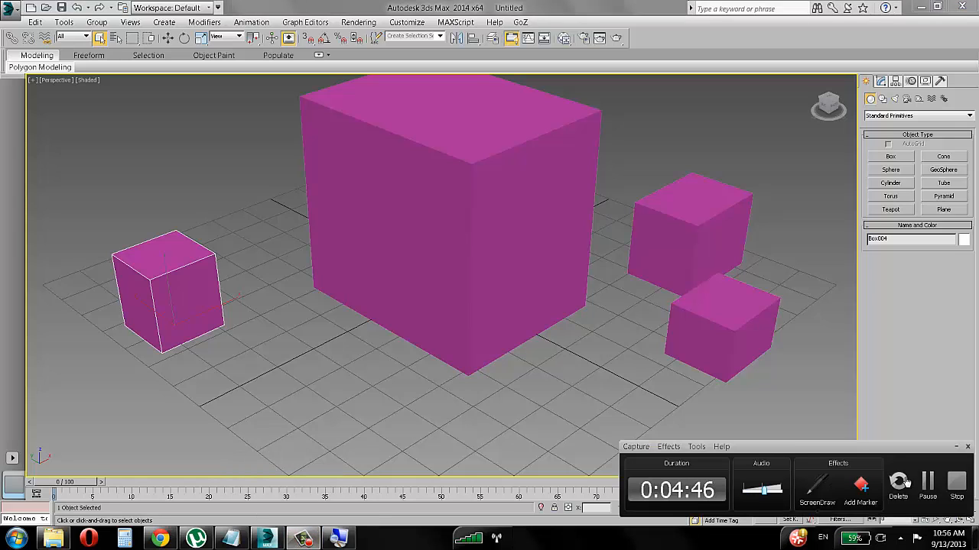
pyautogui.click(930, 480)
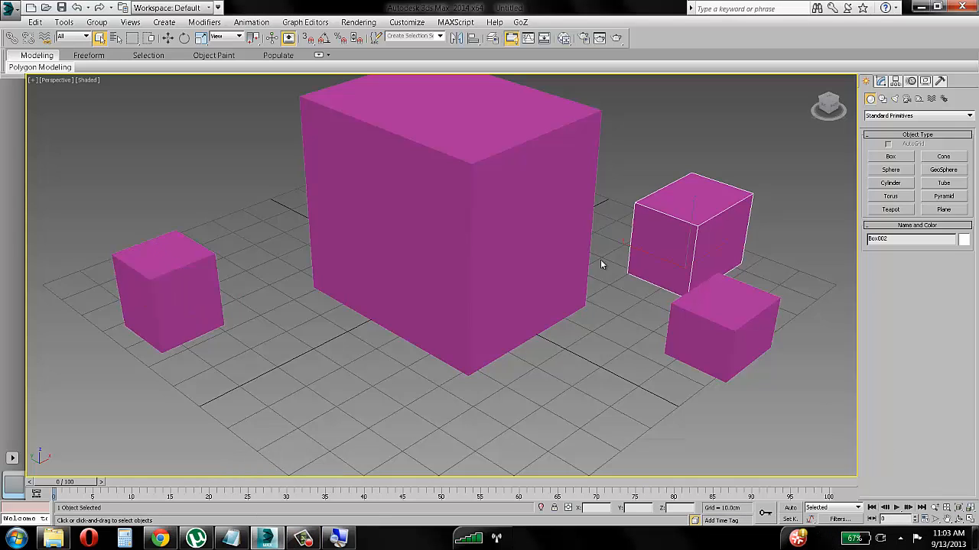
# - Select the large box and the small boxes individually in turn, ending with the small box on the left
pyautogui.click(535, 240)
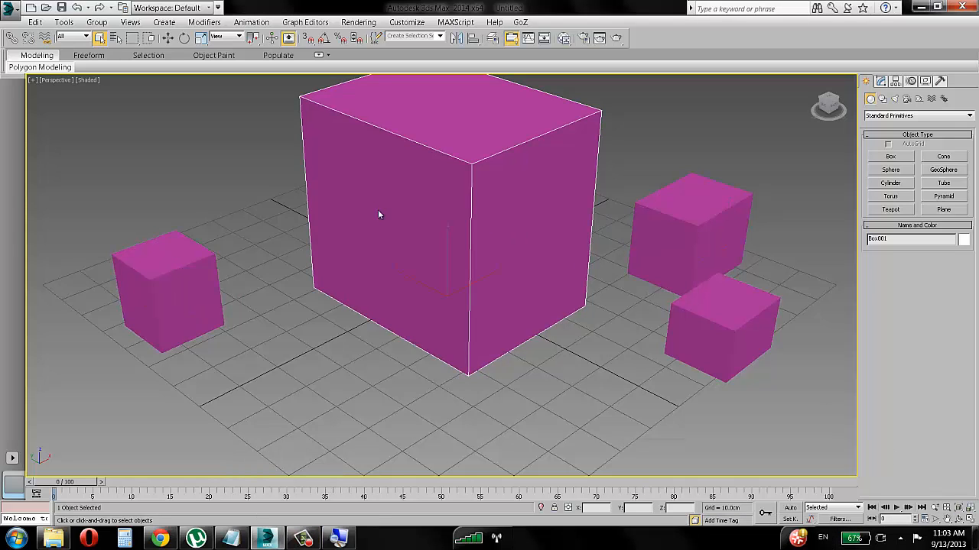
pyautogui.click(175, 277)
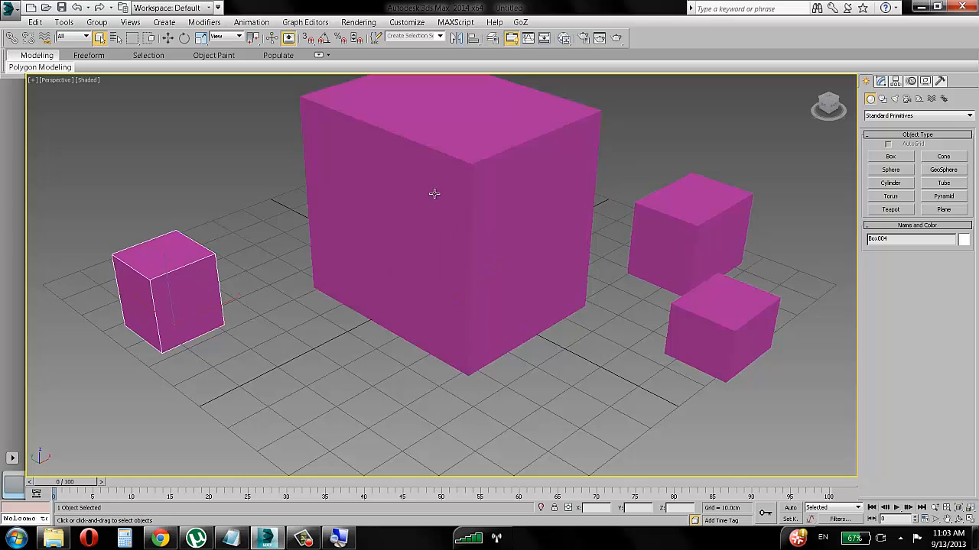
pyautogui.click(442, 191)
pyautogui.click(679, 208)
pyautogui.click(735, 304)
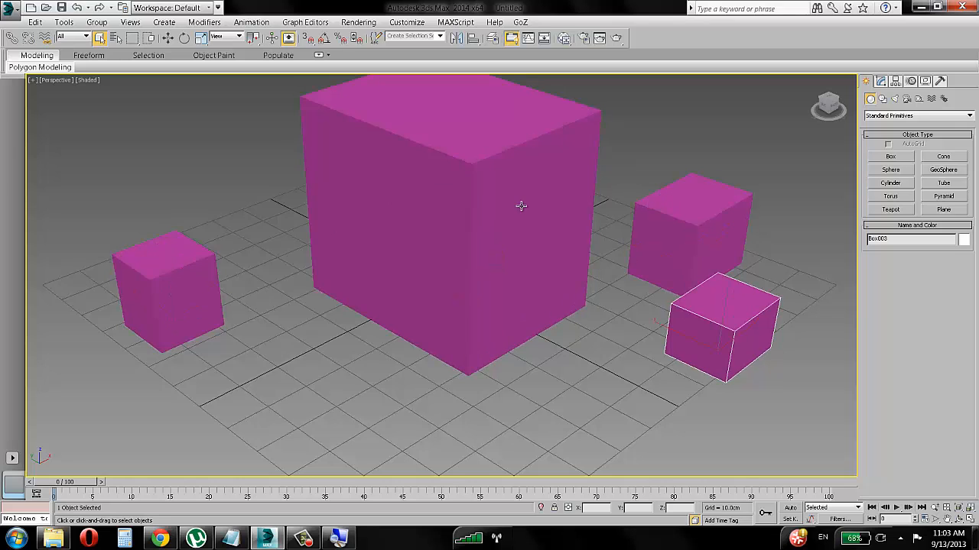
pyautogui.click(522, 207)
pyautogui.click(151, 277)
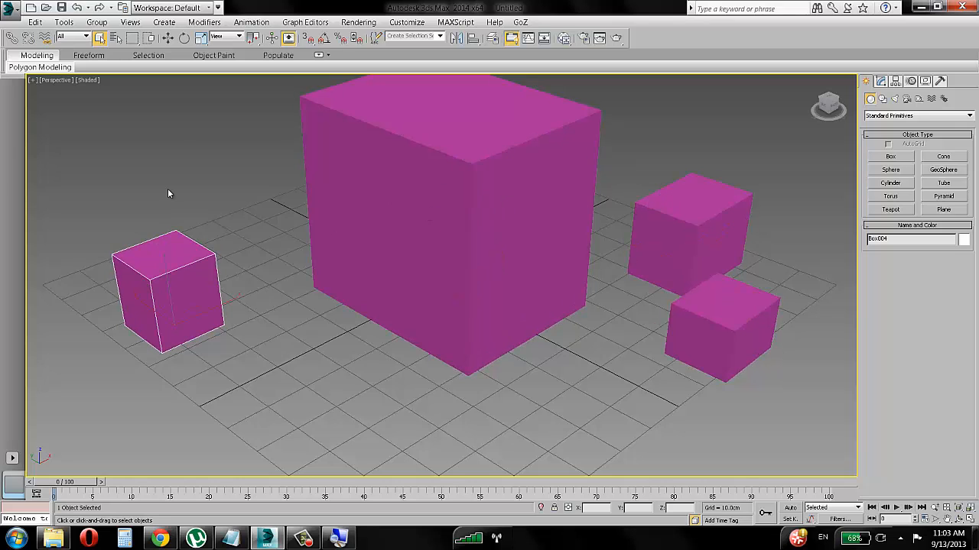
# - Select all four boxes at once with a selection region around them and clear the selection
pyautogui.click(109, 117)
pyautogui.moveTo(109, 117); pyautogui.dragTo(784, 444)
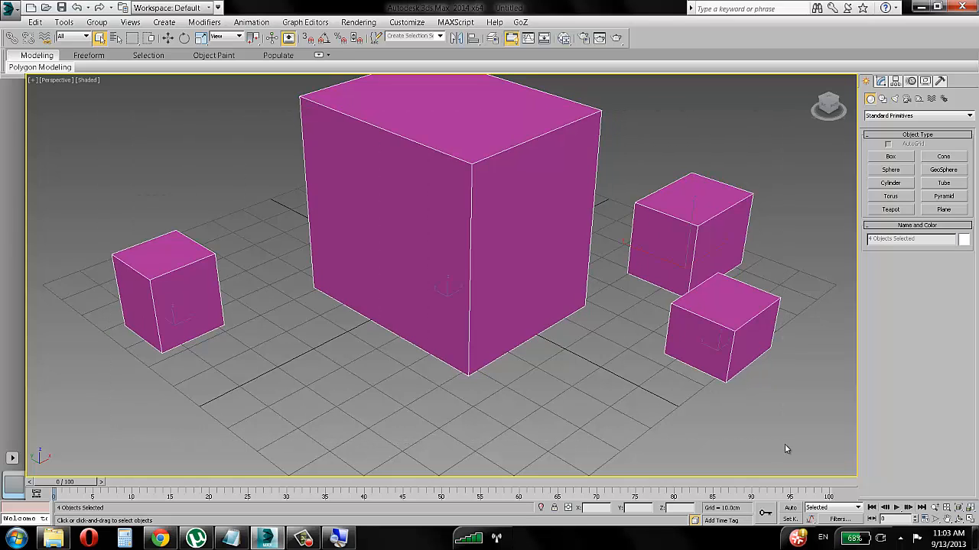
pyautogui.click(184, 220)
# - Select the left small box and add the large box and both right-hand boxes to the selection one by one
pyautogui.click(163, 251)
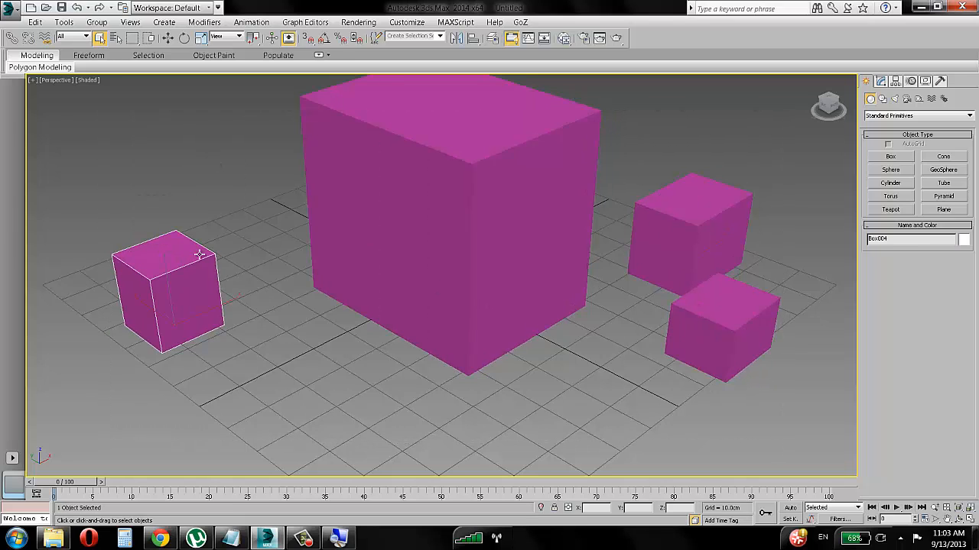
pyautogui.keyDown('ctrl'); pyautogui.click(330, 189); pyautogui.keyUp('ctrl')
pyautogui.keyDown('ctrl'); pyautogui.click(656, 241); pyautogui.keyUp('ctrl')
pyautogui.keyDown('ctrl'); pyautogui.click(696, 309); pyautogui.keyUp('ctrl')
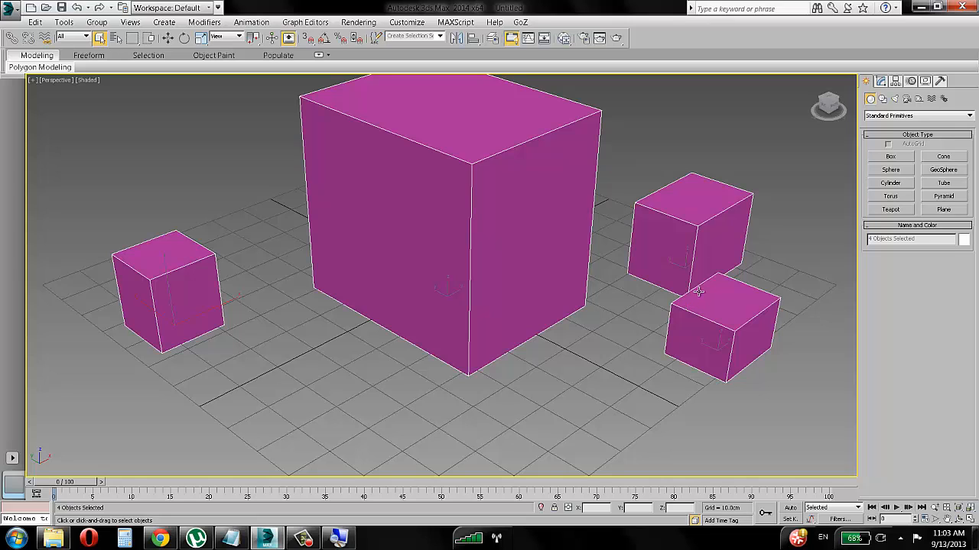
# - Remove the four boxes from the selection one at a time, finishing with the front box on the right
pyautogui.keyDown('alt'); pyautogui.click(701, 237); pyautogui.keyUp('alt')
pyautogui.keyDown('alt'); pyautogui.click(214, 289); pyautogui.keyUp('alt')
pyautogui.keyDown('alt'); pyautogui.click(413, 184); pyautogui.keyUp('alt')
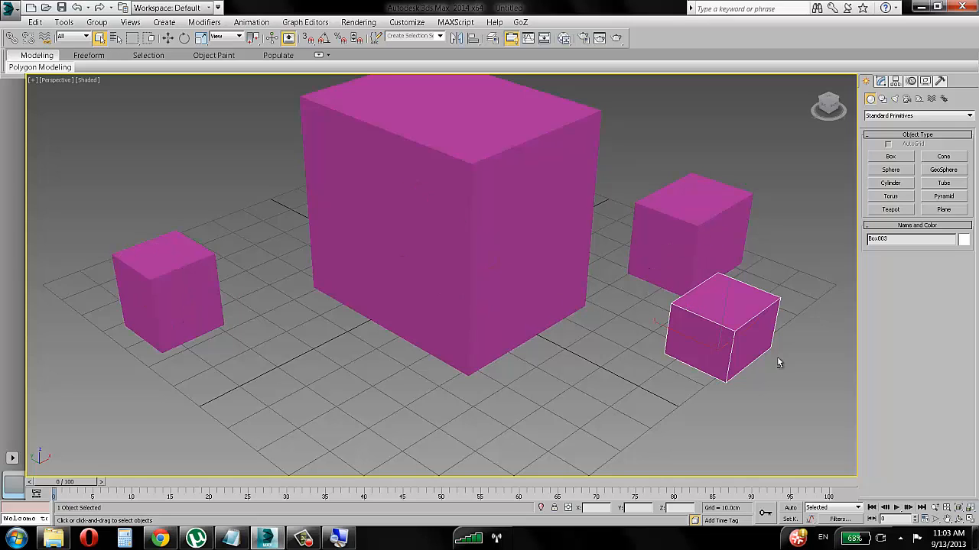
pyautogui.keyDown('alt'); pyautogui.click(729, 344); pyautogui.keyUp('alt')
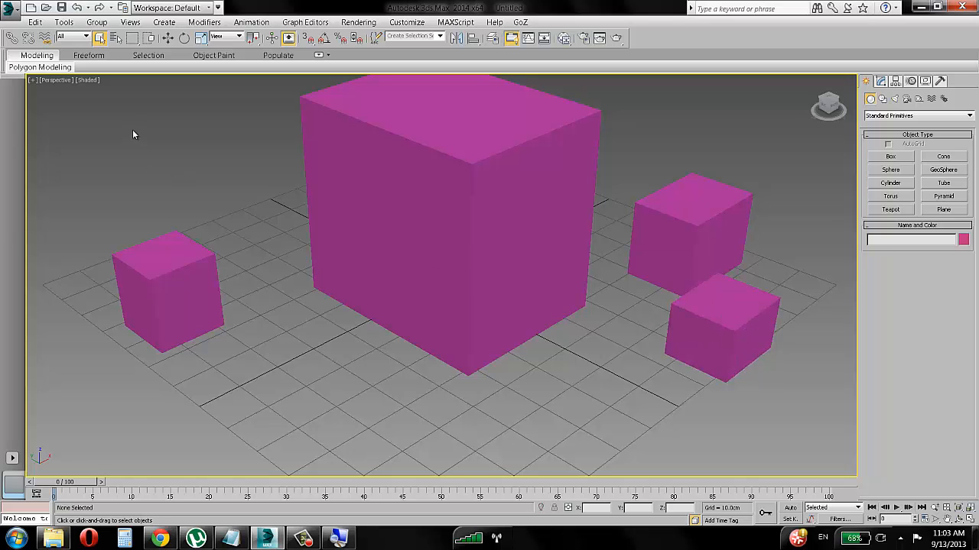
# - Repeat the region selection across all four boxes and deselect everything
pyautogui.moveTo(711, 426); pyautogui.dragTo(712, 426)
pyautogui.moveTo(114, 113); pyautogui.dragTo(771, 436)
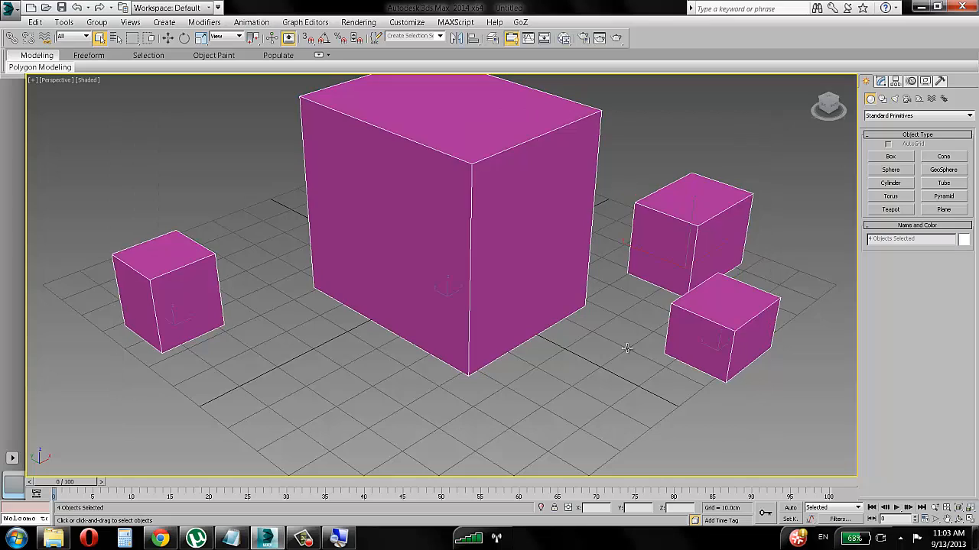
pyautogui.click(81, 168)
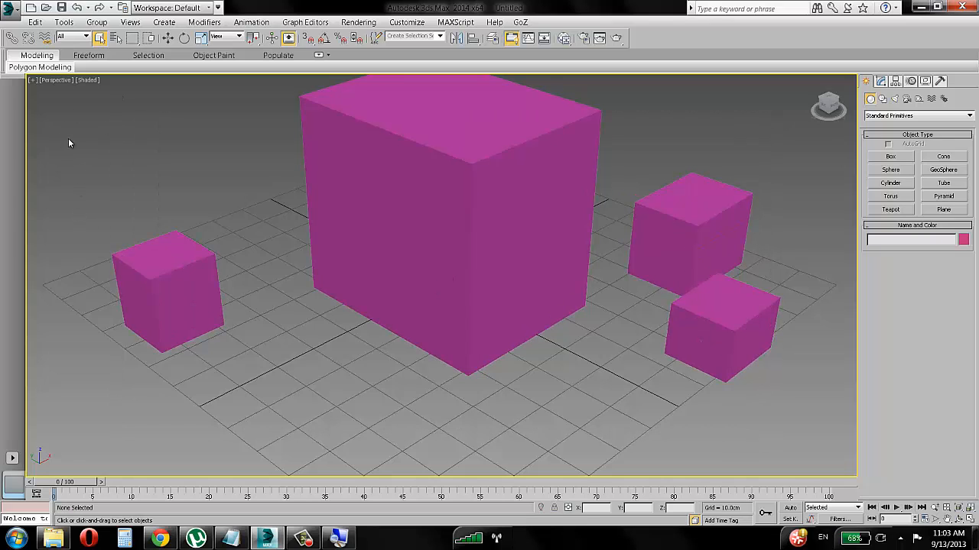
# - Build up a selection of all four boxes one by one, starting with the left box and ending with the rear right box
pyautogui.click(155, 251)
pyautogui.keyDown('ctrl'); pyautogui.click(382, 203); pyautogui.keyUp('ctrl')
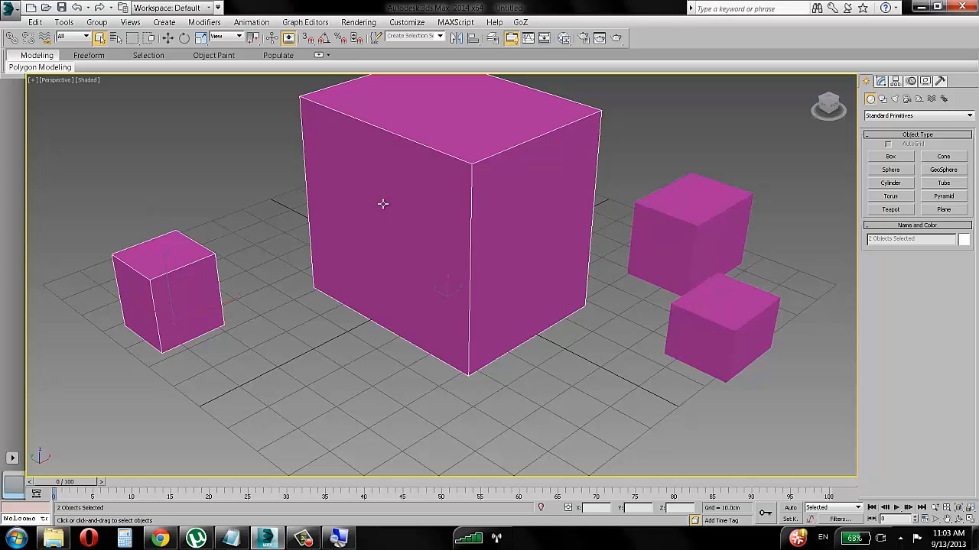
pyautogui.keyDown('ctrl'); pyautogui.click(672, 313); pyautogui.keyUp('ctrl')
pyautogui.keyDown('ctrl'); pyautogui.click(690, 240); pyautogui.keyUp('ctrl')
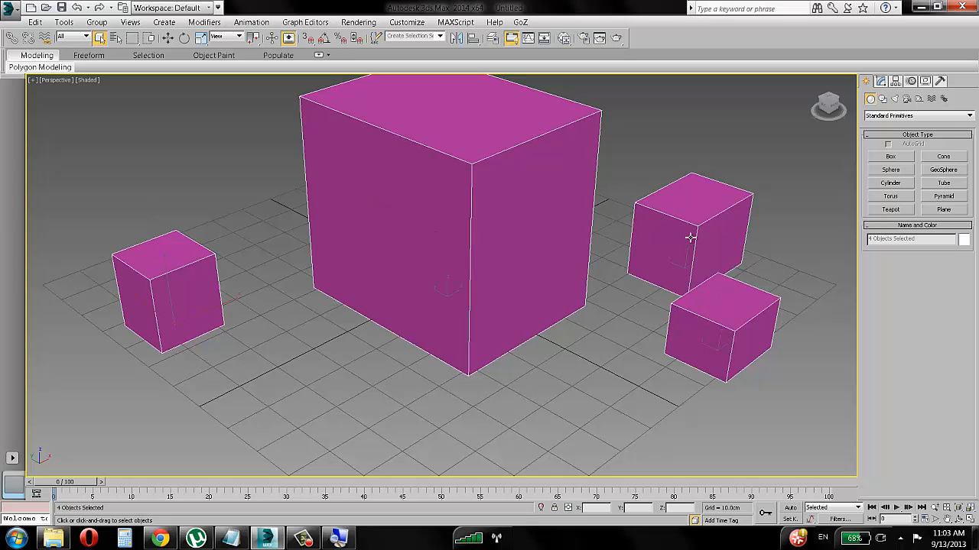
# - Subtract the rear right box and the left box from the selection and deselect the remaining boxes
pyautogui.keyDown('alt'); pyautogui.click(690, 238); pyautogui.keyUp('alt')
pyautogui.keyDown('alt'); pyautogui.click(199, 310); pyautogui.keyUp('alt')
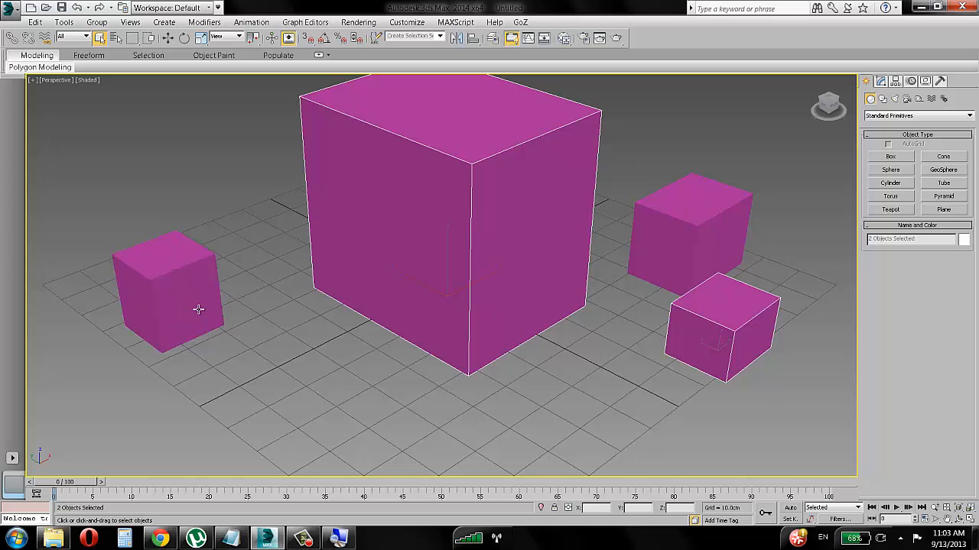
pyautogui.click(207, 192)
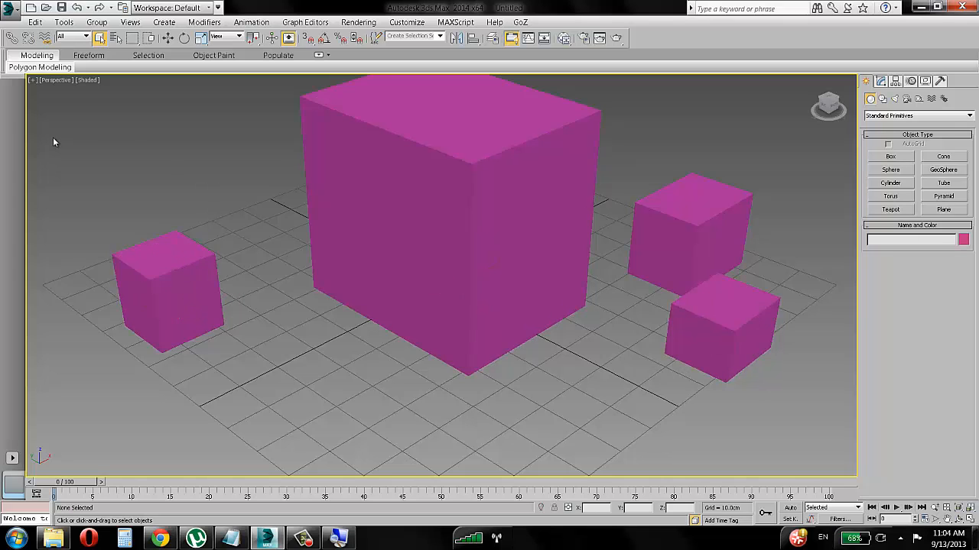
# - Select each of the four boxes singly so every pick replaces the previous one, and clear the selection
pyautogui.click(166, 269)
pyautogui.click(435, 184)
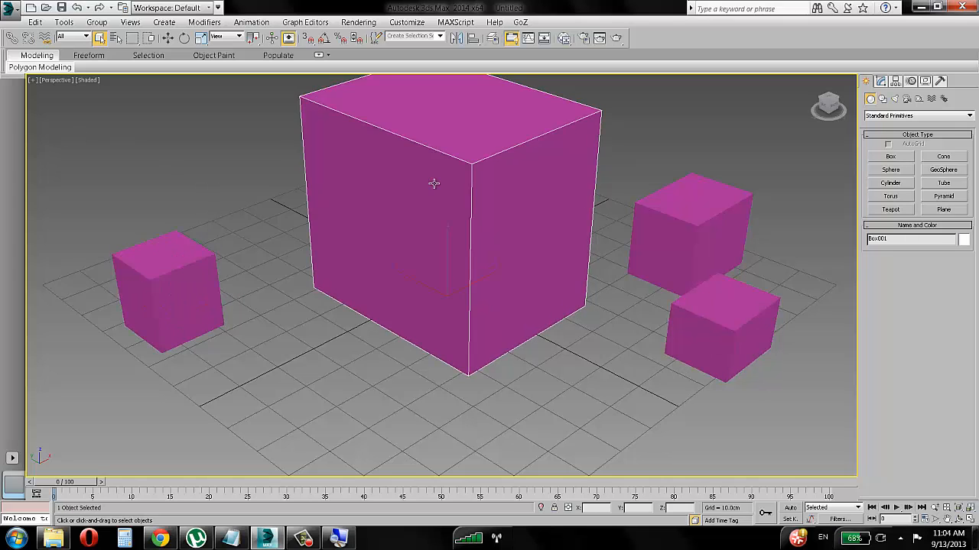
pyautogui.click(693, 305)
pyautogui.click(677, 218)
pyautogui.click(173, 297)
pyautogui.click(340, 181)
pyautogui.click(164, 263)
pyautogui.click(137, 140)
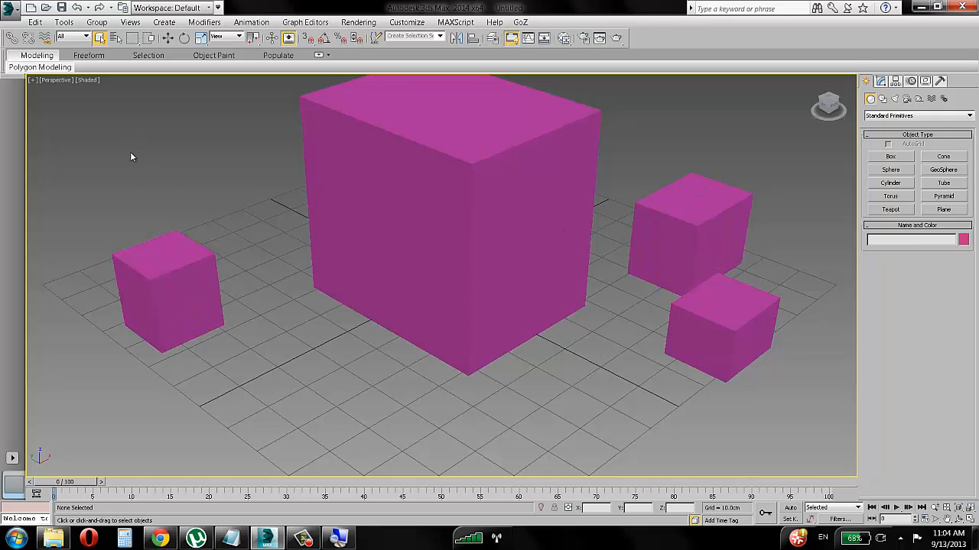
# - Select the left box and extend the selection to the large box, the rear right box and the front right box
pyautogui.click(173, 252)
pyautogui.keyDown('ctrl'); pyautogui.click(468, 169); pyautogui.keyUp('ctrl')
pyautogui.keyDown('ctrl'); pyautogui.click(705, 244); pyautogui.keyUp('ctrl')
pyautogui.keyDown('ctrl'); pyautogui.click(736, 319); pyautogui.keyUp('ctrl')
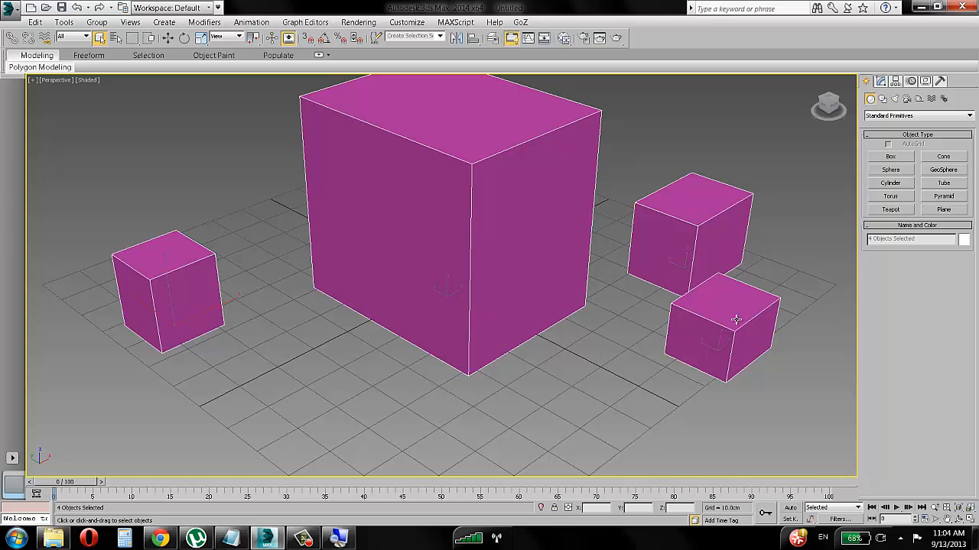
# - Select all four boxes with a selection region and delete them
pyautogui.moveTo(70, 133); pyautogui.dragTo(757, 436)
pyautogui.click(198, 196)
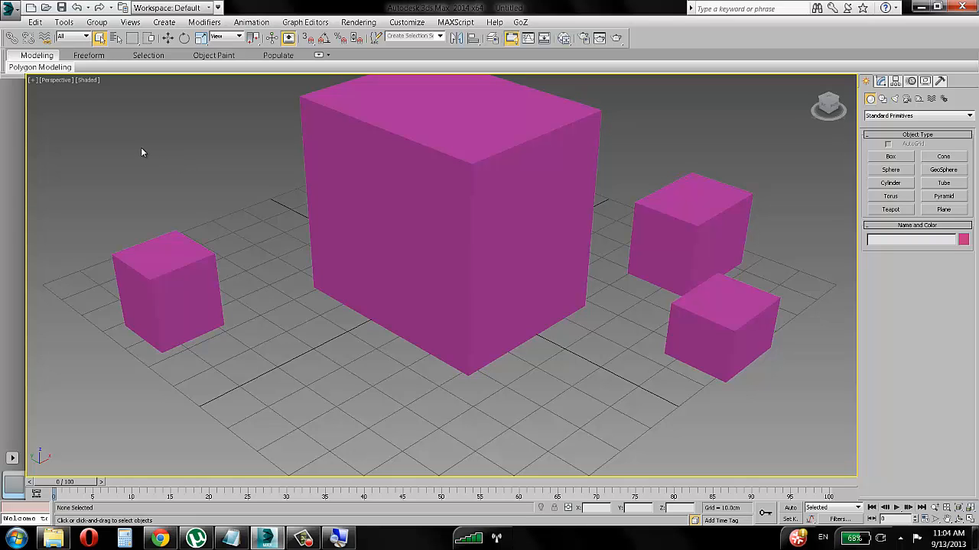
pyautogui.moveTo(689, 422); pyautogui.dragTo(753, 446)
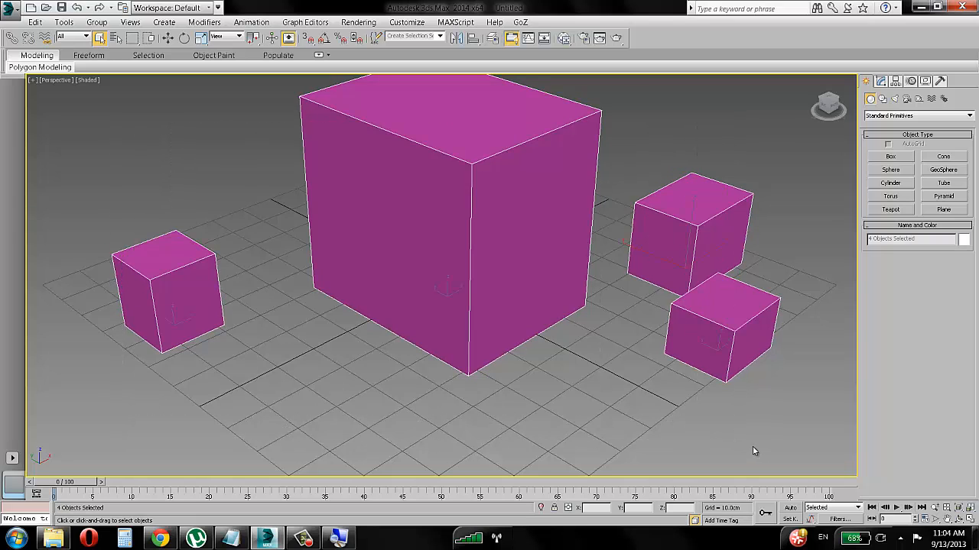
pyautogui.press('Delete')
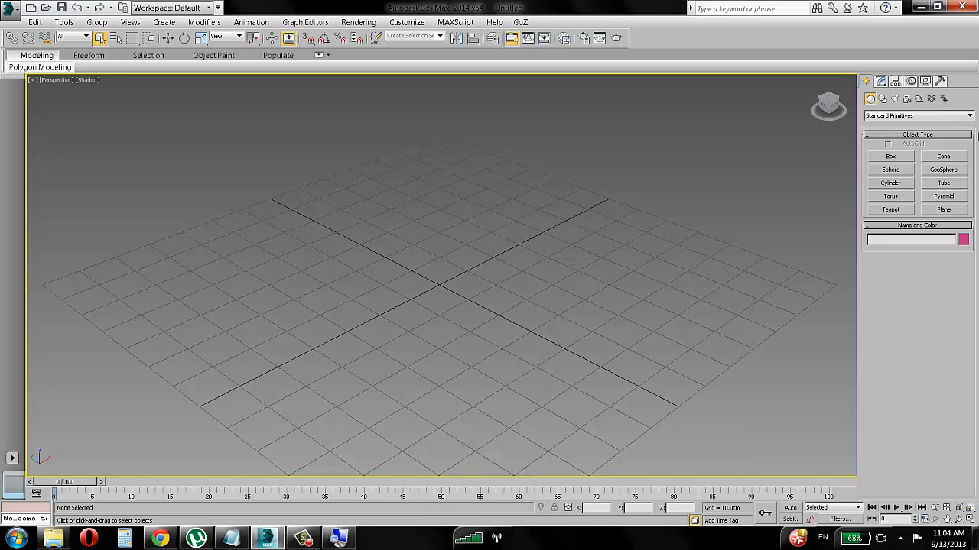
# - Create a sphere centred on the grid origin, exit sphere creation and delete the sphere
pyautogui.click(893, 169)
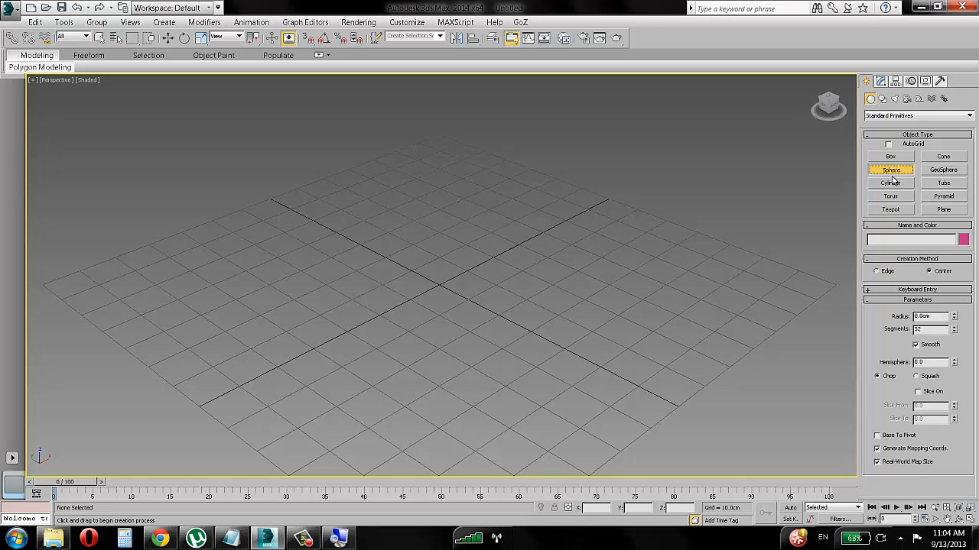
pyautogui.moveTo(437, 283); pyautogui.dragTo(494, 317)
pyautogui.rightClick(538, 236)
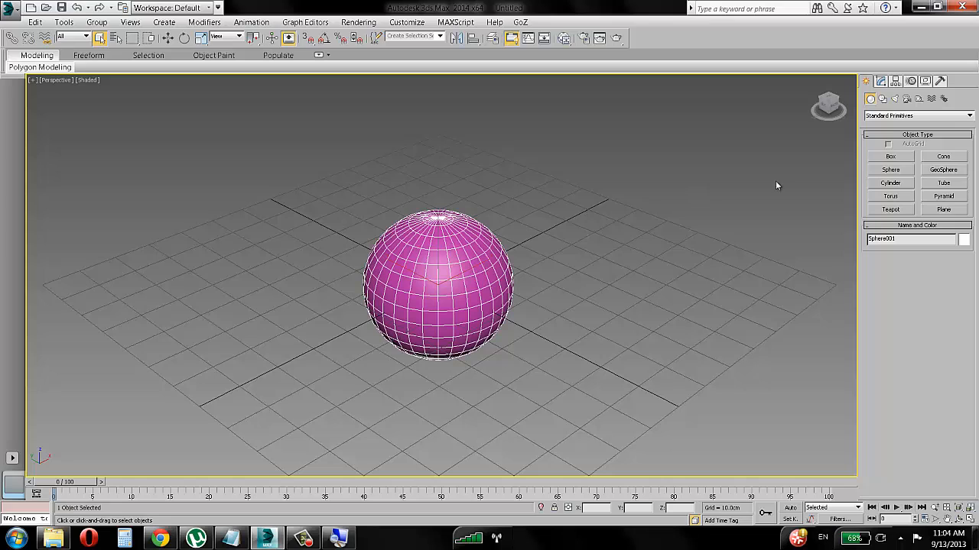
pyautogui.press('Delete')
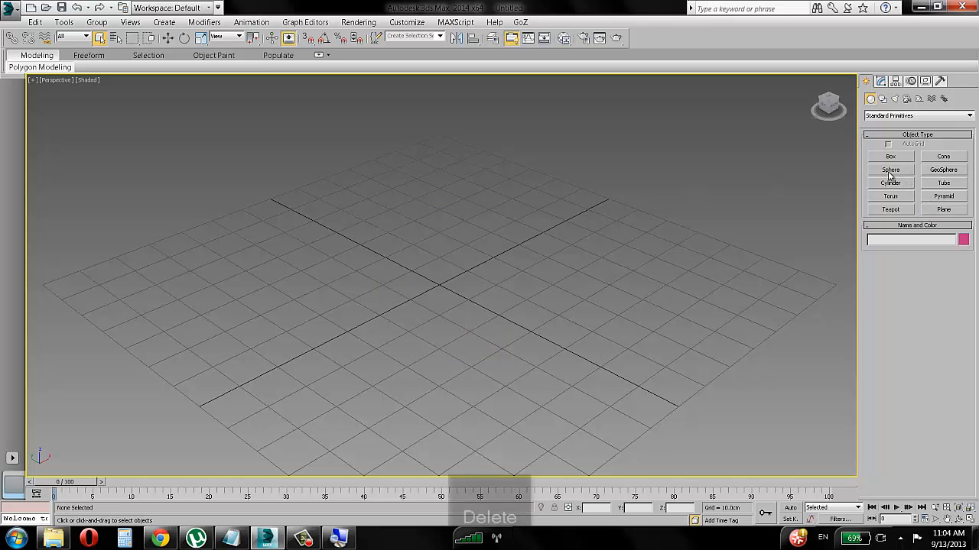
# - Create a sphere with a radius of about 19.6 cm centred on the grid origin and exit sphere creation
pyautogui.click(890, 171)
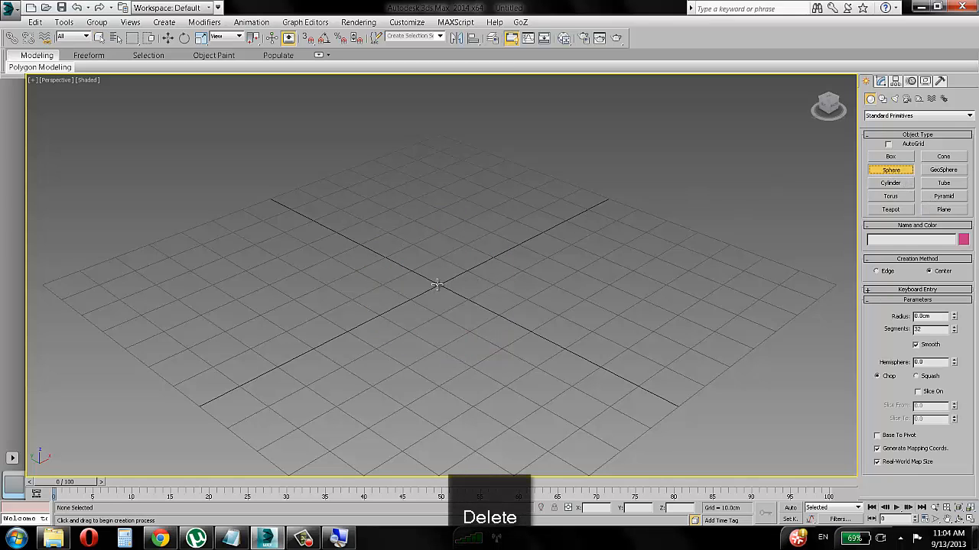
pyautogui.moveTo(437, 284); pyautogui.dragTo(535, 244)
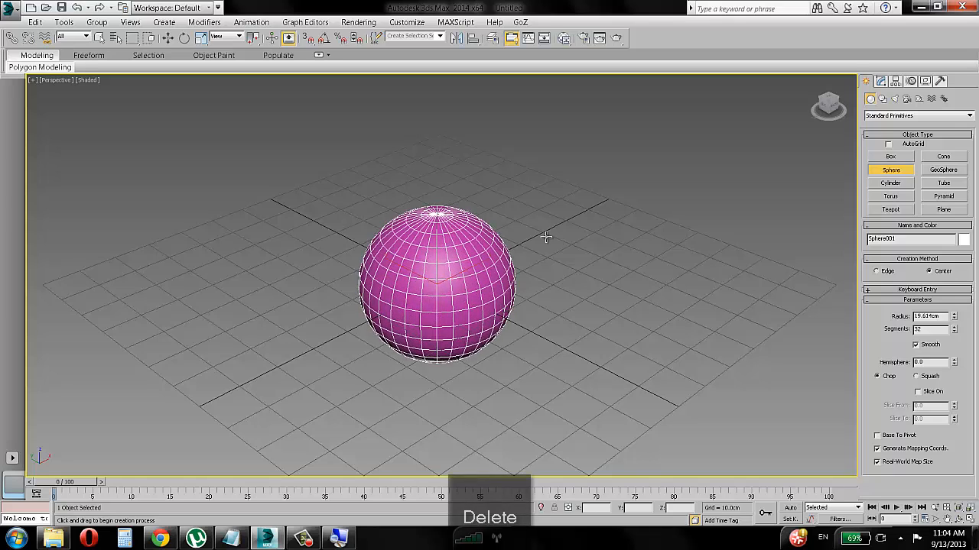
pyautogui.rightClick(546, 238)
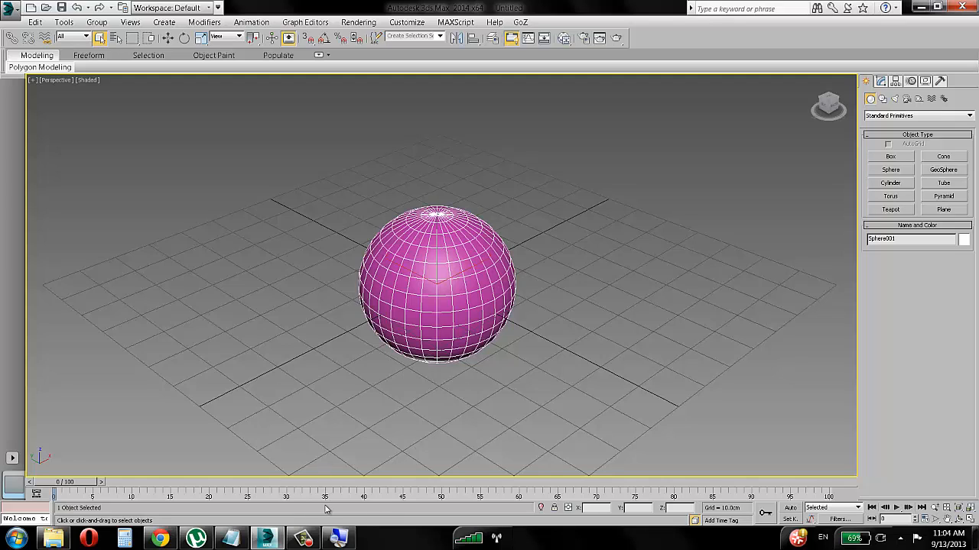
pyautogui.click(303, 538)
pyautogui.click(927, 484)
# - Pan the perspective view until the sphere is out of sight and reframe the view on the selected sphere
pyautogui.moveTo(306, 343); pyautogui.dragTo(289, 308, button='middle')
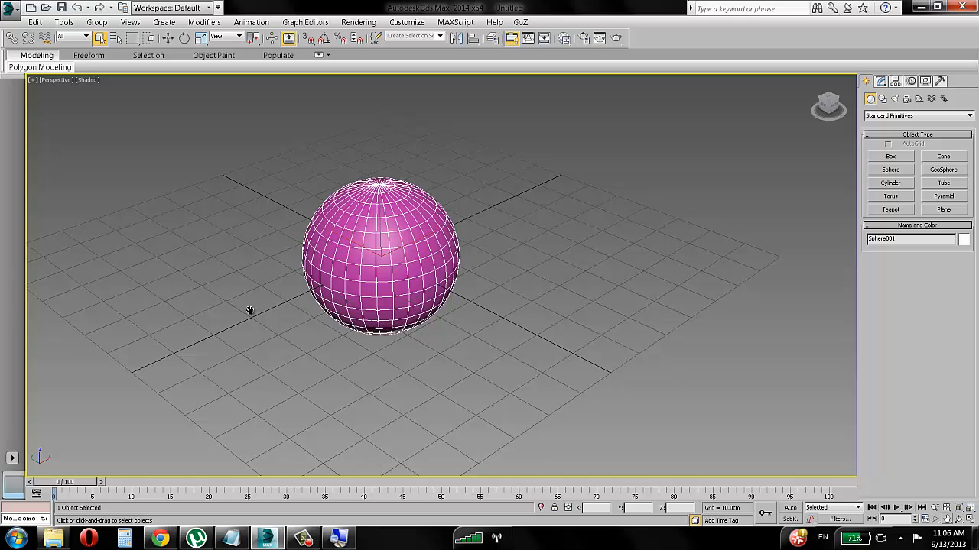
pyautogui.moveTo(249, 311); pyautogui.dragTo(249, 311, button='middle')
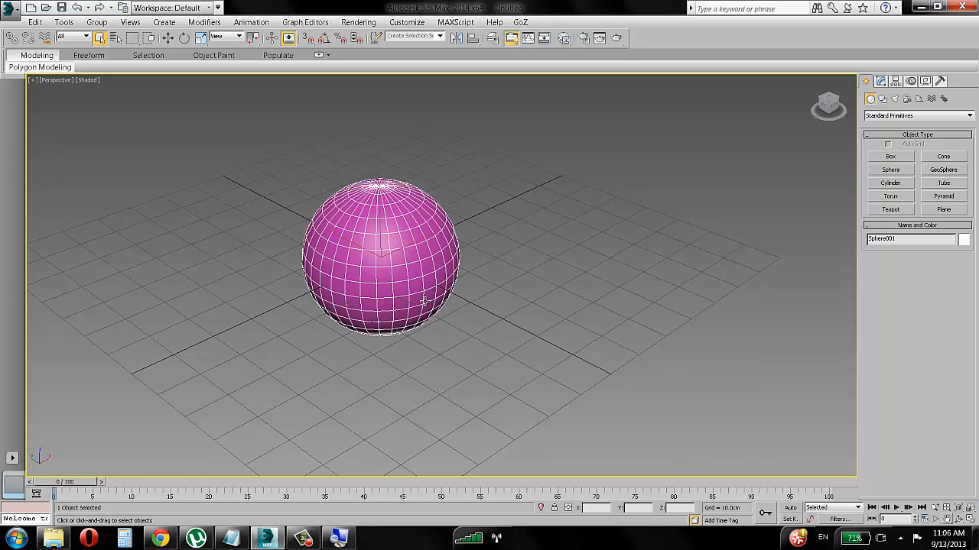
pyautogui.moveTo(616, 286); pyautogui.dragTo(370, 293, button='middle')
pyautogui.moveTo(693, 285); pyautogui.dragTo(401, 272, button='middle')
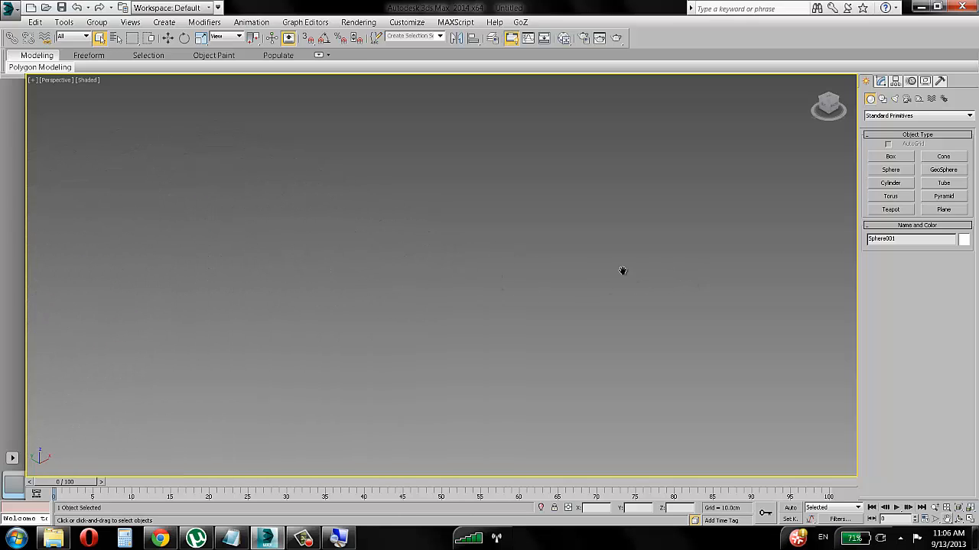
pyautogui.press('z')
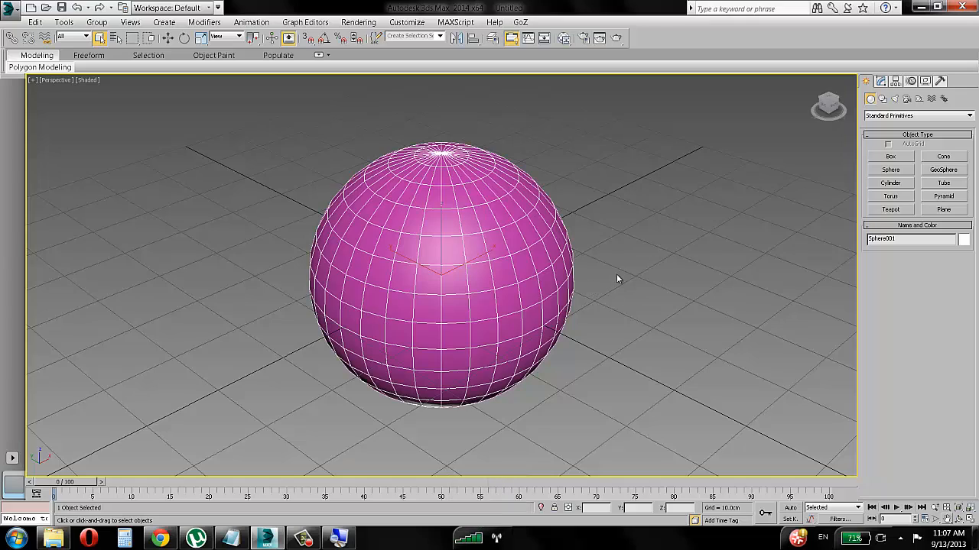
pyautogui.moveTo(617, 276)
pyautogui.mouseDown(button='middle')
pyautogui.moveTo(487, 271)
pyautogui.moveTo(605, 252)
pyautogui.moveTo(792, 301)
pyautogui.moveTo(463, 306)
pyautogui.moveTo(739, 160)
pyautogui.moveTo(483, 221)
pyautogui.moveTo(632, 280)
pyautogui.mouseUp(button='middle')
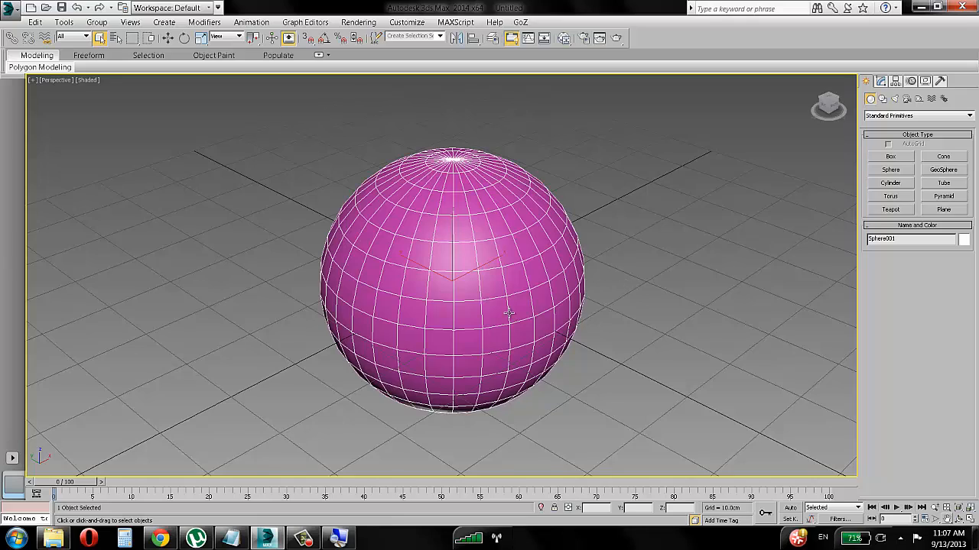
# - Zoom in and out on the sphere repeatedly and pan it back to the middle of the perspective view
pyautogui.scroll(-5, 508, 313)
pyautogui.scroll(5, 512, 316)
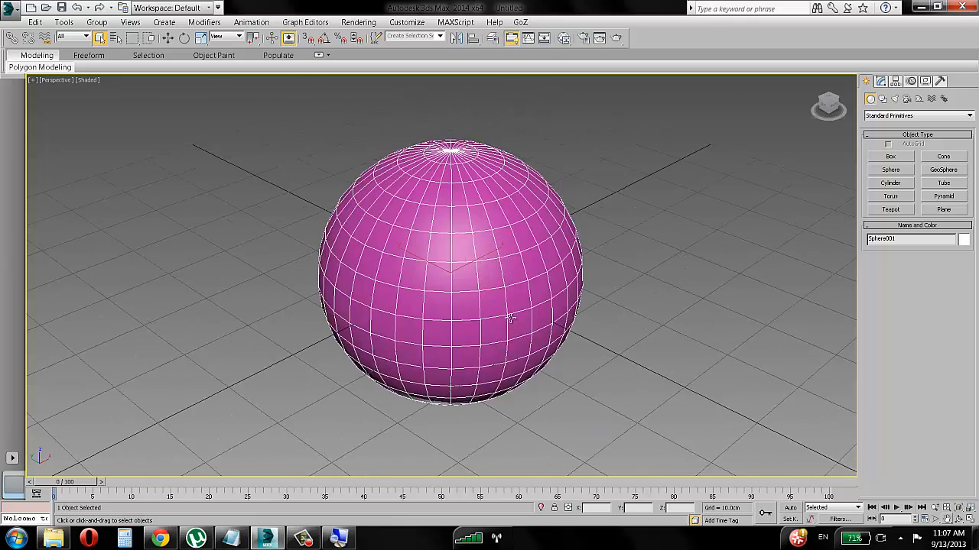
pyautogui.scroll(-5, 512, 317)
pyautogui.scroll(6, 511, 317)
pyautogui.scroll(4, 512, 321)
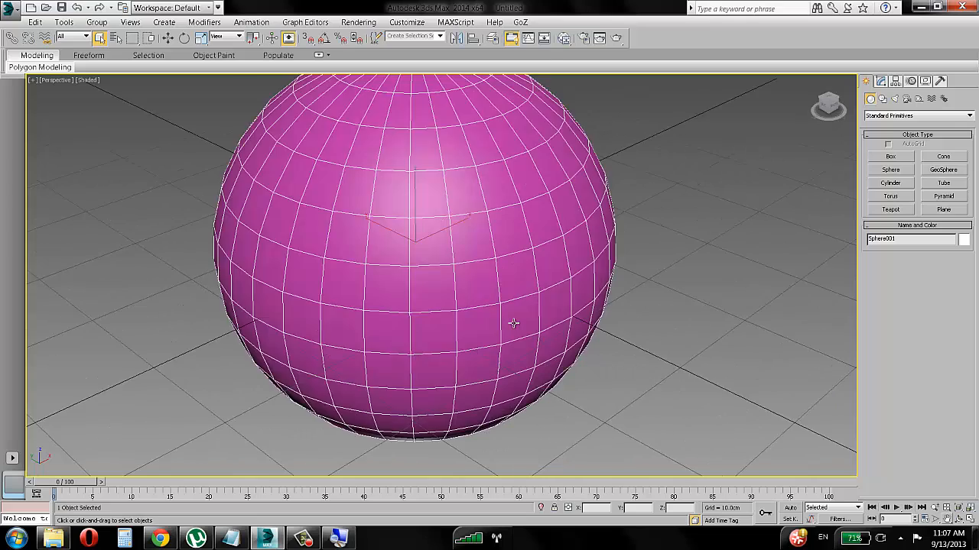
pyautogui.scroll(-6, 512, 321)
pyautogui.scroll(2, 512, 322)
pyautogui.scroll(-3, 513, 323)
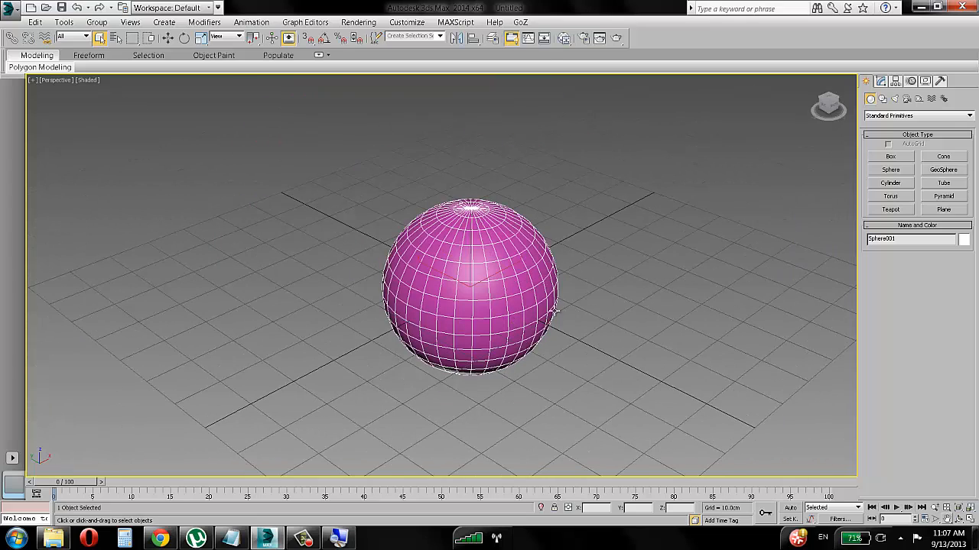
pyautogui.moveTo(575, 304); pyautogui.dragTo(549, 310, button='middle')
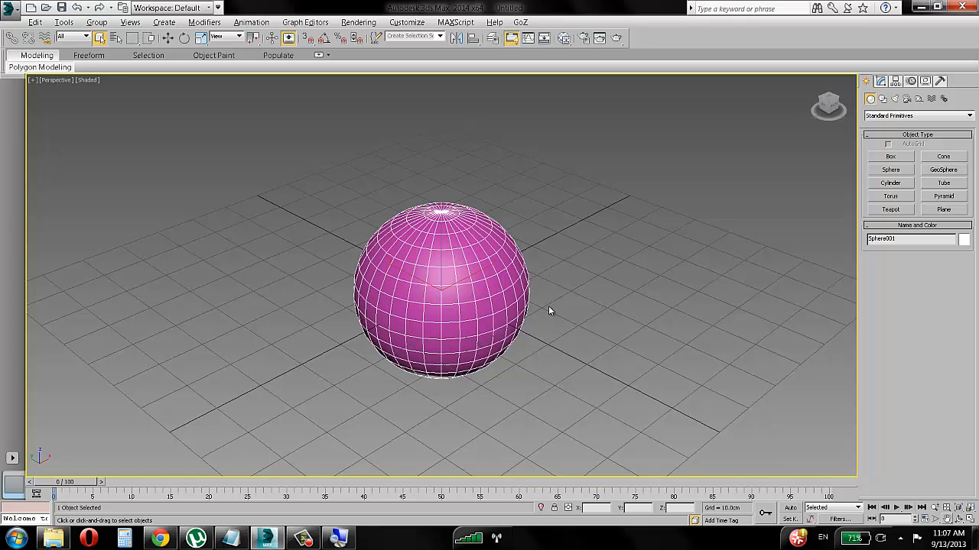
# - Orbit the perspective view around the selected sphere in different directions
pyautogui.moveTo(530, 277)
pyautogui.keyDown('alt'); pyautogui.mouseDown(button='middle')
pyautogui.moveTo(574, 274)
pyautogui.moveTo(603, 212)
pyautogui.moveTo(540, 258)
pyautogui.moveTo(401, 276)
pyautogui.moveTo(524, 247)
pyautogui.moveTo(413, 280)
pyautogui.moveTo(344, 275)
pyautogui.moveTo(520, 244)
pyautogui.moveTo(608, 266)
pyautogui.moveTo(666, 218)
pyautogui.moveTo(717, 196)
pyautogui.moveTo(729, 205)
pyautogui.moveTo(597, 267)
pyautogui.moveTo(472, 295)
pyautogui.moveTo(563, 257)
pyautogui.moveTo(538, 272)
pyautogui.mouseUp(button='middle'); pyautogui.keyUp('alt')
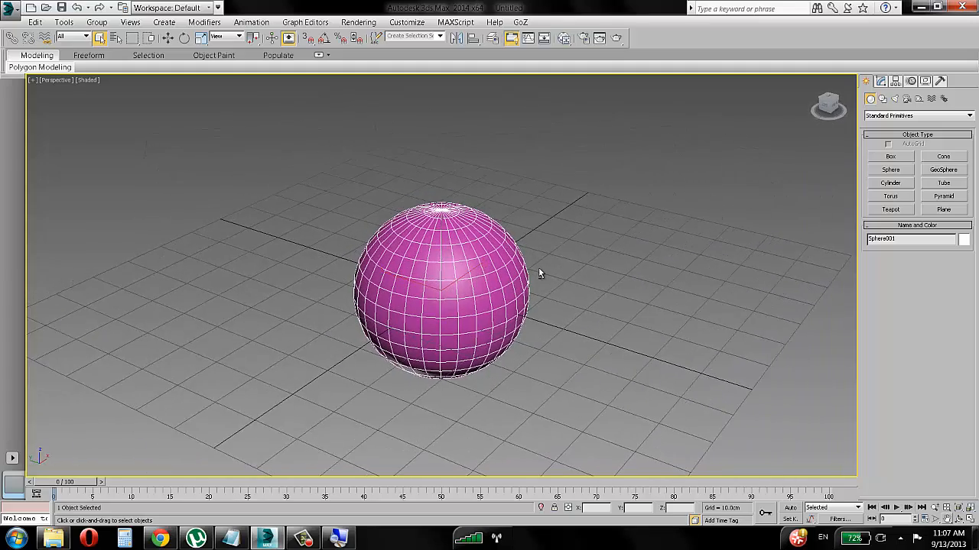
pyautogui.moveTo(538, 273)
pyautogui.keyDown('alt'); pyautogui.mouseDown(button='middle')
pyautogui.moveTo(544, 306)
pyautogui.moveTo(542, 270)
pyautogui.moveTo(531, 266)
pyautogui.mouseUp(button='middle'); pyautogui.keyUp('alt')
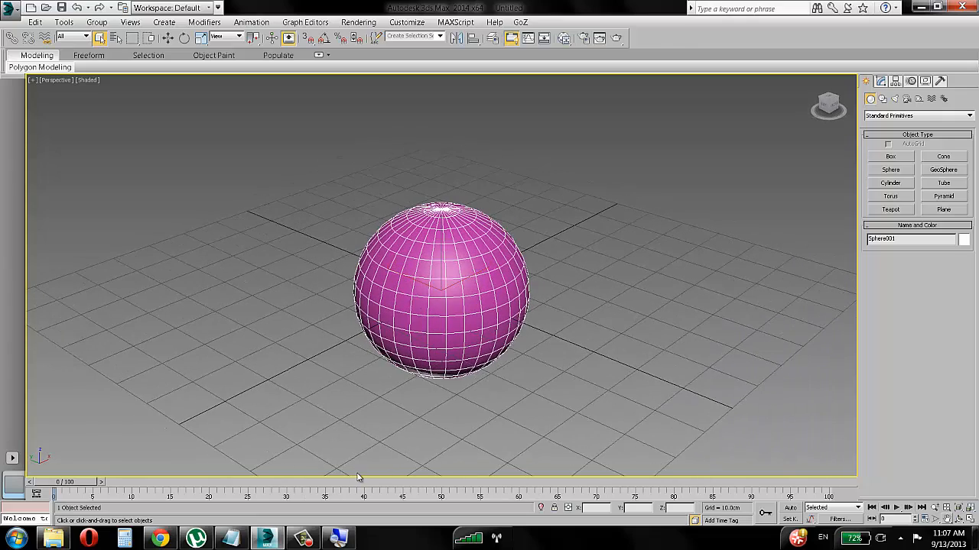
pyautogui.click(303, 538)
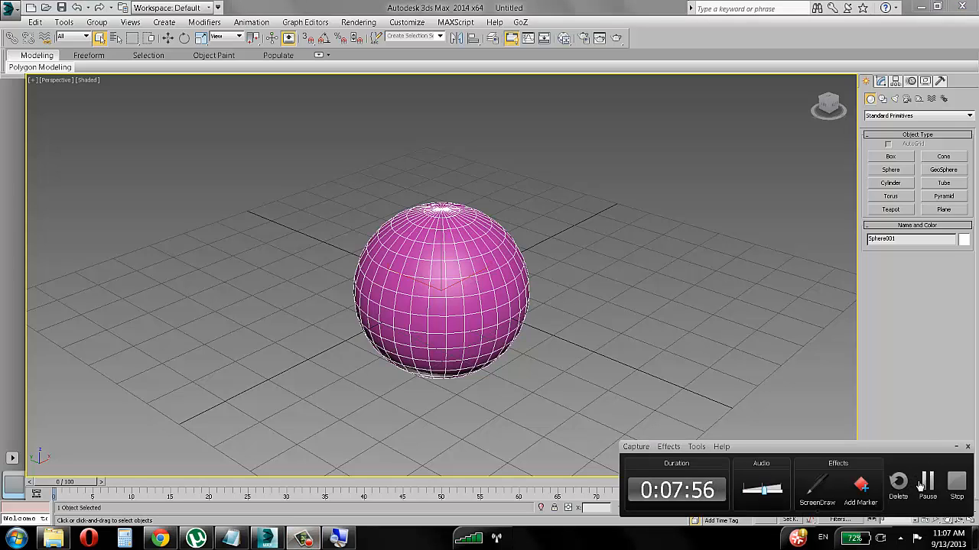
pyautogui.click(925, 484)
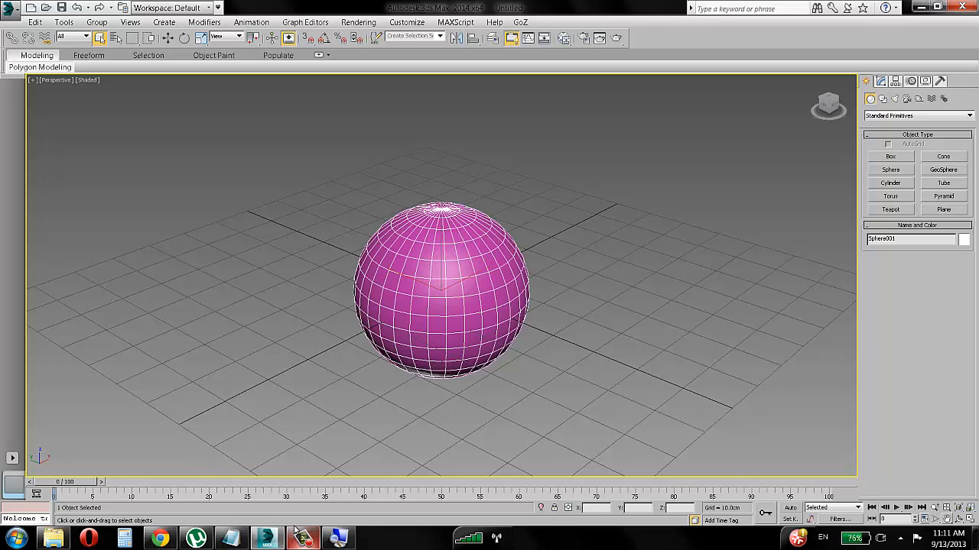
# - Magnify the screen to 200% to examine the viewport's axis tripod while orbiting, and return the magnification to 100%
pyautogui.click(338, 539)
pyautogui.click(568, 438)
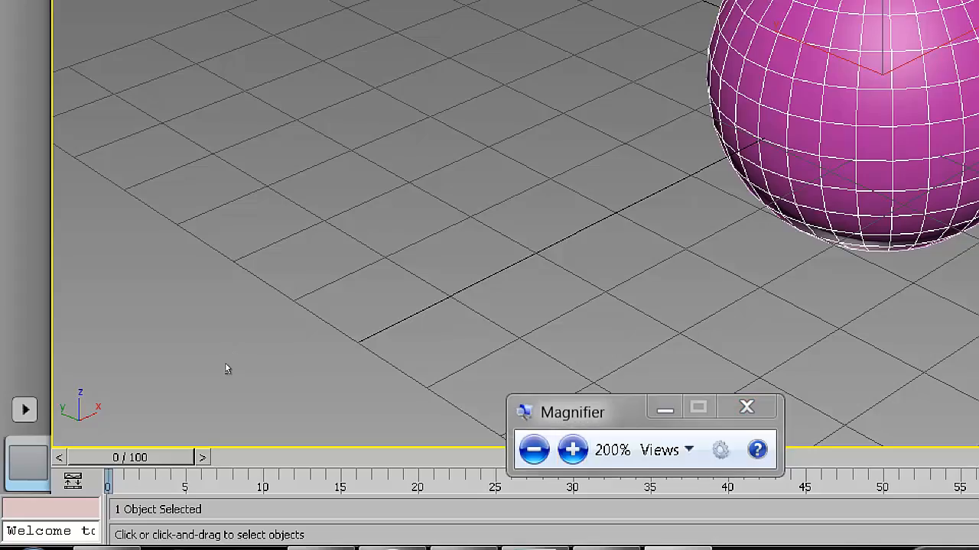
pyautogui.moveTo(225, 362)
pyautogui.keyDown('alt'); pyautogui.mouseDown(button='middle')
pyautogui.moveTo(216, 343)
pyautogui.moveTo(231, 330)
pyautogui.moveTo(256, 336)
pyautogui.moveTo(277, 367)
pyautogui.moveTo(337, 375)
pyautogui.moveTo(284, 387)
pyautogui.moveTo(267, 442)
pyautogui.moveTo(247, 408)
pyautogui.moveTo(227, 420)
pyautogui.moveTo(219, 383)
pyautogui.moveTo(219, 399)
pyautogui.moveTo(159, 406)
pyautogui.moveTo(182, 396)
pyautogui.moveTo(190, 362)
pyautogui.moveTo(183, 403)
pyautogui.moveTo(161, 363)
pyautogui.moveTo(183, 358)
pyautogui.moveTo(176, 363)
pyautogui.mouseUp(button='middle'); pyautogui.keyUp('alt')
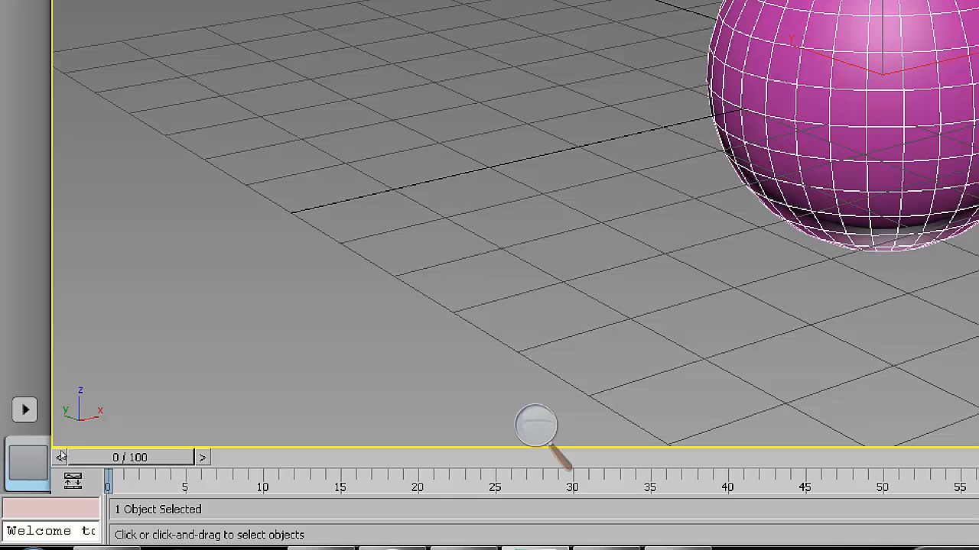
pyautogui.click(260, 471)
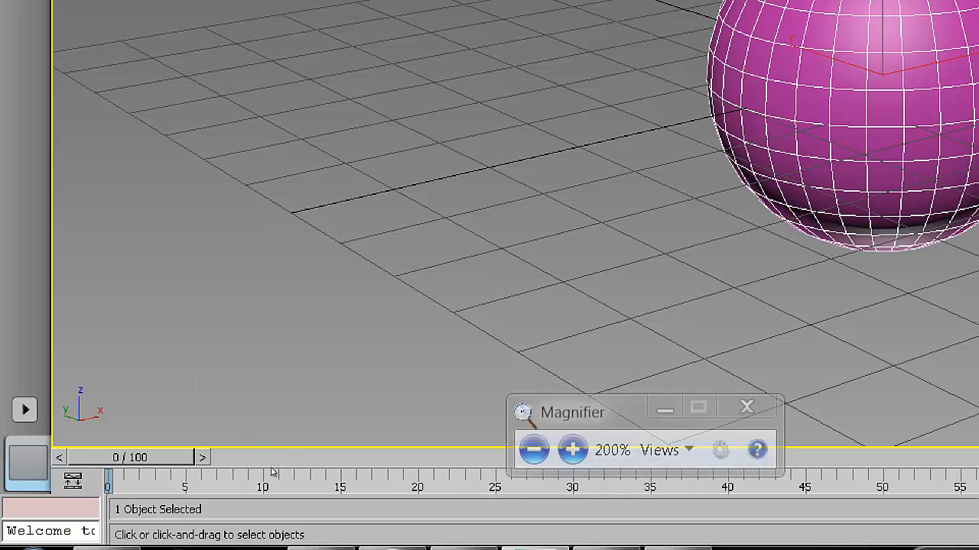
pyautogui.click(270, 478)
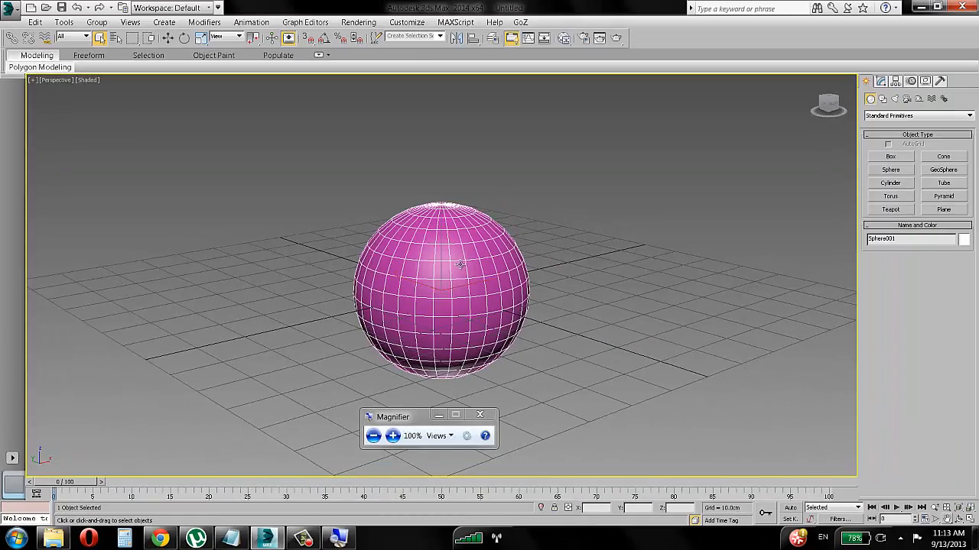
pyautogui.keyDown('alt'); pyautogui.moveTo(461, 264); pyautogui.dragTo(485, 260, button='middle'); pyautogui.keyUp('alt')
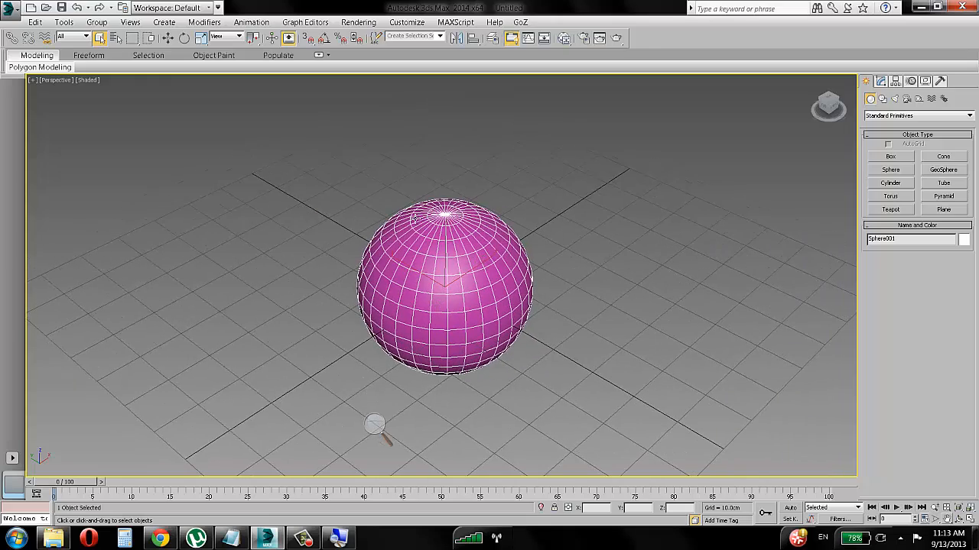
pyautogui.moveTo(599, 311)
pyautogui.keyDown('alt'); pyautogui.mouseDown(button='middle')
pyautogui.moveTo(509, 277)
pyautogui.moveTo(466, 222)
pyautogui.moveTo(571, 253)
pyautogui.moveTo(611, 306)
pyautogui.moveTo(601, 309)
pyautogui.mouseUp(button='middle'); pyautogui.keyUp('alt')
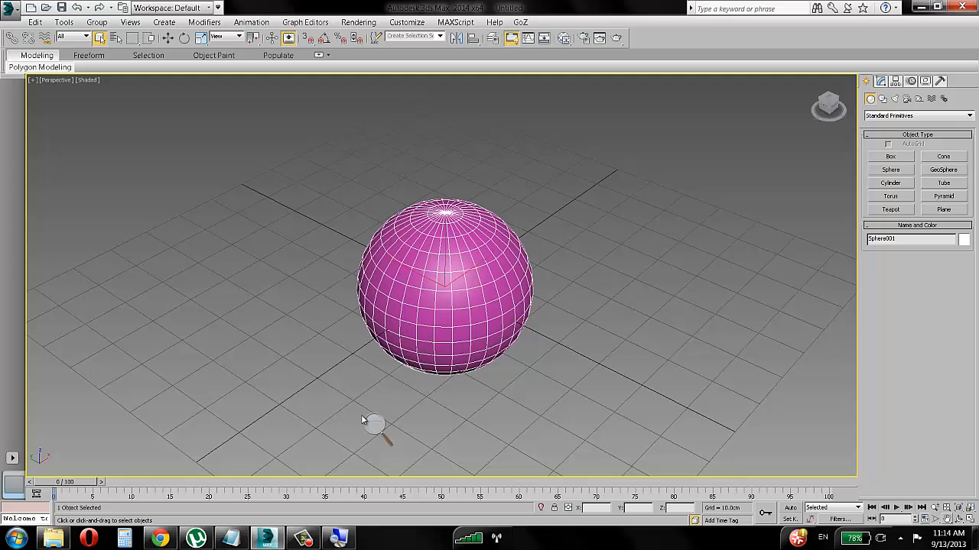
pyautogui.click(306, 539)
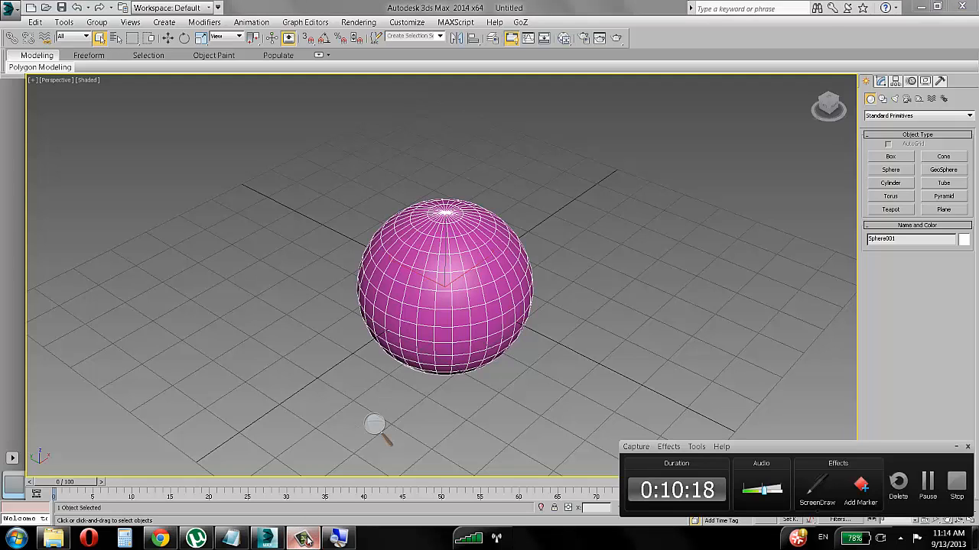
pyautogui.click(305, 539)
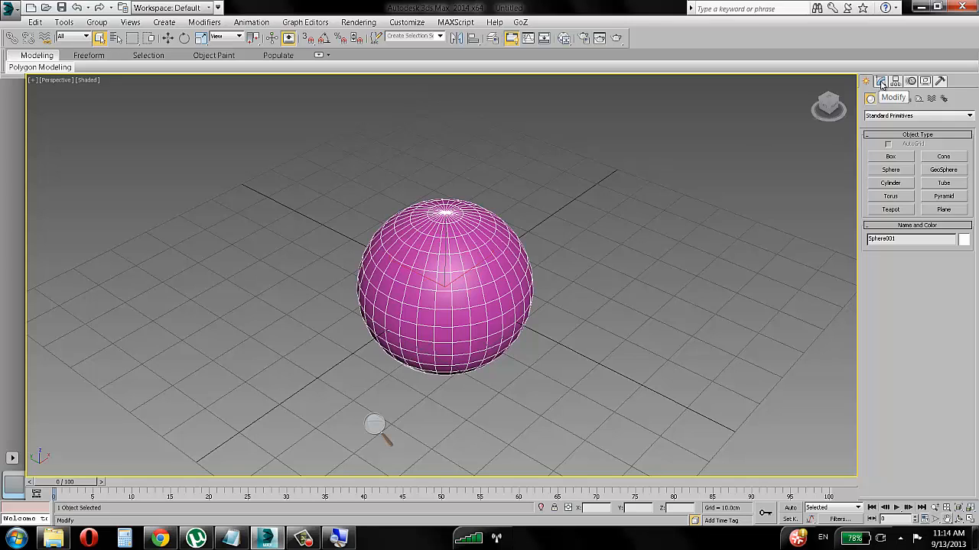
# - Open the sphere's modifiable parameters, magnify them and set the radius to 15 cm
pyautogui.click(880, 82)
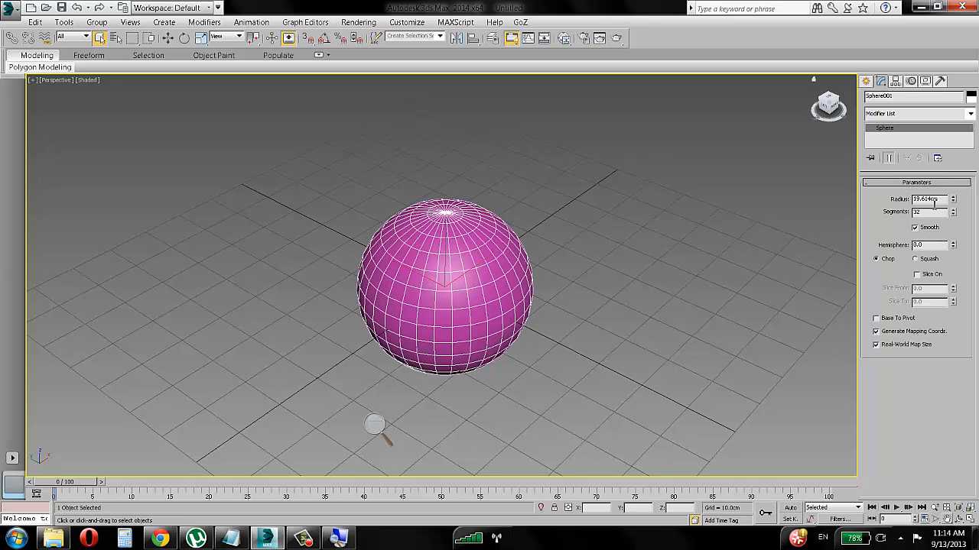
pyautogui.click(374, 425)
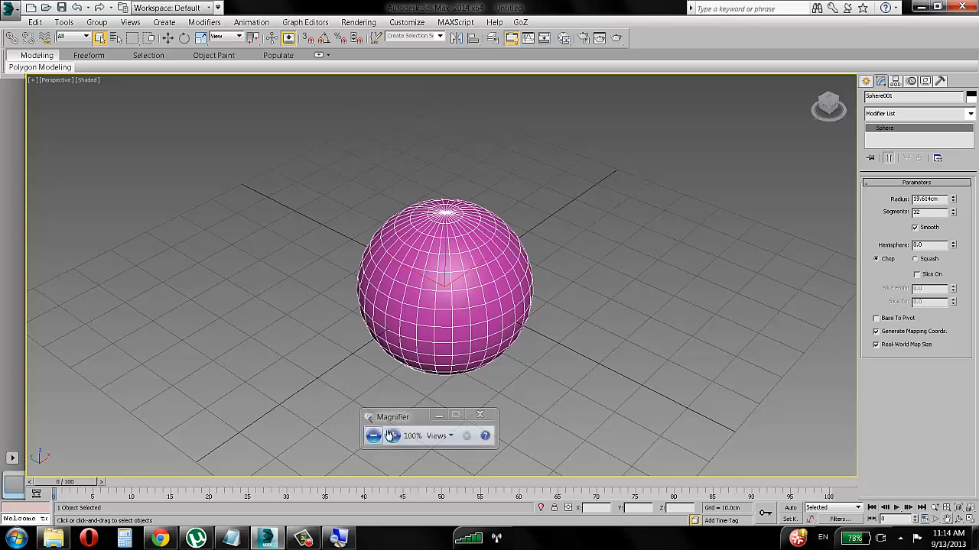
pyautogui.click(392, 435)
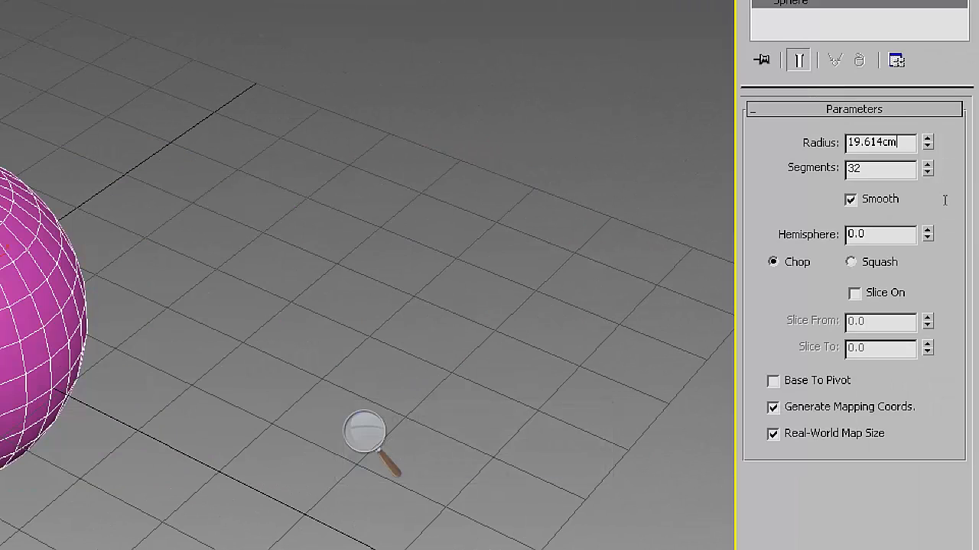
pyautogui.moveTo(945, 201); pyautogui.dragTo(857, 209)
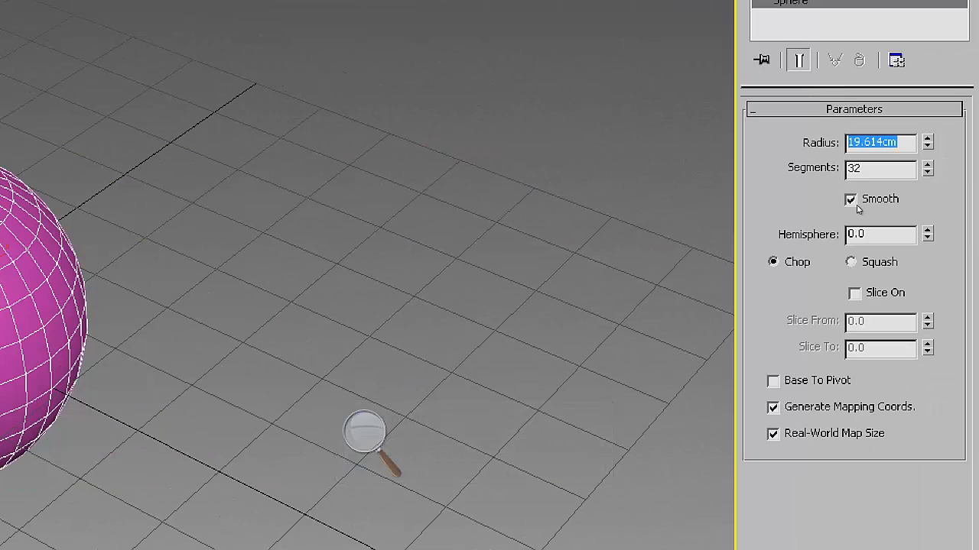
pyautogui.write('15')
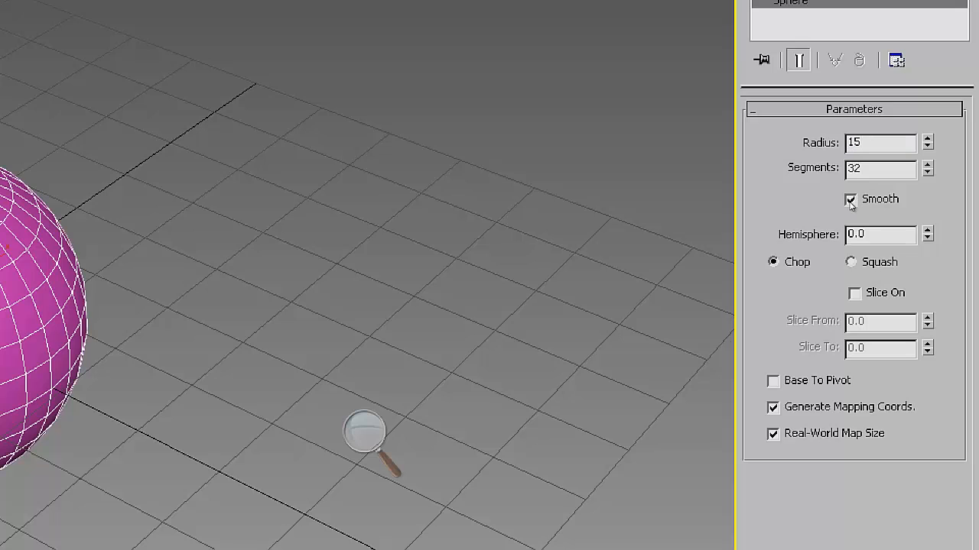
pyautogui.press('Return')
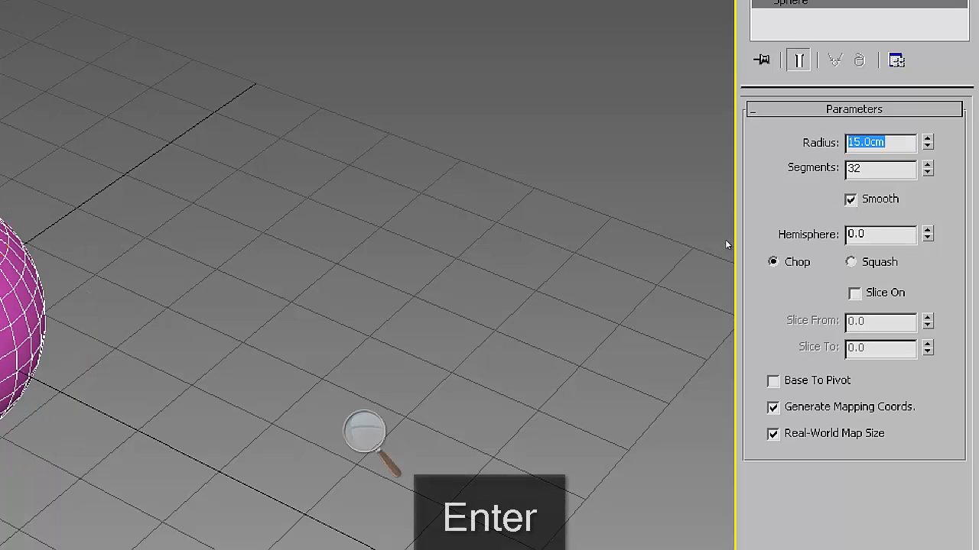
# - Set the sphere's radius to 35 cm and return the screen magnification to 100%
pyautogui.moveTo(945, 201); pyautogui.dragTo(802, 218)
pyautogui.write('35')
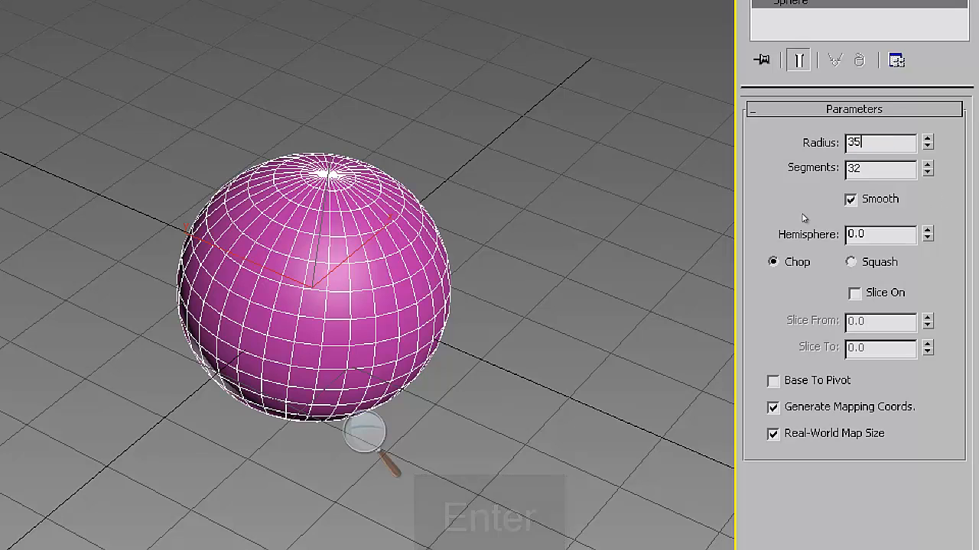
pyautogui.press('Return')
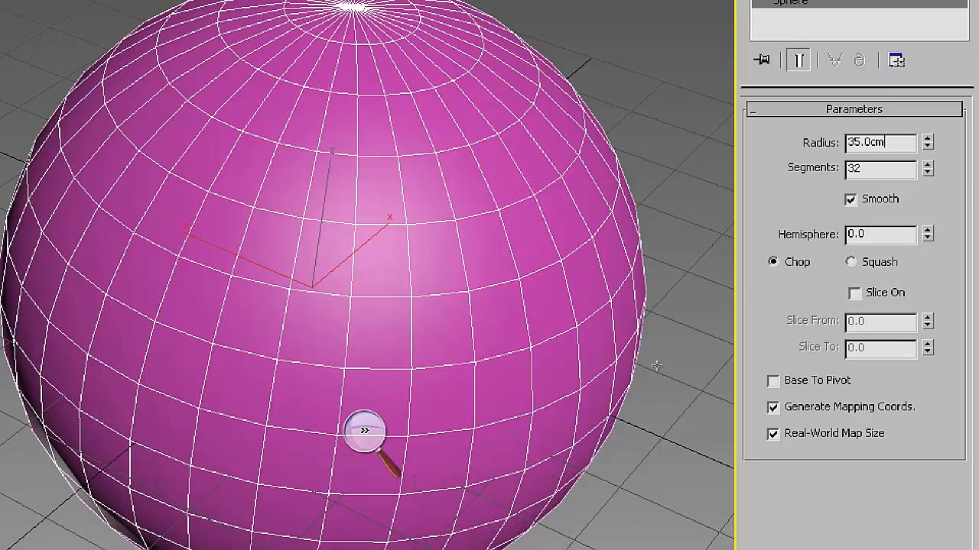
pyautogui.press('super+minus')
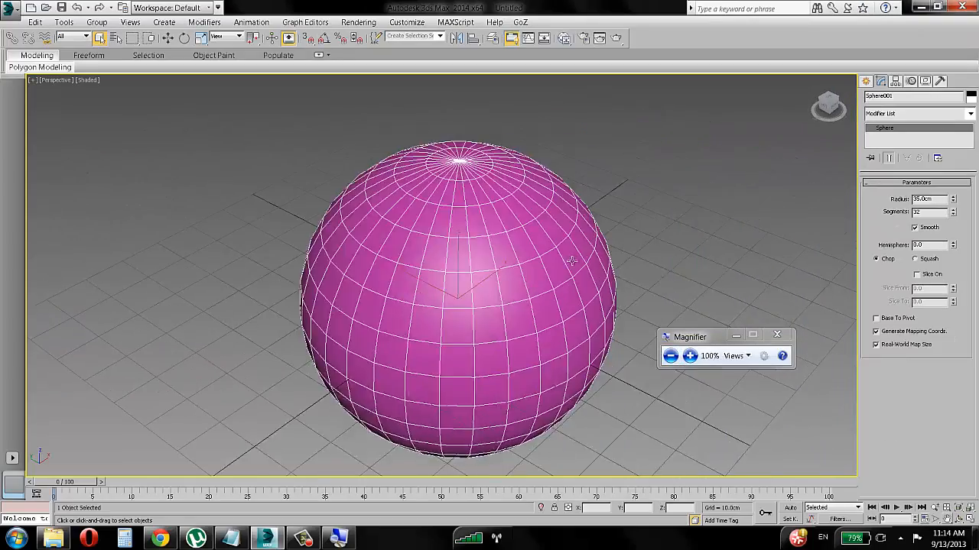
pyautogui.scroll(-3, 572, 264)
pyautogui.moveTo(572, 268); pyautogui.dragTo(491, 269, button='middle')
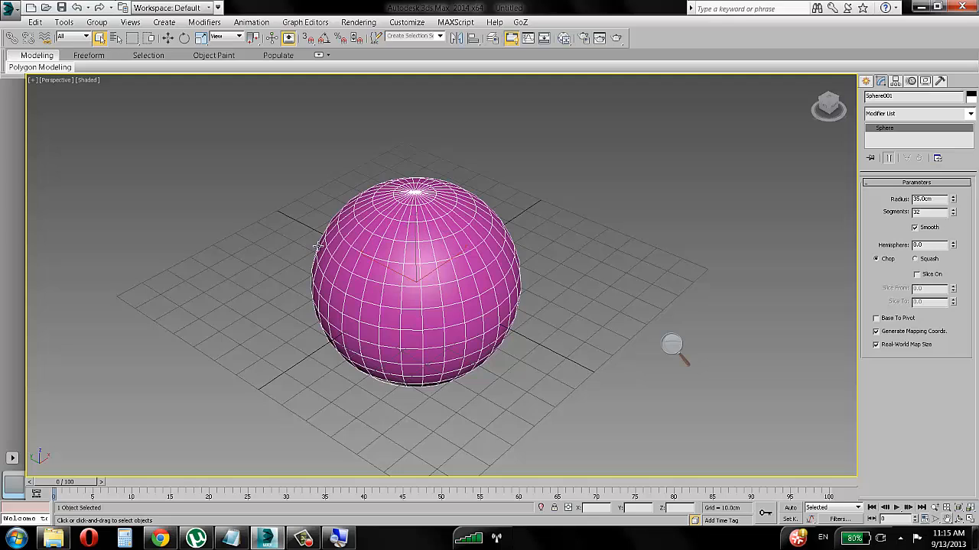
# - Move the sphere up along the Z axis to about 38.5 cm and along the Y axis to about -28 cm
pyautogui.press('w')
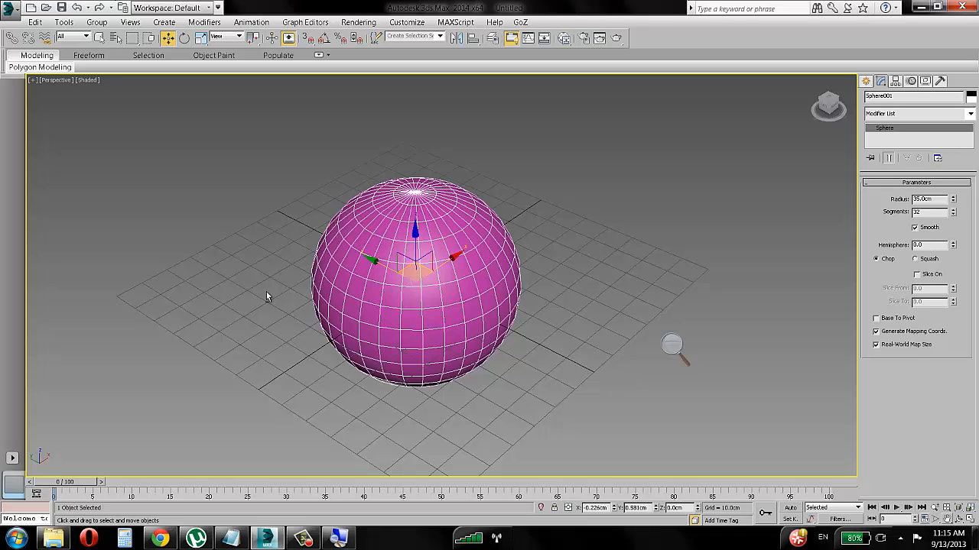
pyautogui.keyDown('alt'); pyautogui.moveTo(337, 275); pyautogui.dragTo(349, 250, button='middle'); pyautogui.keyUp('alt')
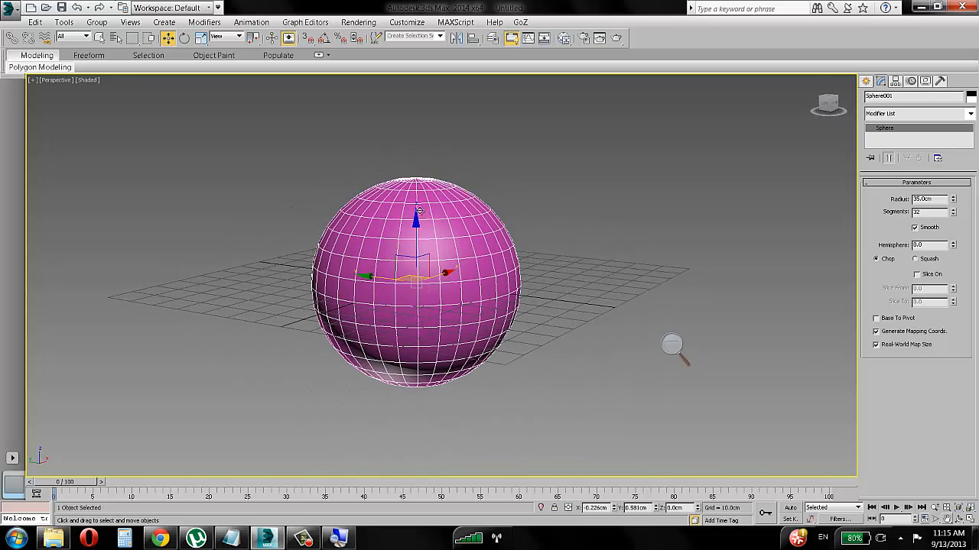
pyautogui.hotkey('shift', 'z')
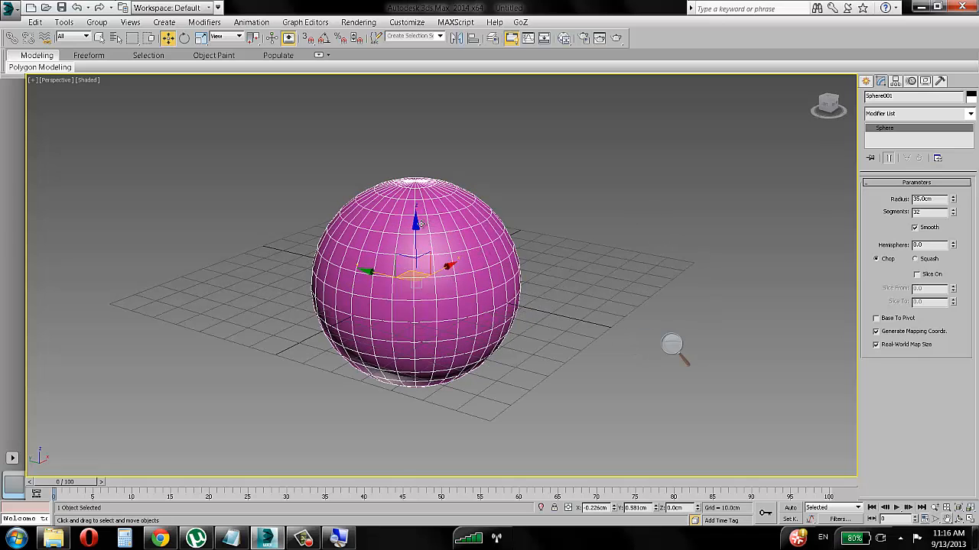
pyautogui.moveTo(415, 223); pyautogui.dragTo(414, 114)
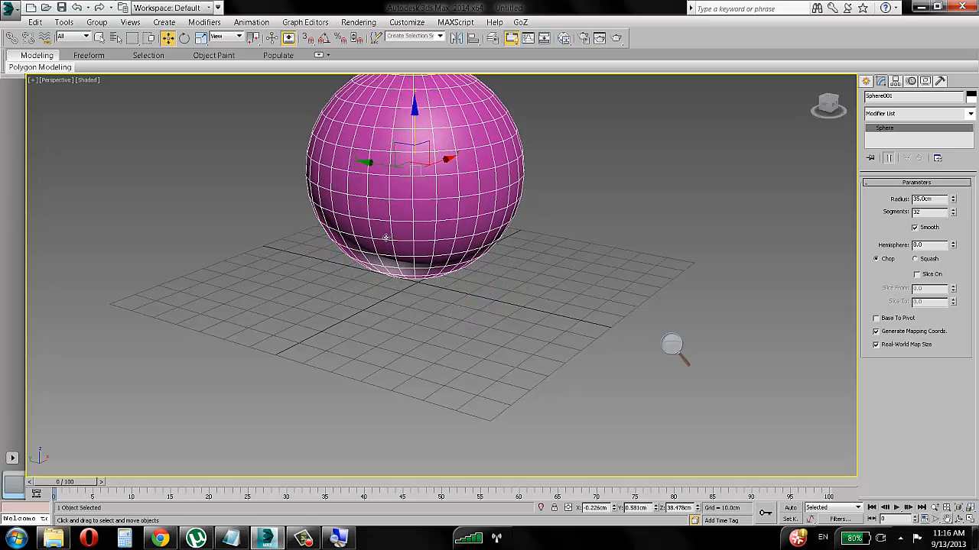
pyautogui.keyDown('alt'); pyautogui.moveTo(374, 279); pyautogui.dragTo(379, 289, button='middle'); pyautogui.keyUp('alt')
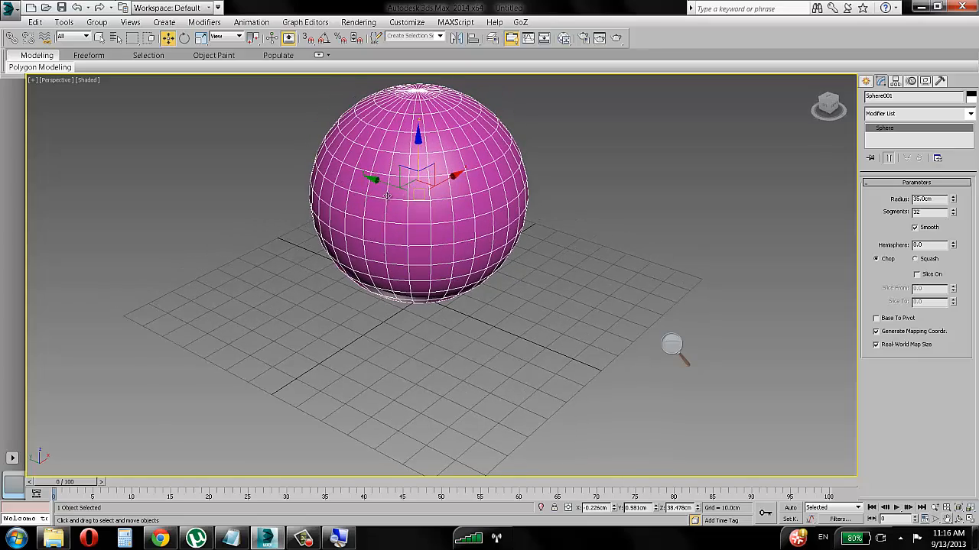
pyautogui.moveTo(370, 178); pyautogui.dragTo(432, 203)
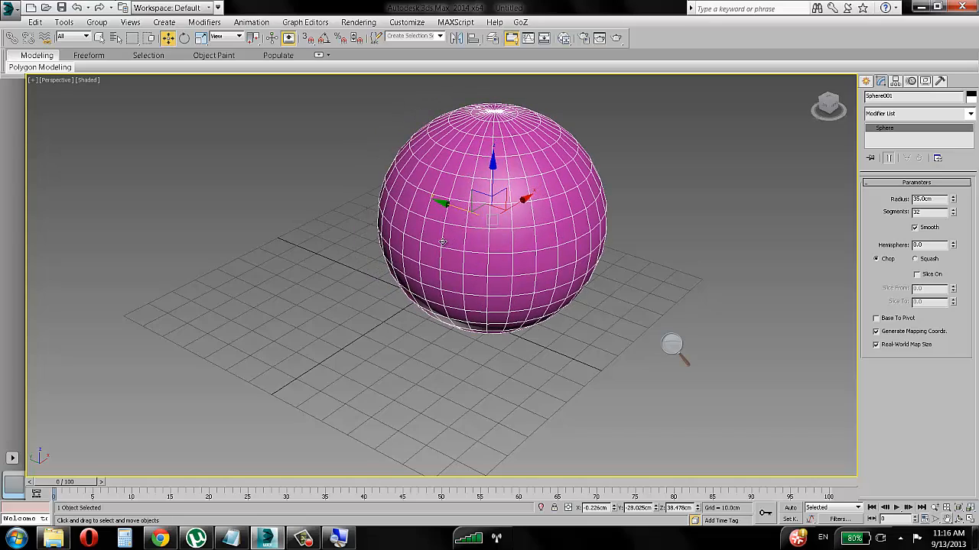
# - Move the sphere within the move gizmo's two-axis planes to about X 18.4, Y 8.1 and Z 24 cm
pyautogui.keyDown('alt'); pyautogui.moveTo(518, 230); pyautogui.dragTo(476, 199, button='middle'); pyautogui.keyUp('alt')
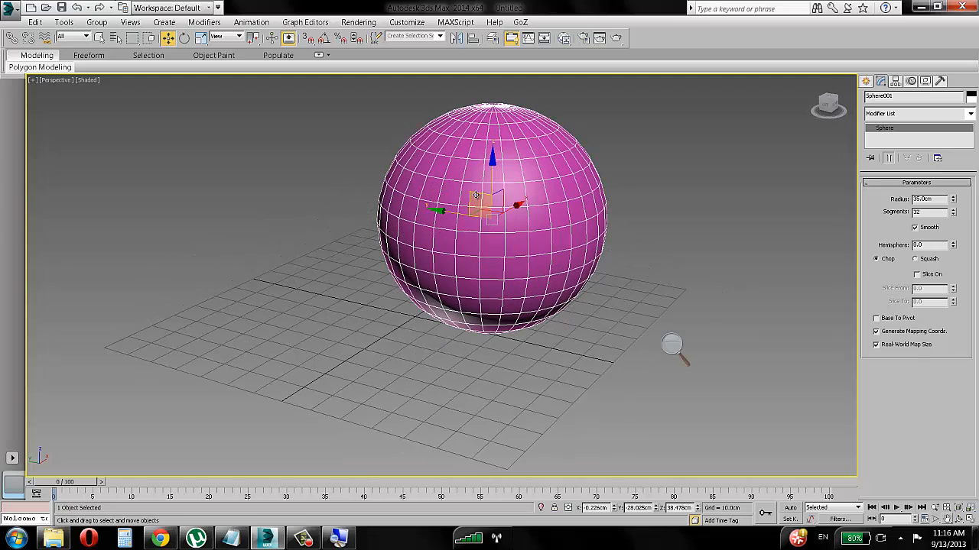
pyautogui.moveTo(475, 196); pyautogui.dragTo(503, 187)
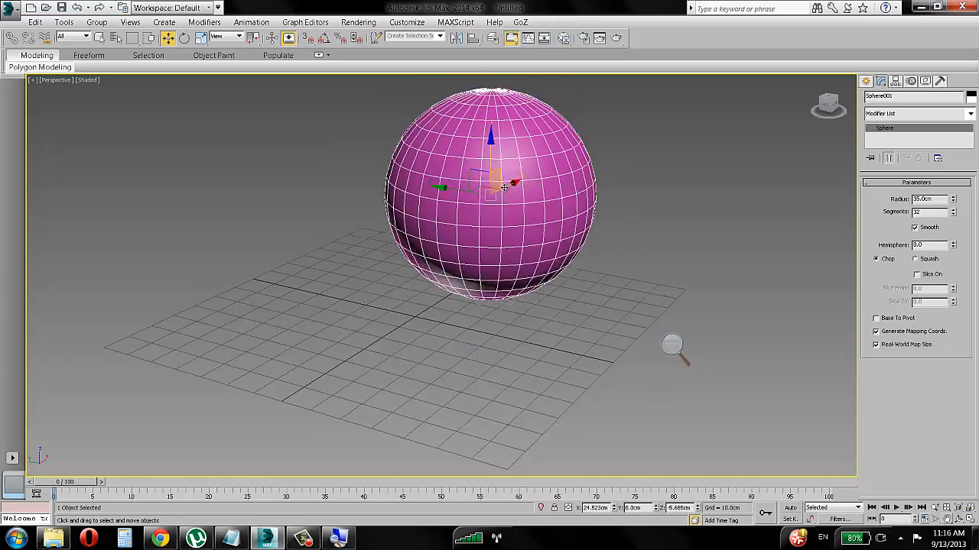
pyautogui.keyDown('alt'); pyautogui.moveTo(504, 187); pyautogui.dragTo(438, 191, button='middle'); pyautogui.keyUp('alt')
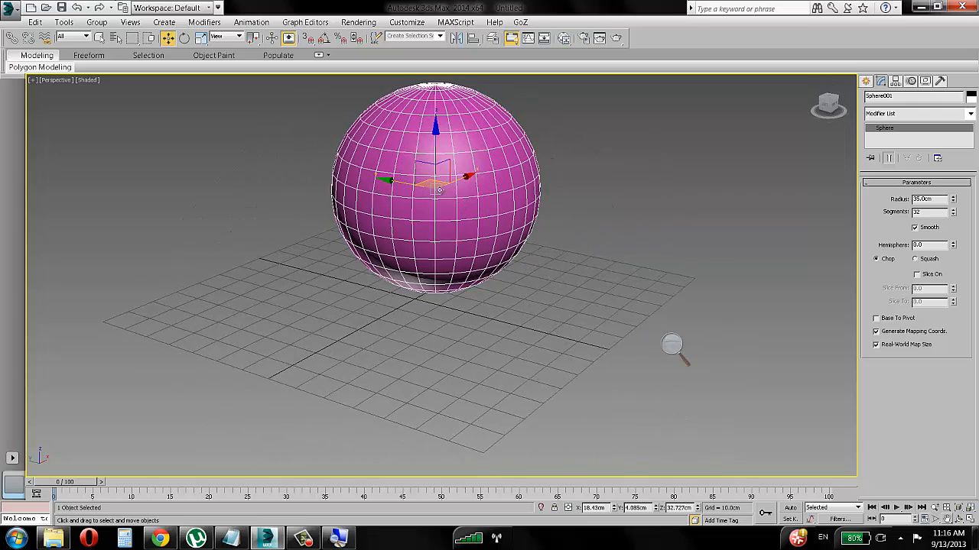
pyautogui.moveTo(437, 185); pyautogui.dragTo(417, 186)
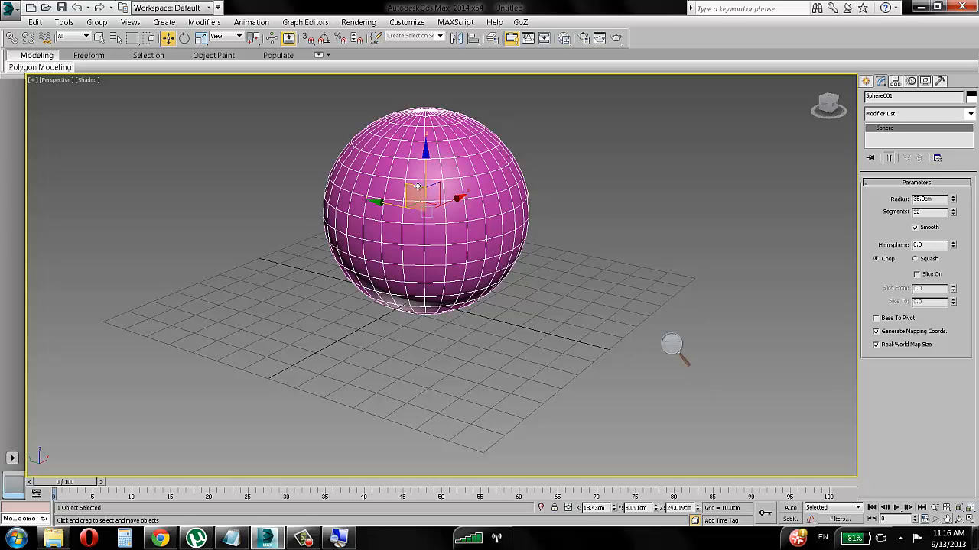
# - Magnify the coordinate fields to 200% and set the sphere's Z position to 30 cm
pyautogui.click(339, 538)
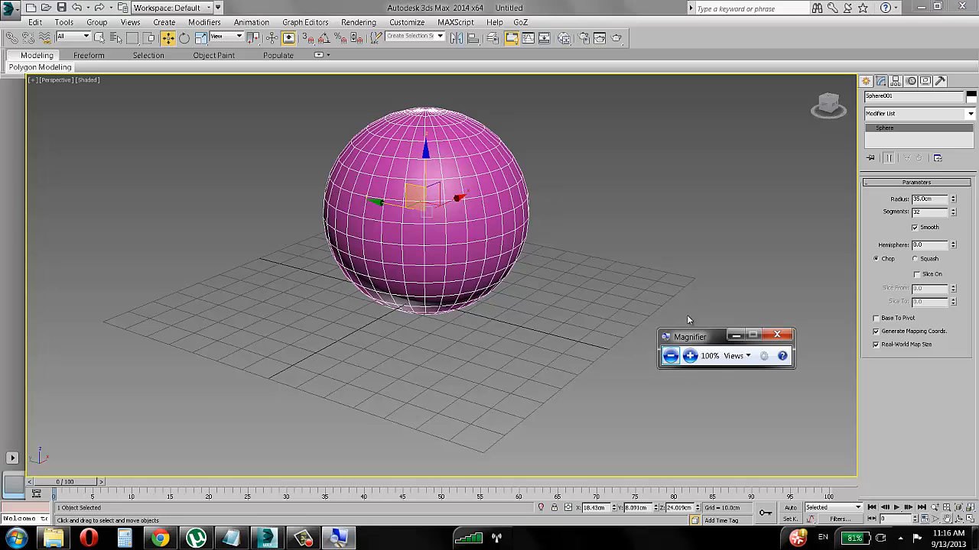
pyautogui.click(689, 356)
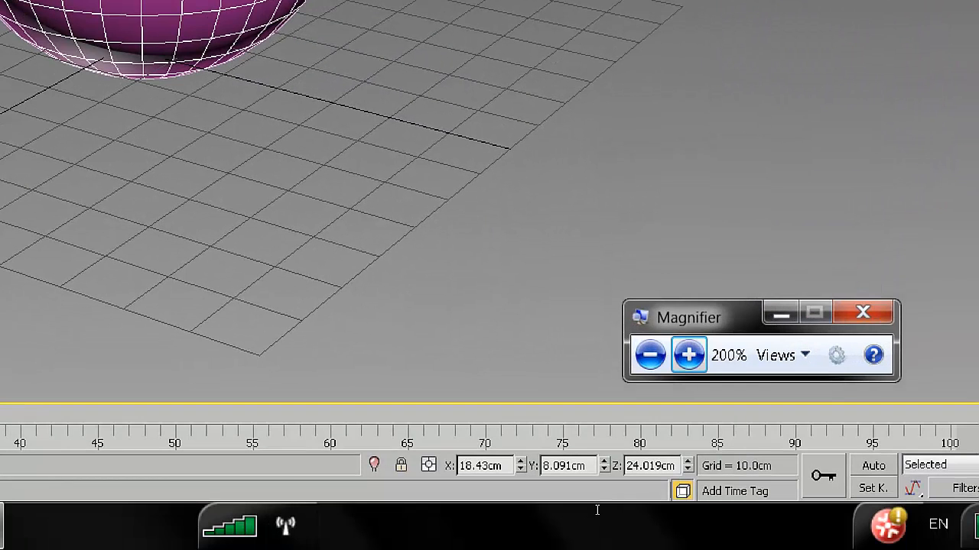
pyautogui.click(655, 512)
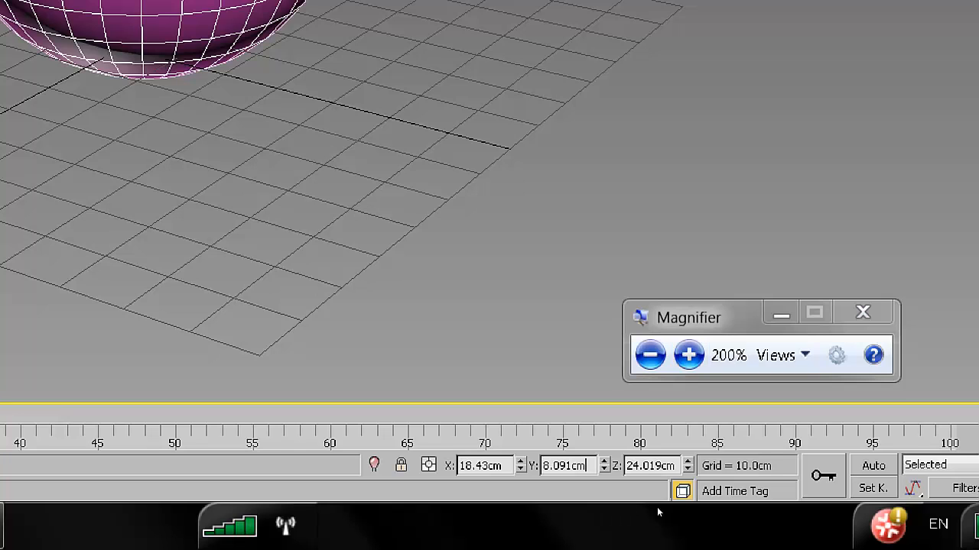
pyautogui.click(684, 509)
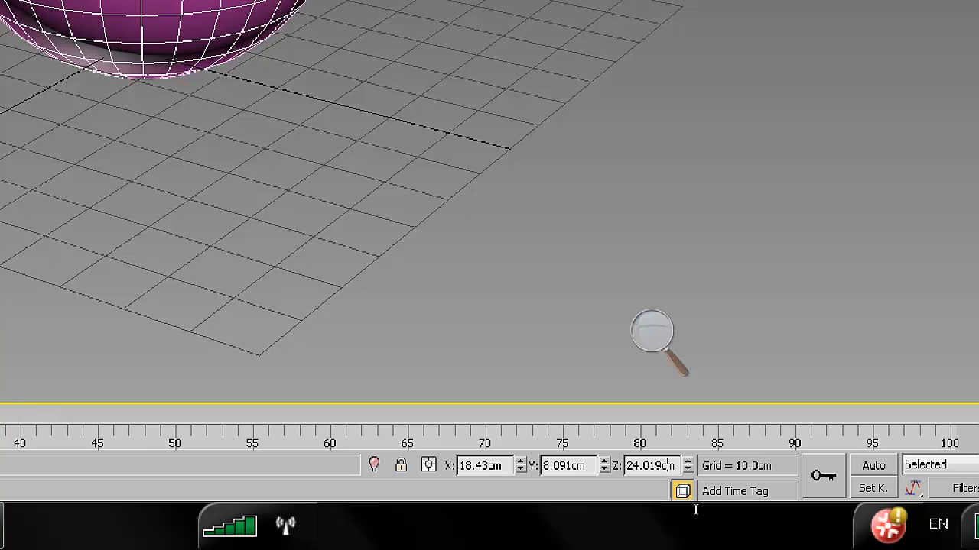
pyautogui.moveTo(687, 511); pyautogui.dragTo(649, 516)
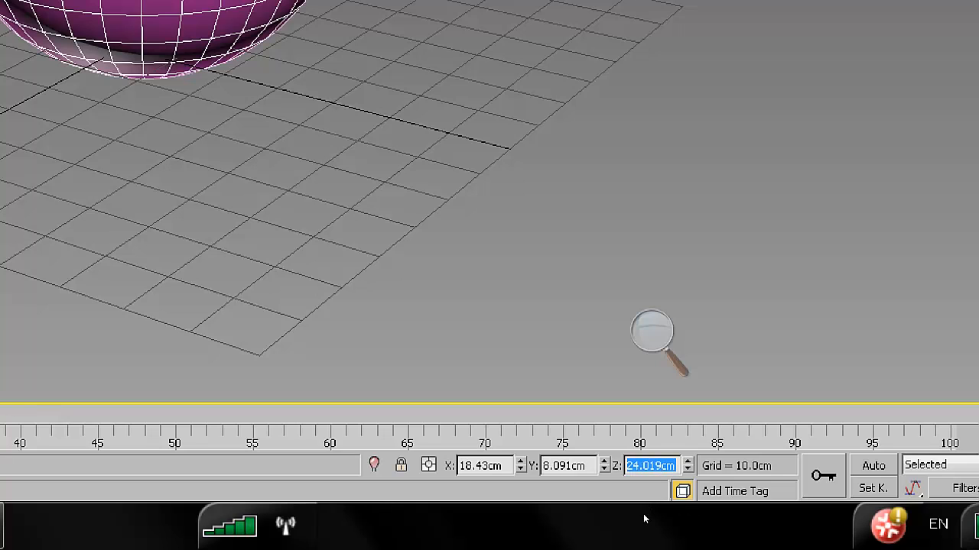
pyautogui.write('30')
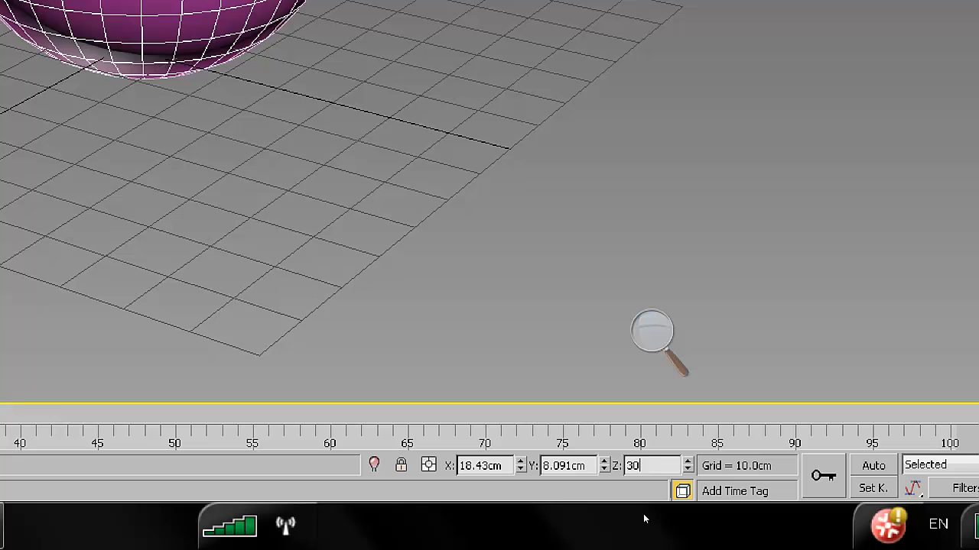
pyautogui.press('Return')
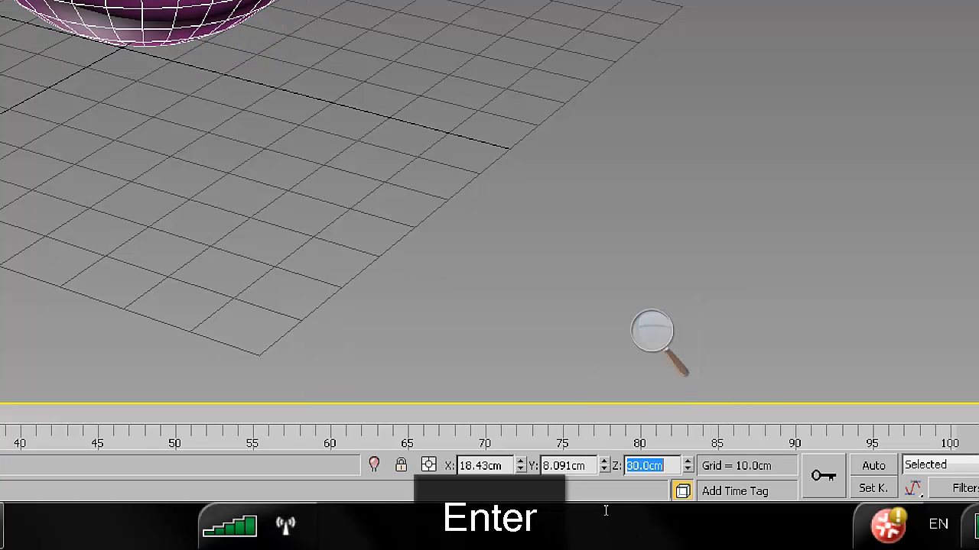
# - Set the sphere's X and Y positions to 0 cm and return the screen magnification to 100%
pyautogui.press('Tab')
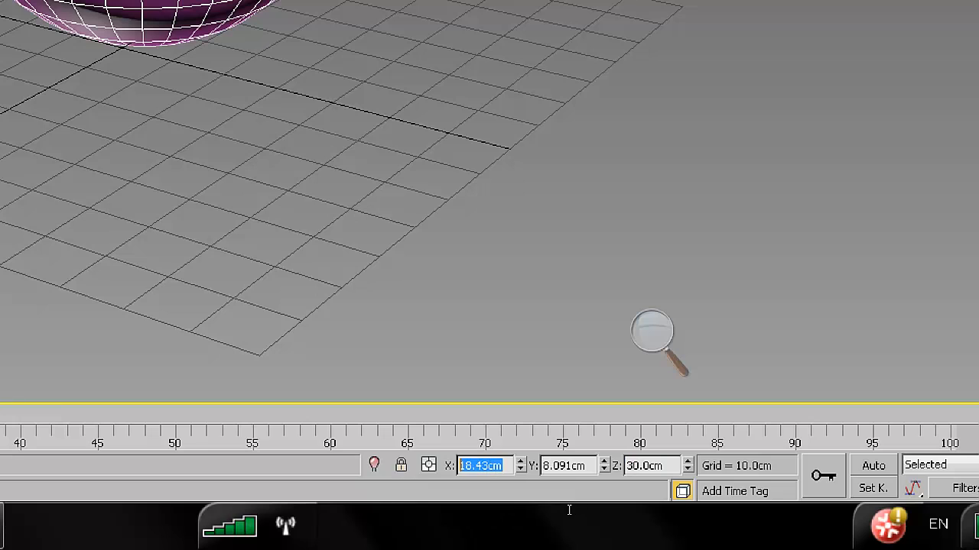
pyautogui.write('0.0cm')
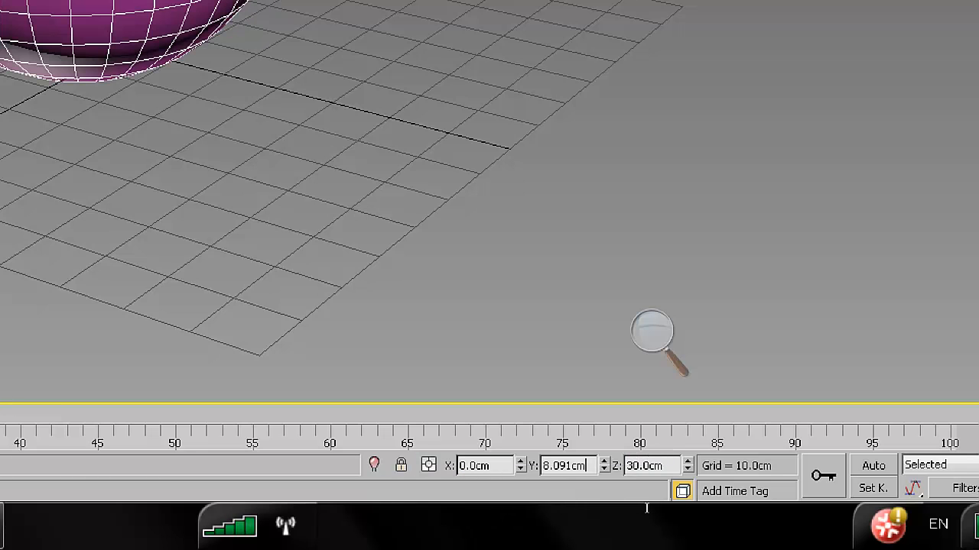
pyautogui.press('Tab')
pyautogui.write('0')
pyautogui.press('Return')
pyautogui.scroll(-4, 668, 306)
pyautogui.moveTo(620, 260); pyautogui.dragTo(546, 325, button='middle')
pyautogui.keyDown('alt'); pyautogui.moveTo(546, 325); pyautogui.dragTo(601, 337, button='middle'); pyautogui.keyUp('alt')
pyautogui.click(669, 387)
pyautogui.click(649, 354)
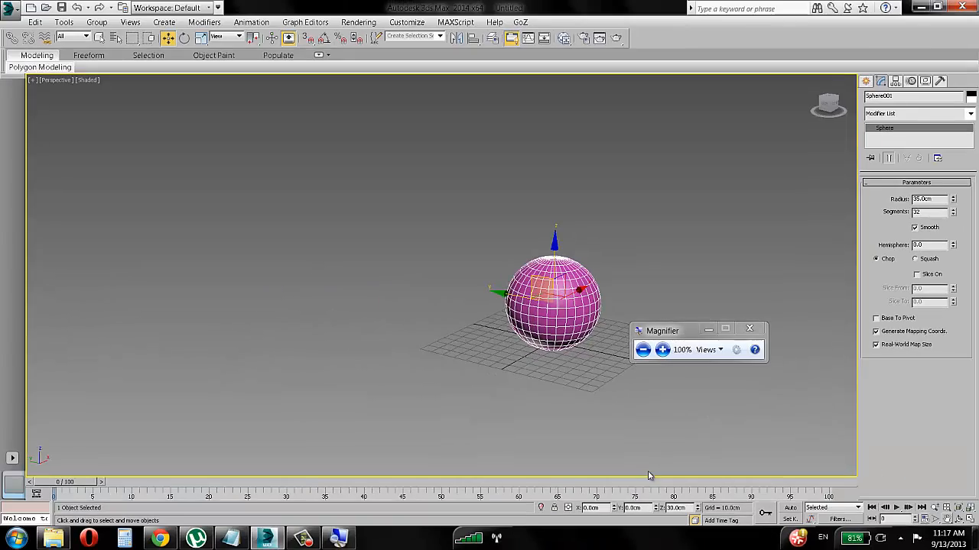
# - Magnify the main toolbar to 200% and open the Move Transform Type-In dialog, placing it clear of the sphere
pyautogui.scroll(5, 449, 302)
pyautogui.scroll(-4, 451, 321)
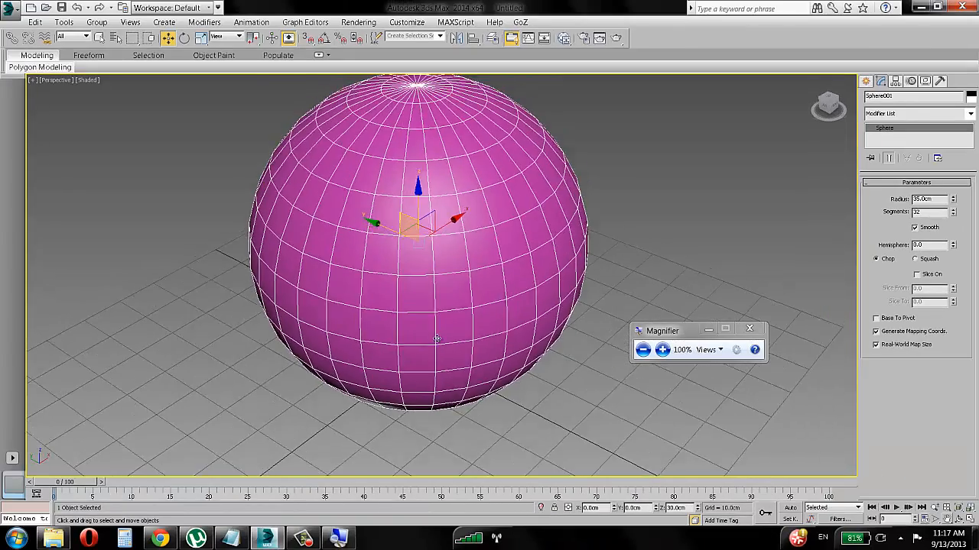
pyautogui.scroll(1, 463, 315)
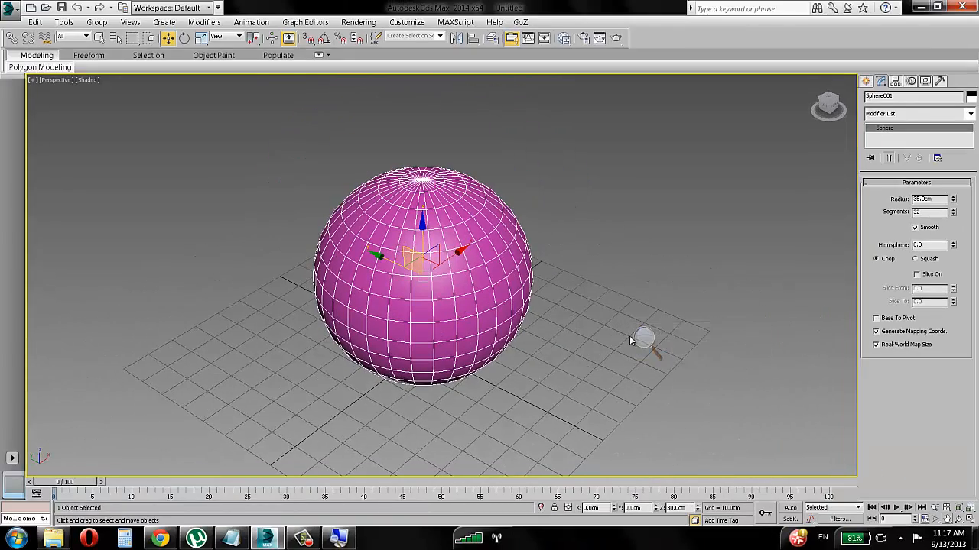
pyautogui.click(647, 342)
pyautogui.click(662, 349)
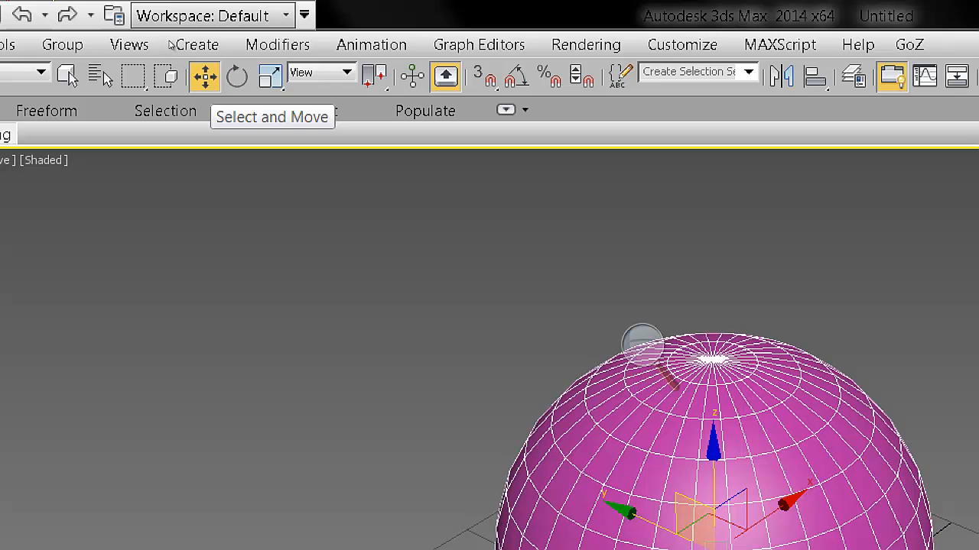
pyautogui.press('F12')
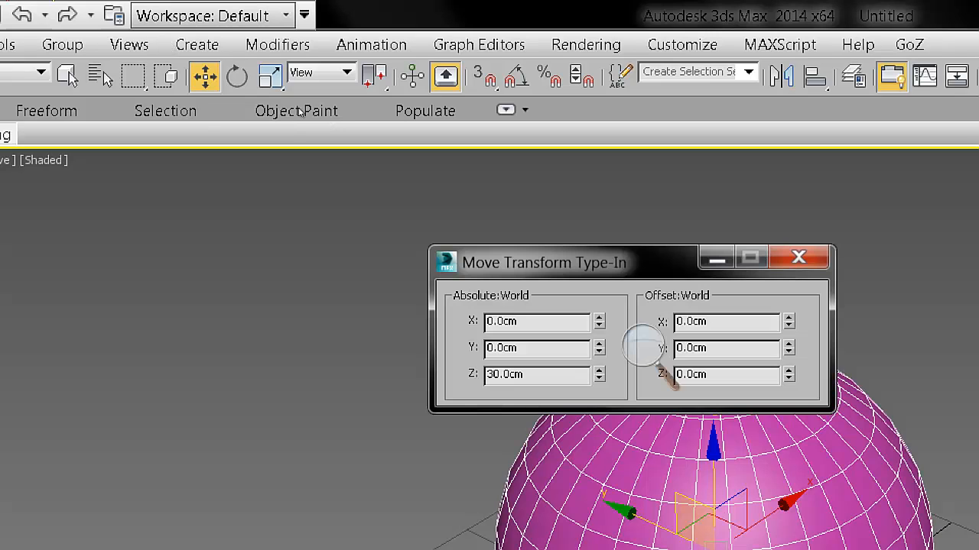
pyautogui.moveTo(551, 262); pyautogui.dragTo(205, 191)
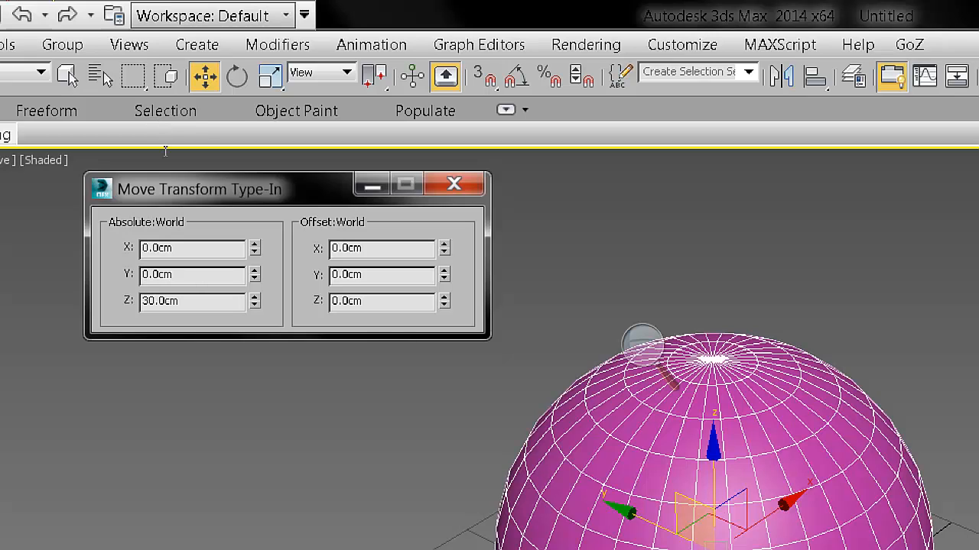
# - Set the sphere's absolute world Z position to 20 cm and close the Move Transform Type-In dialog
pyautogui.moveTo(179, 300); pyautogui.dragTo(108, 300)
pyautogui.write('20')
pyautogui.press('Return')
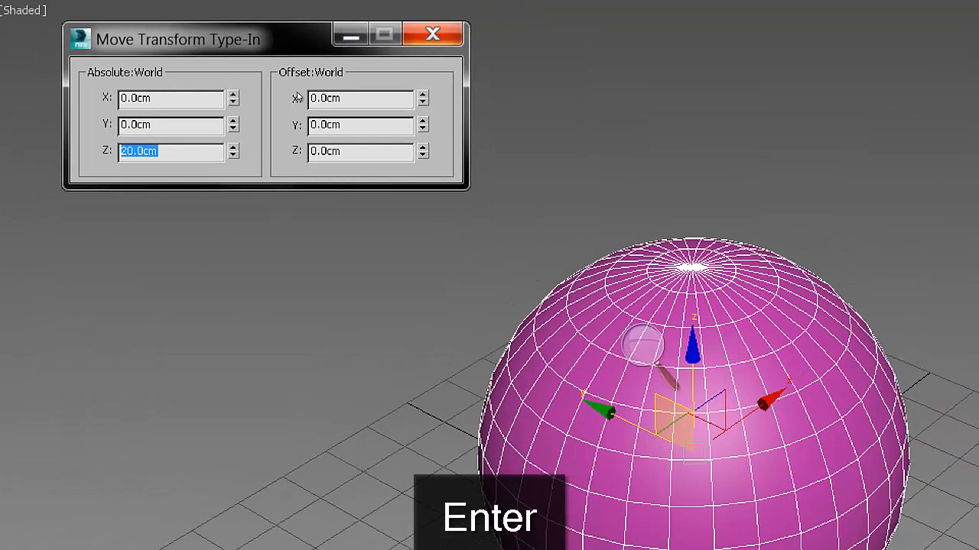
pyautogui.click(453, 183)
# - Return the screen magnification to 100% and bring the sphere closer in the perspective view
pyautogui.moveTo(515, 372); pyautogui.dragTo(384, 316, button='middle')
pyautogui.scroll(-4, 363, 166)
pyautogui.click(388, 246)
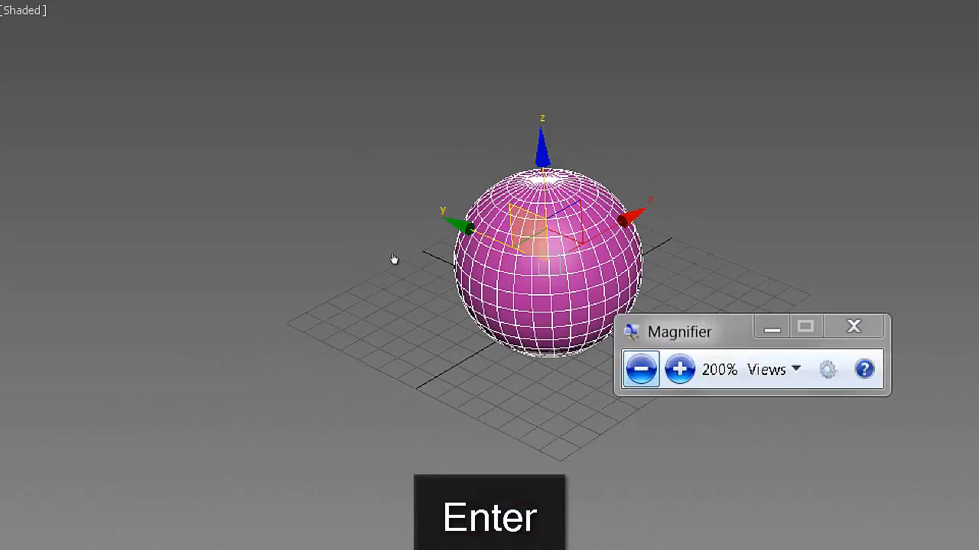
pyautogui.click(391, 258)
pyautogui.moveTo(249, 177); pyautogui.dragTo(161, 162, button='middle')
pyautogui.scroll(5, 289, 240)
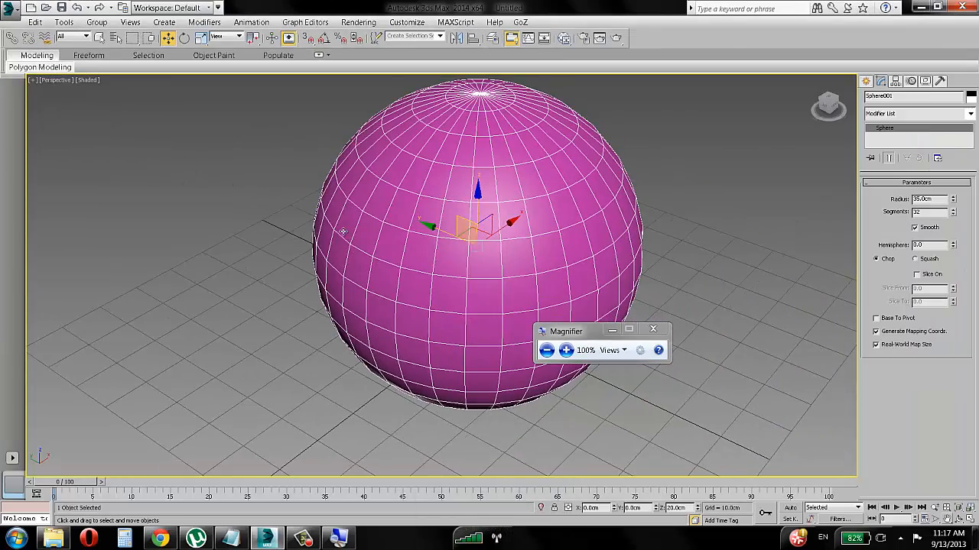
# - Delete the sphere and undo the deletion
pyautogui.press('Delete')
pyautogui.moveTo(387, 262); pyautogui.dragTo(372, 290, button='middle')
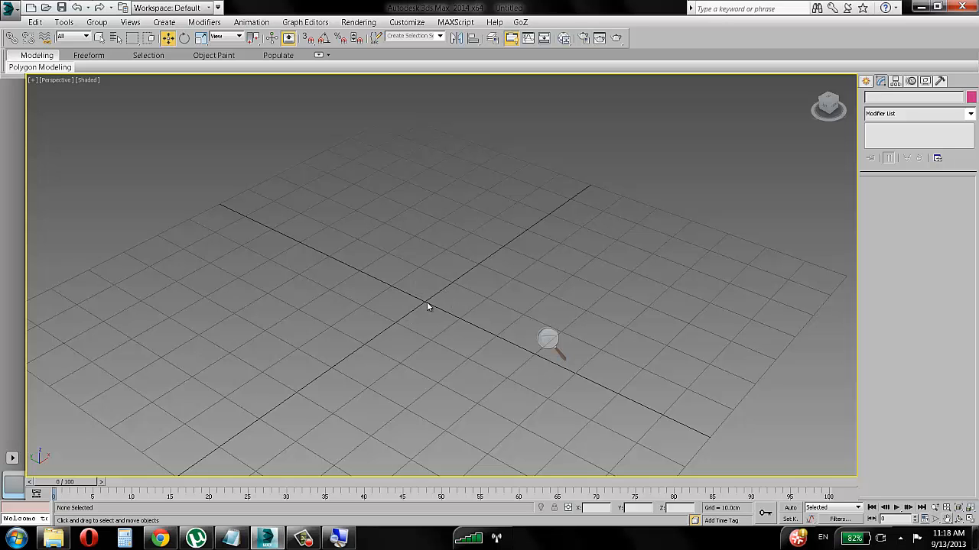
pyautogui.hotkey('ctrl', 'z')
pyautogui.hotkey('ctrl', 'z')
pyautogui.hotkey('ctrl', 'z')
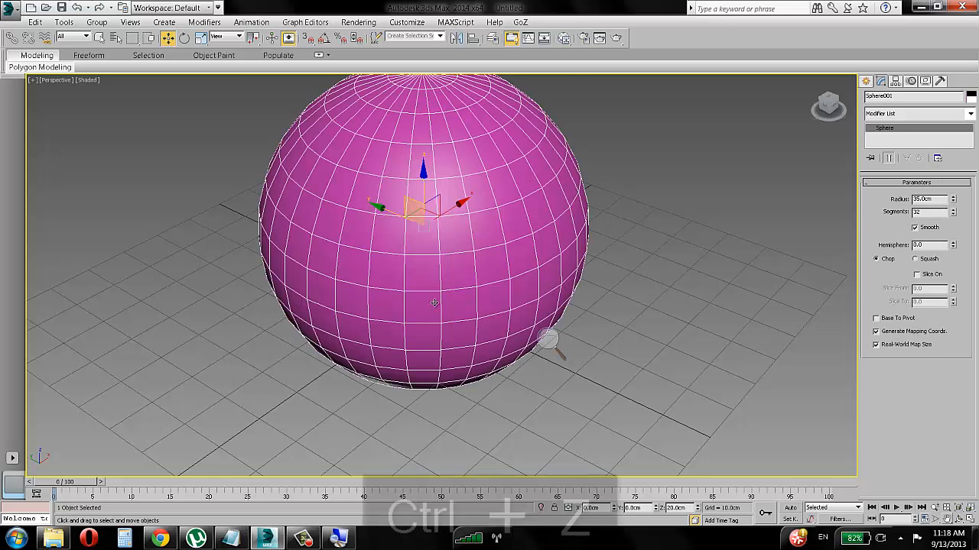
pyautogui.hotkey('ctrl', 'z')
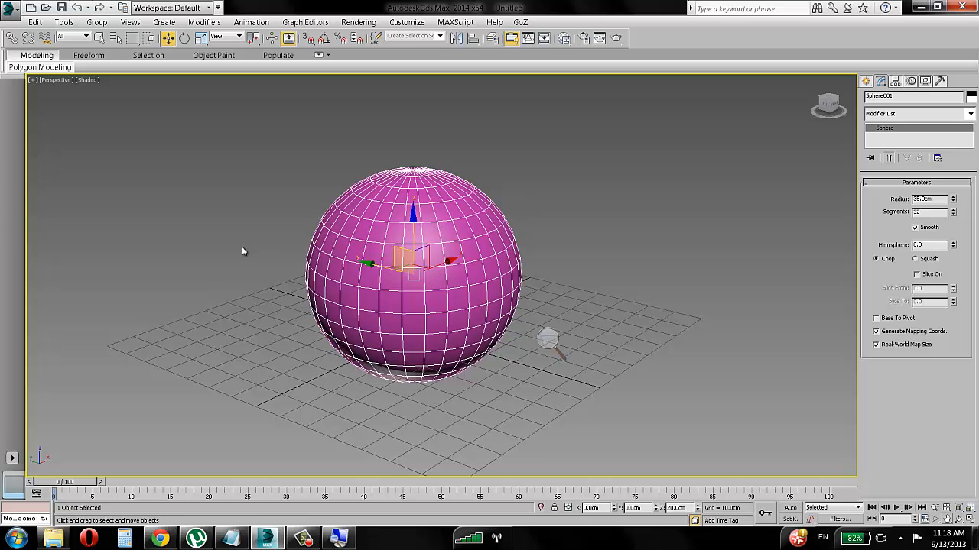
# - Rotate the sphere about the Z axis to about -24.6°, and about the other axes to about X 51.6°, Y -25.5° and Z -26.7°
pyautogui.press('e')
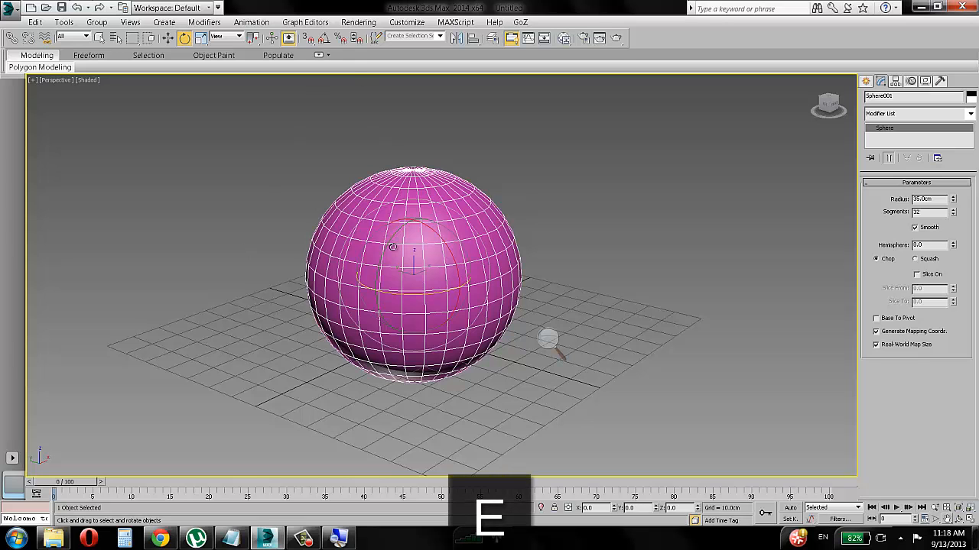
pyautogui.keyDown('alt'); pyautogui.moveTo(461, 219); pyautogui.dragTo(422, 208, button='middle'); pyautogui.keyUp('alt')
pyautogui.scroll(2, 423, 209)
pyautogui.scroll(2, 500, 183)
pyautogui.scroll(2, 539, 178)
pyautogui.moveTo(528, 181); pyautogui.dragTo(623, 131, button='middle')
pyautogui.scroll(-2, 534, 196)
pyautogui.moveTo(534, 196); pyautogui.dragTo(547, 165, button='middle')
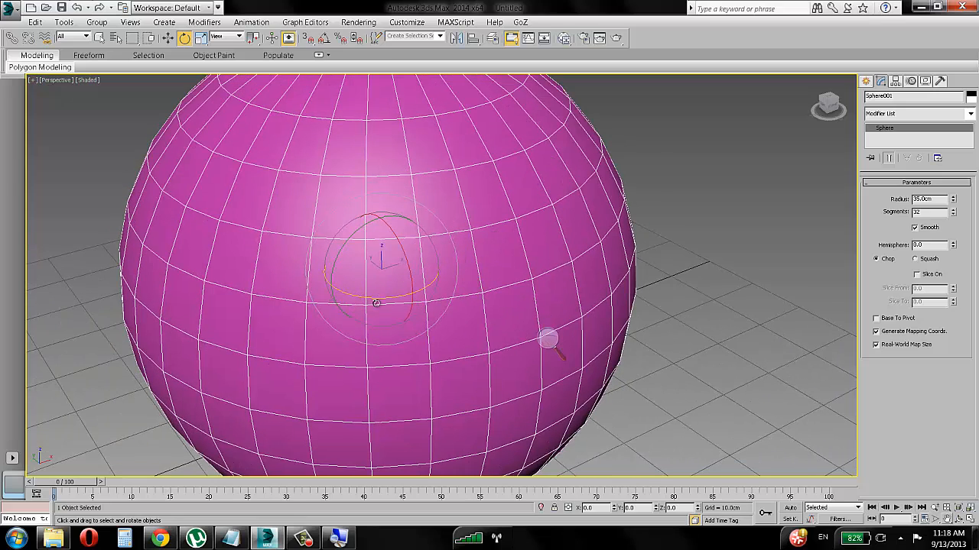
pyautogui.moveTo(377, 299); pyautogui.dragTo(349, 309)
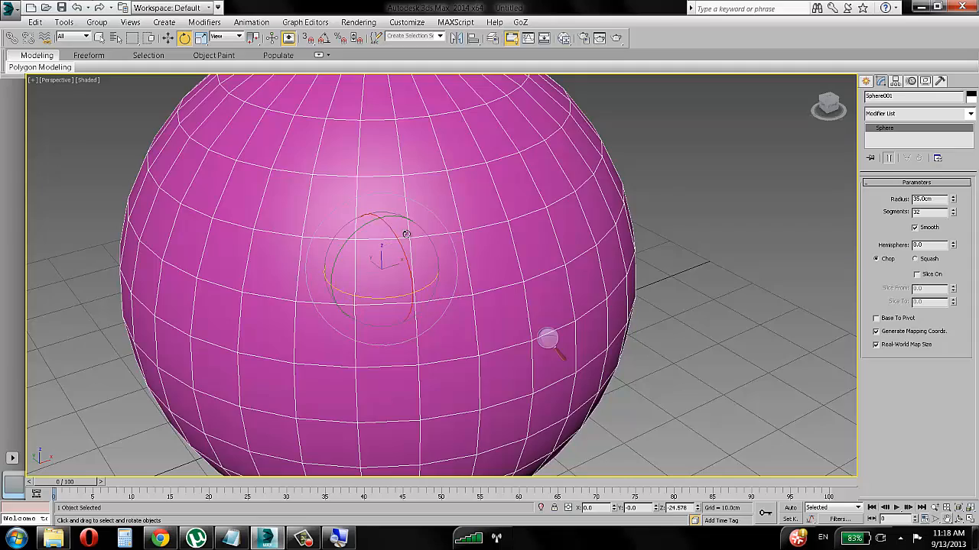
pyautogui.moveTo(406, 234); pyautogui.dragTo(395, 262)
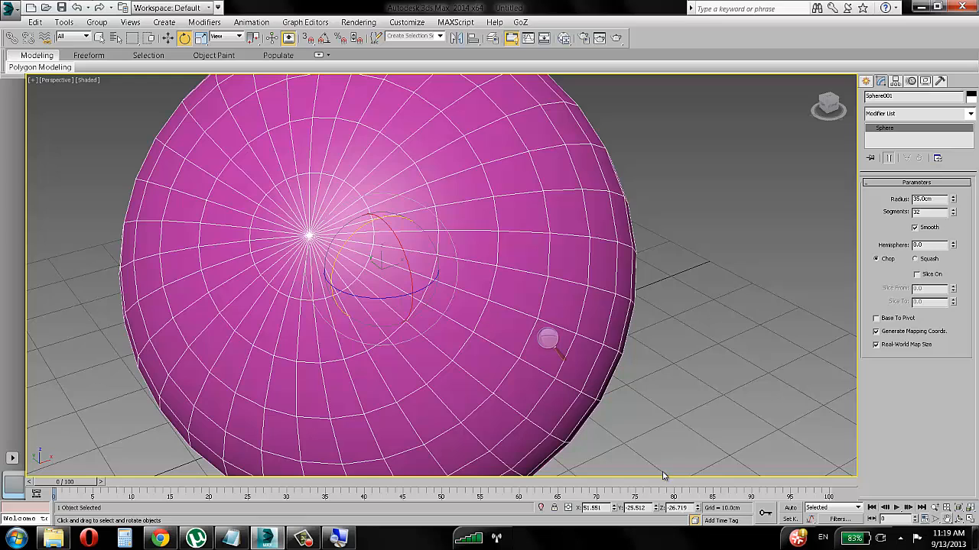
# - Set the sphere's absolute world rotation to 0 on the X, Y and Z axes with the Rotate Transform Type-In
pyautogui.rightClick(185, 38)
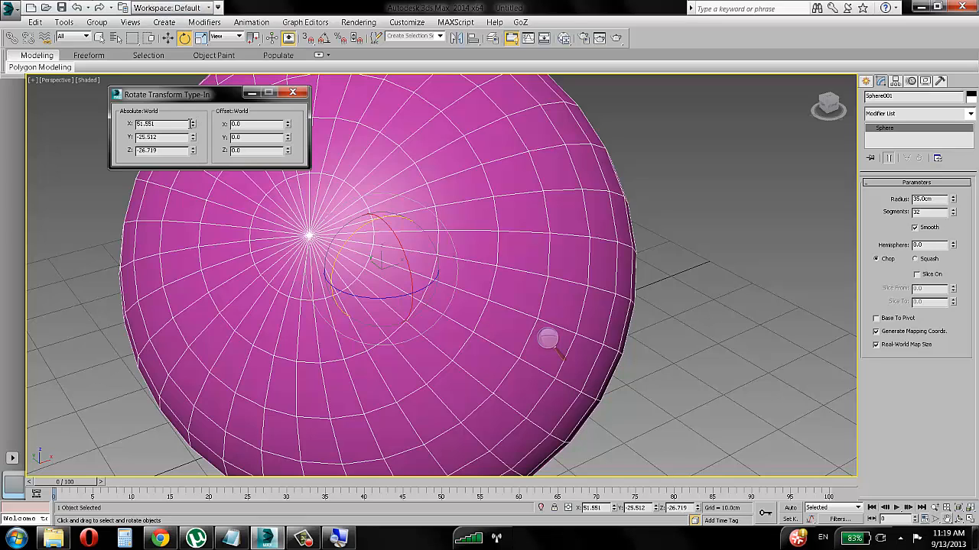
pyautogui.doubleClick(183, 123)
pyautogui.write('0')
pyautogui.doubleClick(178, 138)
pyautogui.write('0')
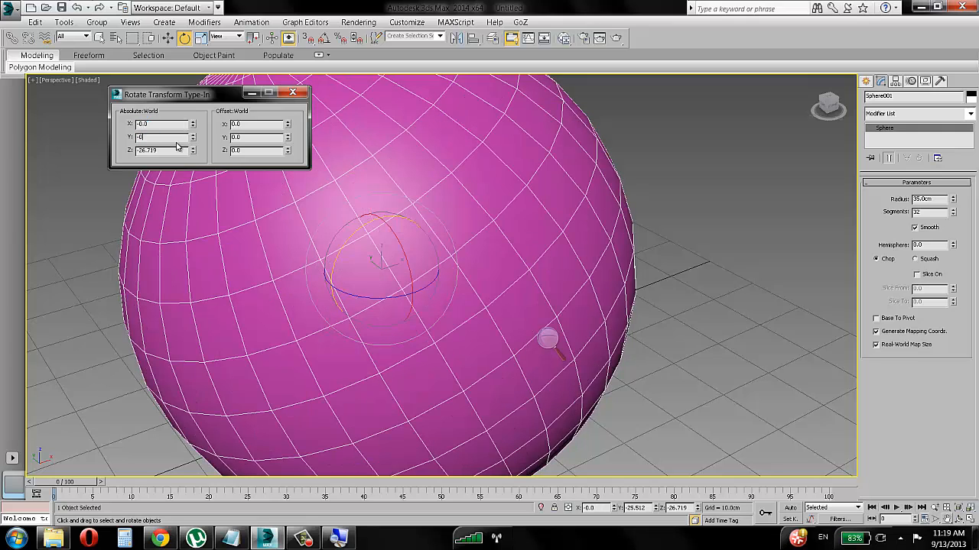
pyautogui.doubleClick(167, 126)
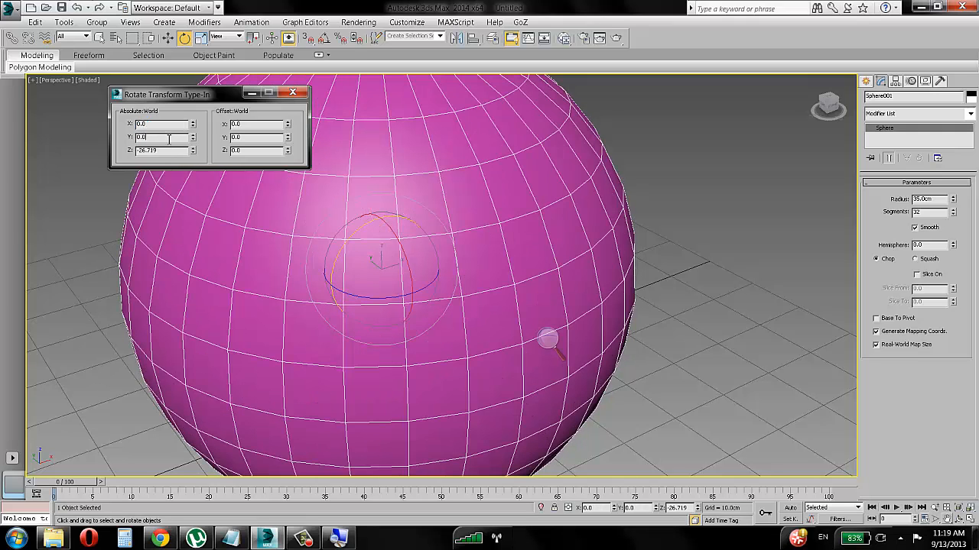
pyautogui.doubleClick(172, 150)
pyautogui.write('0')
# - Set the sphere's absolute world X rotation to 45 degrees and view the tilted sphere
pyautogui.doubleClick(166, 124)
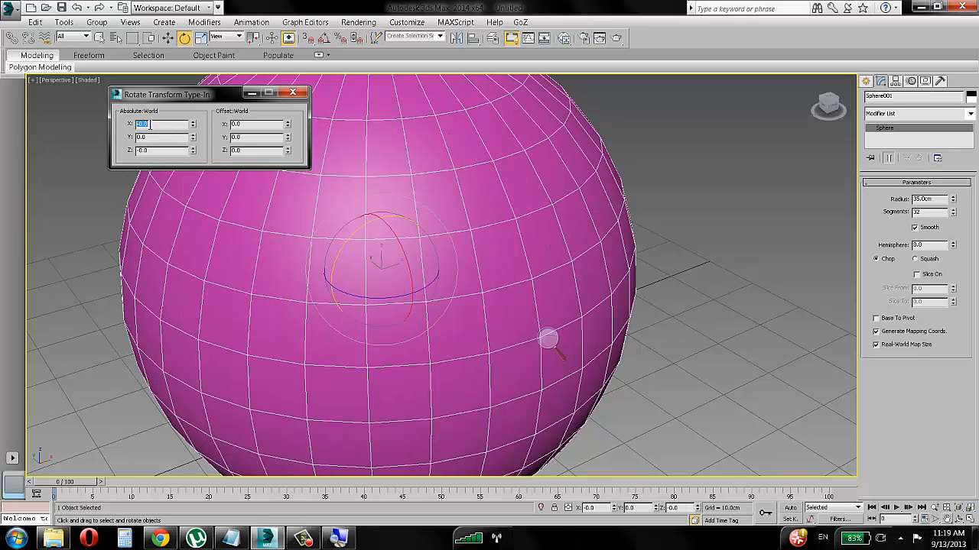
pyautogui.write('46')
pyautogui.press('BackSpace')
pyautogui.write('5')
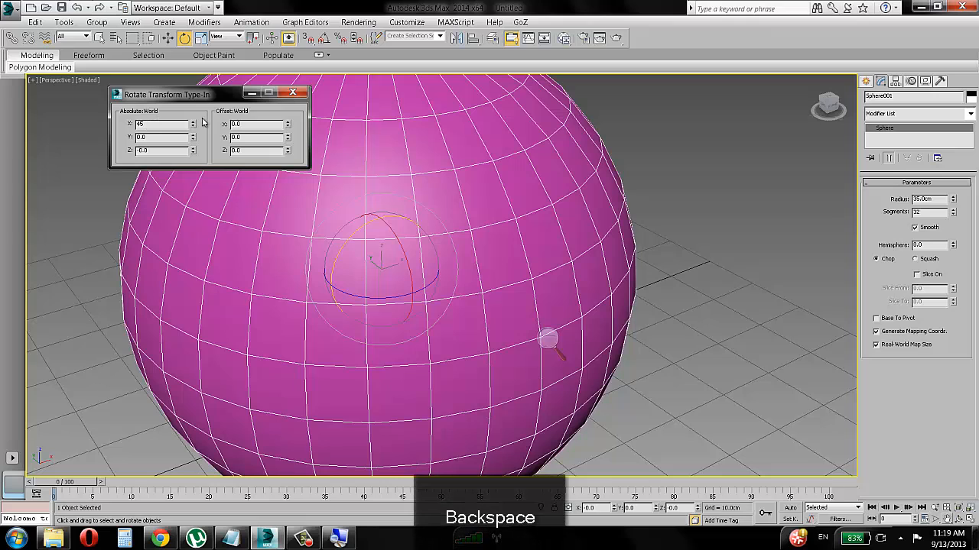
pyautogui.doubleClick(164, 137)
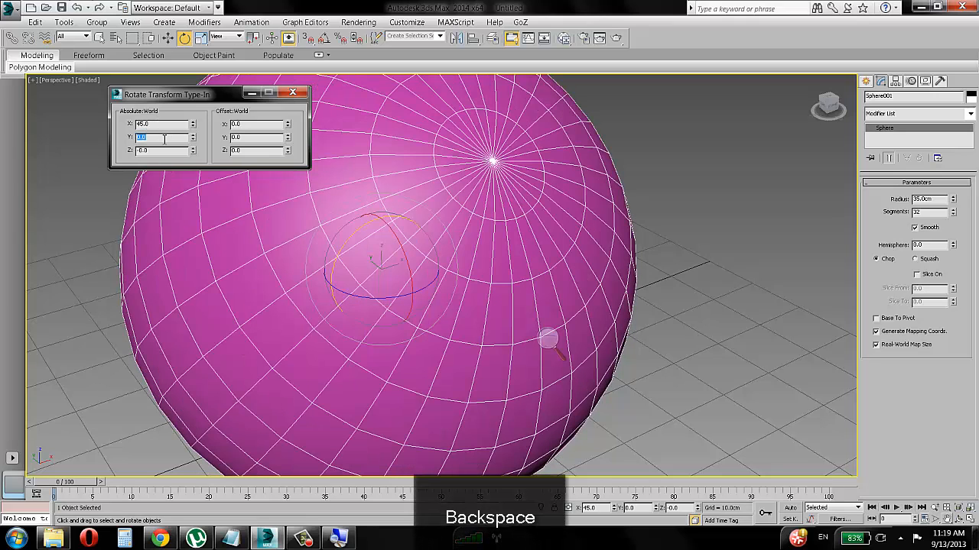
pyautogui.keyDown('alt'); pyautogui.moveTo(214, 180); pyautogui.dragTo(238, 208, button='middle'); pyautogui.keyUp('alt')
pyautogui.scroll(-3, 238, 209)
pyautogui.moveTo(401, 216); pyautogui.dragTo(451, 214, button='middle')
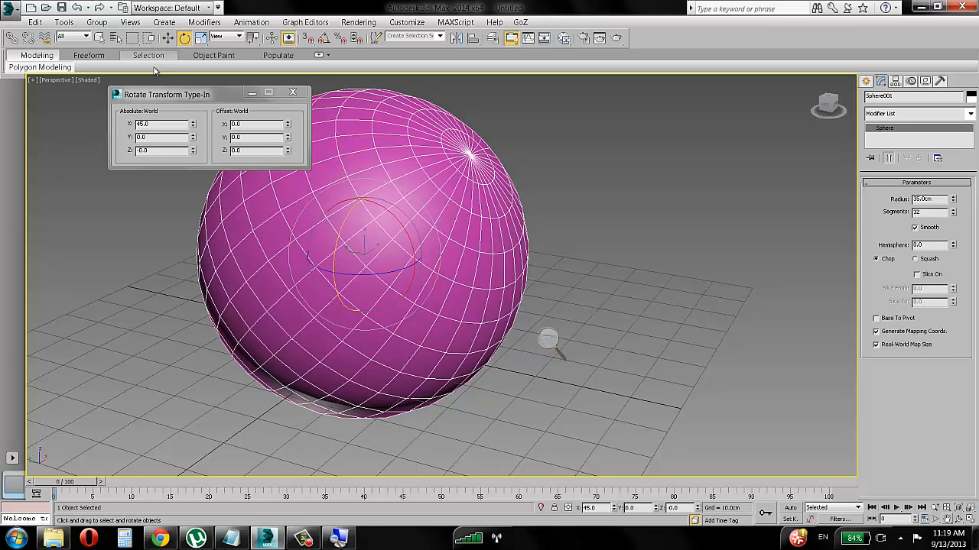
# - Set the sphere's absolute world X rotation to 0 and close the Rotate Transform Type-In dialog
pyautogui.doubleClick(160, 124)
pyautogui.write('0')
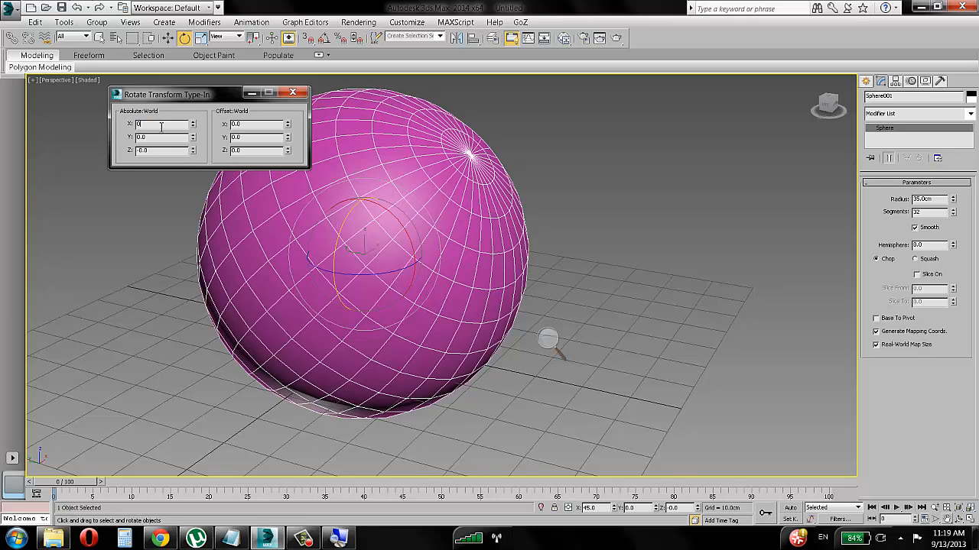
pyautogui.press('Return')
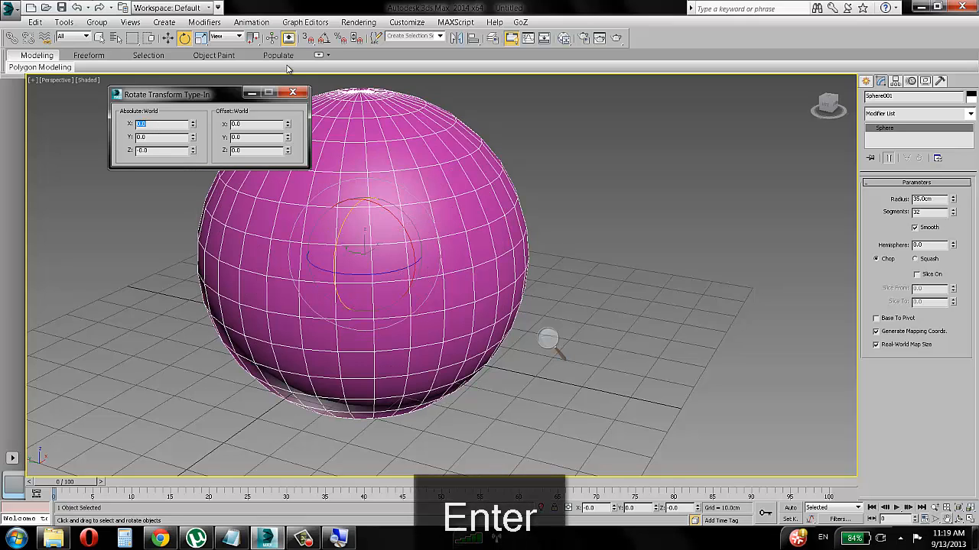
pyautogui.click(300, 93)
pyautogui.keyDown('alt'); pyautogui.moveTo(426, 148); pyautogui.dragTo(440, 187, button='middle'); pyautogui.keyUp('alt')
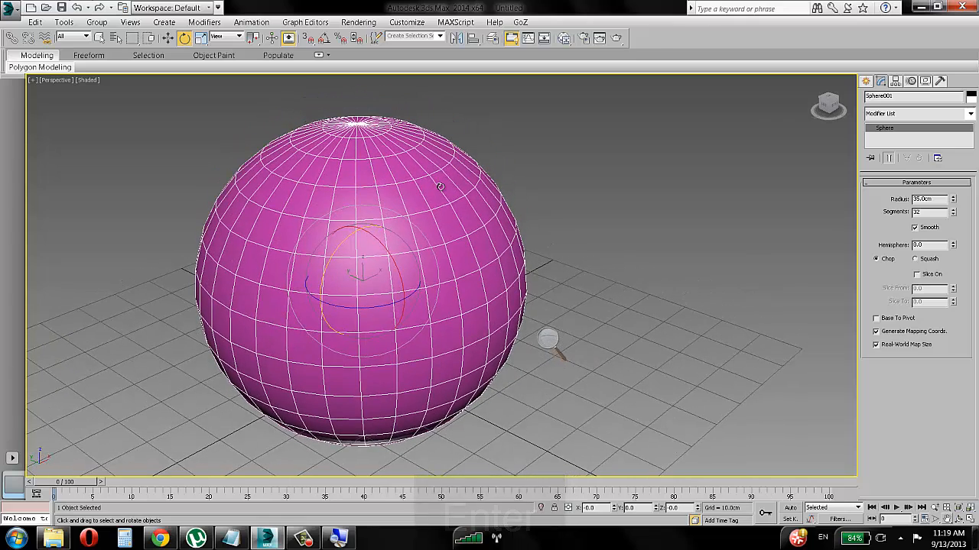
# - Scale the sphere uniformly by hand to about 69.2% with the scale gizmo
pyautogui.press('r')
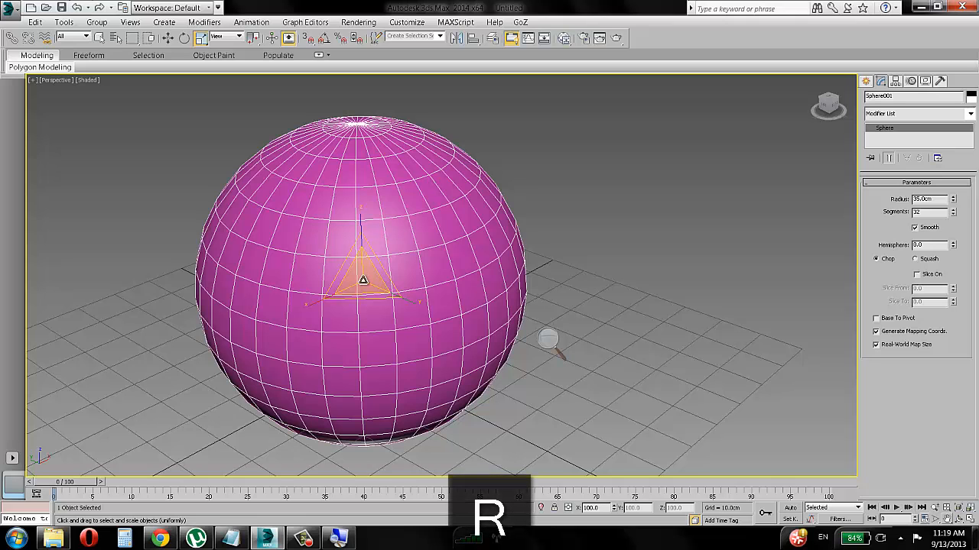
pyautogui.scroll(3, 452, 227)
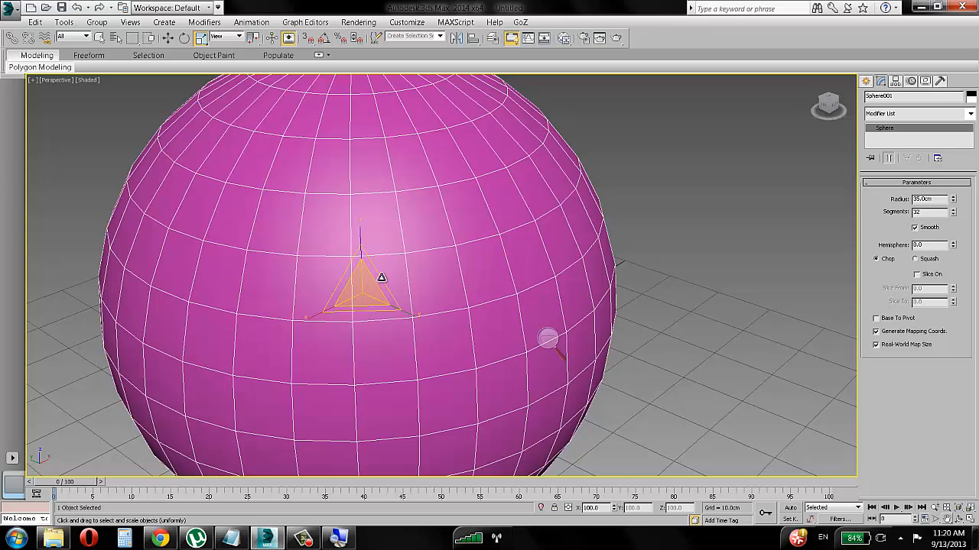
pyautogui.scroll(-3, 380, 275)
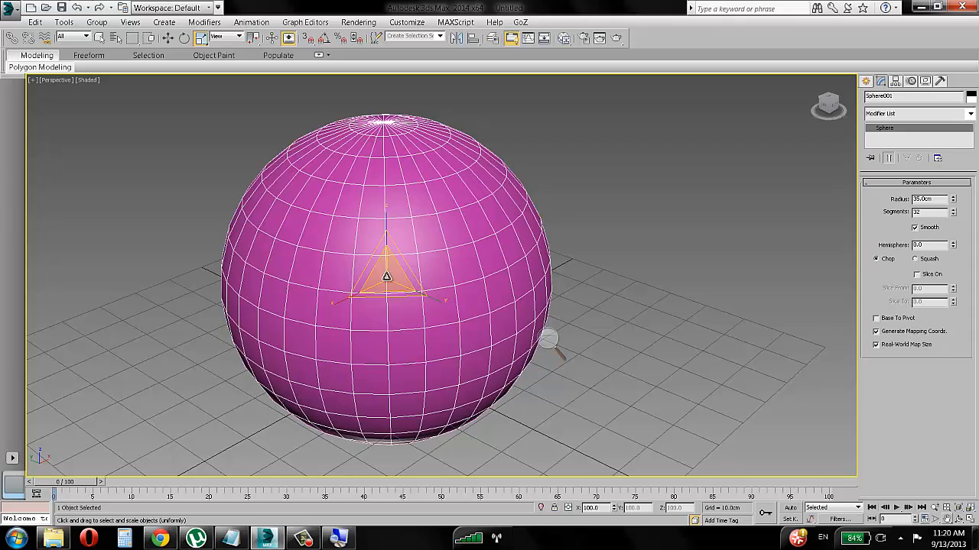
pyautogui.moveTo(386, 277); pyautogui.dragTo(407, 300)
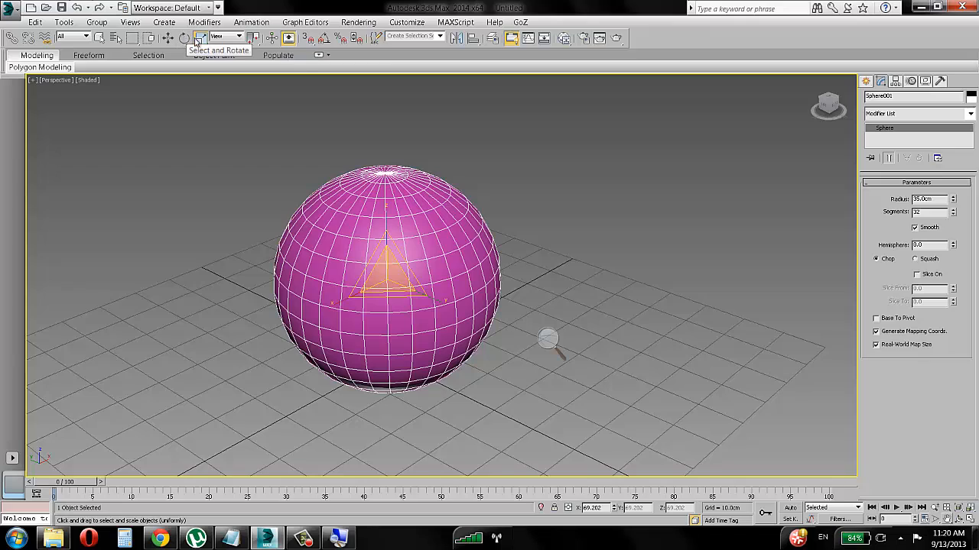
# - Set the sphere's absolute local scale to 50 on X, Y and Z with the Scale Transform Type-In
pyautogui.click(543, 350)
pyautogui.click(565, 350)
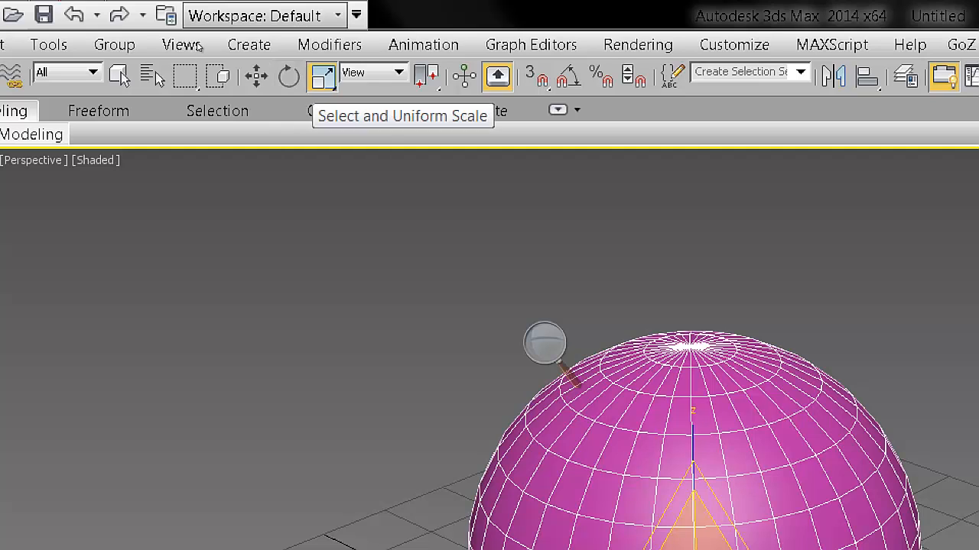
pyautogui.rightClick(322, 76)
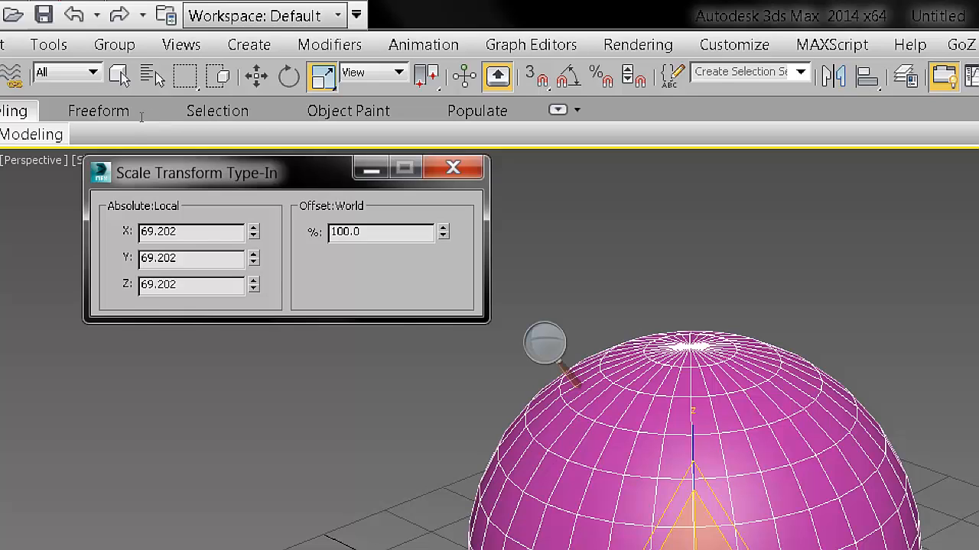
pyautogui.press('Tab')
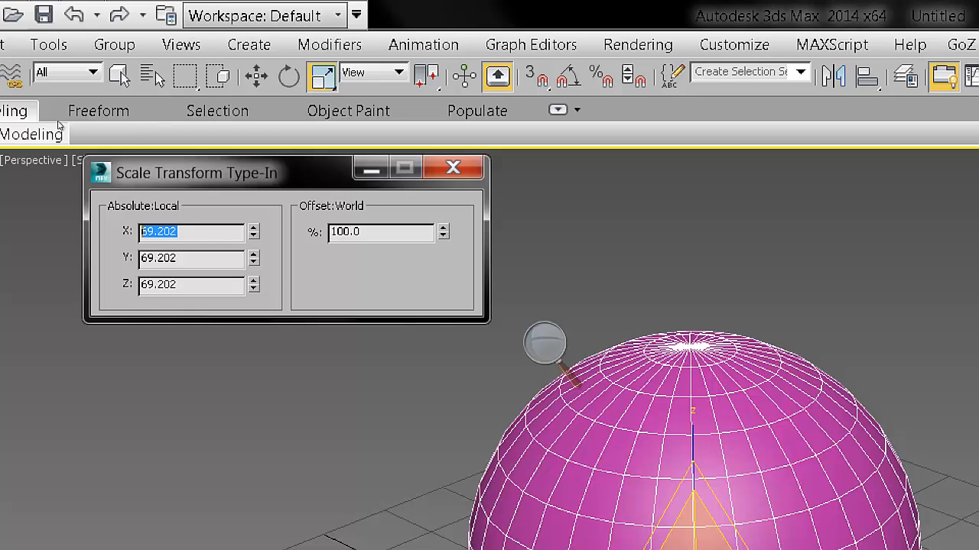
pyautogui.write('50')
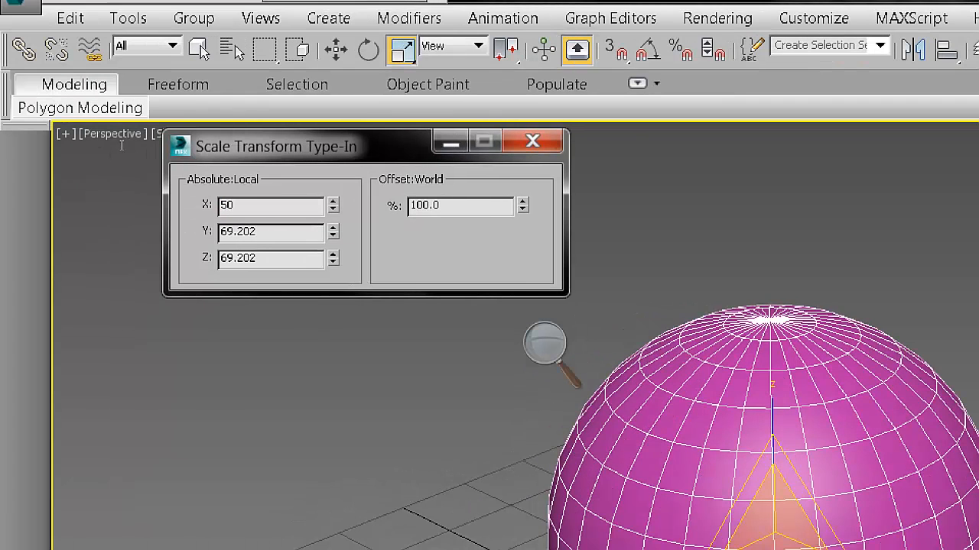
pyautogui.press('Tab')
pyautogui.write('50')
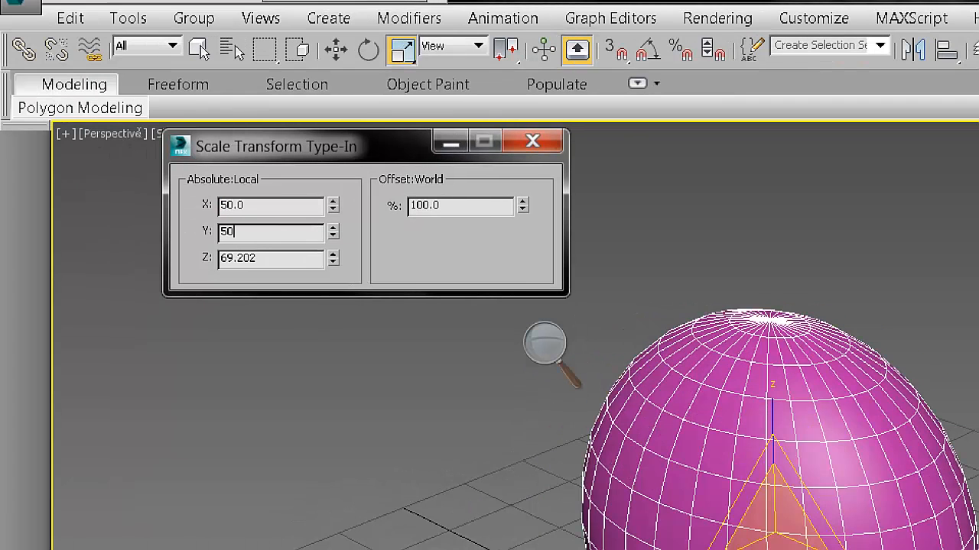
pyautogui.press('Tab')
pyautogui.write('50')
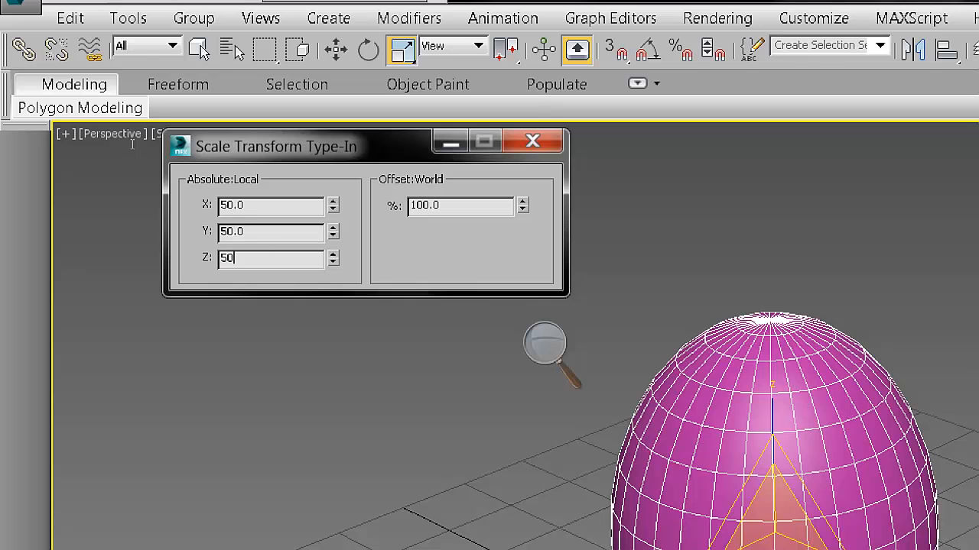
pyautogui.press('Return')
pyautogui.scroll(-4, 310, 197)
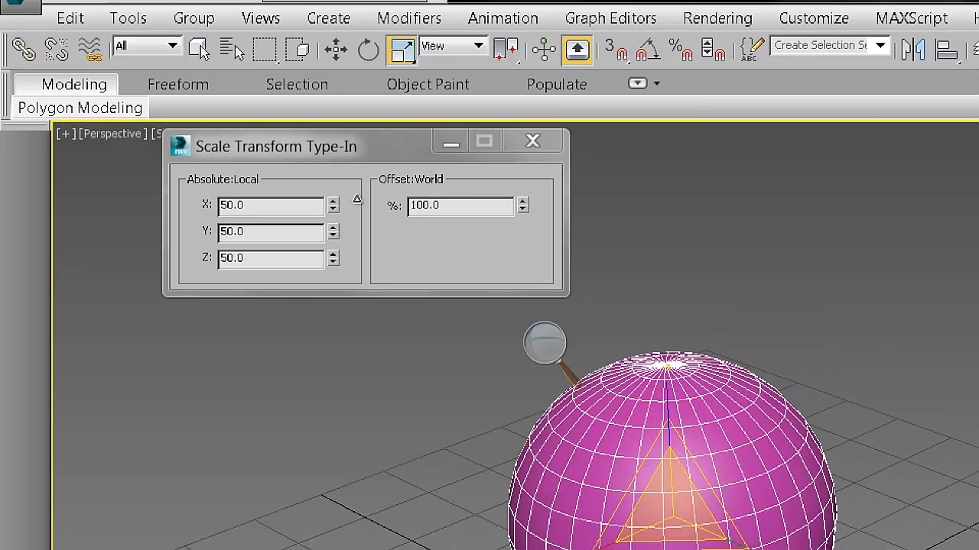
pyautogui.scroll(3, 388, 203)
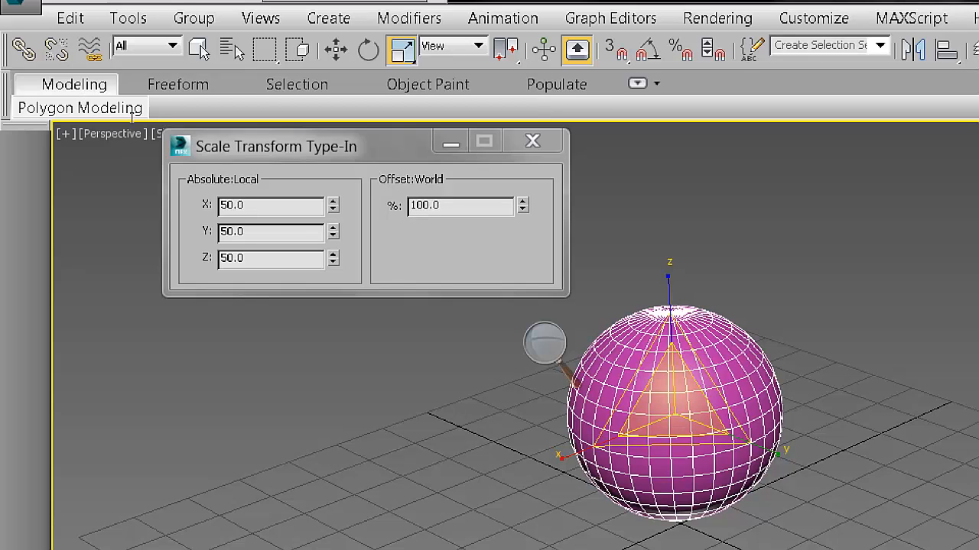
# - Set the sphere's absolute local X scale to 30 to squash it along that axis
pyautogui.moveTo(283, 205); pyautogui.dragTo(191, 218)
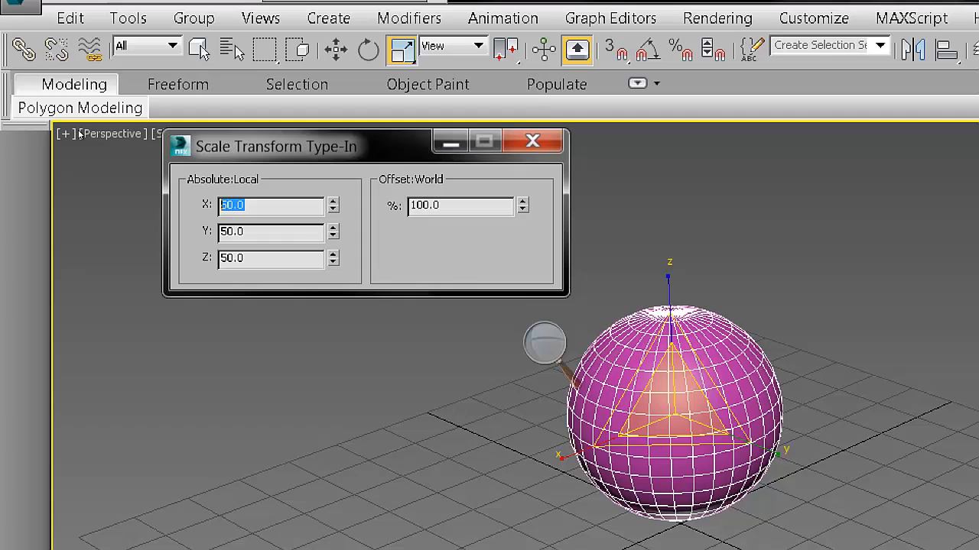
pyautogui.write('30')
pyautogui.press('Return')
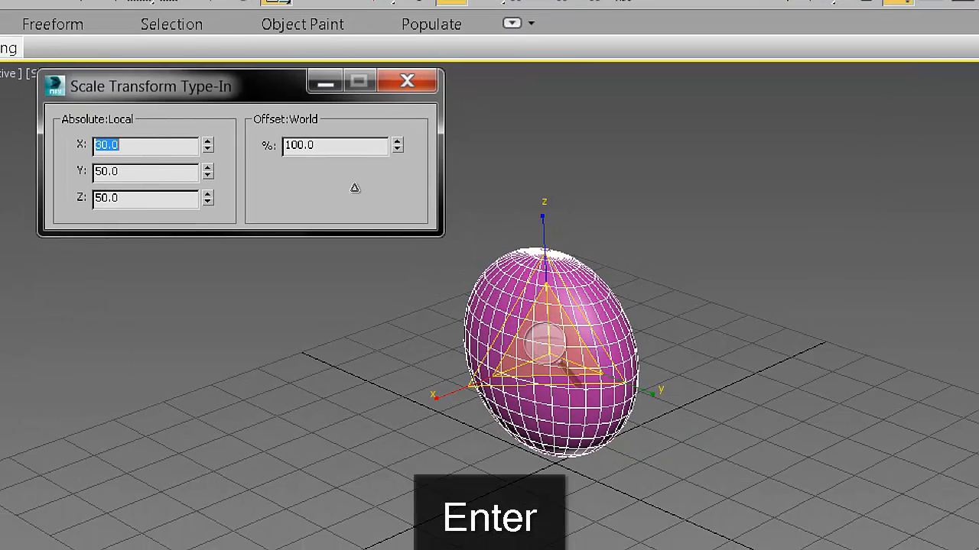
pyautogui.moveTo(389, 190)
pyautogui.keyDown('alt'); pyautogui.mouseDown(button='middle')
pyautogui.moveTo(352, 196)
pyautogui.moveTo(397, 192)
pyautogui.mouseUp(button='middle'); pyautogui.keyUp('alt')
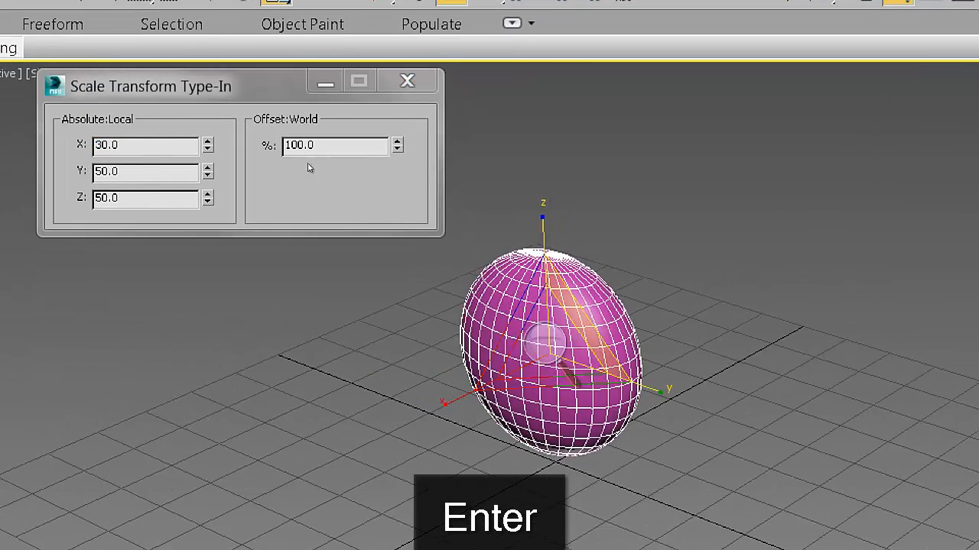
# - Set the sphere's absolute local scale to 100 on X, Y and Z and close the Scale Transform Type-In dialog
pyautogui.moveTo(135, 145); pyautogui.dragTo(43, 142)
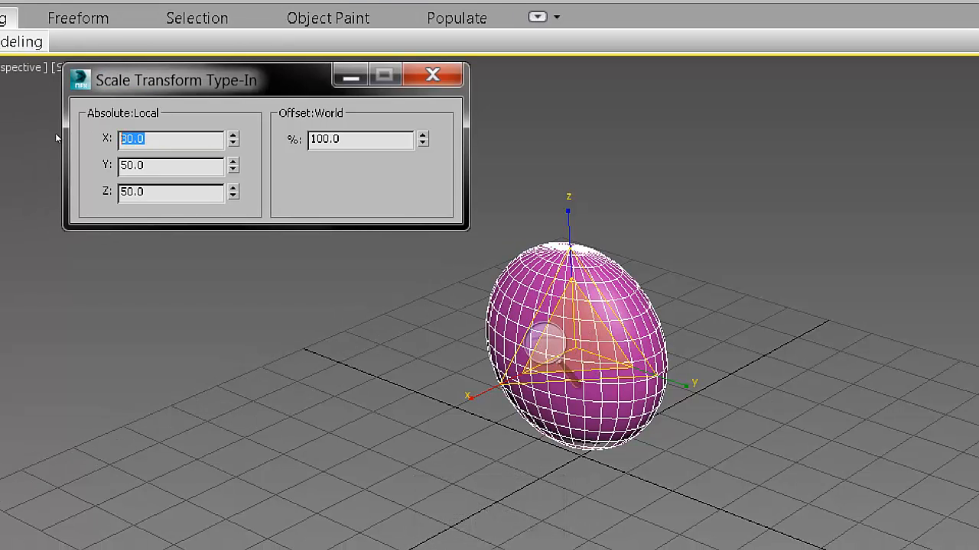
pyautogui.write('100')
pyautogui.press('Tab')
pyautogui.write('100')
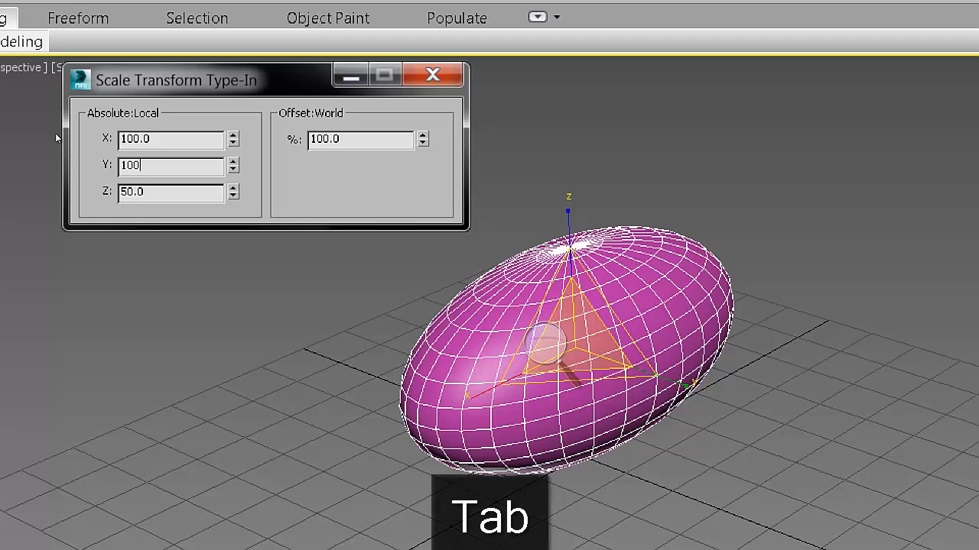
pyautogui.press('Tab')
pyautogui.write('100')
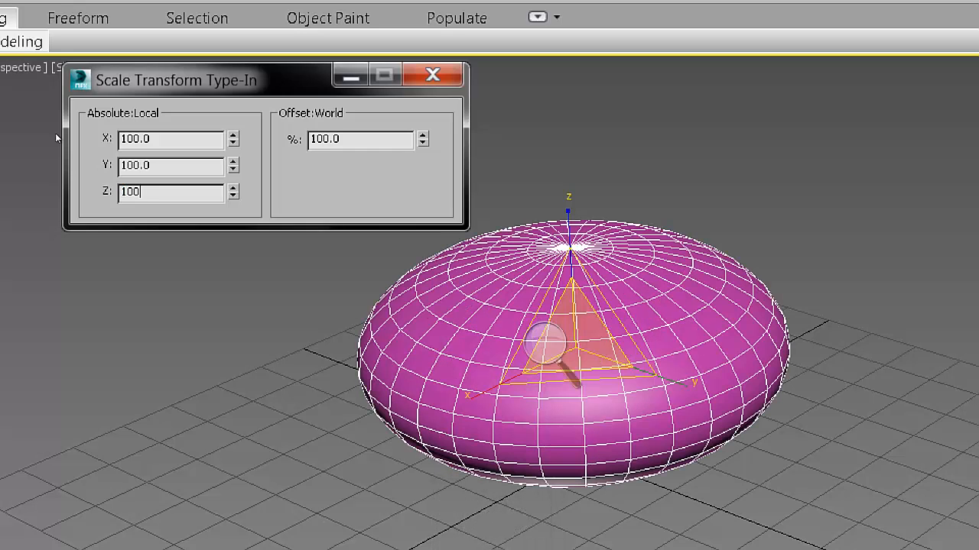
pyautogui.press('Return')
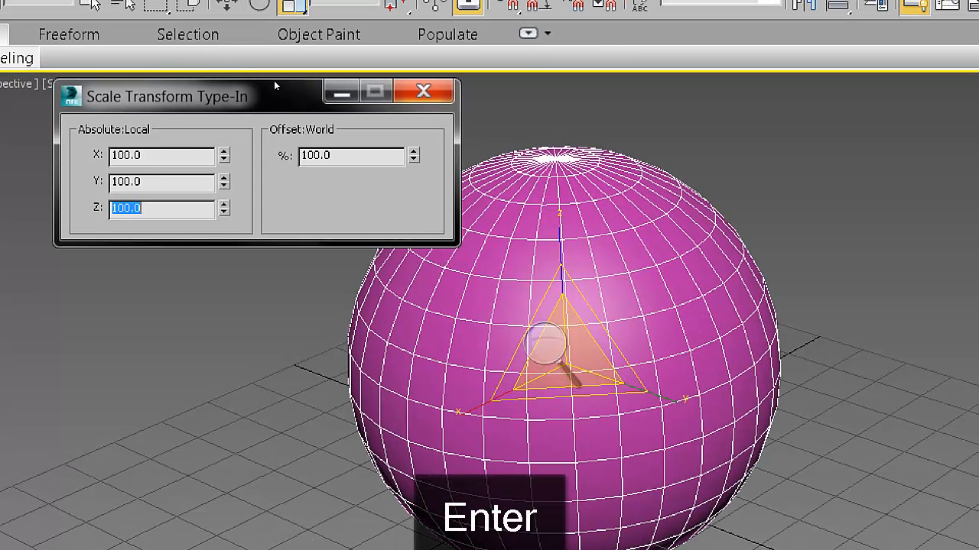
pyautogui.click(432, 74)
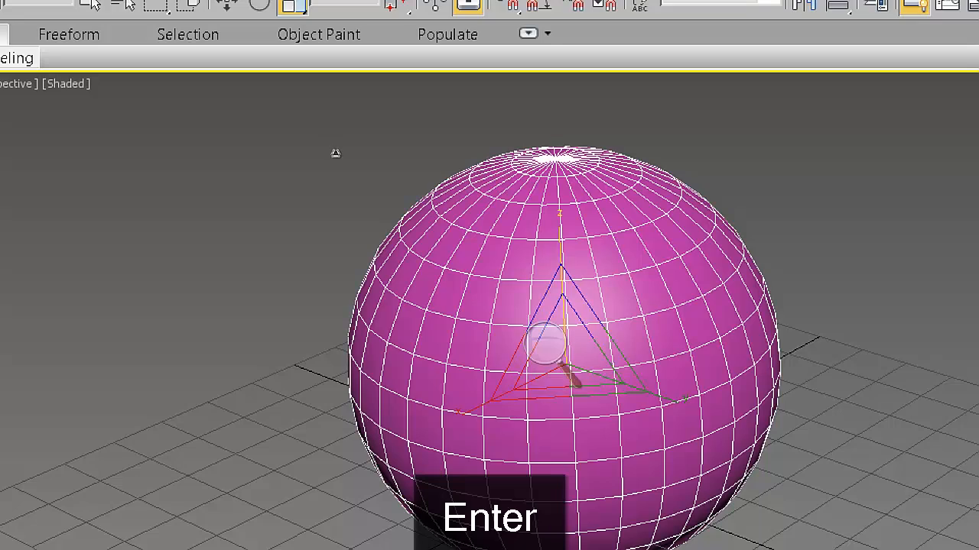
# - Scale the sphere freely along its individual axes to about X 78.1%, Y 75.2% and Z 93.2%
pyautogui.moveTo(336, 153)
pyautogui.mouseDown()
pyautogui.moveTo(338, 171)
pyautogui.moveTo(336, 158)
pyautogui.mouseUp()
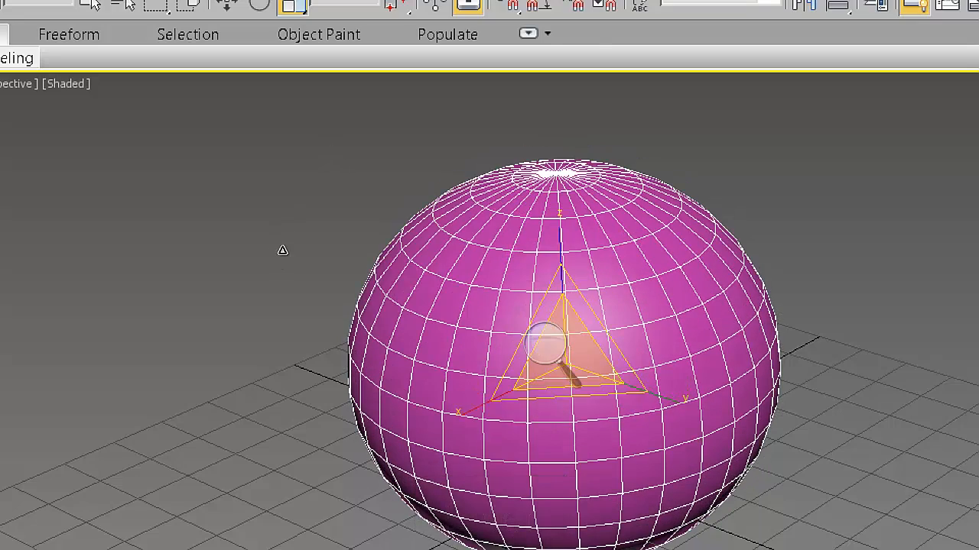
pyautogui.moveTo(286, 247); pyautogui.dragTo(292, 246)
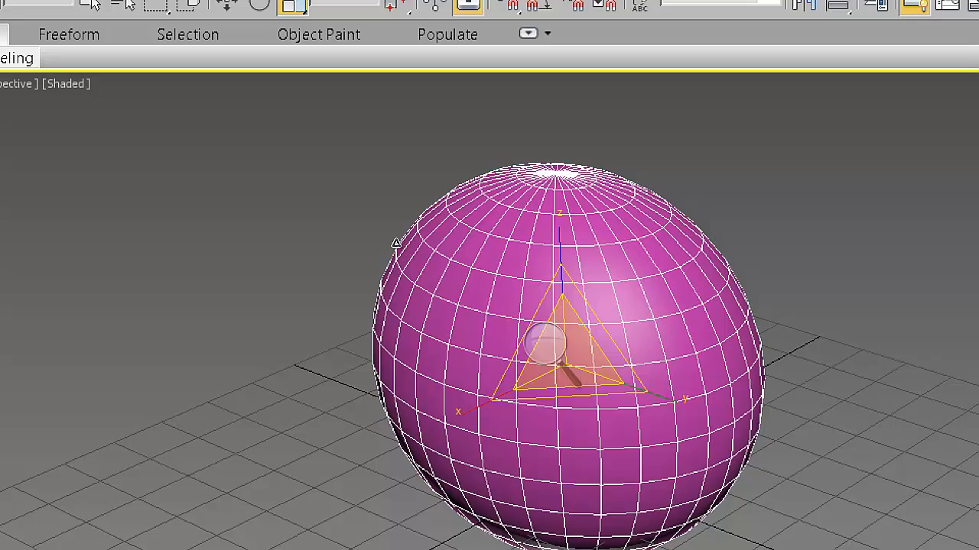
pyautogui.hotkey('ctrl', 'z')
pyautogui.moveTo(433, 128); pyautogui.dragTo(418, 133, button='middle')
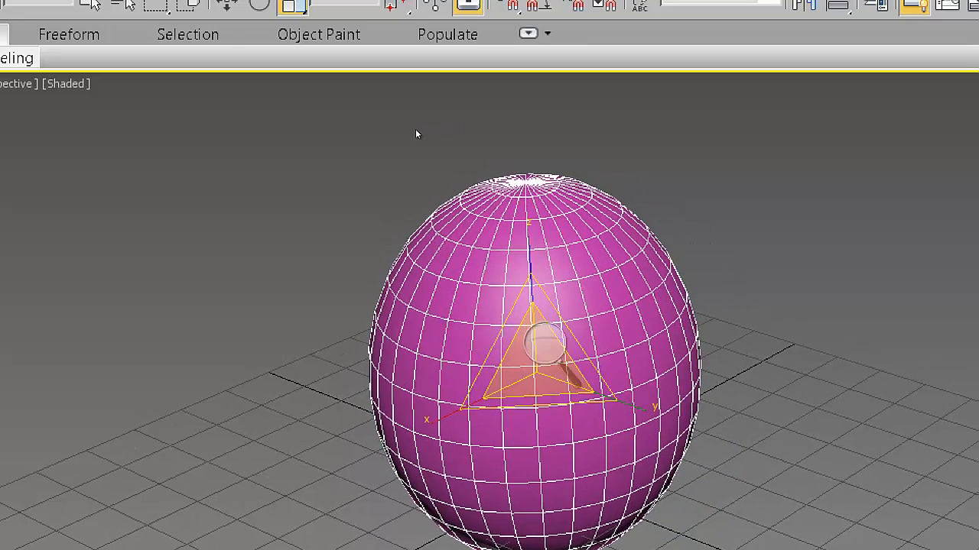
# - Return the screen magnification to 100% and frame the selected sphere in the perspective view
pyautogui.scroll(-3, 418, 133)
pyautogui.click(331, 221)
pyautogui.press('super+minus')
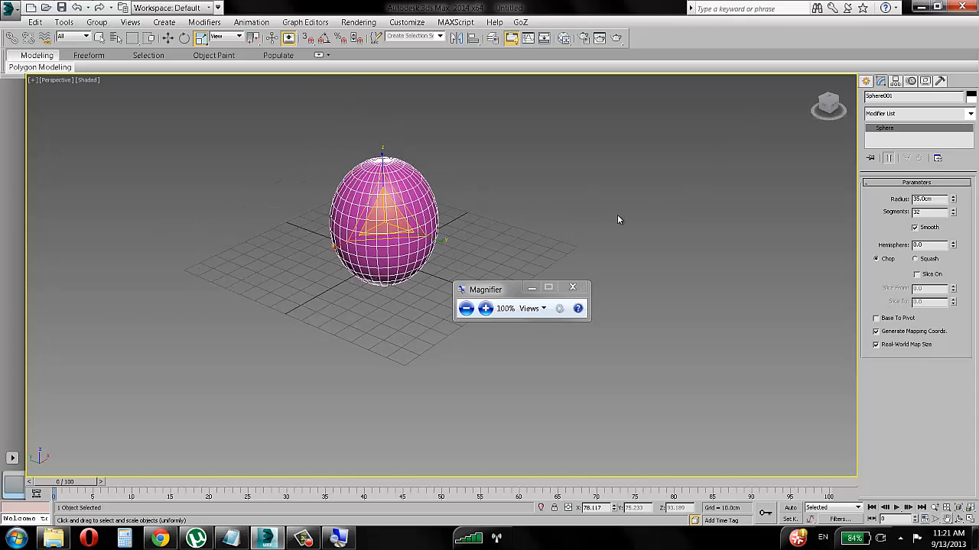
pyautogui.press('z')
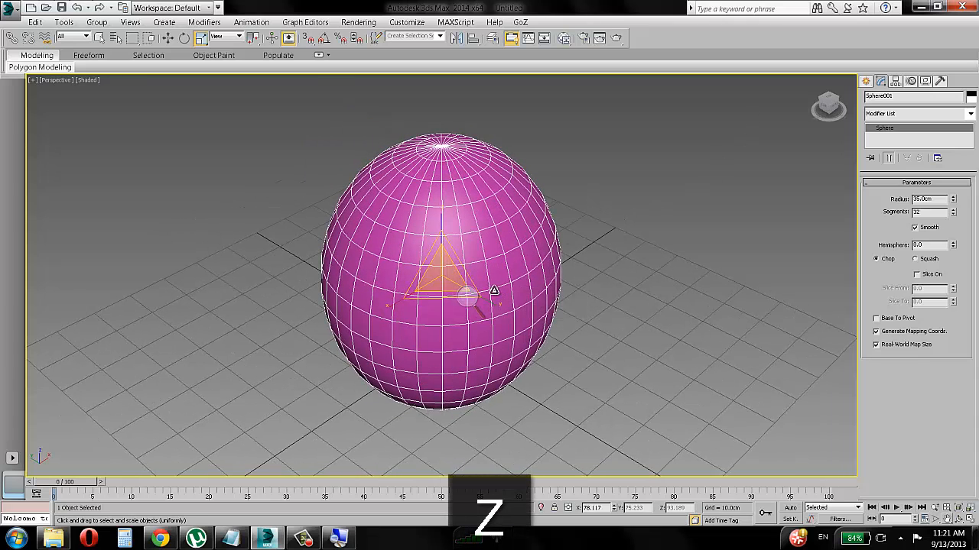
# - Close the screen magnifier and orbit the perspective view slightly around the sphere
pyautogui.click(467, 297)
pyautogui.click(572, 289)
pyautogui.press('super+u')
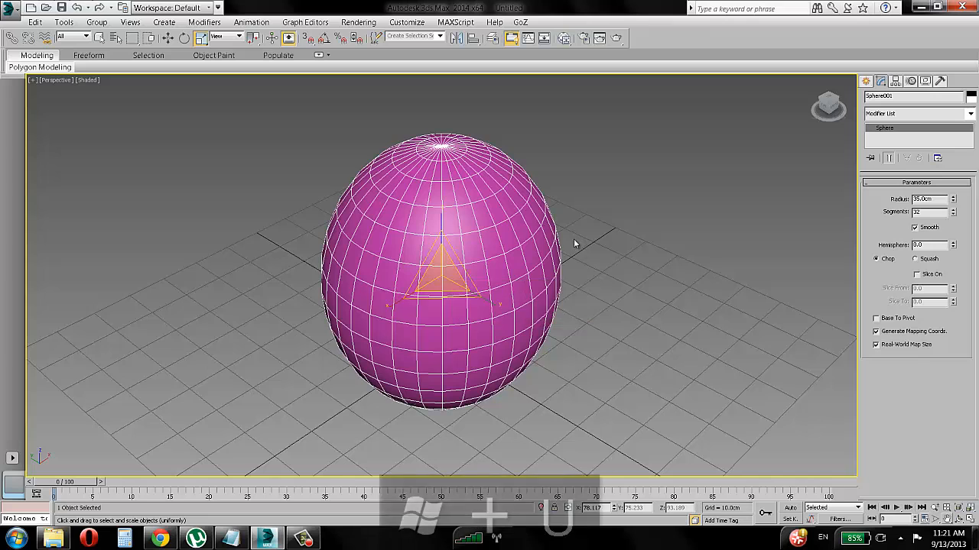
pyautogui.moveTo(563, 243); pyautogui.dragTo(546, 229, button='middle')
pyautogui.keyDown('alt'); pyautogui.moveTo(507, 298); pyautogui.dragTo(510, 290, button='middle'); pyautogui.keyUp('alt')
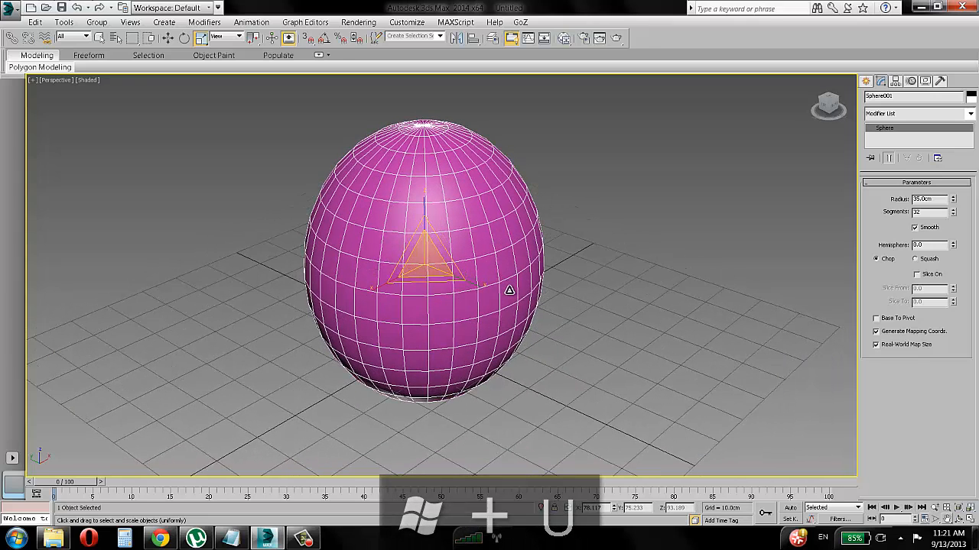
pyautogui.click(303, 538)
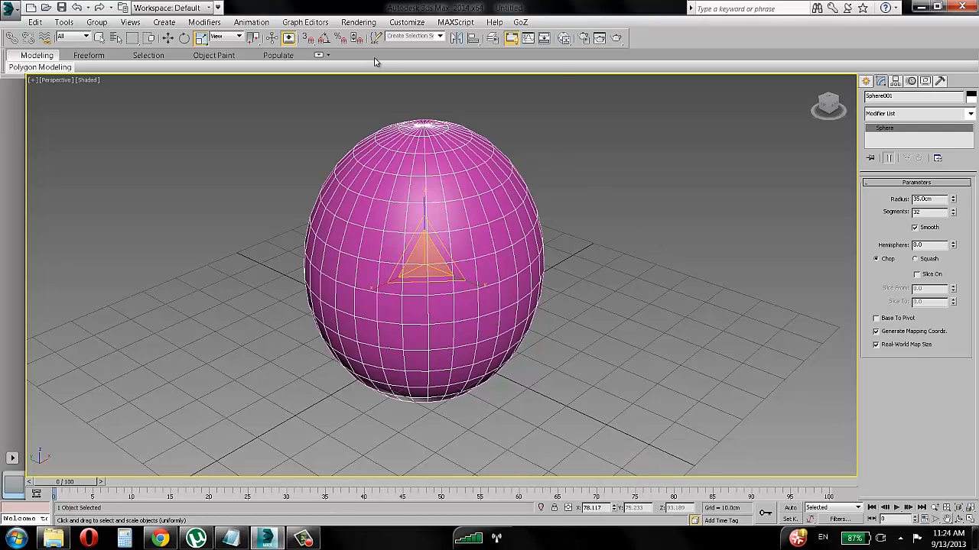
# - Open Units Setup and choose Centimeters as the metric display unit
pyautogui.click(395, 25)
pyautogui.click(395, 26)
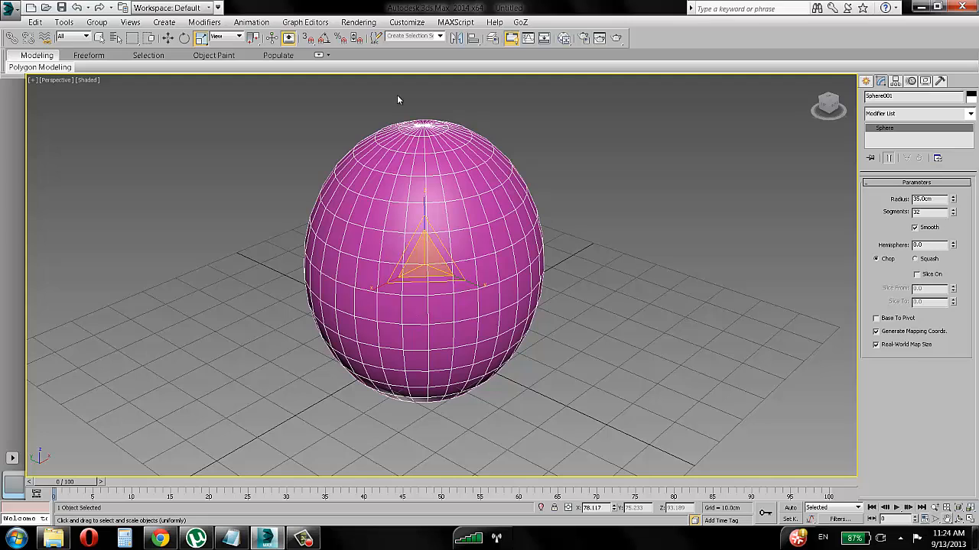
pyautogui.click(418, 25)
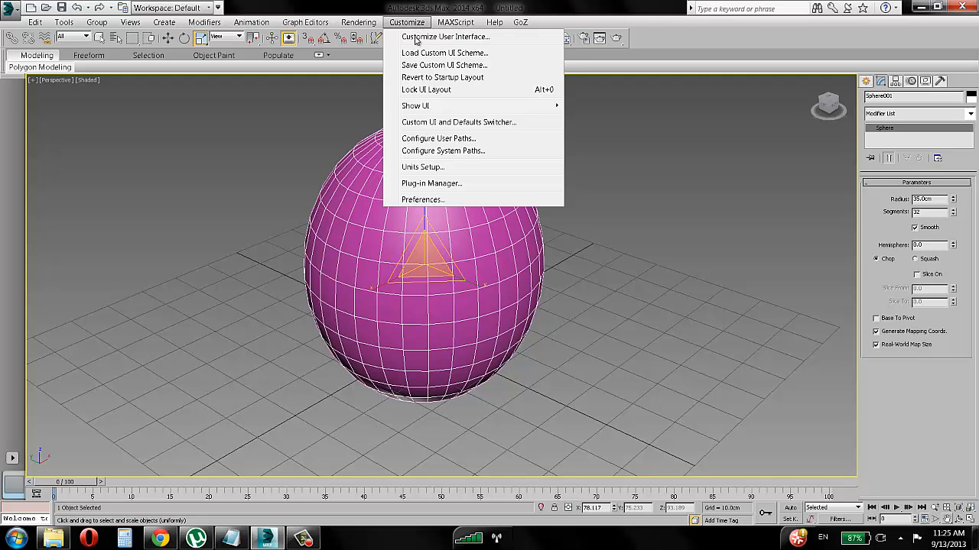
pyautogui.click(435, 167)
pyautogui.moveTo(467, 150); pyautogui.dragTo(414, 128)
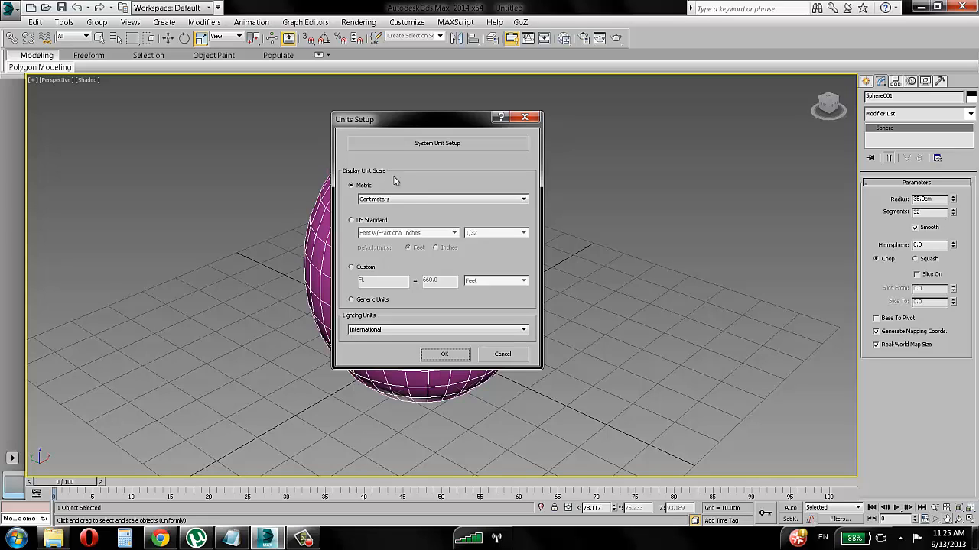
pyautogui.click(413, 198)
pyautogui.click(394, 216)
# - Set the system unit scale to 1 unit = 1.0 Centimeters and accept both unit dialogs
pyautogui.click(441, 145)
pyautogui.moveTo(443, 167); pyautogui.dragTo(302, 100)
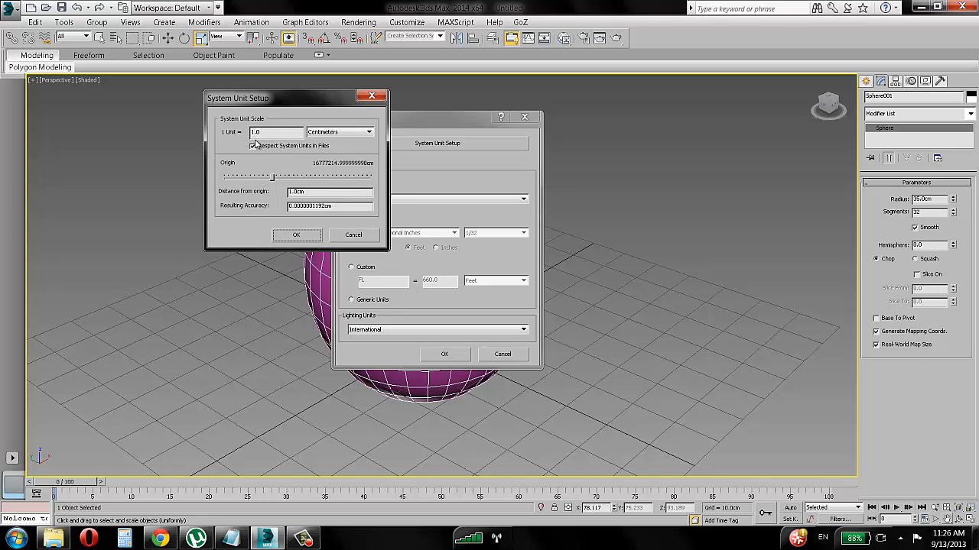
pyautogui.click(336, 133)
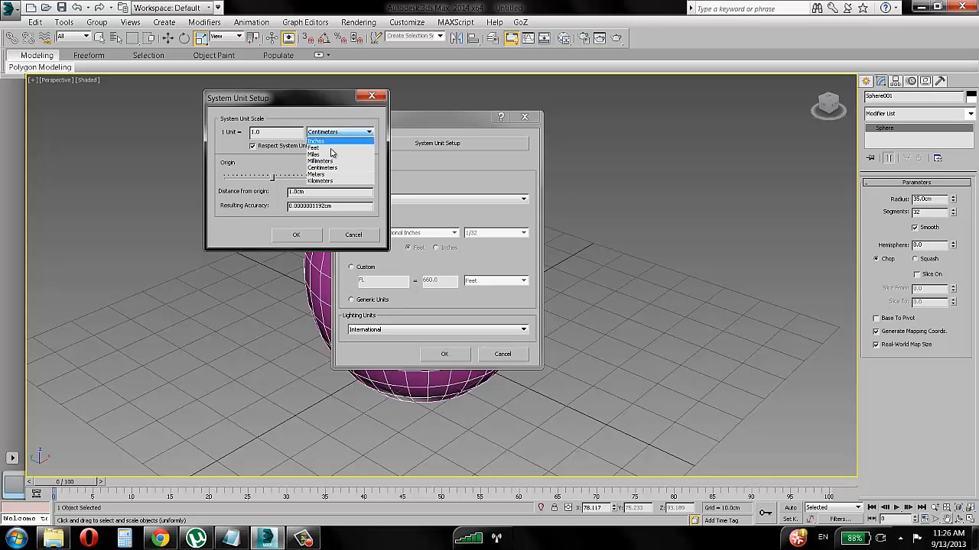
pyautogui.click(327, 161)
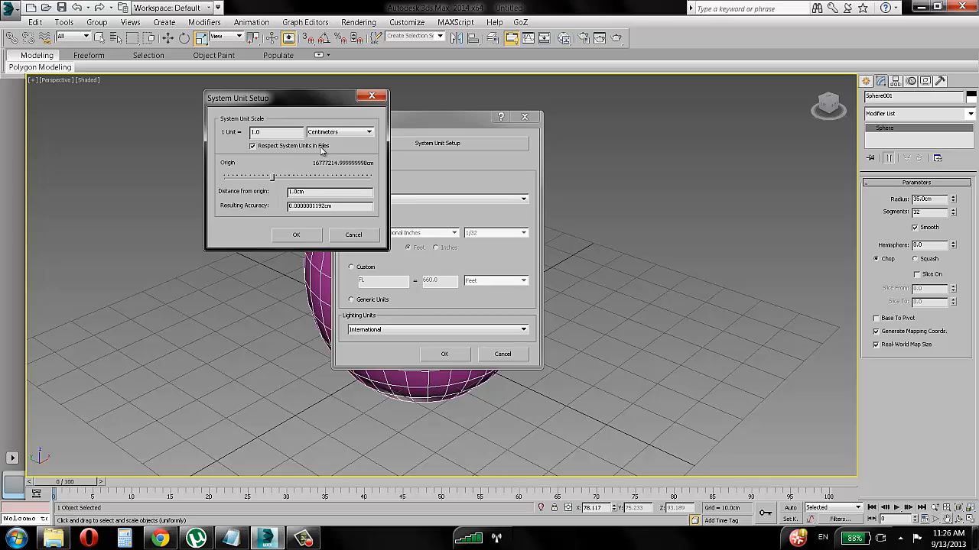
pyautogui.click(310, 235)
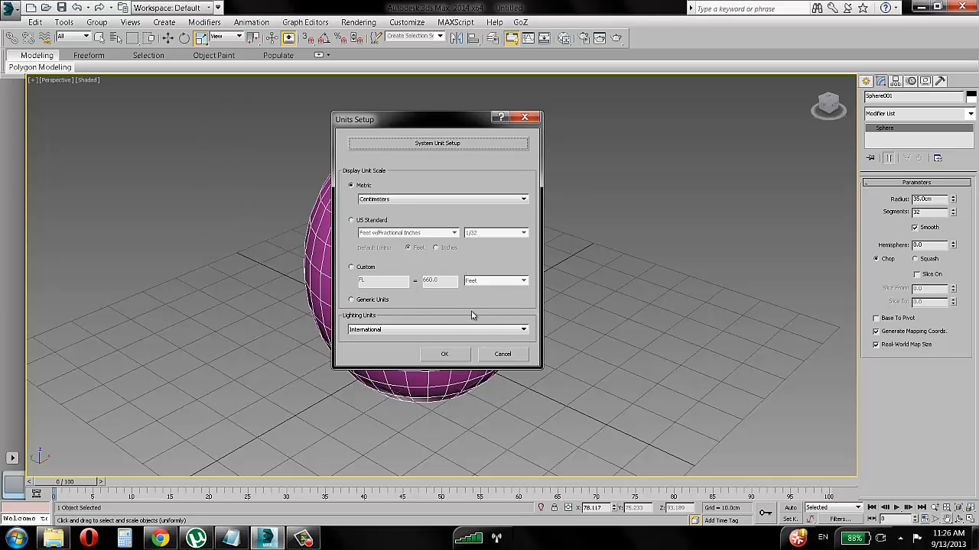
pyautogui.click(454, 356)
# - Examine the unit shown with the sphere's Radius parameter
pyautogui.hotkey('ctrl', 'e')
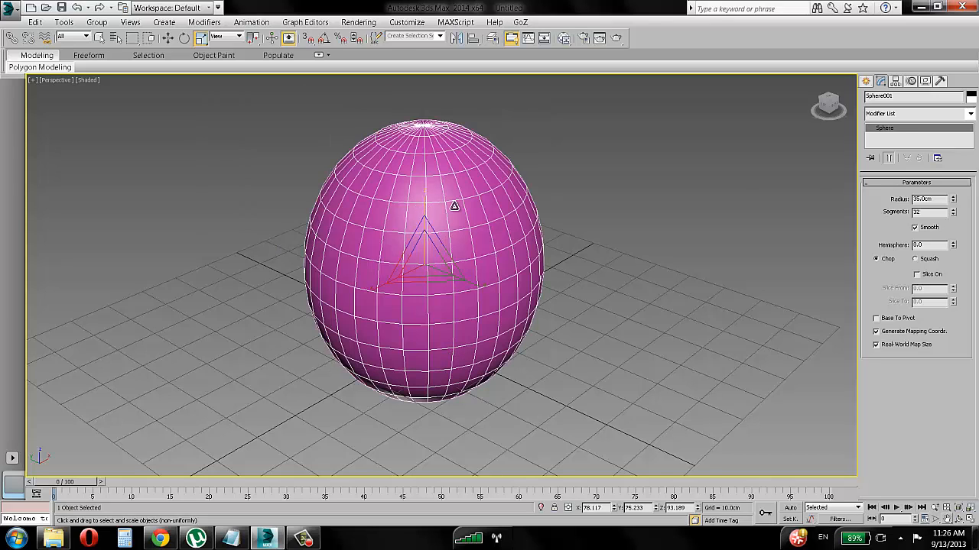
pyautogui.hotkey('ctrl', 'e')
pyautogui.hotkey('ctrl', 'e')
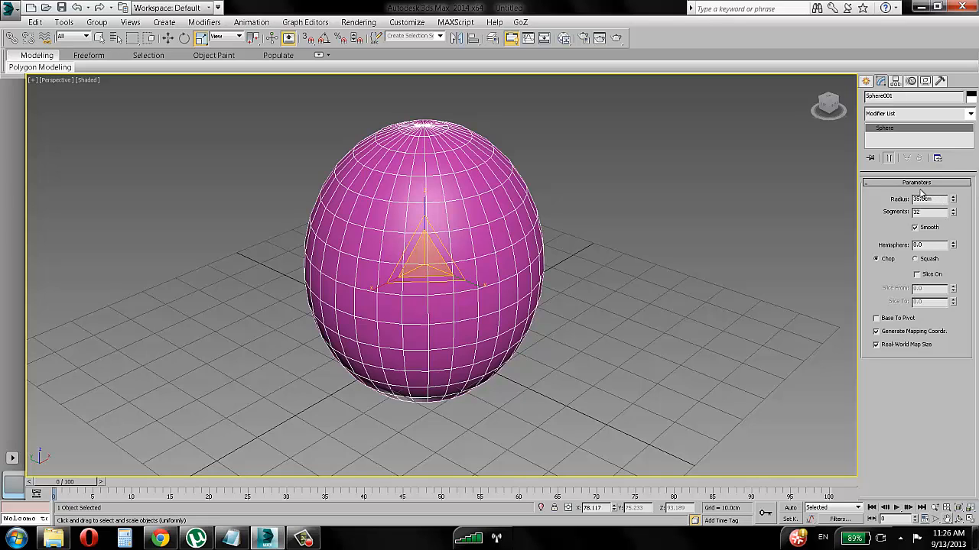
pyautogui.moveTo(927, 199); pyautogui.dragTo(945, 201)
pyautogui.click(942, 200)
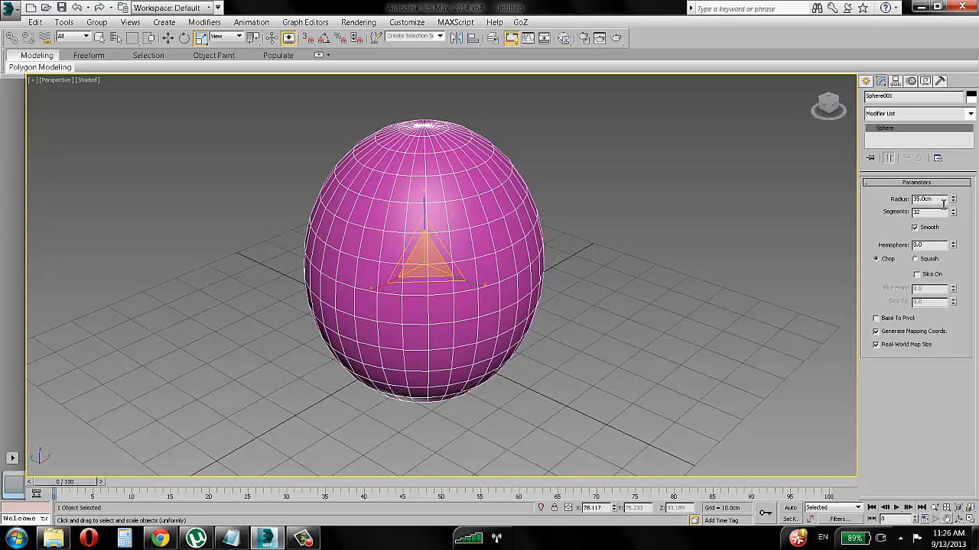
pyautogui.rightClick(512, 172)
pyautogui.moveTo(444, 212); pyautogui.dragTo(417, 207, button='middle')
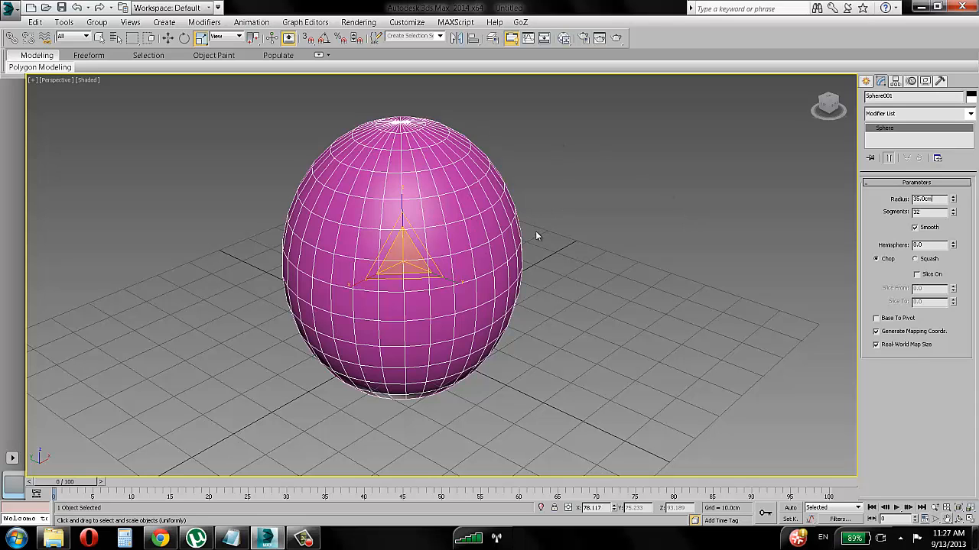
pyautogui.moveTo(539, 237); pyautogui.dragTo(498, 224, button='middle')
# - Create a box about 42.6 cm long, 40.8 cm wide and 19.8 cm high on the grid beside the sphere
pyautogui.click(865, 81)
pyautogui.click(891, 156)
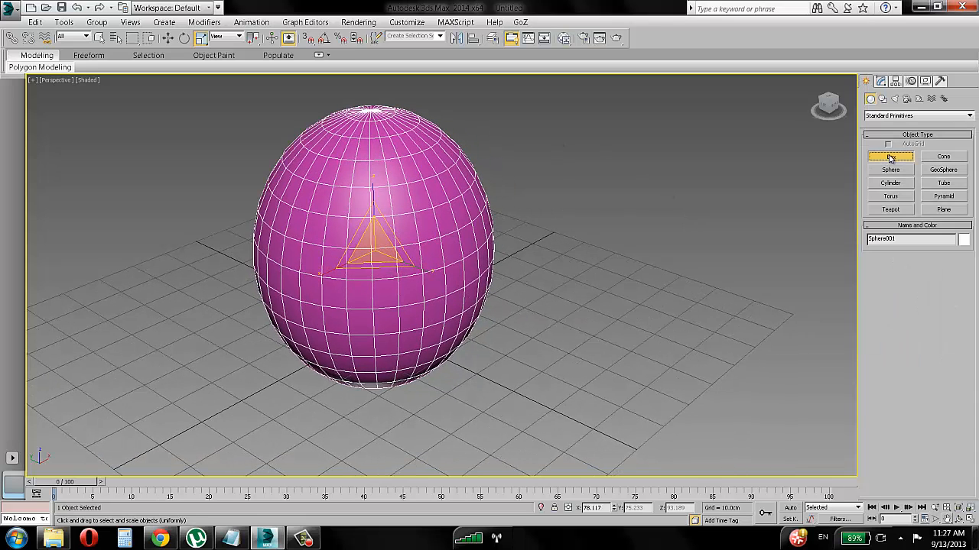
pyautogui.moveTo(578, 296); pyautogui.dragTo(643, 430)
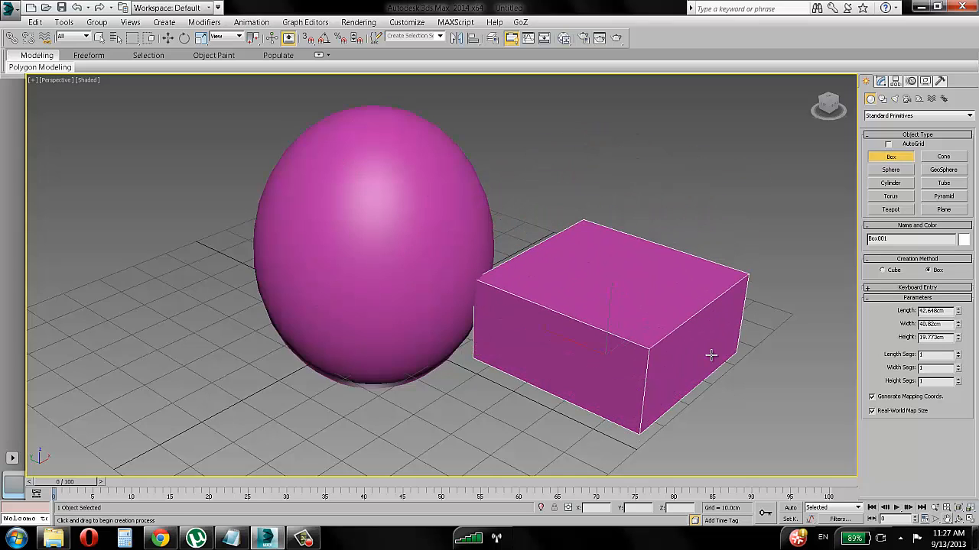
pyautogui.click(710, 354)
pyautogui.rightClick(711, 355)
pyautogui.moveTo(675, 286); pyautogui.dragTo(570, 228, button='middle')
pyautogui.scroll(3, 570, 229)
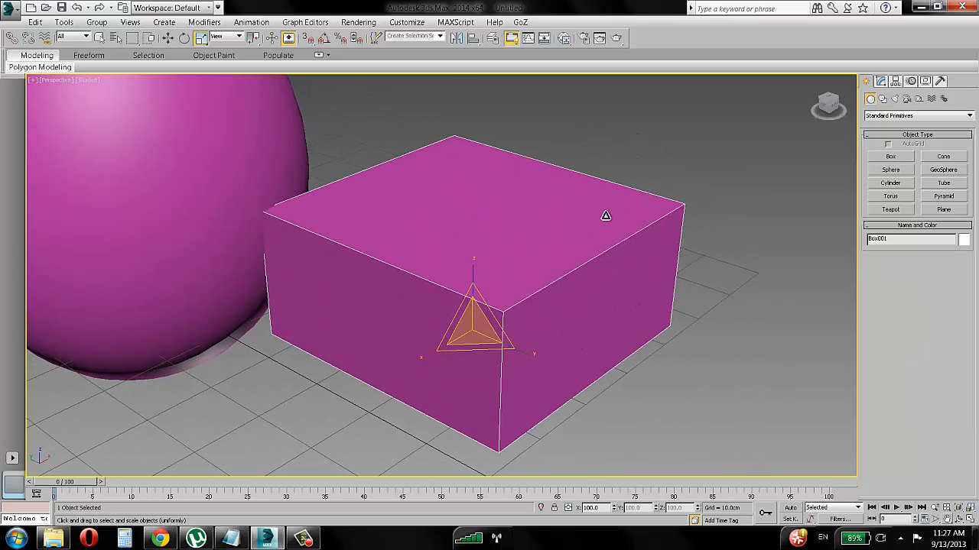
# - Show the new box's editable parameters and start the Windows Magnifier to enlarge them
pyautogui.click(882, 82)
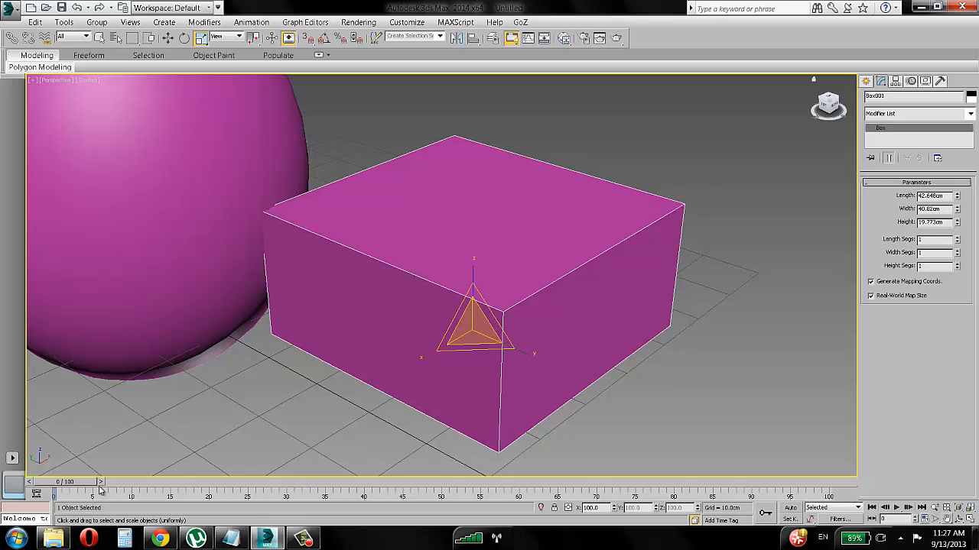
pyautogui.click(17, 540)
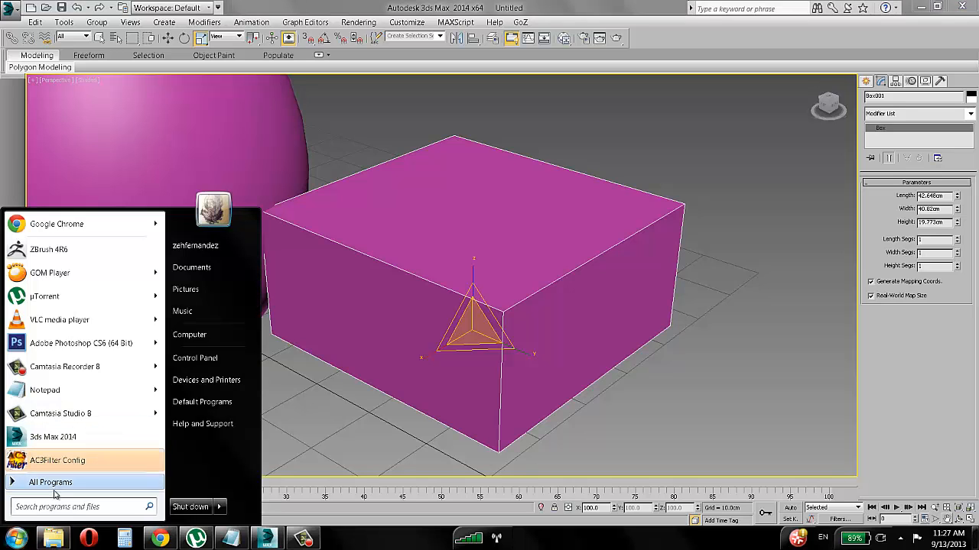
pyautogui.write('mag')
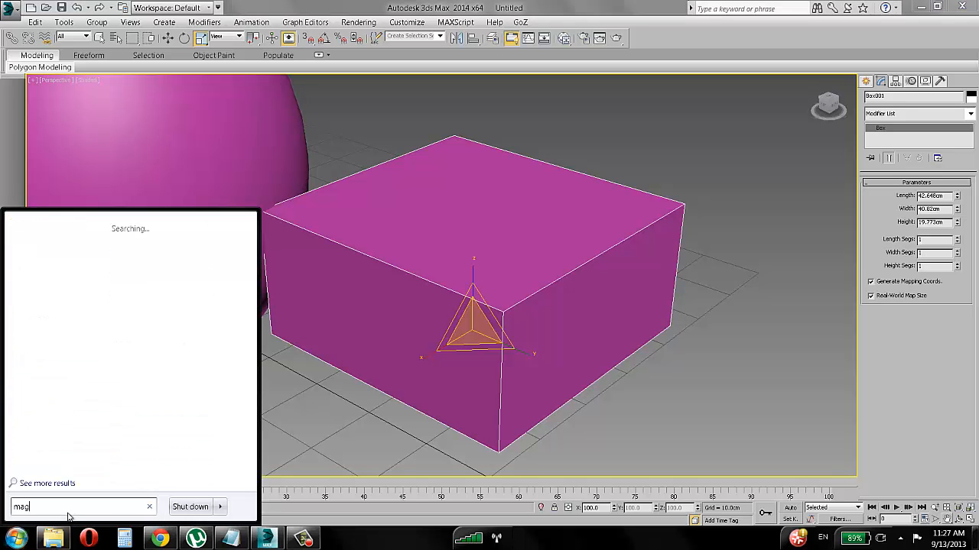
pyautogui.click(46, 243)
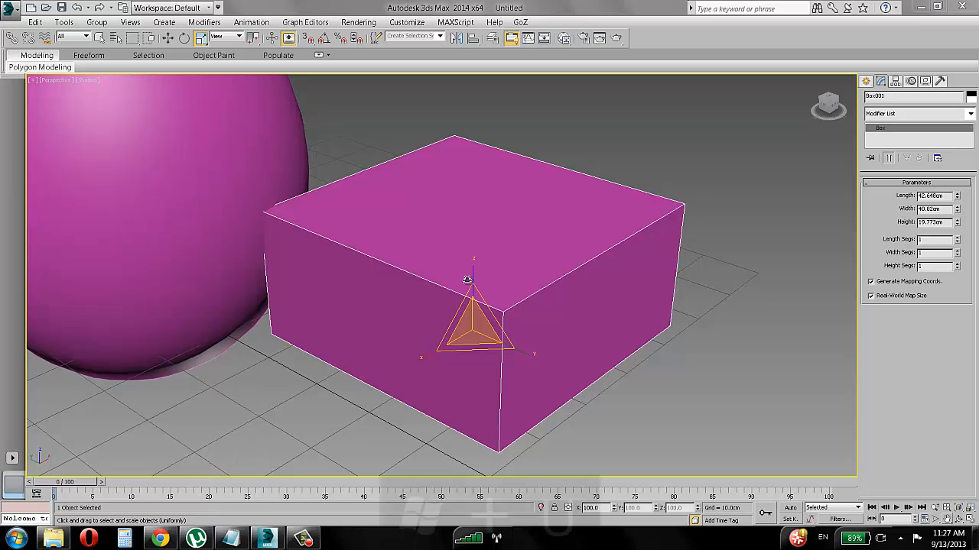
pyautogui.click(486, 308)
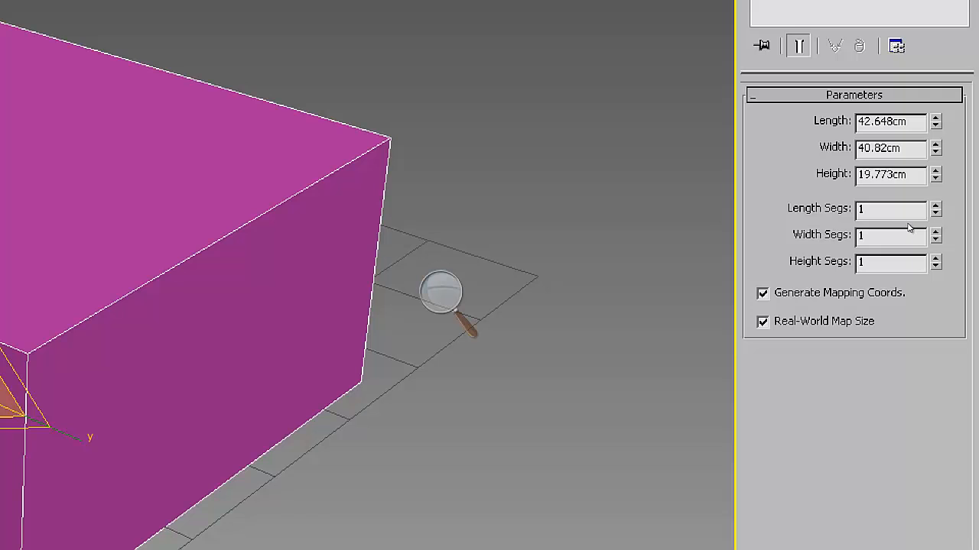
# - Set the box's height to 3 cm
pyautogui.press('Tab')
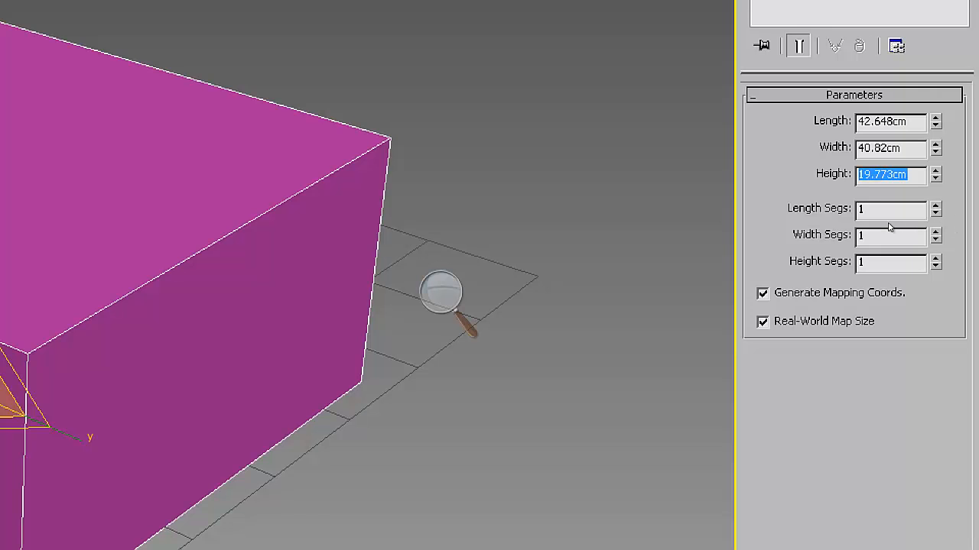
pyautogui.write('3')
pyautogui.press('Return')
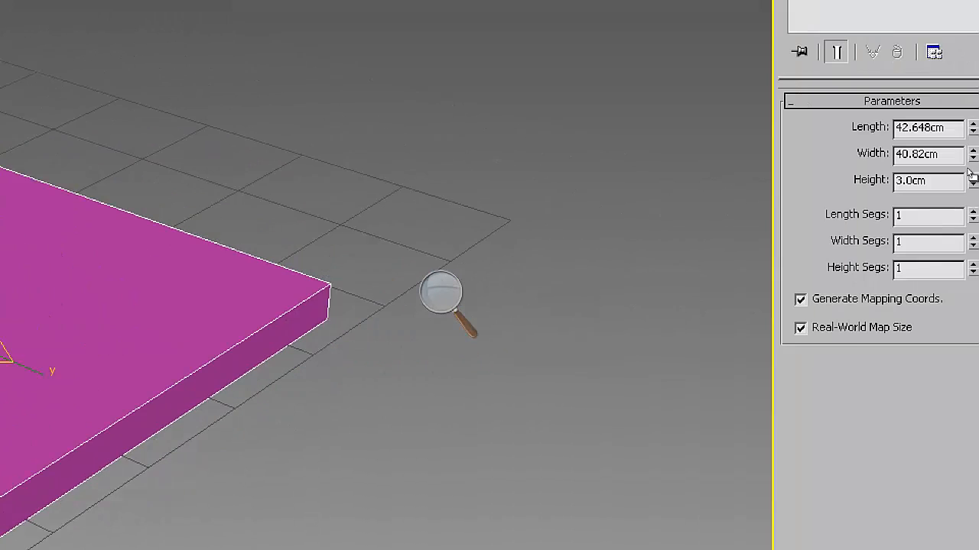
# - Set the box's length to 10 cm and its width to 20 cm, and frame it in the perspective view
pyautogui.doubleClick(926, 128)
pyautogui.write('1')
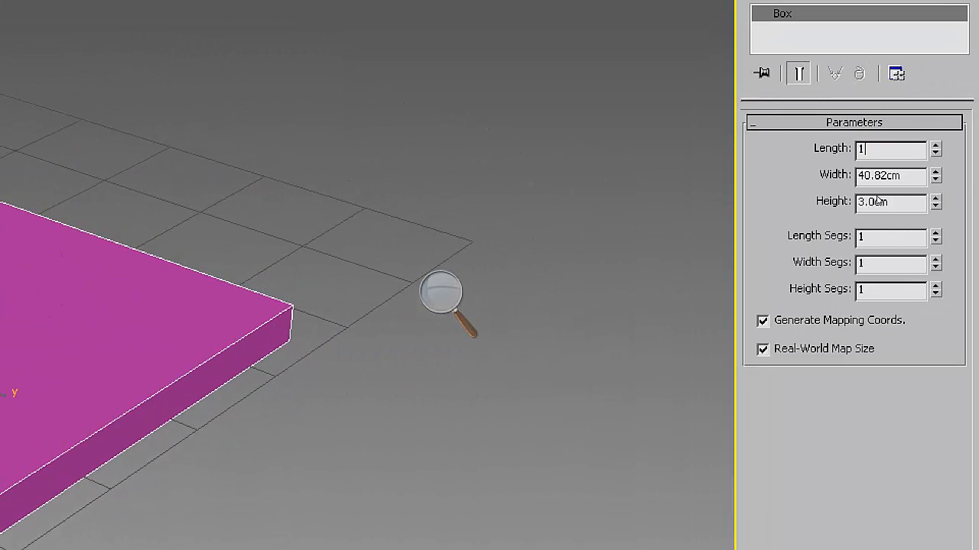
pyautogui.write('0')
pyautogui.press('Return')
pyautogui.press('Tab')
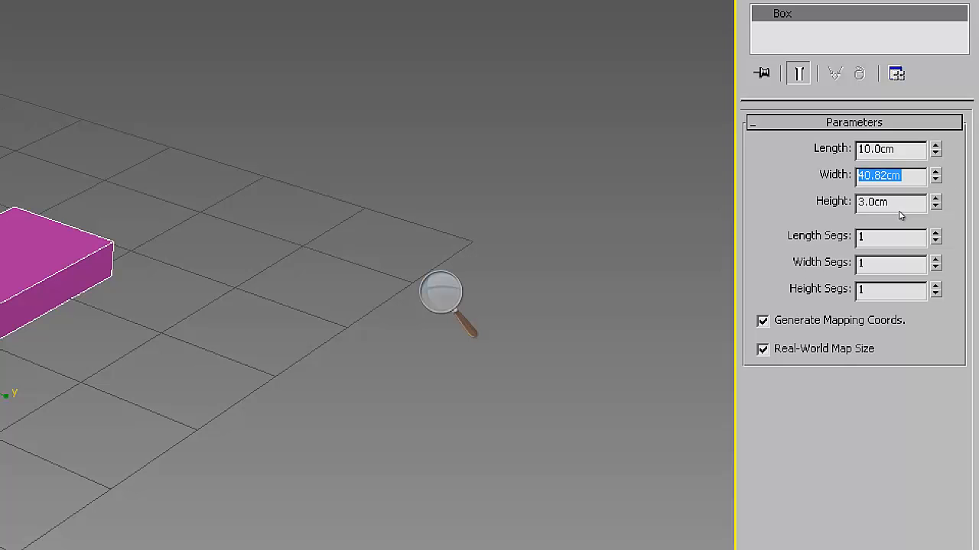
pyautogui.write('20')
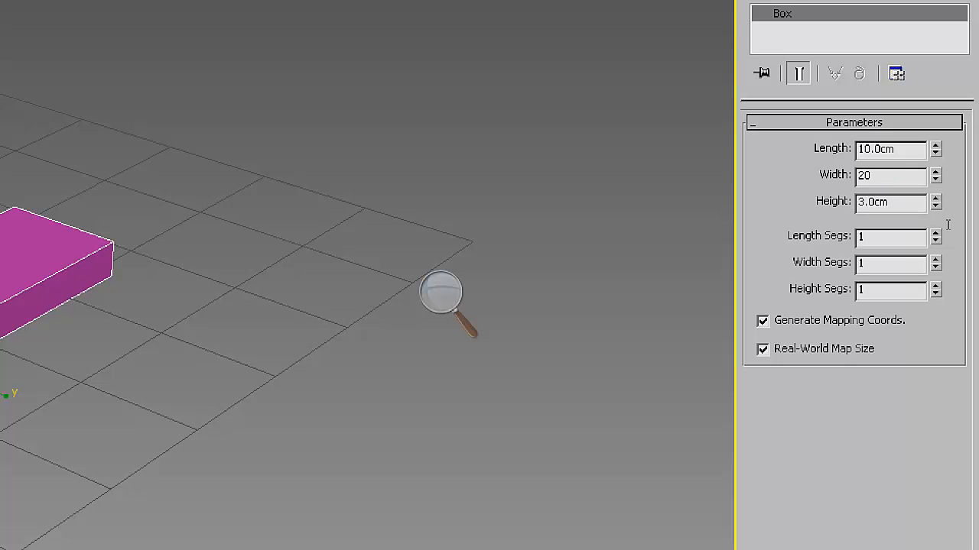
pyautogui.press('Return')
pyautogui.press('z')
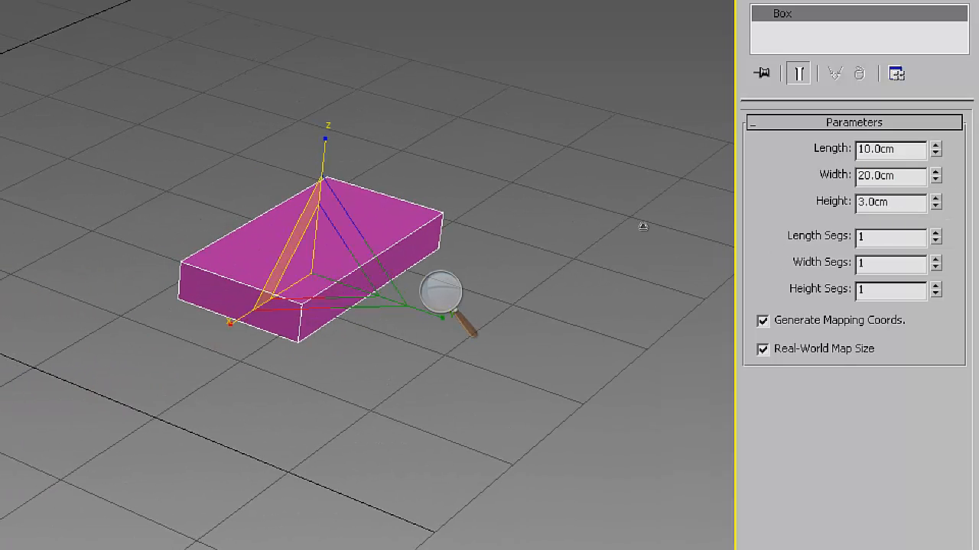
pyautogui.keyDown('alt'); pyautogui.moveTo(642, 226); pyautogui.dragTo(670, 225, button='middle'); pyautogui.keyUp('alt')
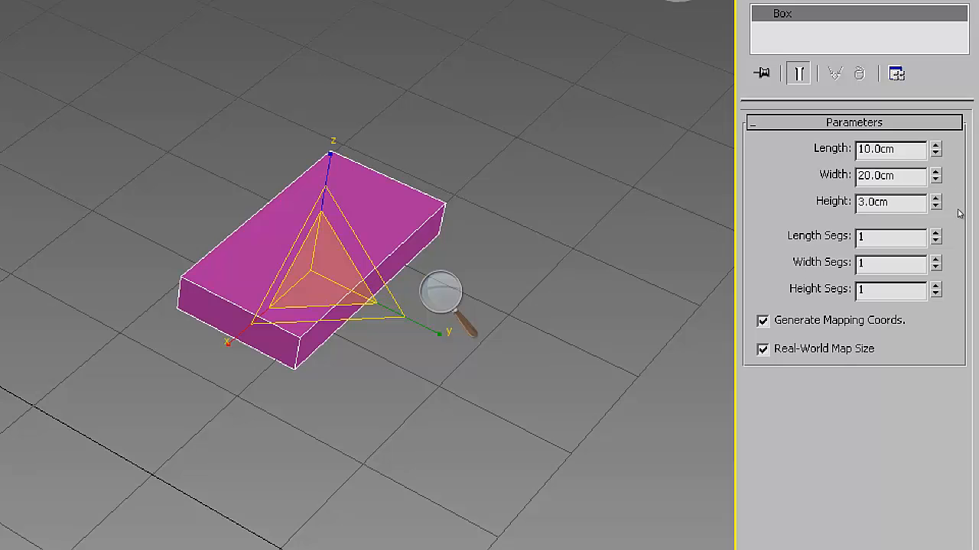
# - Adjust the box's width freely to about 34.2 cm and return the screen magnification to 100%
pyautogui.moveTo(960, 212); pyautogui.dragTo(934, 114)
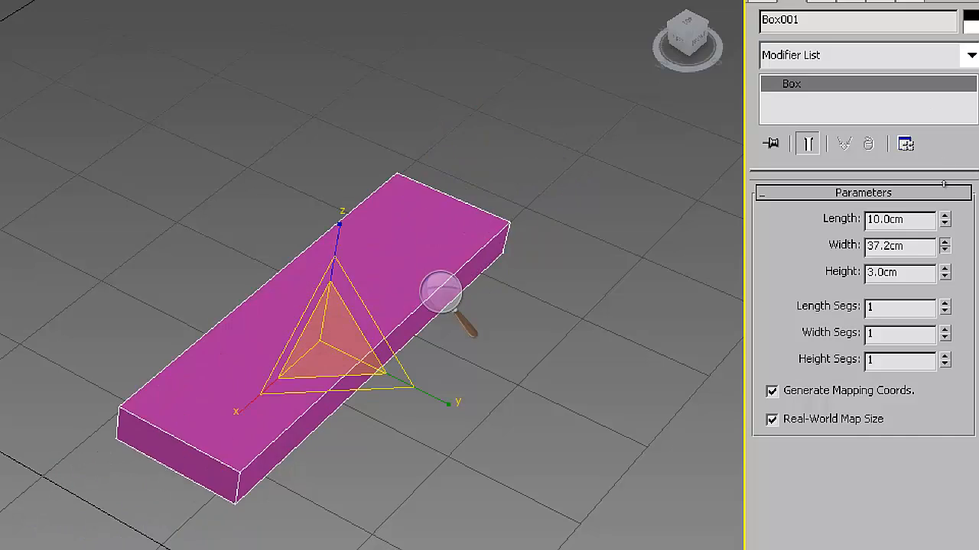
pyautogui.moveTo(943, 183)
pyautogui.mouseDown()
pyautogui.moveTo(945, 205)
pyautogui.moveTo(943, 178)
pyautogui.mouseUp()
pyautogui.moveTo(778, 221); pyautogui.dragTo(736, 234, button='middle')
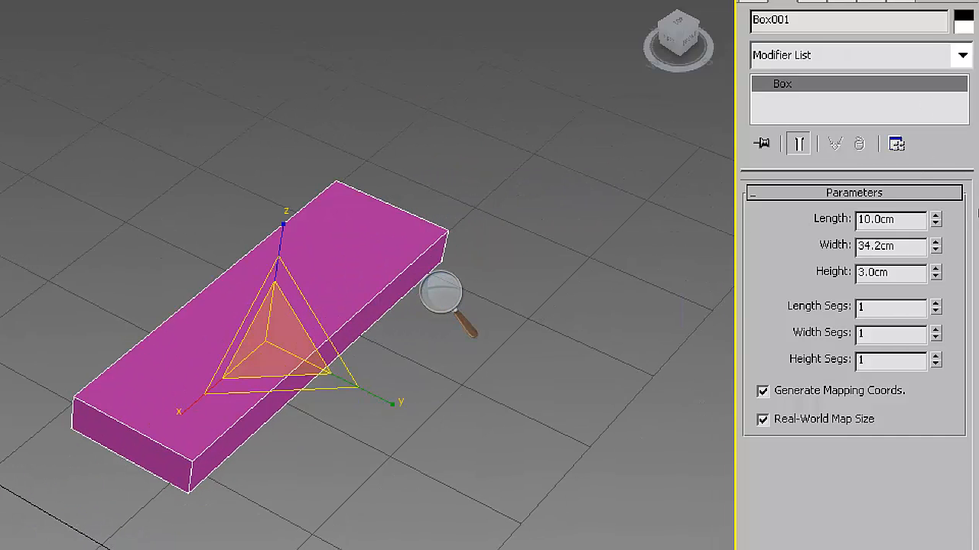
pyautogui.press('super+minus')
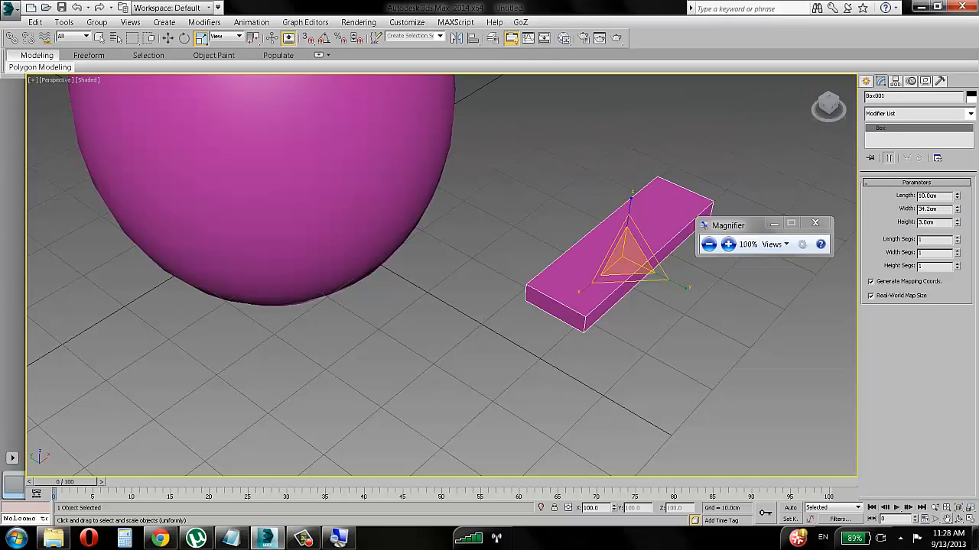
# - Stretch the box's width freely to about 1638 cm and bring its full extent into view
pyautogui.moveTo(946, 262); pyautogui.dragTo(779, 31)
pyautogui.moveTo(846, 55); pyautogui.dragTo(720, 46)
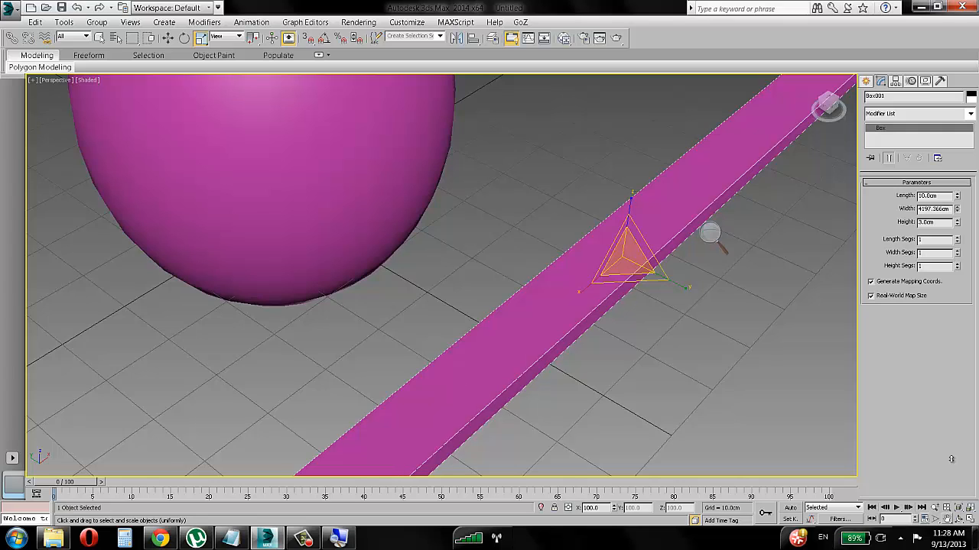
pyautogui.moveTo(951, 460); pyautogui.dragTo(937, 6)
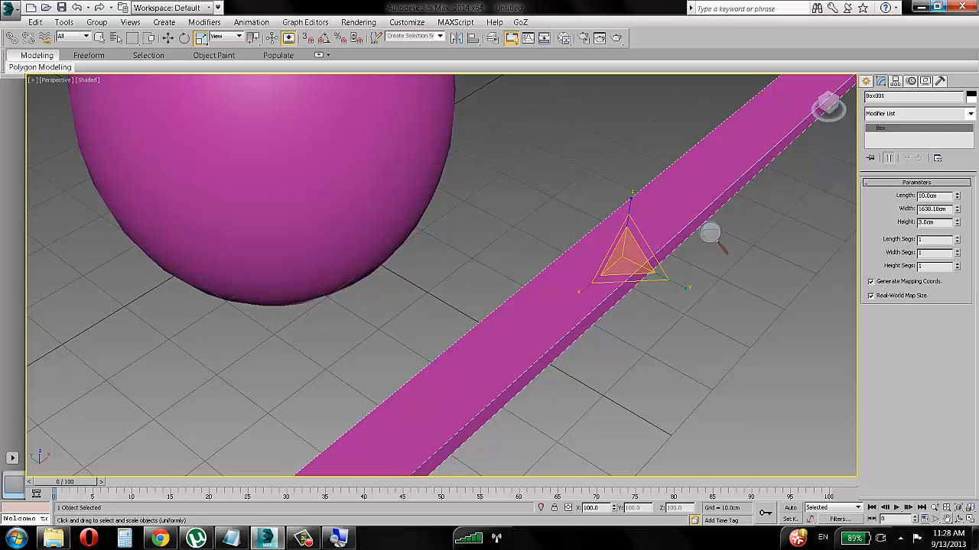
pyautogui.doubleClick(937, 209)
pyautogui.scroll(-8, 520, 226)
pyautogui.scroll(-2, 602, 210)
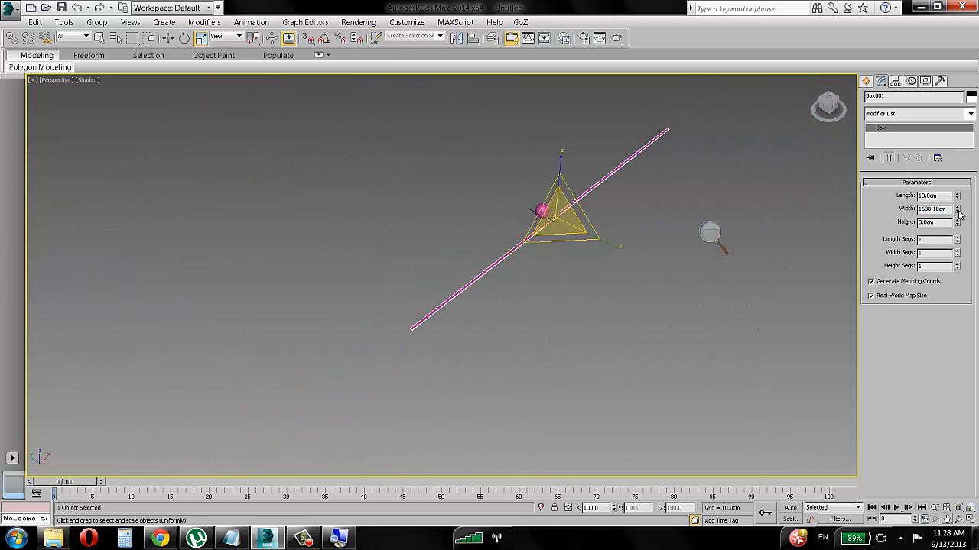
# - Reduce the box's width freely to about 409.5 cm and bring the box and sphere closer in the perspective view
pyautogui.moveTo(959, 213); pyautogui.dragTo(959, 226)
pyautogui.moveTo(746, 217); pyautogui.dragTo(642, 261, button='middle')
pyautogui.scroll(5, 586, 263)
pyautogui.moveTo(467, 263); pyautogui.dragTo(807, 249, button='middle')
pyautogui.scroll(3, 587, 273)
pyautogui.moveTo(568, 268); pyautogui.dragTo(610, 289, button='middle')
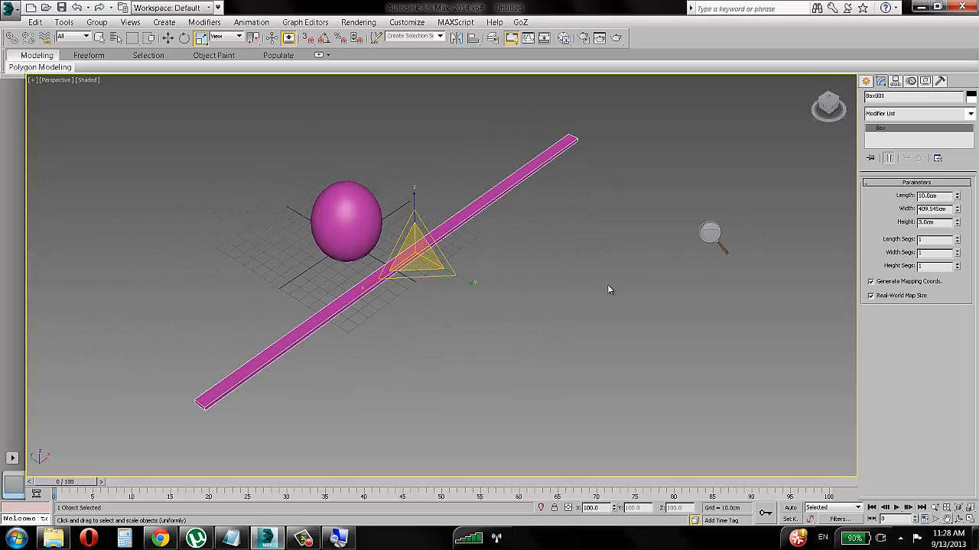
pyautogui.click(304, 538)
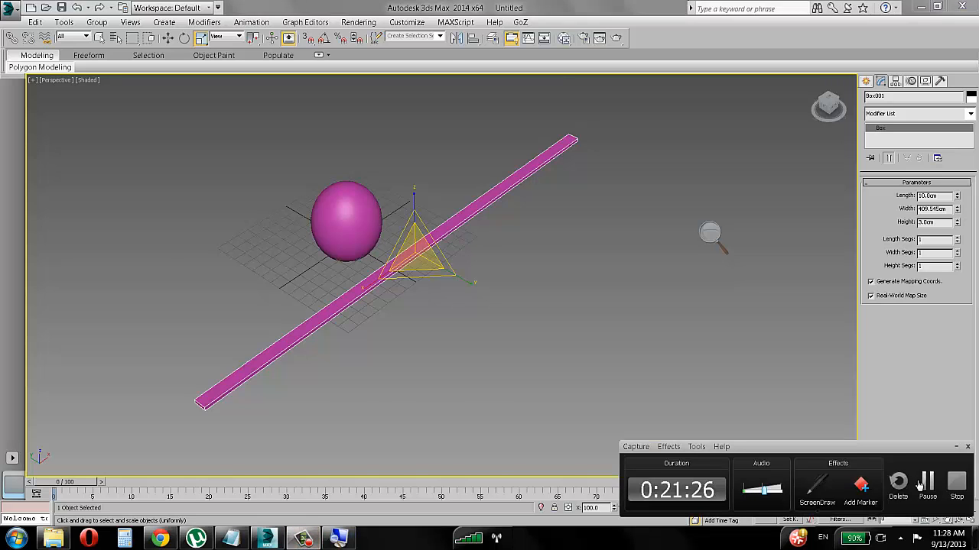
pyautogui.click(926, 482)
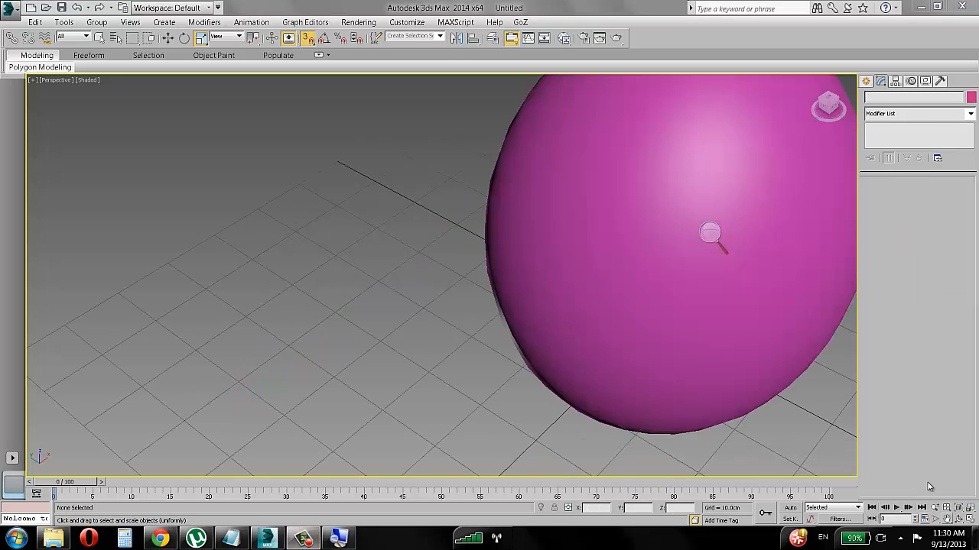
pyautogui.moveTo(661, 321); pyautogui.dragTo(423, 321, button='middle')
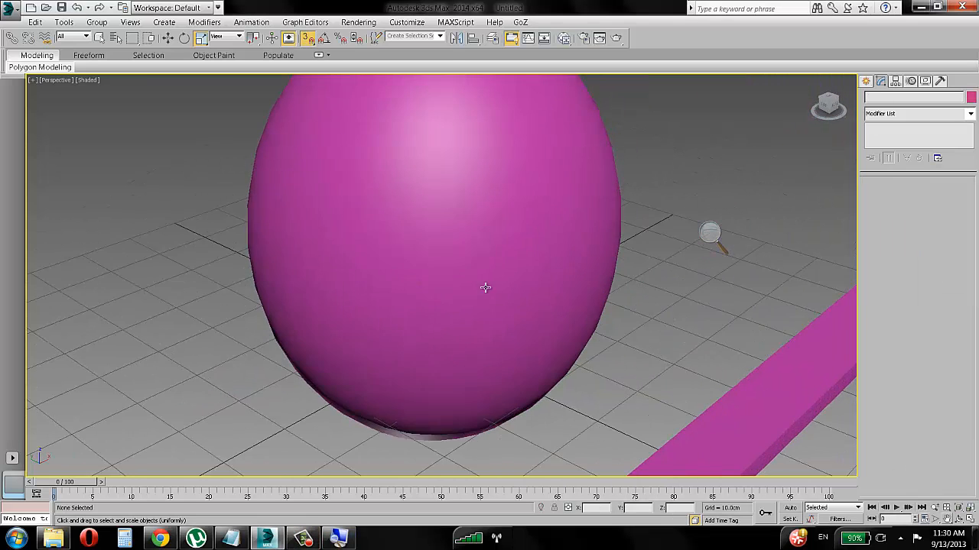
pyautogui.scroll(-5, 493, 298)
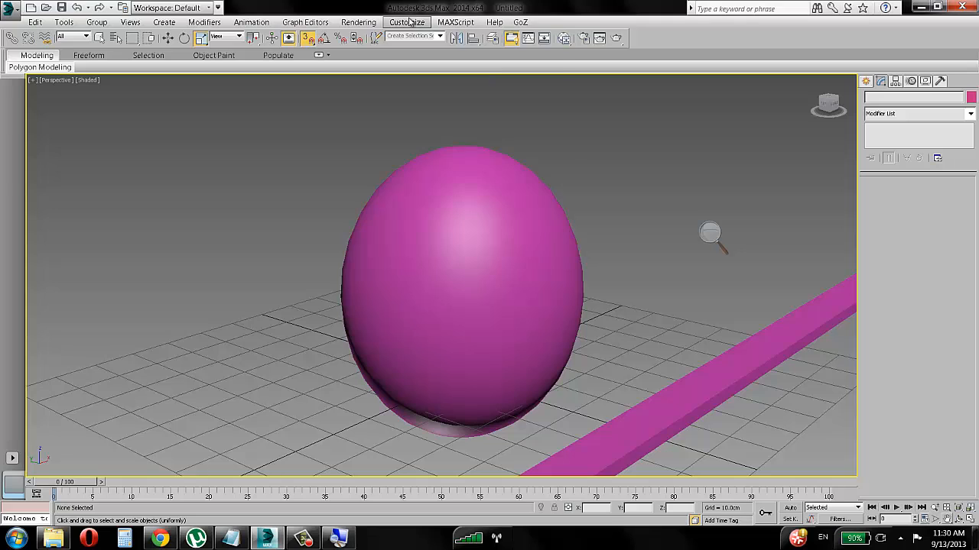
# - Open the General preference settings and magnify the screen to 200%
pyautogui.click(410, 22)
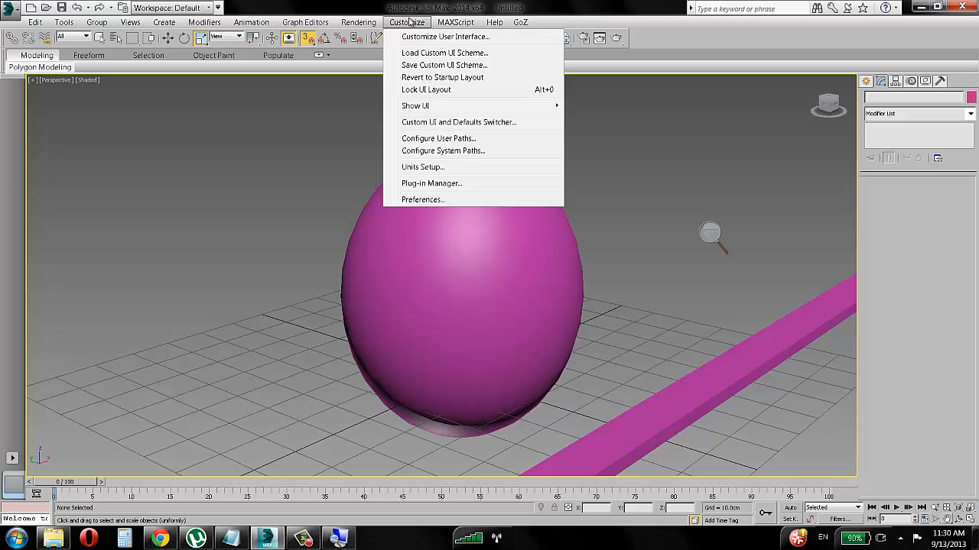
pyautogui.click(422, 199)
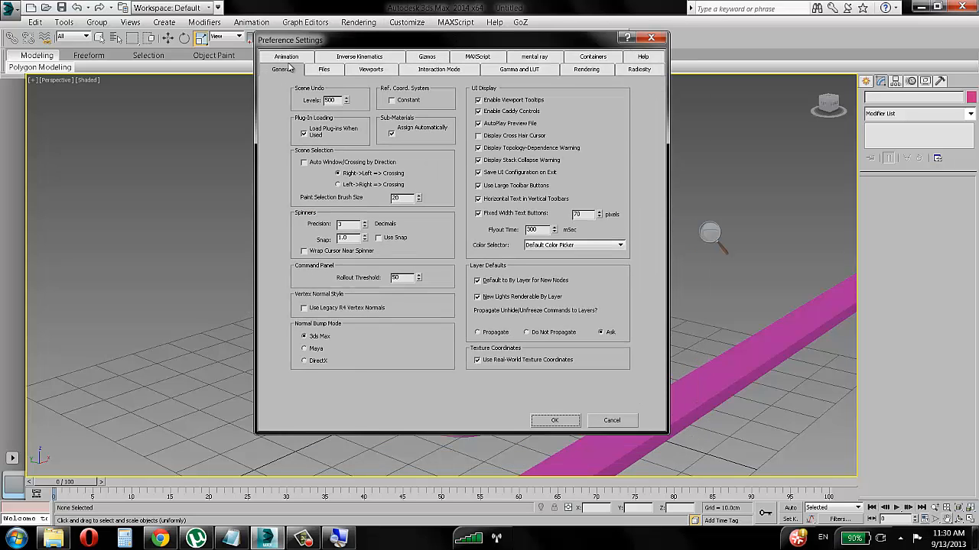
pyautogui.click(280, 70)
pyautogui.click(711, 234)
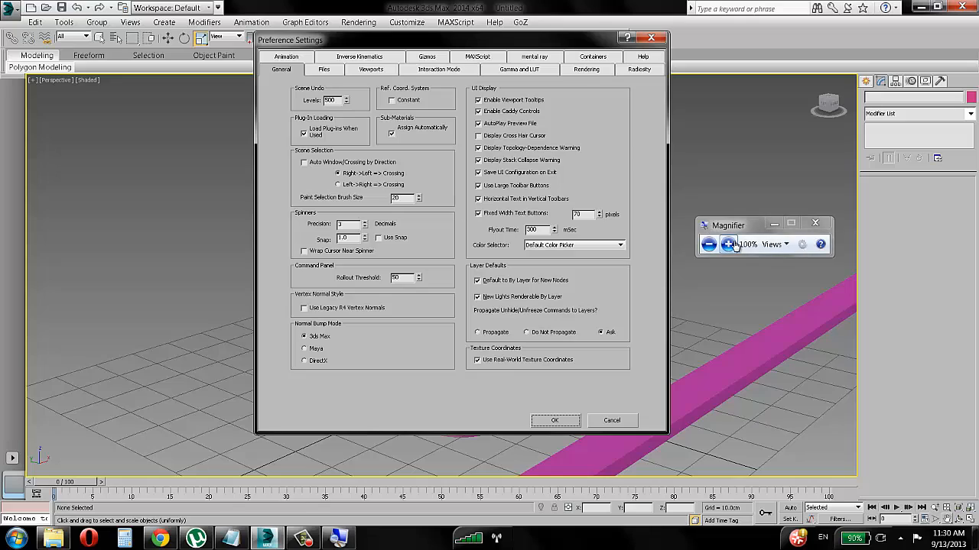
pyautogui.click(730, 245)
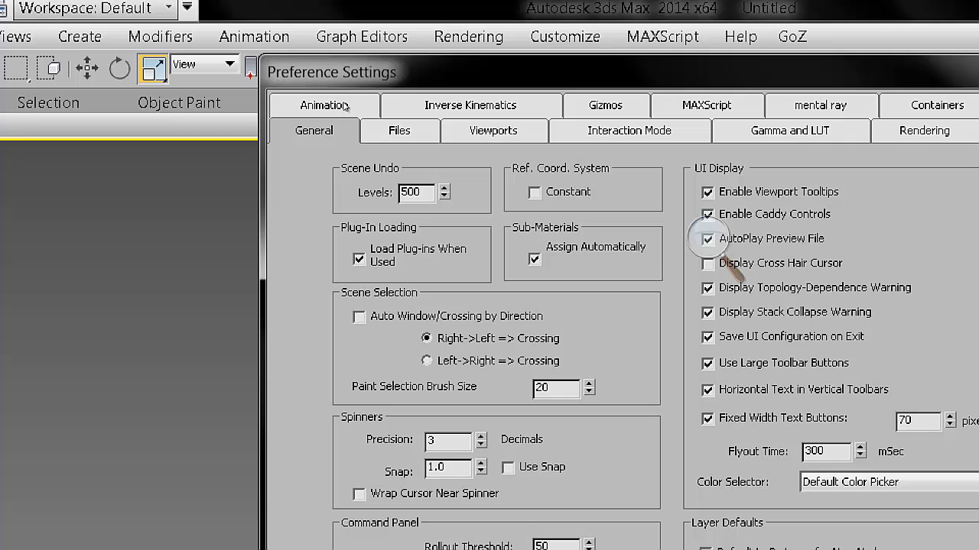
# - Examine the Auto Backup options in the file preferences, including the number of files, backup interval and file name
pyautogui.moveTo(343, 100); pyautogui.dragTo(280, 112)
pyautogui.click(382, 130)
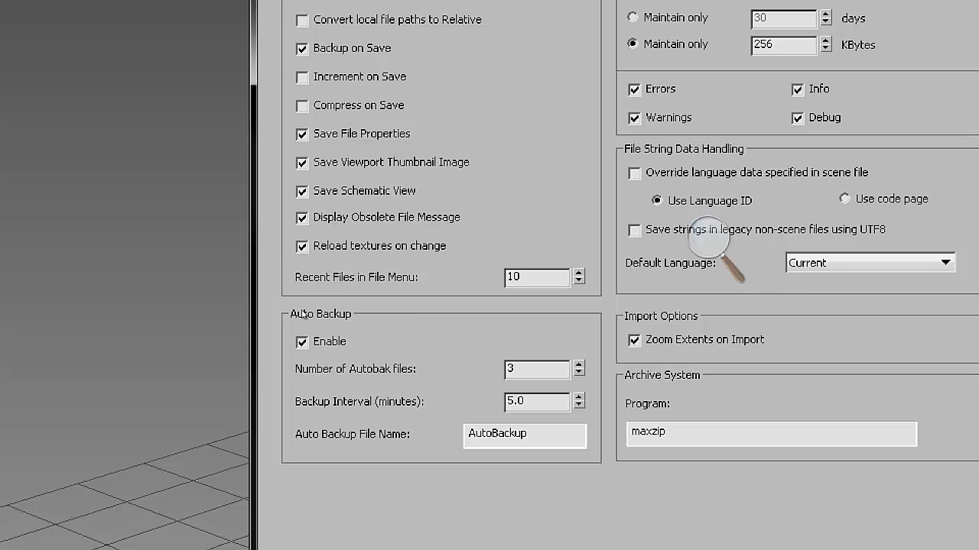
pyautogui.press('Tab')
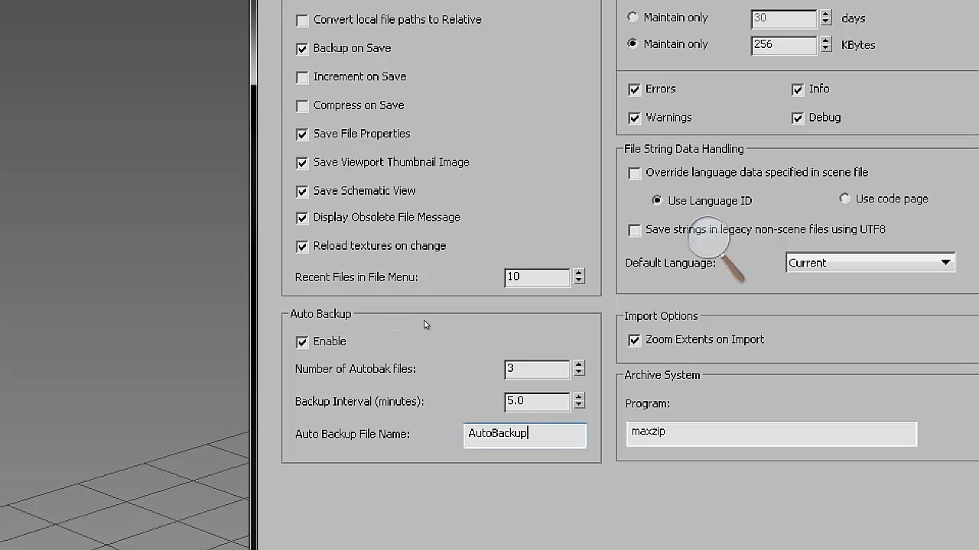
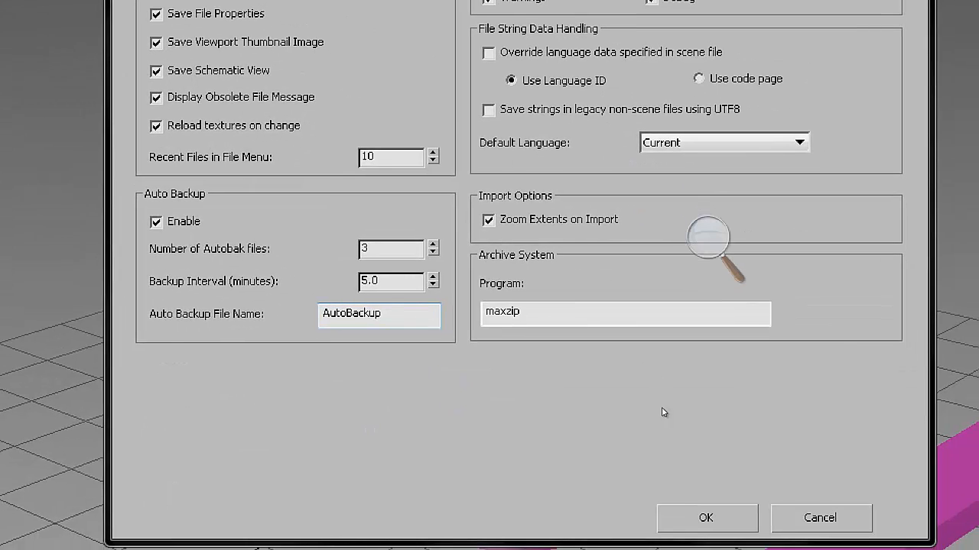
# - Return the screen magnification to 100%, accept the preferences and select the sphere in the perspective view
pyautogui.press('super+minus')
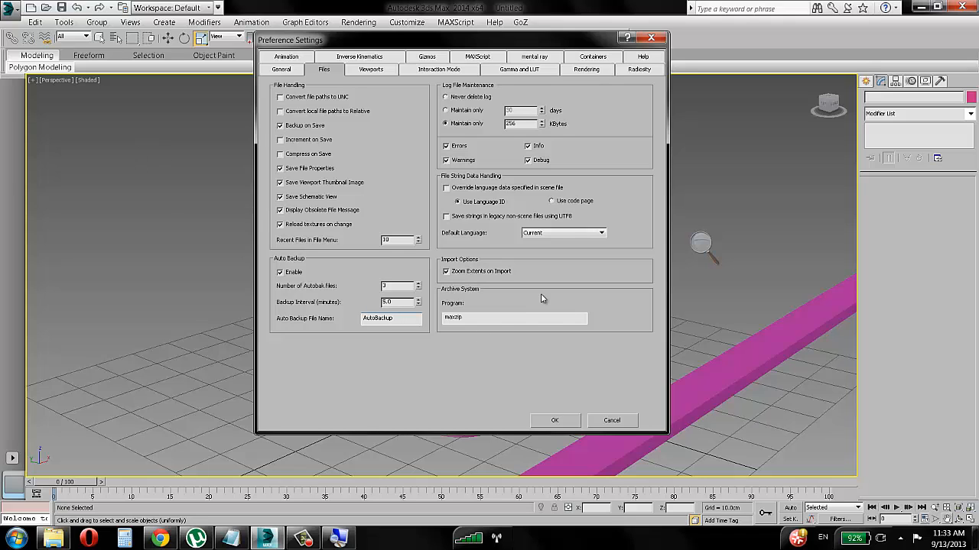
pyautogui.click(555, 419)
pyautogui.click(467, 293)
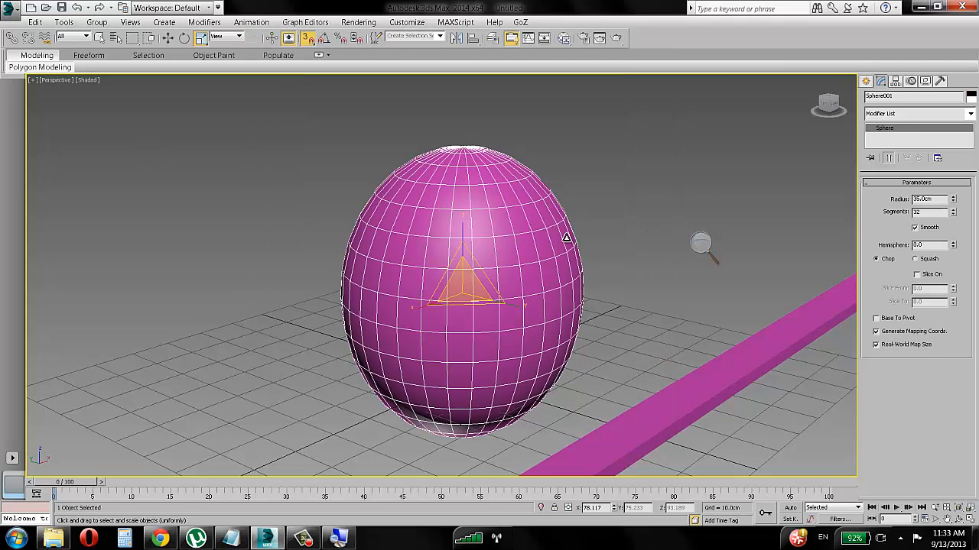
pyautogui.keyDown('alt'); pyautogui.moveTo(517, 233); pyautogui.dragTo(472, 265, button='middle'); pyautogui.keyUp('alt')
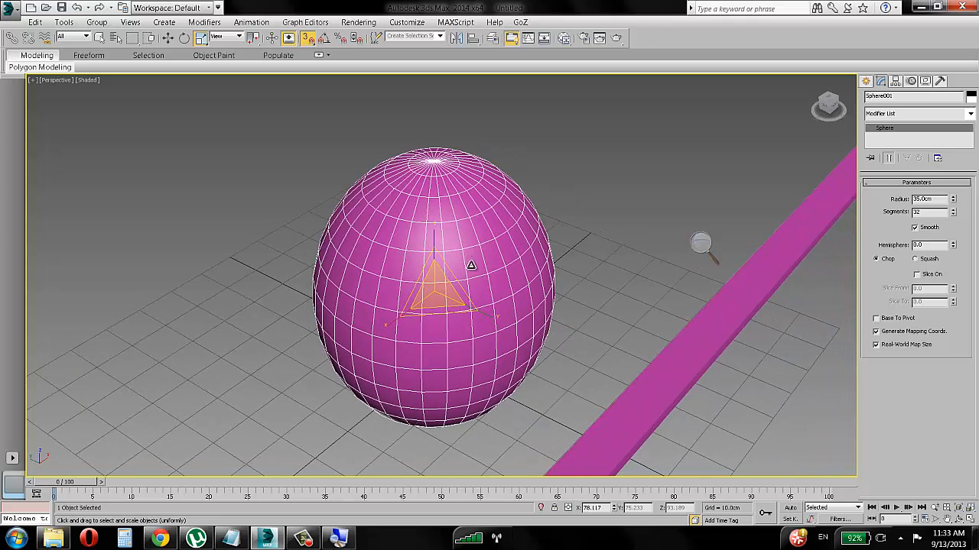
# - Switch to Windows Explorer, view the backup scenes in the autoback folder under Documents\3dsMax, and close the window
pyautogui.press('super+e')
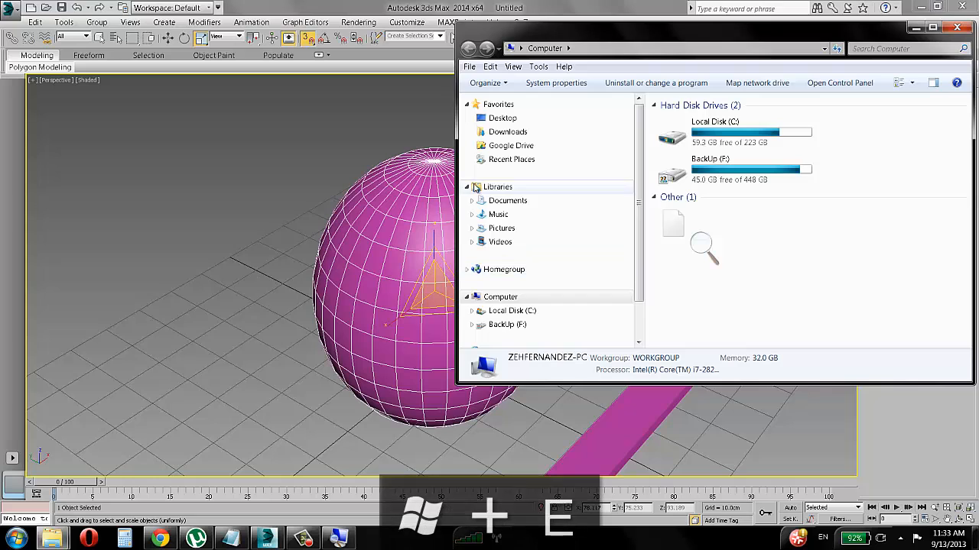
pyautogui.click(504, 201)
pyautogui.click(674, 168)
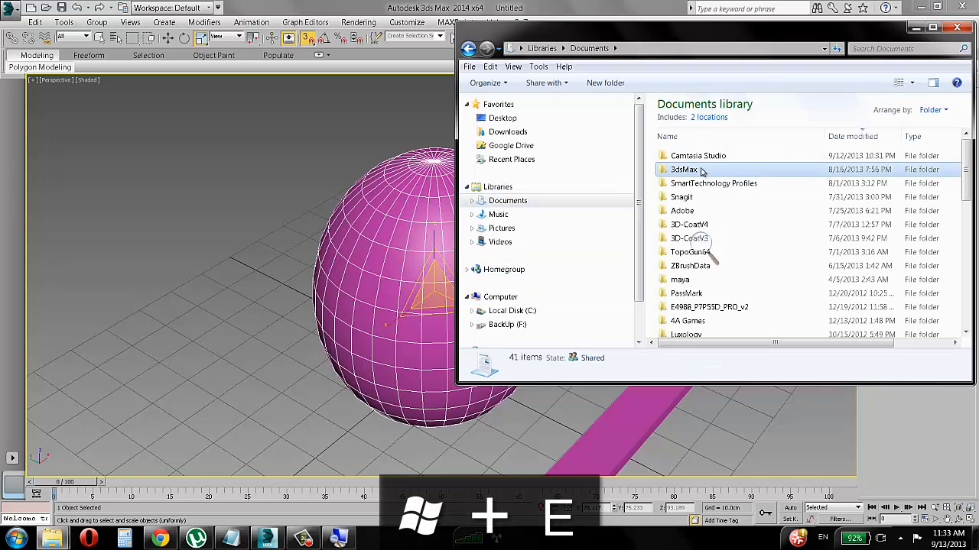
pyautogui.doubleClick(680, 169)
pyautogui.click(701, 156)
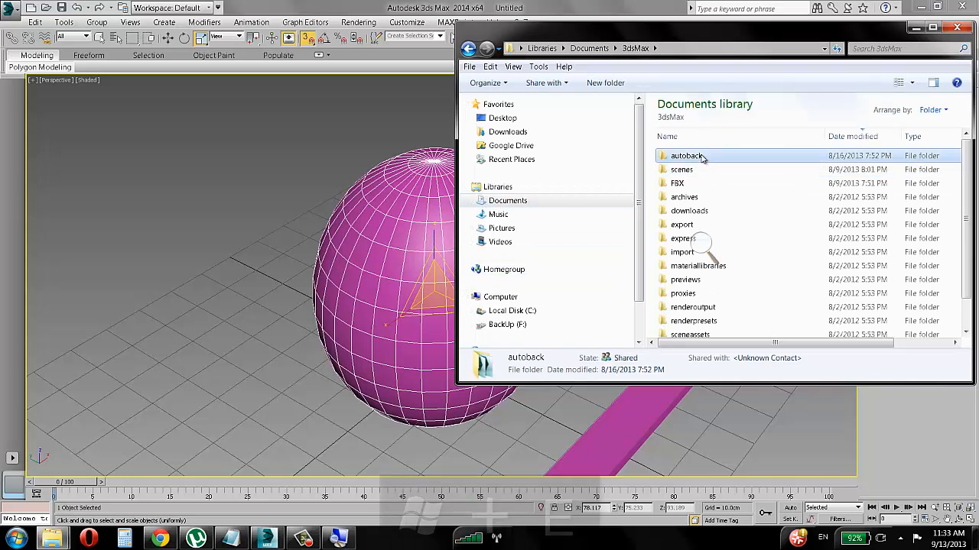
pyautogui.doubleClick(701, 157)
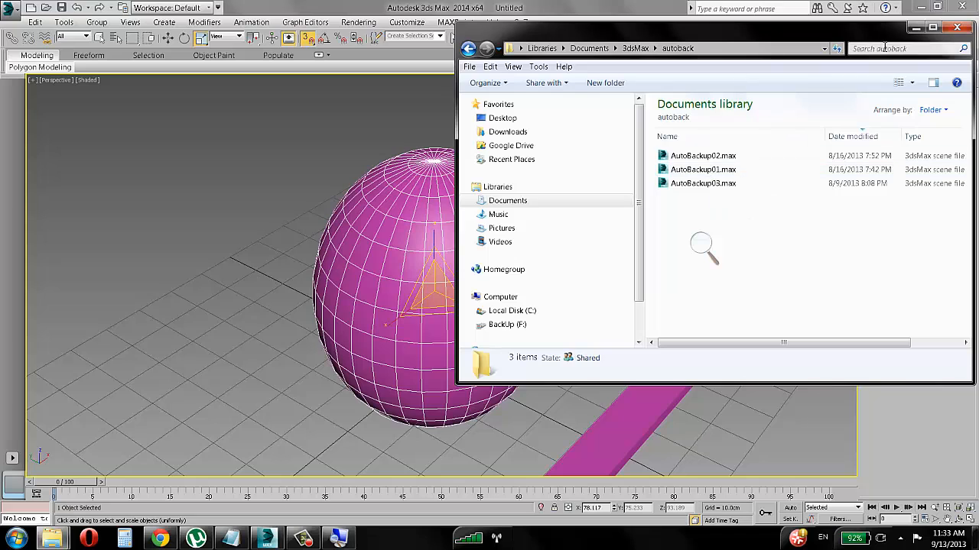
pyautogui.click(956, 27)
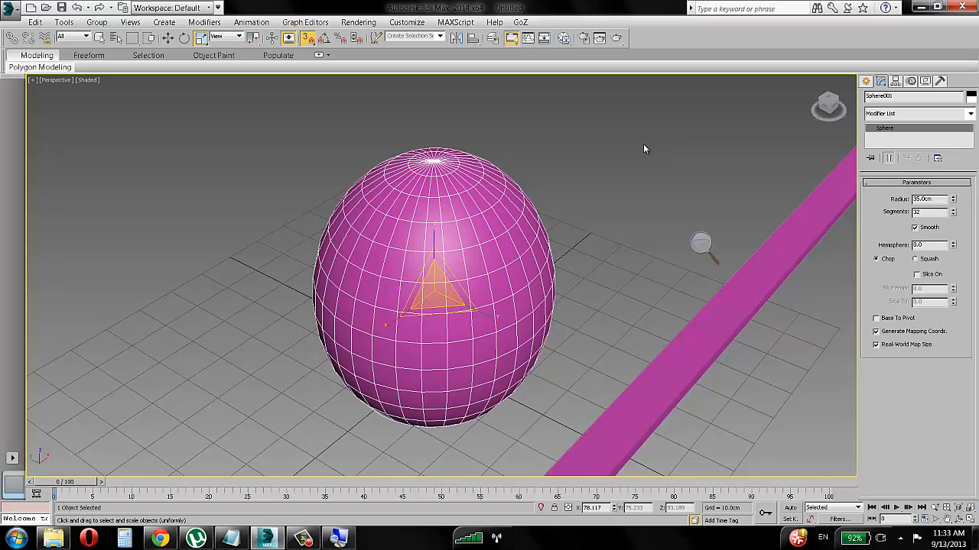
# - Magnify the screen to 200% and start choosing a project folder, selecting Local Disk (C:) as its location
pyautogui.click(700, 243)
pyautogui.click(720, 256)
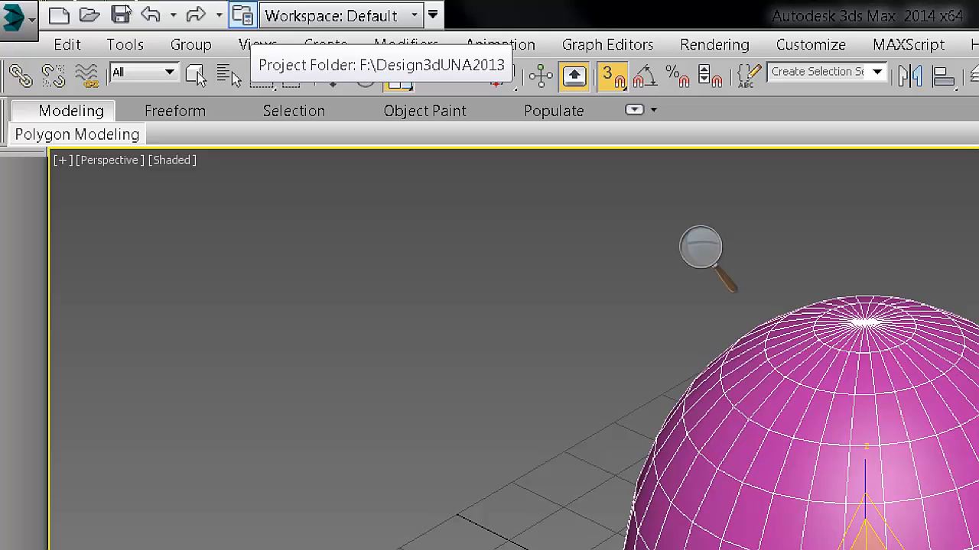
pyautogui.click(242, 15)
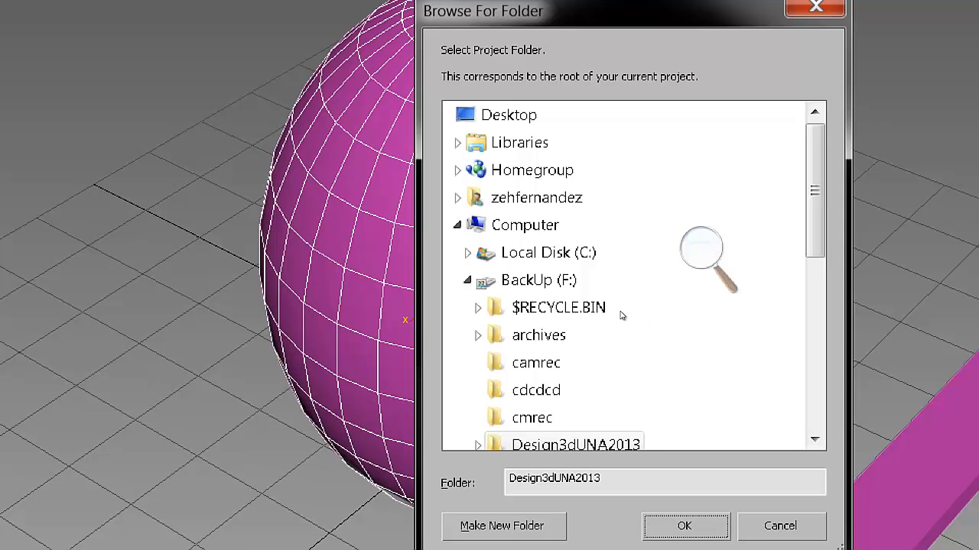
pyautogui.click(467, 281)
pyautogui.click(530, 254)
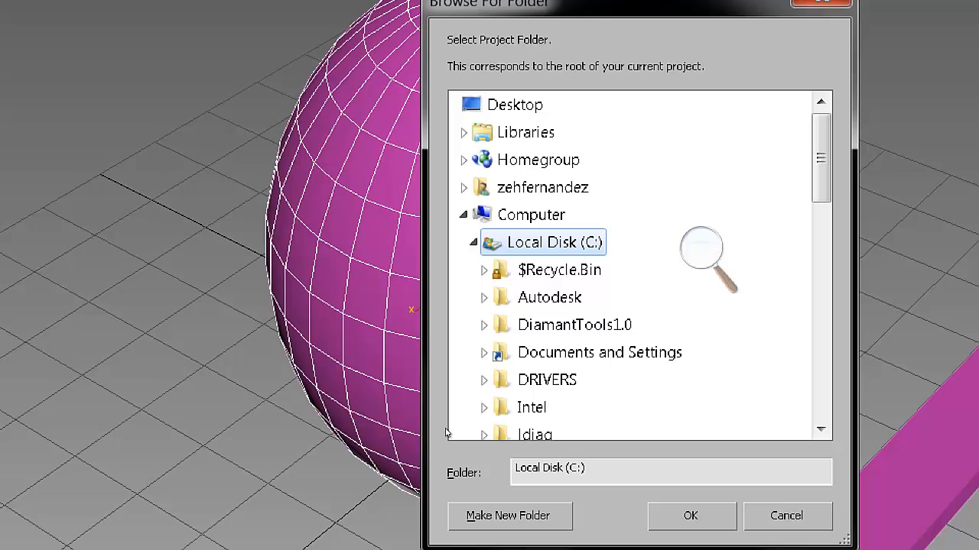
# - Create a new folder on Local Disk (C:) and name it UNA_JOGOSM_ZE
pyautogui.click(507, 516)
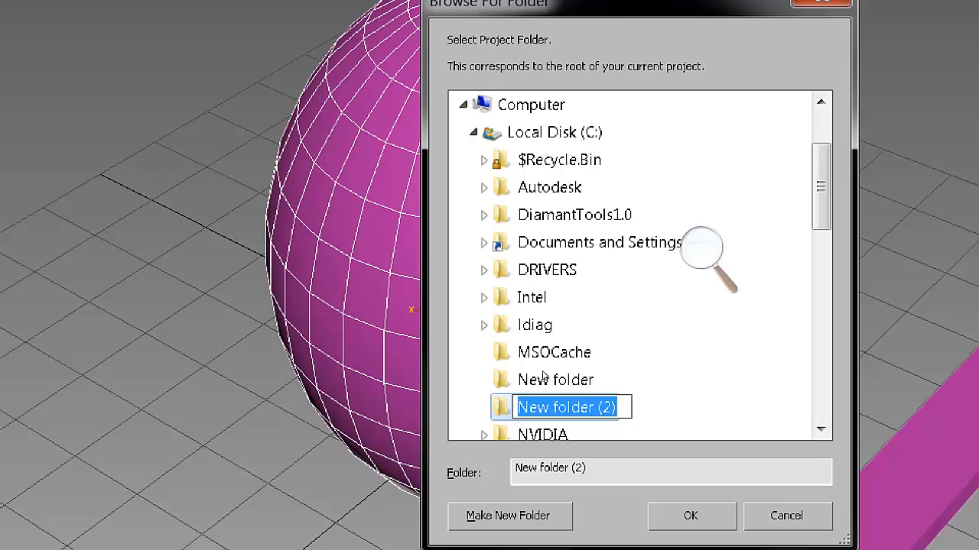
pyautogui.write('UNAJOGA')
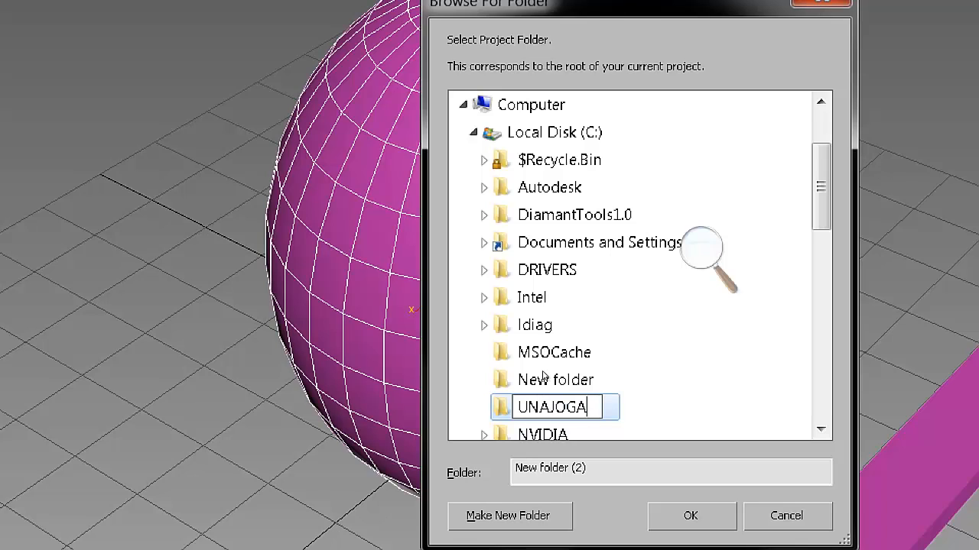
pyautogui.press('BackSpace')
pyautogui.write('OS')
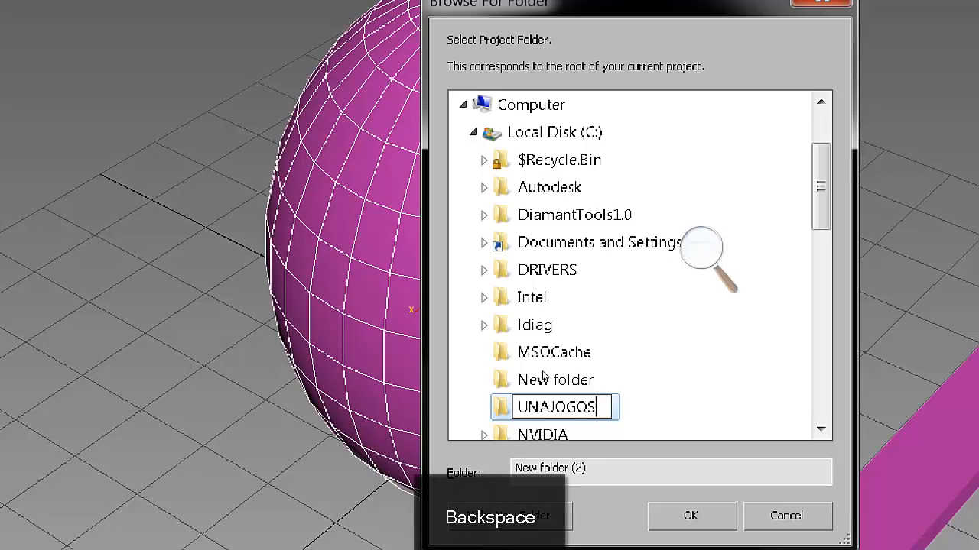
pyautogui.write('M_')
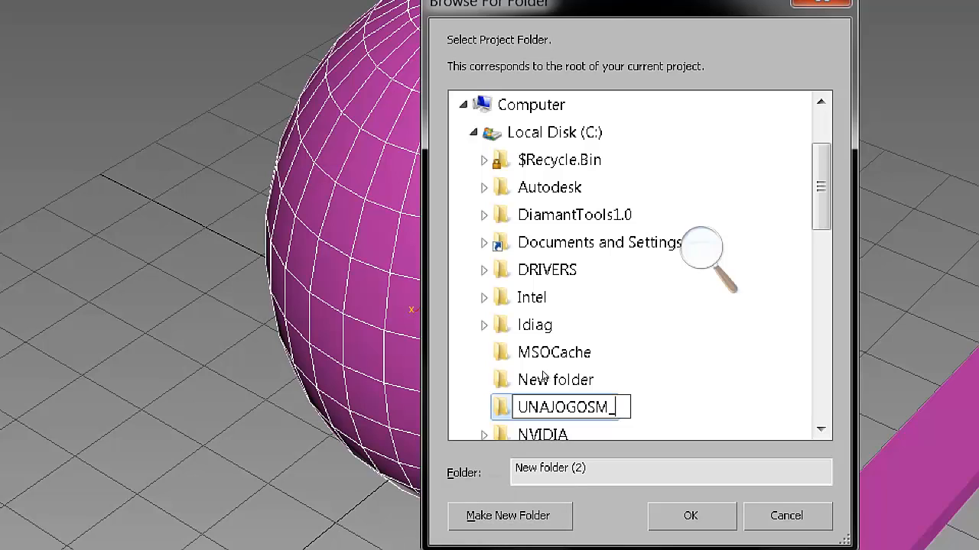
pyautogui.press('Left')
pyautogui.press('Left')
pyautogui.press('Left')
pyautogui.press('Left')
pyautogui.press('Left')
pyautogui.press('Left')
pyautogui.write('_')
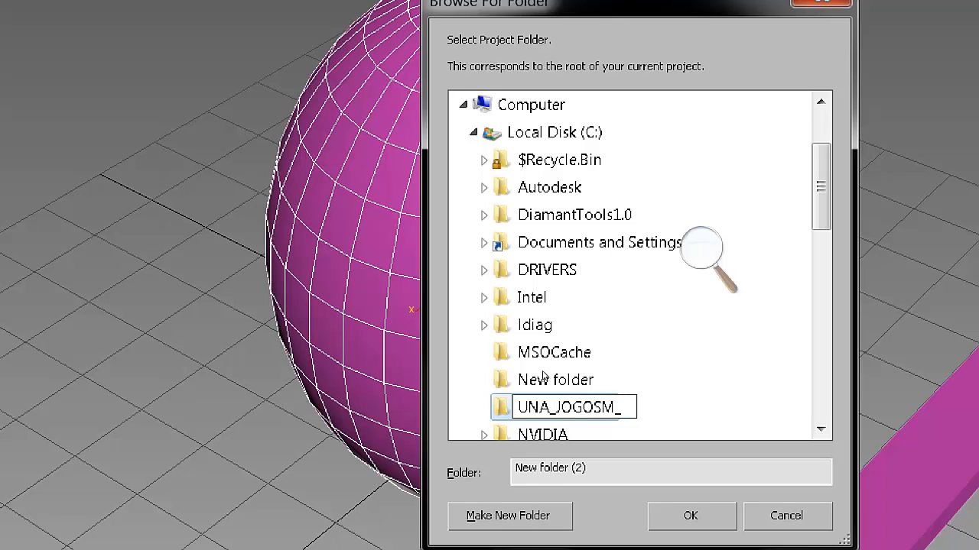
pyautogui.press('Right')
pyautogui.press('Right')
pyautogui.press('Right')
pyautogui.press('Right')
pyautogui.press('Right')
pyautogui.press('Right')
pyautogui.press('Right')
pyautogui.write('ZE')
pyautogui.press('Return')
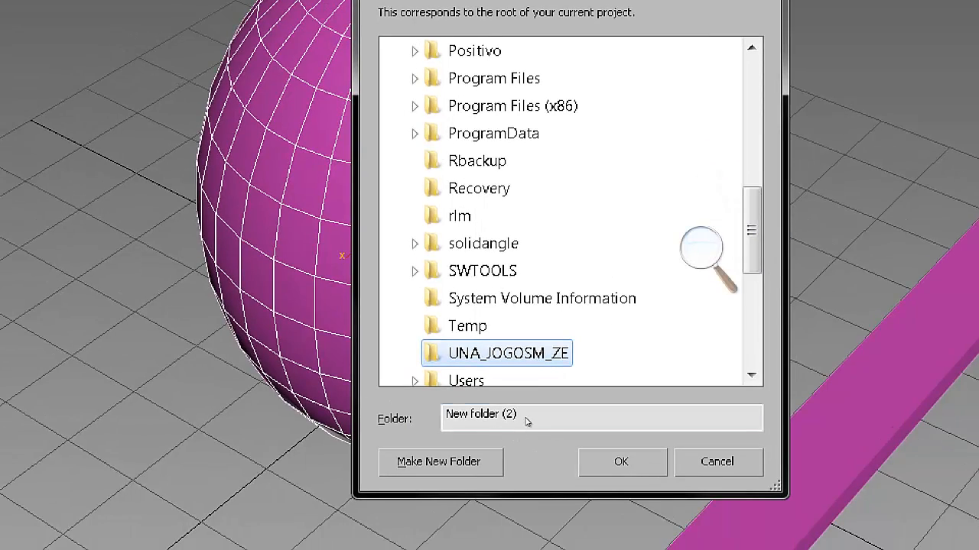
# - Return the screen magnification to 100% and set the UNA_JOGOSM_ZE folder as the project folder
pyautogui.click(705, 261)
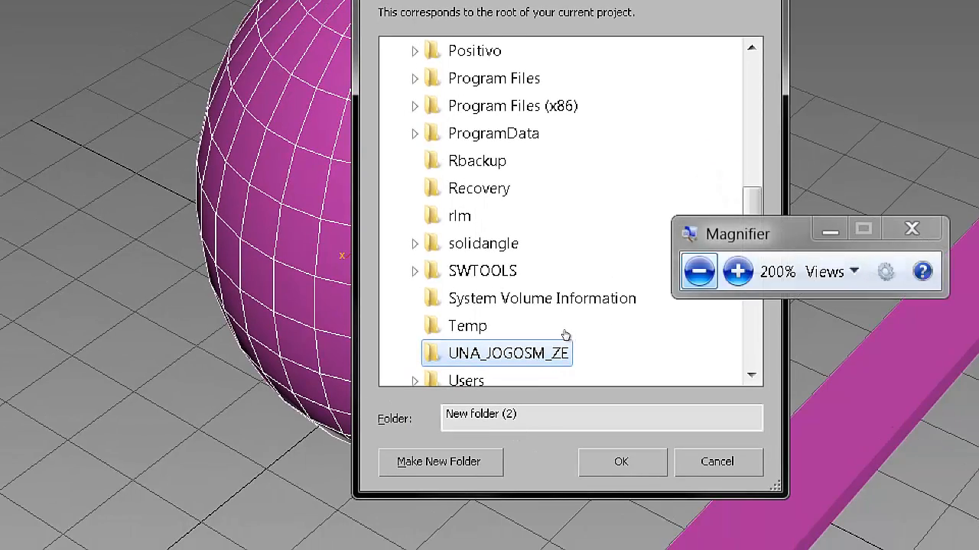
pyautogui.click(699, 271)
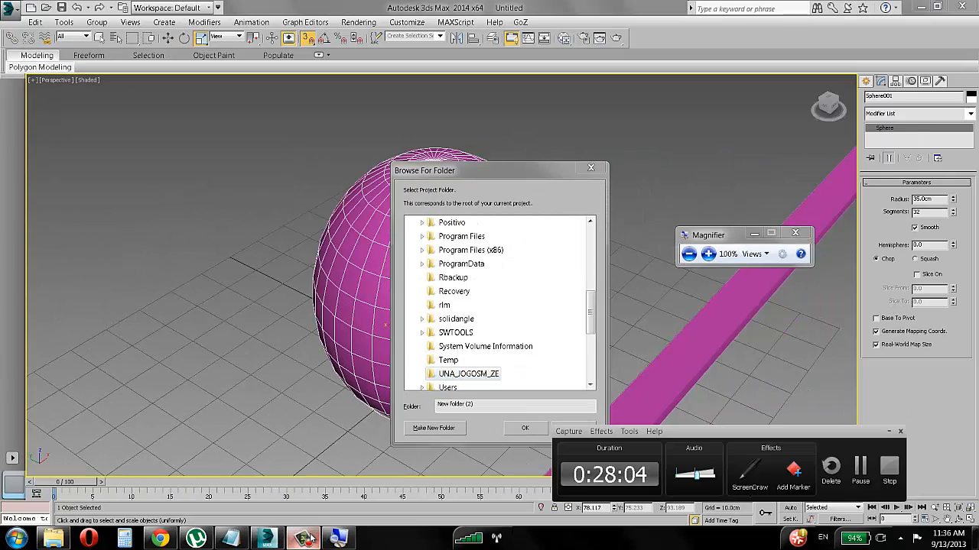
pyautogui.click(525, 427)
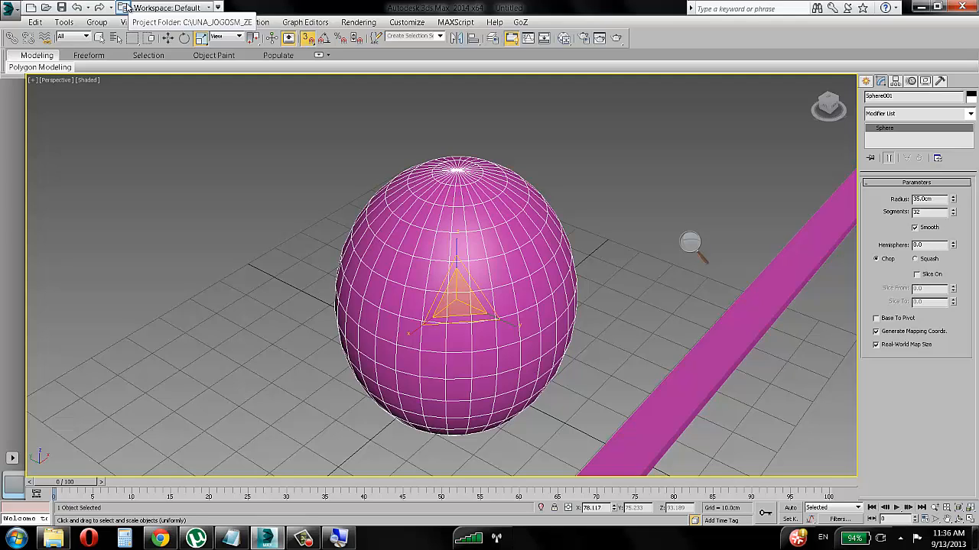
# - Start saving the scene, browse up to the UNA_JOGOSM_ZE project folder, and view its subfolders with the screen magnified to 200%
pyautogui.click(61, 7)
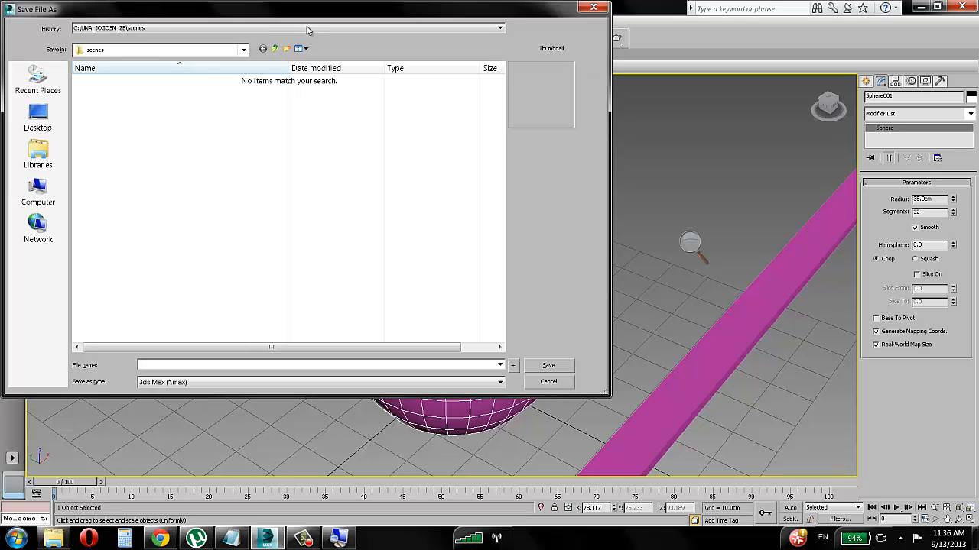
pyautogui.moveTo(310, 19); pyautogui.dragTo(387, 57)
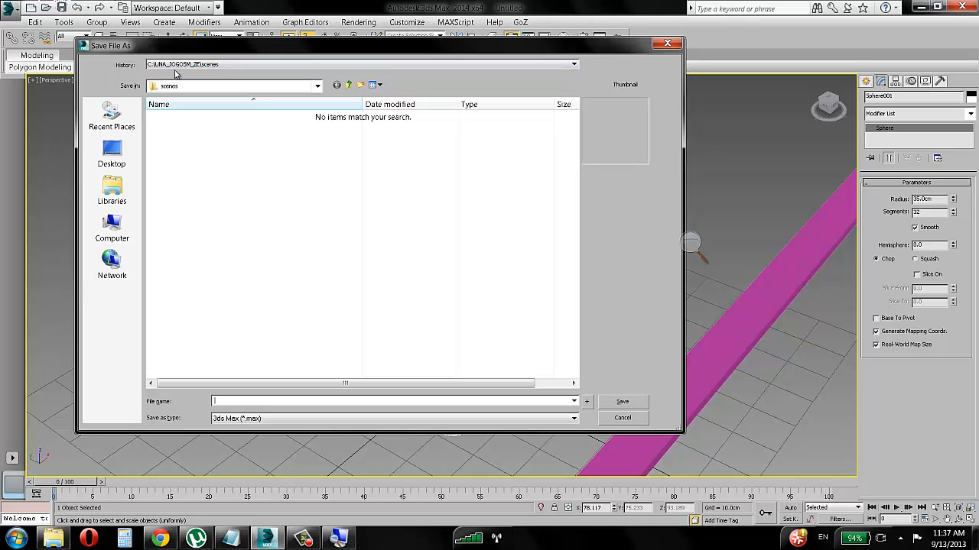
pyautogui.click(318, 88)
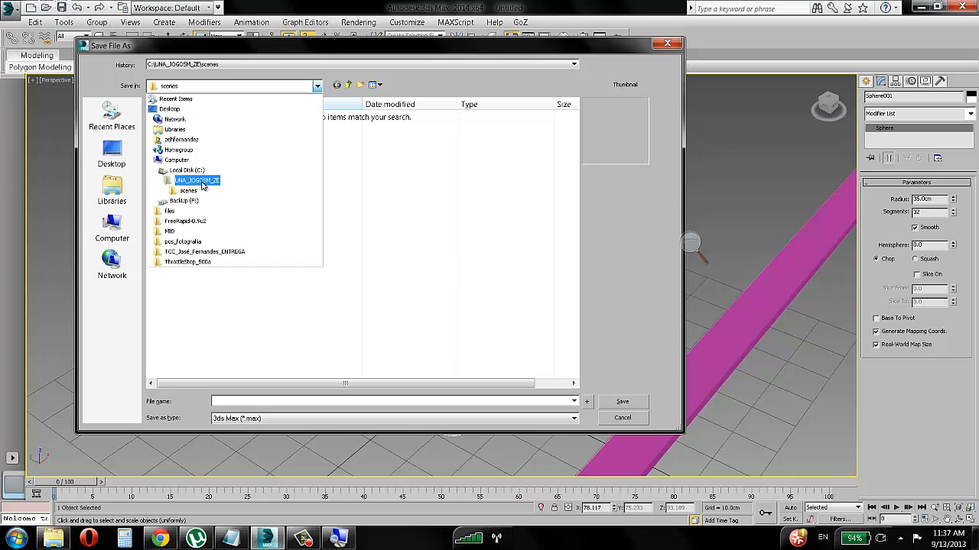
pyautogui.click(202, 182)
pyautogui.click(186, 130)
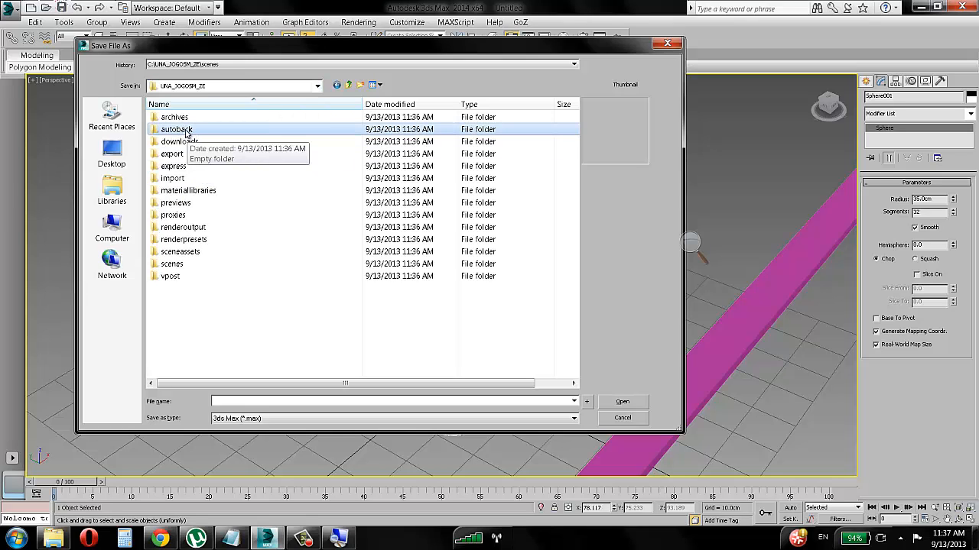
pyautogui.press('super+plus')
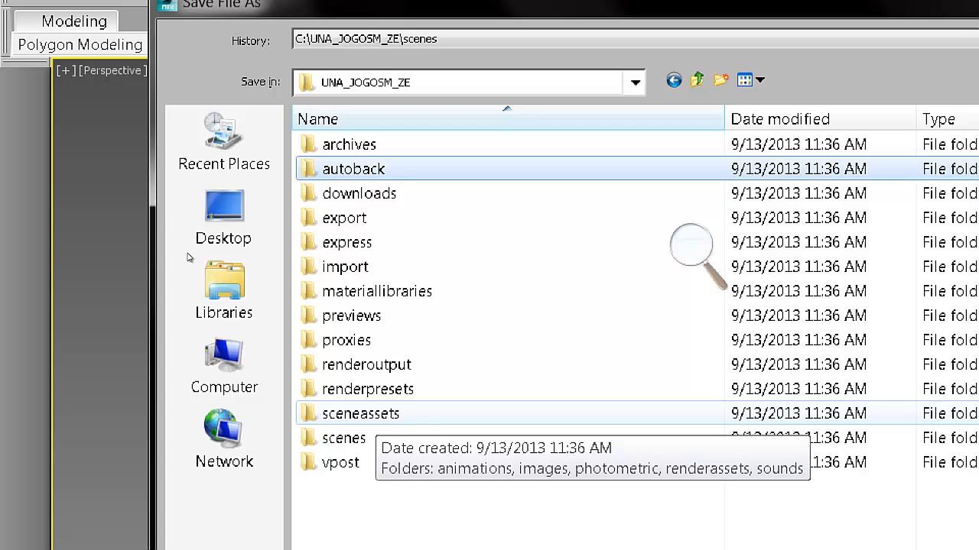
# - Look inside the project's sceneassets folder and its images subfolder, and return to the UNA_JOGOSM_ZE folder
pyautogui.press('s')
pyautogui.press('Return')
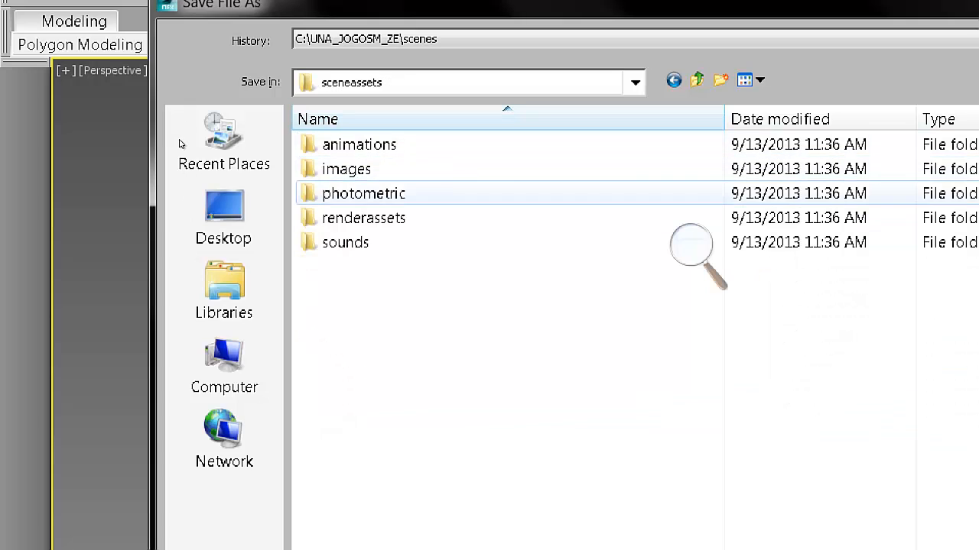
pyautogui.press('Down')
pyautogui.press('Down')
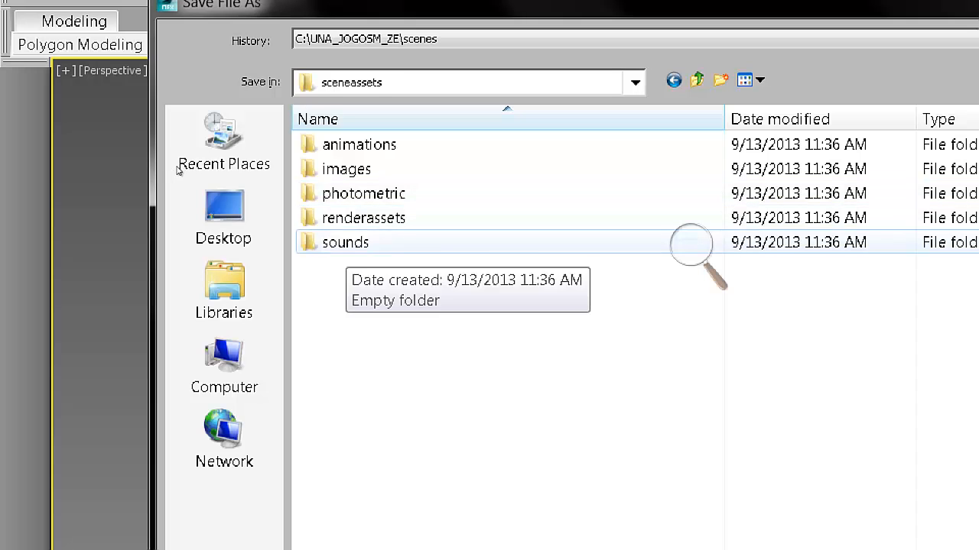
pyautogui.click(697, 81)
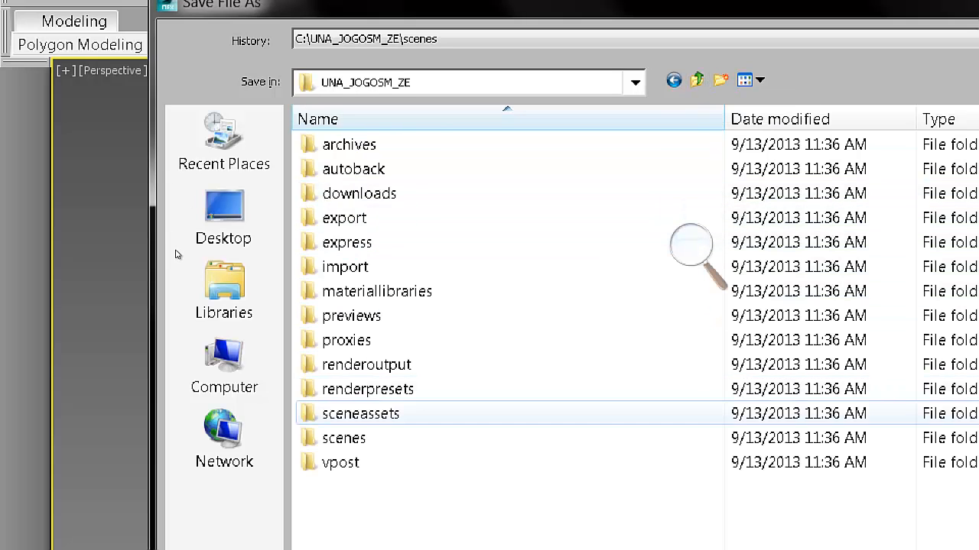
pyautogui.press('Return')
pyautogui.press('s')
pyautogui.press('i')
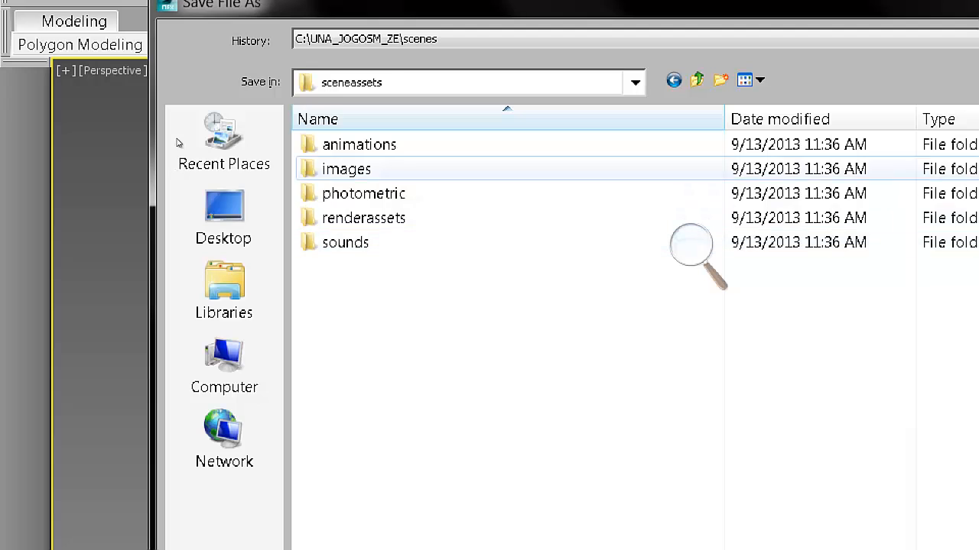
pyautogui.press('Return')
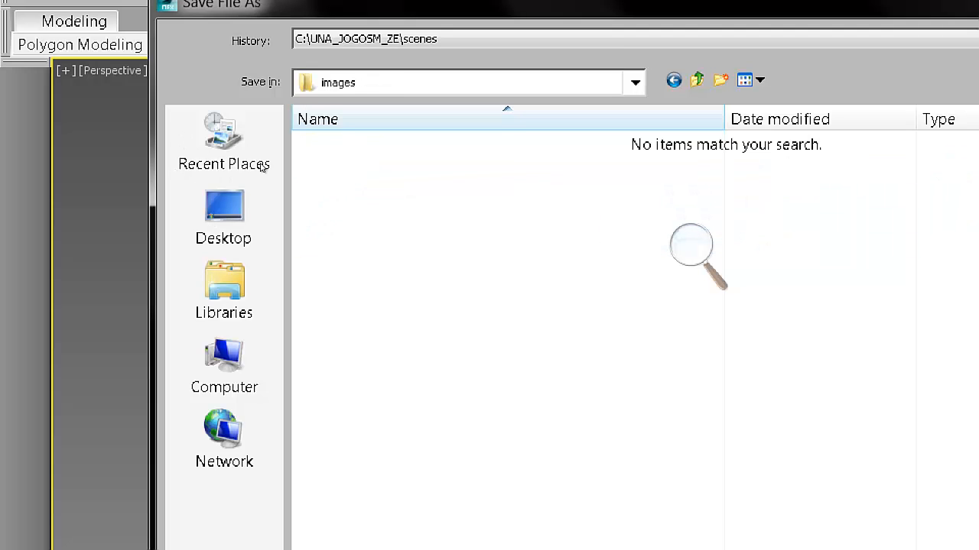
pyautogui.press('BackSpace')
pyautogui.press('BackSpace')
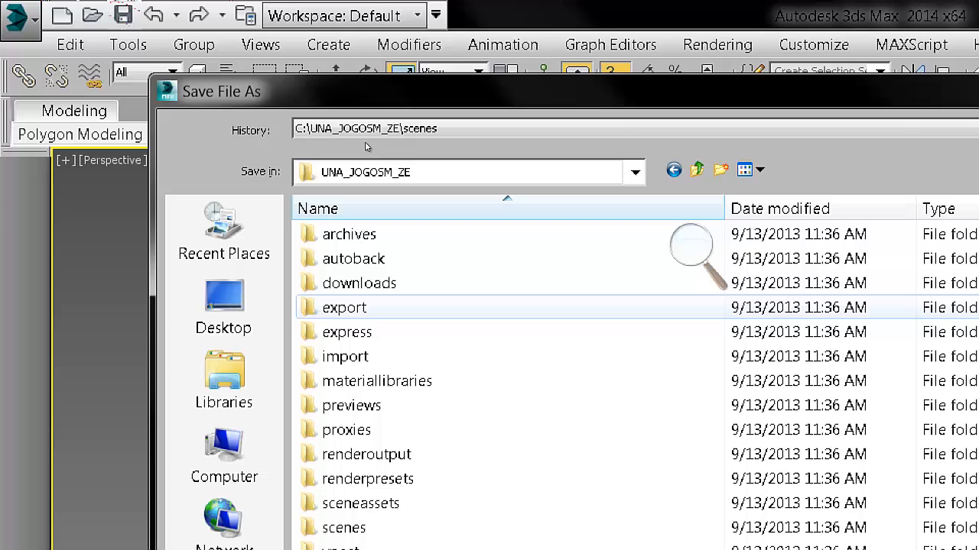
# - Return the screen magnification to 100%, close Magnifier, and dismiss the save dialog without saving the scene
pyautogui.click(691, 245)
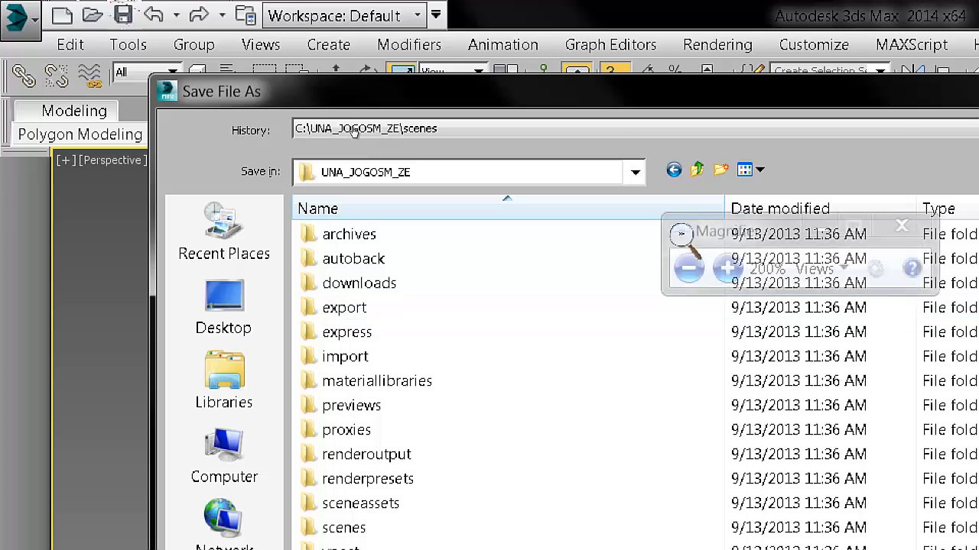
pyautogui.click(689, 268)
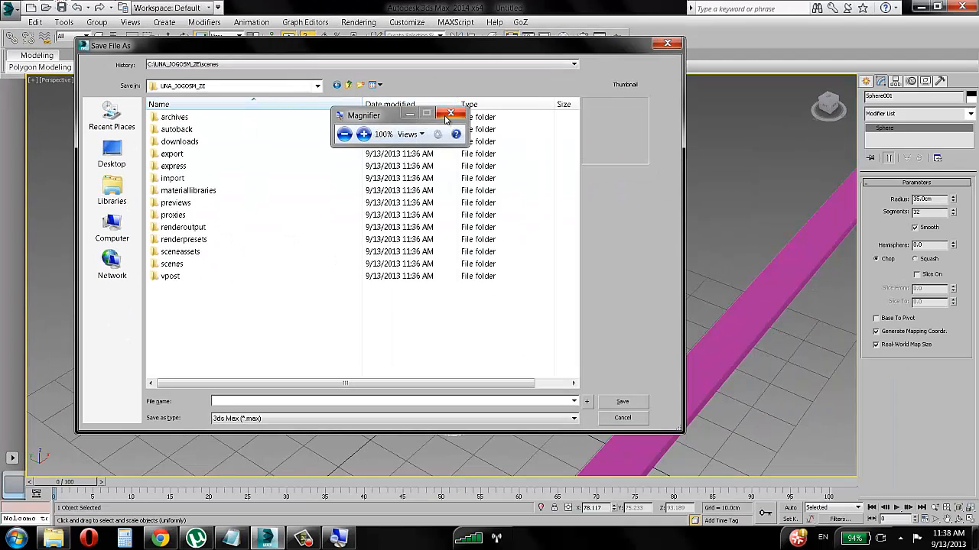
pyautogui.click(901, 226)
pyautogui.press('super+u')
pyautogui.click(667, 44)
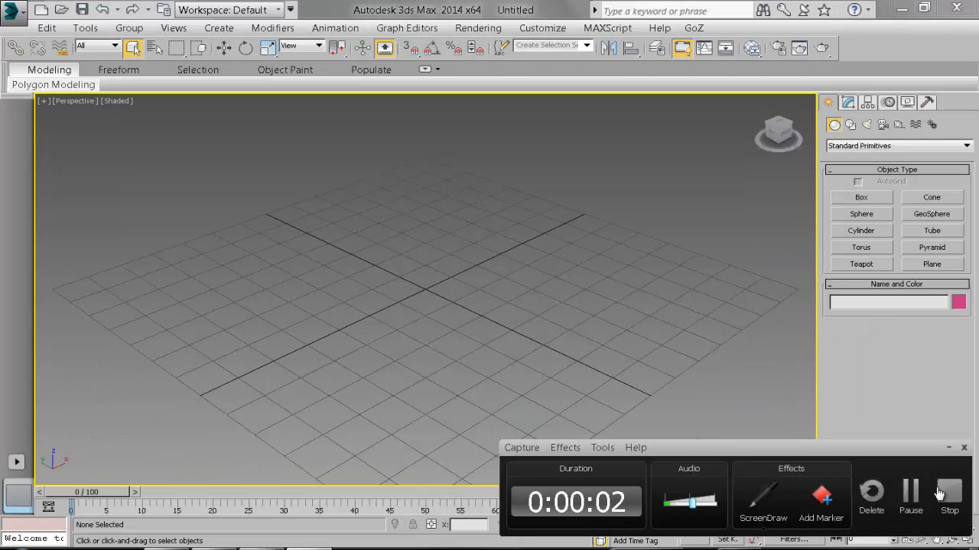
pyautogui.click(913, 498)
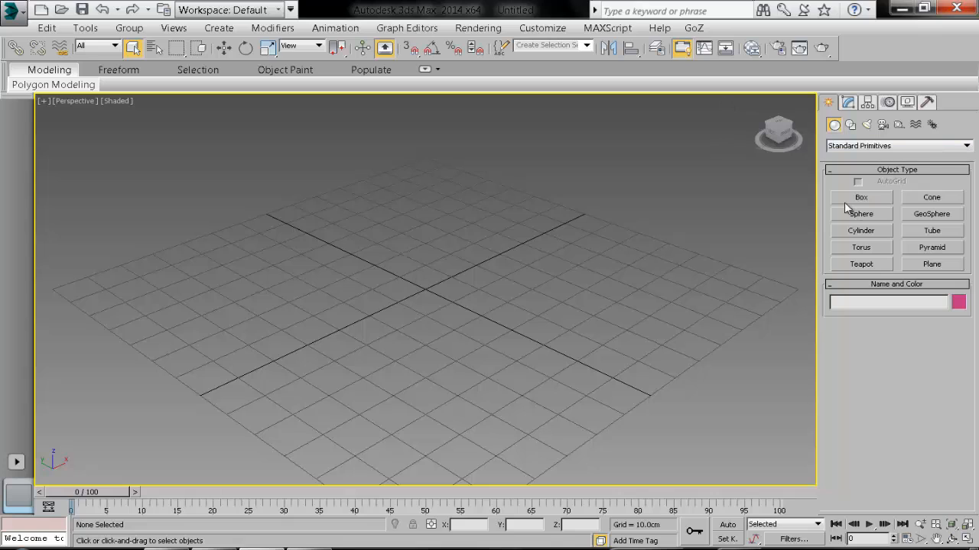
pyautogui.keyDown('alt'); pyautogui.moveTo(507, 363); pyautogui.dragTo(450, 302, button='middle'); pyautogui.keyUp('alt')
pyautogui.scroll(6, 451, 302)
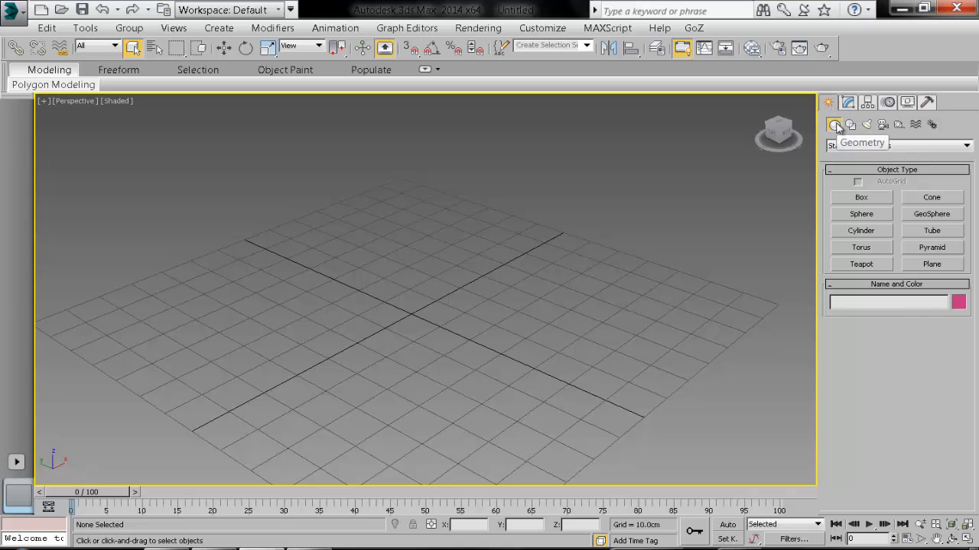
# - Create a box with a base of about 21 × 26 cm, and beside it a pointed cone about 13 cm in base radius
pyautogui.click(869, 200)
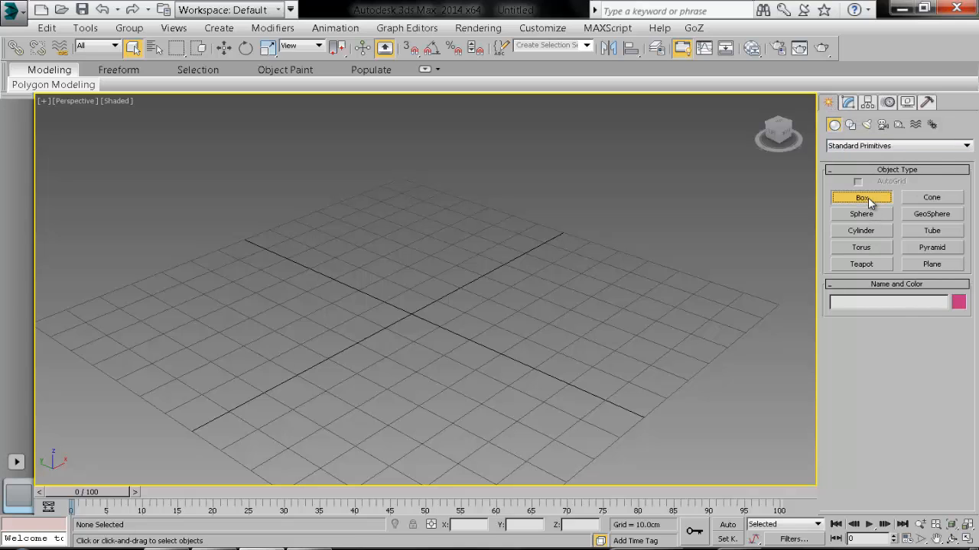
pyautogui.moveTo(367, 246); pyautogui.dragTo(361, 289)
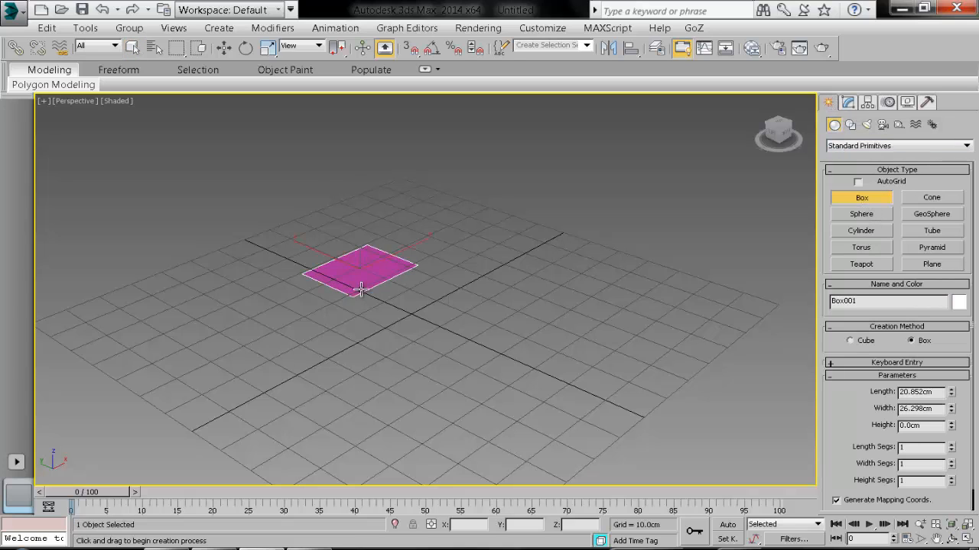
pyautogui.click(931, 198)
pyautogui.moveTo(493, 278); pyautogui.dragTo(545, 279)
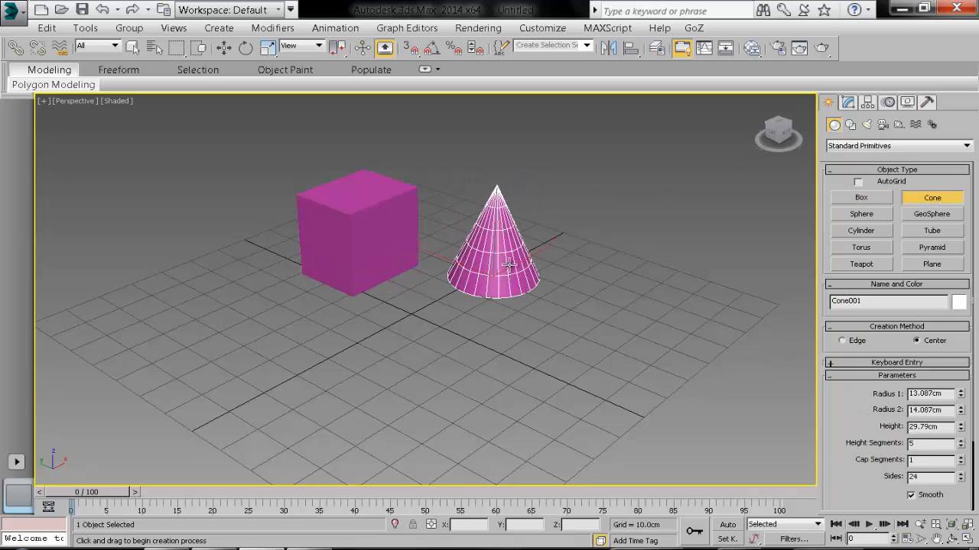
pyautogui.click(507, 299)
# - Create a GeoSphere about 12.9 cm in radius beside the cone, and a smaller standard sphere in front of the cone
pyautogui.click(931, 214)
pyautogui.moveTo(644, 301); pyautogui.dragTo(659, 303)
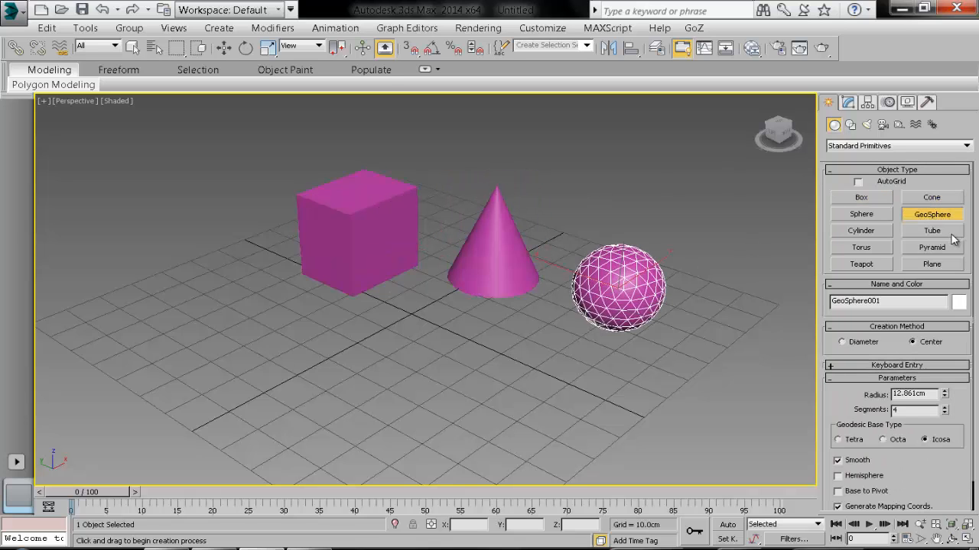
pyautogui.click(862, 214)
pyautogui.moveTo(512, 361); pyautogui.dragTo(551, 361)
pyautogui.rightClick(388, 372)
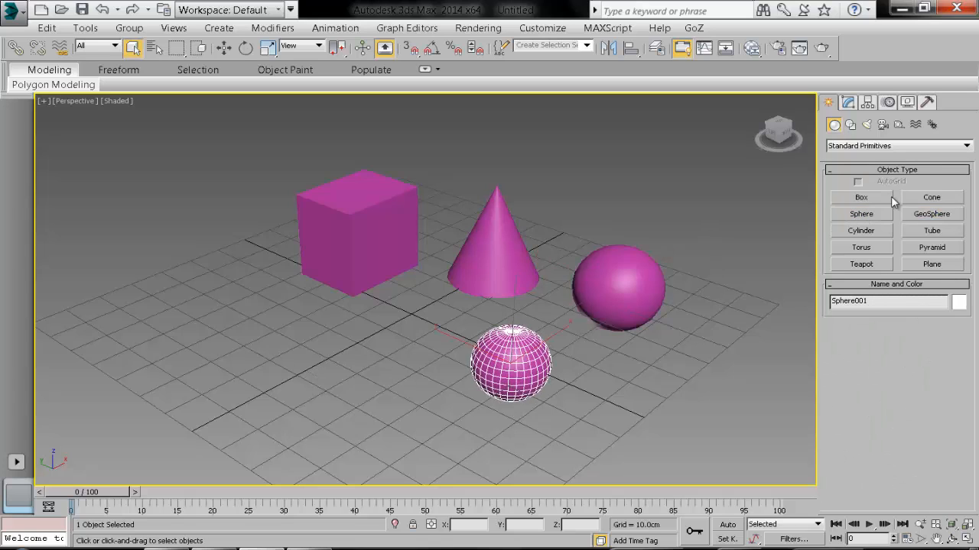
# - Create a cylinder about 10 cm in radius and 14 cm high near the box, and a tall tube in front of the GeoSphere
pyautogui.click(863, 231)
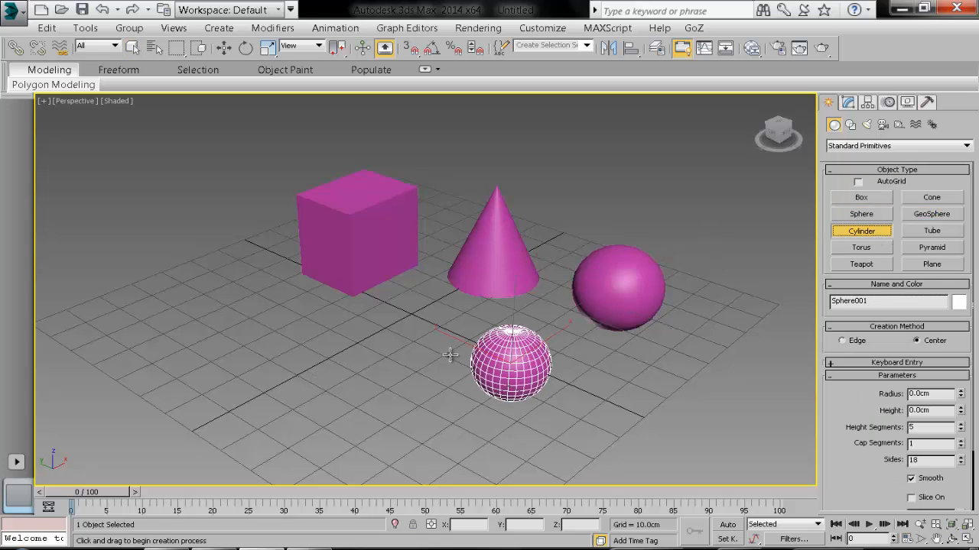
pyautogui.moveTo(286, 319); pyautogui.dragTo(317, 329)
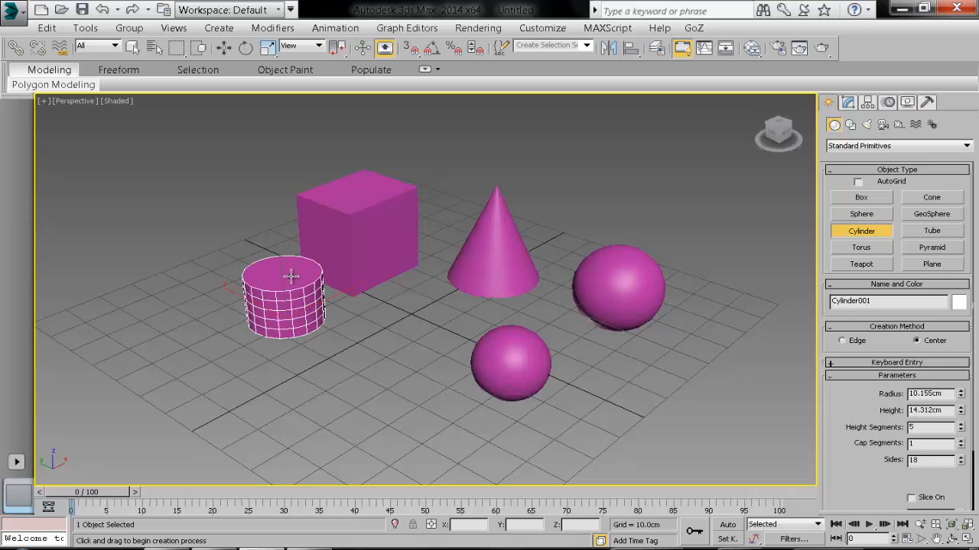
pyautogui.click(293, 278)
pyautogui.click(932, 231)
pyautogui.moveTo(658, 377); pyautogui.dragTo(712, 390)
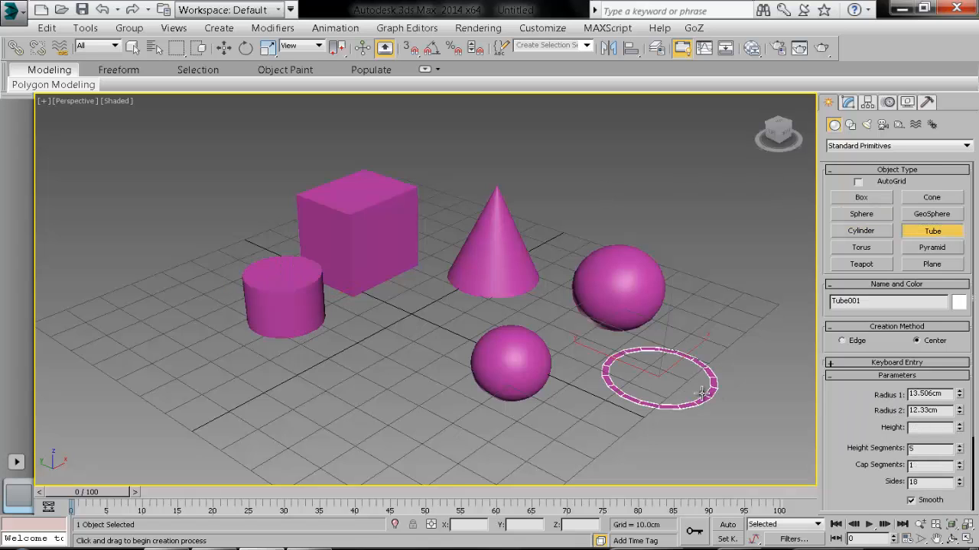
pyautogui.click(695, 386)
pyautogui.click(730, 262)
# - Create a torus with radii of about 15.9 and 4.5 cm, and a pyramid about 17.7 × 16.3 cm and 14 cm high beside the sphere
pyautogui.click(861, 247)
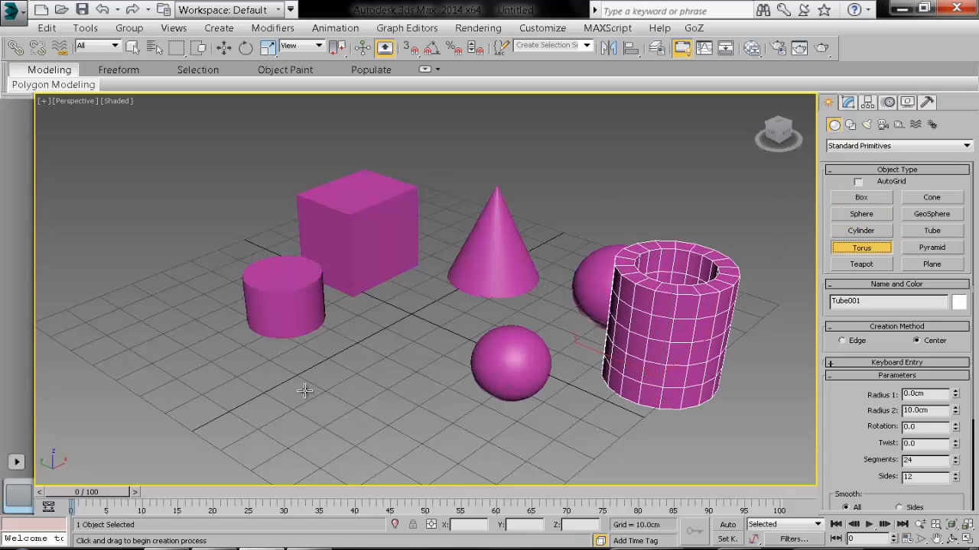
pyautogui.moveTo(295, 384); pyautogui.dragTo(337, 403)
pyautogui.click(329, 413)
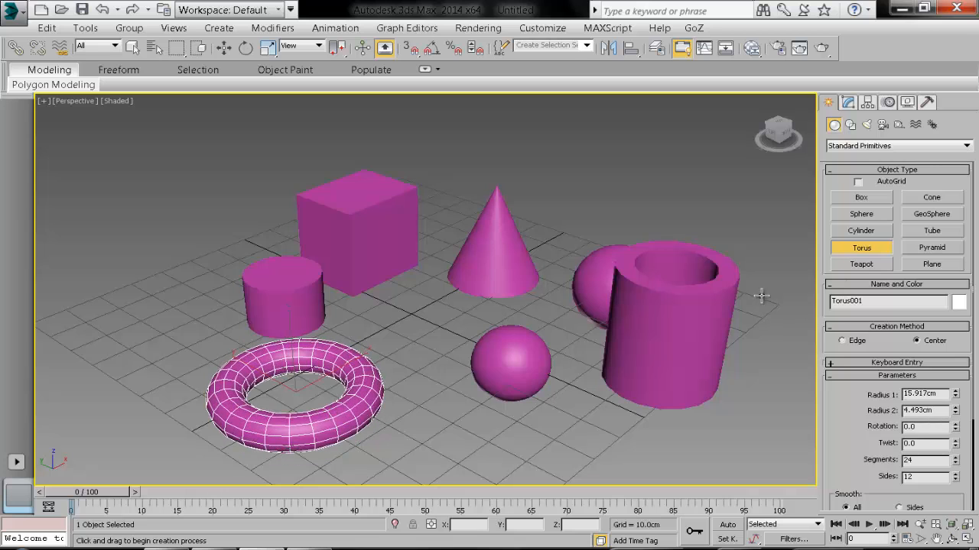
pyautogui.click(932, 248)
pyautogui.moveTo(415, 339); pyautogui.dragTo(428, 383)
pyautogui.click(432, 332)
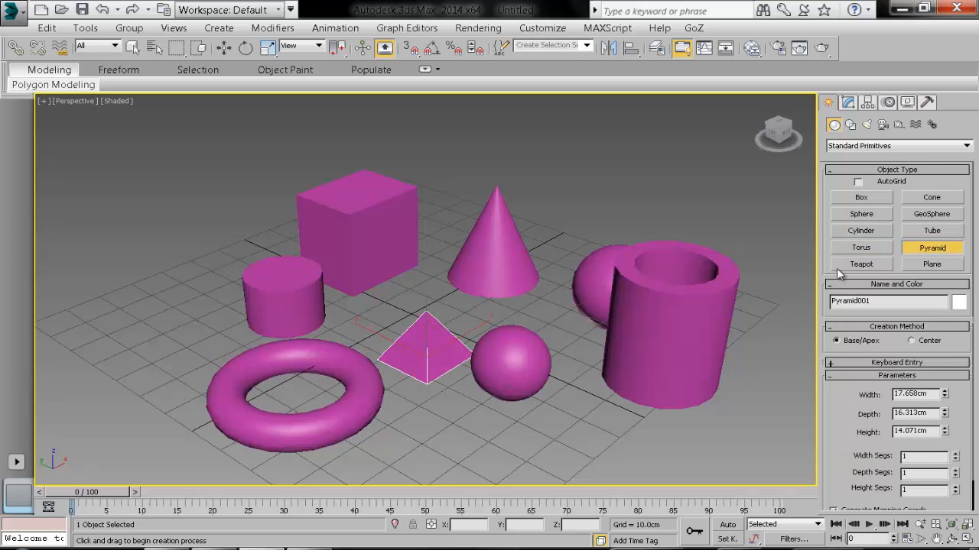
# - Create a small teapot in front of the sphere and a flat plane beside the torus, and leave creation mode
pyautogui.click(861, 264)
pyautogui.moveTo(507, 406); pyautogui.dragTo(476, 329, button='middle')
pyautogui.moveTo(474, 362); pyautogui.dragTo(508, 369)
pyautogui.click(952, 267)
pyautogui.moveTo(346, 270); pyautogui.dragTo(494, 277, button='middle')
pyautogui.moveTo(259, 232); pyautogui.dragTo(255, 357)
pyautogui.rightClick(281, 334)
# - Clear the selection, and select the box, the cylinder and the plane one at a time
pyautogui.keyDown('alt'); pyautogui.moveTo(339, 285); pyautogui.dragTo(504, 248, button='middle'); pyautogui.keyUp('alt')
pyautogui.scroll(5, 459, 267)
pyautogui.moveTo(505, 248); pyautogui.dragTo(332, 265, button='middle')
pyautogui.scroll(-5, 512, 223)
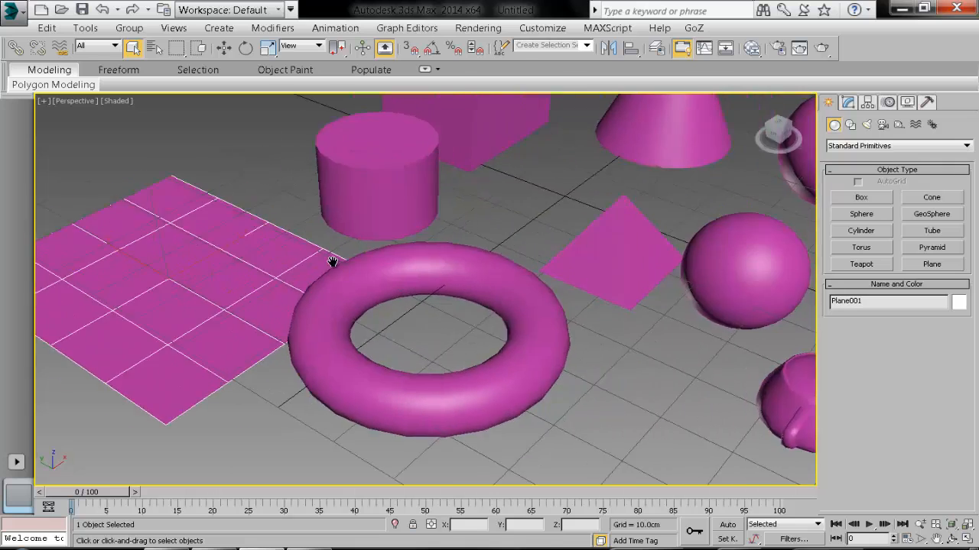
pyautogui.scroll(-6, 332, 264)
pyautogui.moveTo(409, 238)
pyautogui.keyDown('alt'); pyautogui.mouseDown(button='middle')
pyautogui.moveTo(421, 226)
pyautogui.moveTo(406, 251)
pyautogui.mouseUp(button='middle'); pyautogui.keyUp('alt')
pyautogui.click(350, 159)
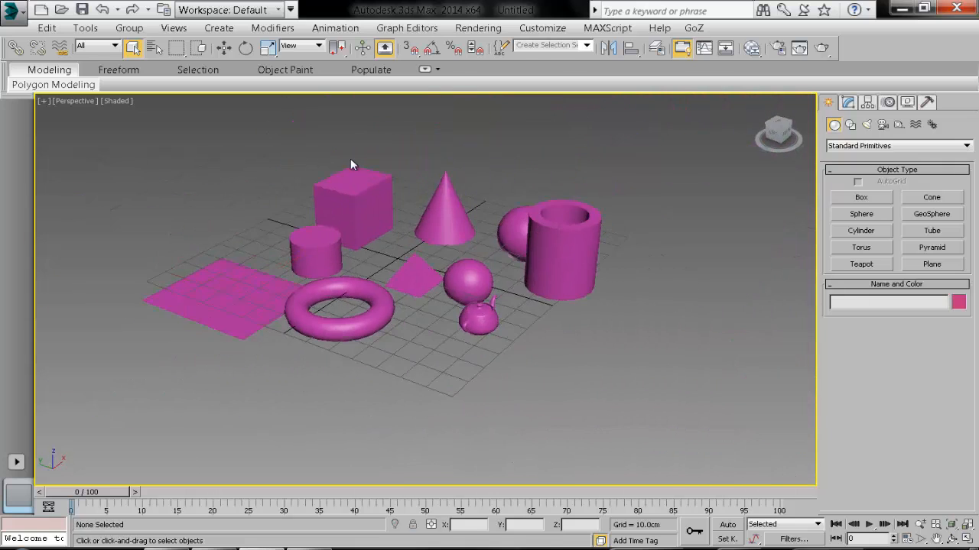
pyautogui.moveTo(355, 179); pyautogui.dragTo(393, 227, button='middle')
pyautogui.scroll(4, 393, 227)
pyautogui.click(393, 234)
pyautogui.click(324, 313)
pyautogui.click(236, 372)
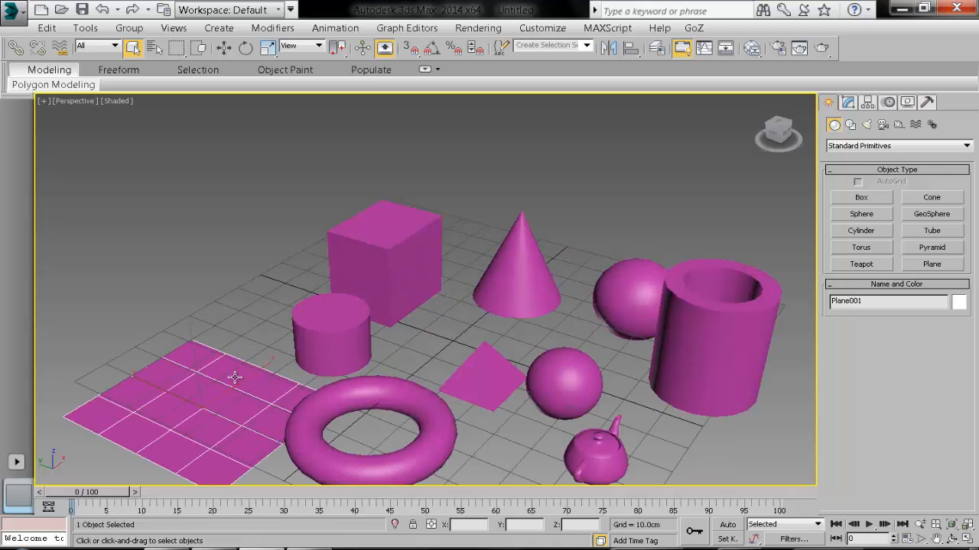
# - Select the torus, and add the cylinder, box, cone and pyramid to the selection
pyautogui.click(367, 399)
pyautogui.keyDown('ctrl'); pyautogui.click(354, 315); pyautogui.keyUp('ctrl')
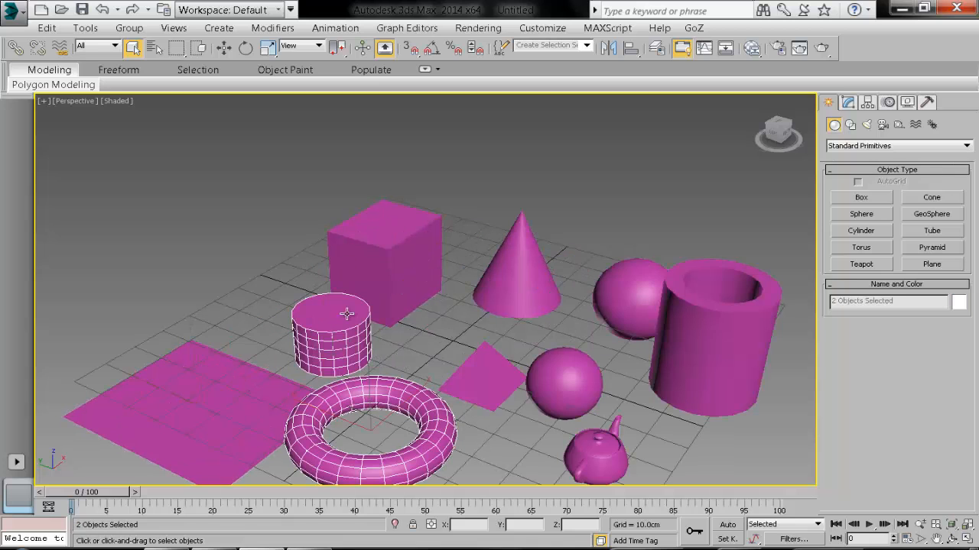
pyautogui.keyDown('ctrl'); pyautogui.click(395, 254); pyautogui.keyUp('ctrl')
pyautogui.keyDown('ctrl'); pyautogui.click(513, 253); pyautogui.keyUp('ctrl')
pyautogui.keyDown('ctrl'); pyautogui.click(492, 352); pyautogui.keyUp('ctrl')
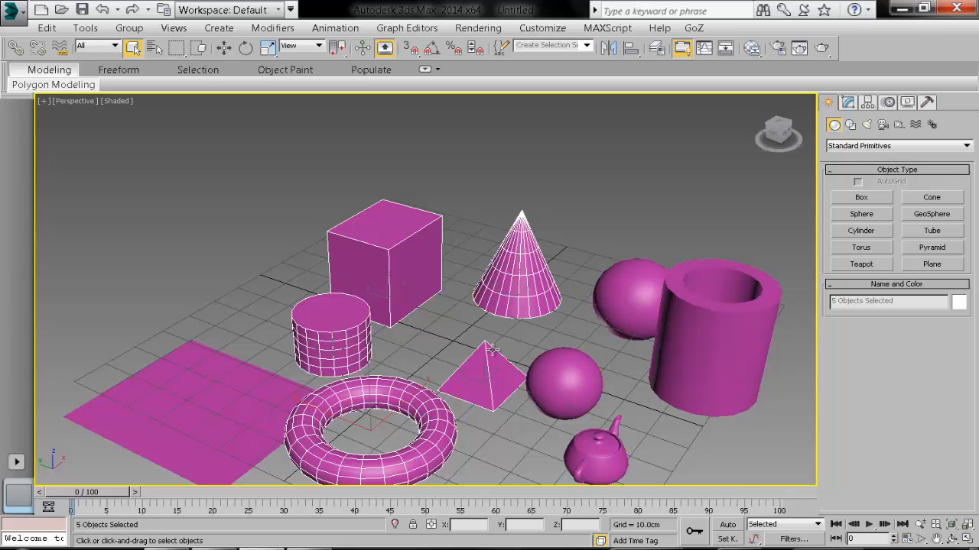
# - Remove the cylinder, box and cone from the multiple selection, and deselect the remaining objects
pyautogui.keyDown('alt'); pyautogui.click(321, 346); pyautogui.keyUp('alt')
pyautogui.keyDown('alt'); pyautogui.click(381, 275); pyautogui.keyUp('alt')
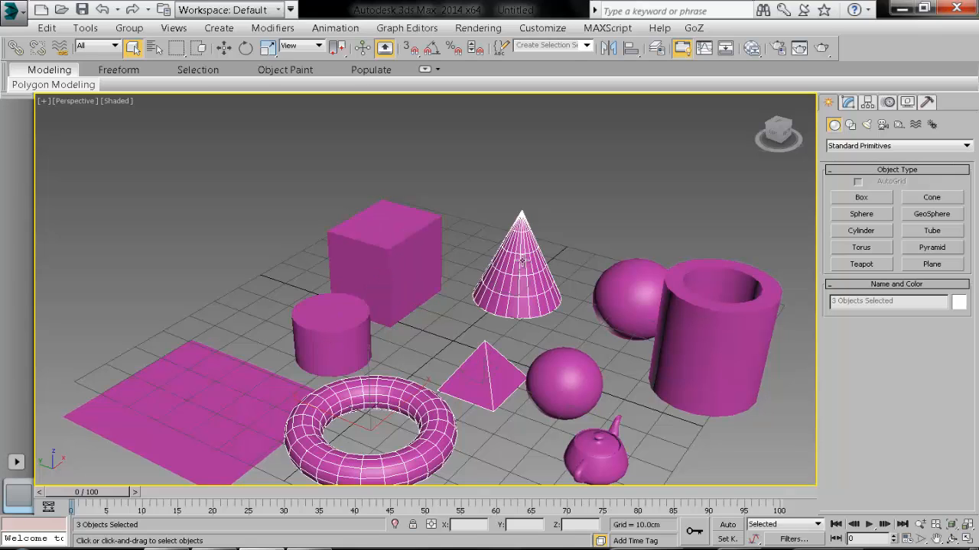
pyautogui.keyDown('alt'); pyautogui.click(519, 260); pyautogui.keyUp('alt')
pyautogui.click(458, 210)
# - Delete the box from the scene
pyautogui.click(382, 259)
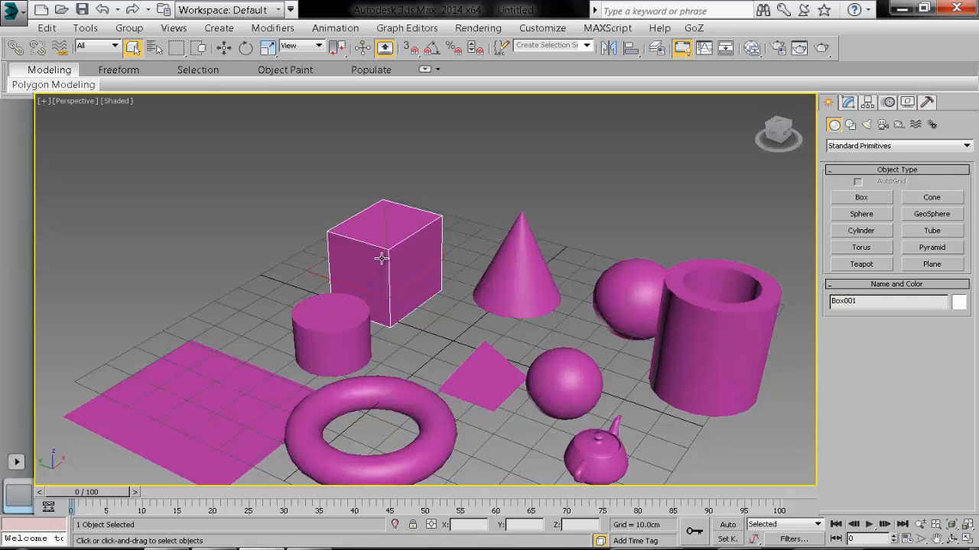
pyautogui.press('Delete')
pyautogui.scroll(-3, 336, 199)
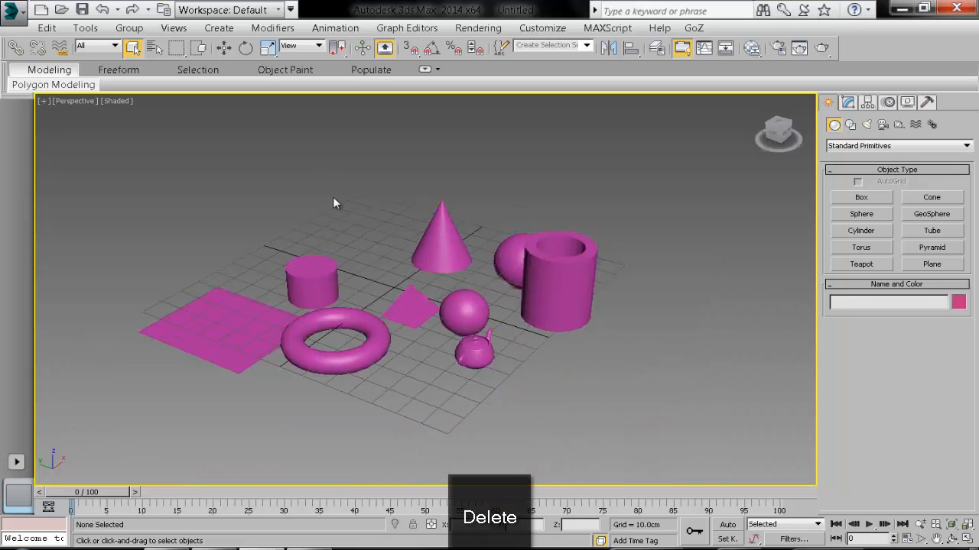
# - Select the cone and move it freehand to about 11 cm in Y and 8 cm in Z
pyautogui.moveTo(360, 242); pyautogui.dragTo(406, 255, button='middle')
pyautogui.moveTo(173, 165); pyautogui.dragTo(301, 243)
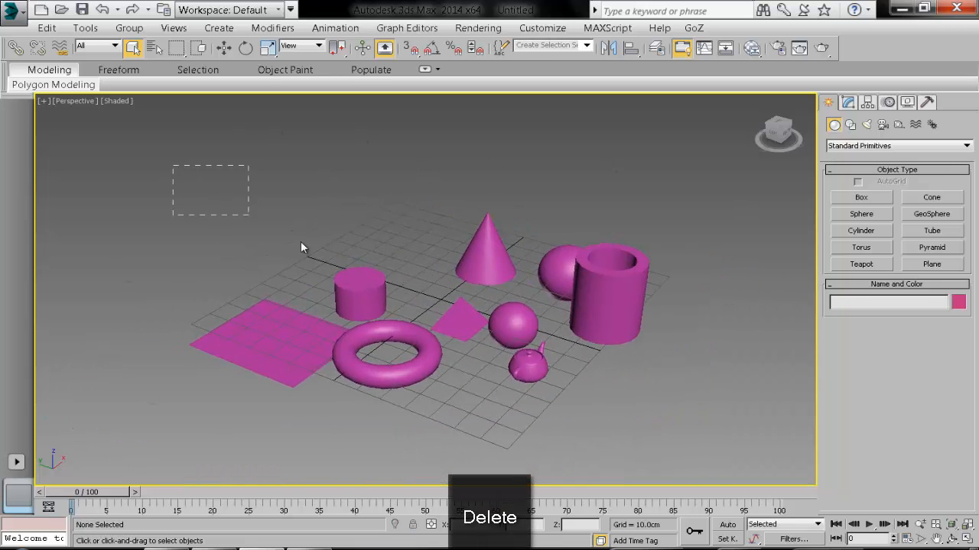
pyautogui.moveTo(727, 467); pyautogui.dragTo(727, 466)
pyautogui.keyDown('alt'); pyautogui.moveTo(563, 282); pyautogui.dragTo(543, 276, button='middle'); pyautogui.keyUp('alt')
pyautogui.scroll(3, 530, 286)
pyautogui.click(543, 276)
pyautogui.click(466, 273)
pyautogui.keyDown('alt'); pyautogui.moveTo(466, 273); pyautogui.dragTo(513, 293, button='middle'); pyautogui.keyUp('alt')
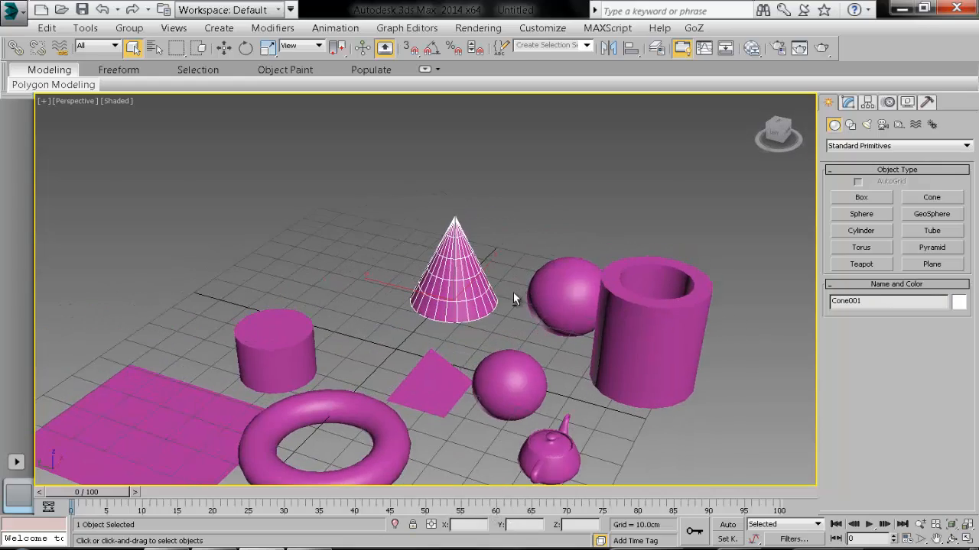
pyautogui.scroll(-5, 454, 323)
pyautogui.press('w')
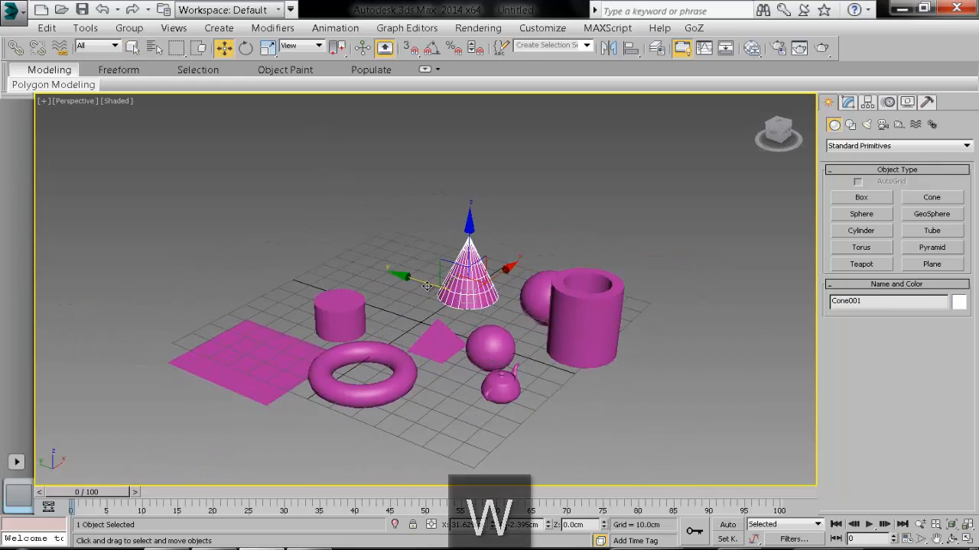
pyautogui.moveTo(394, 280); pyautogui.dragTo(388, 255)
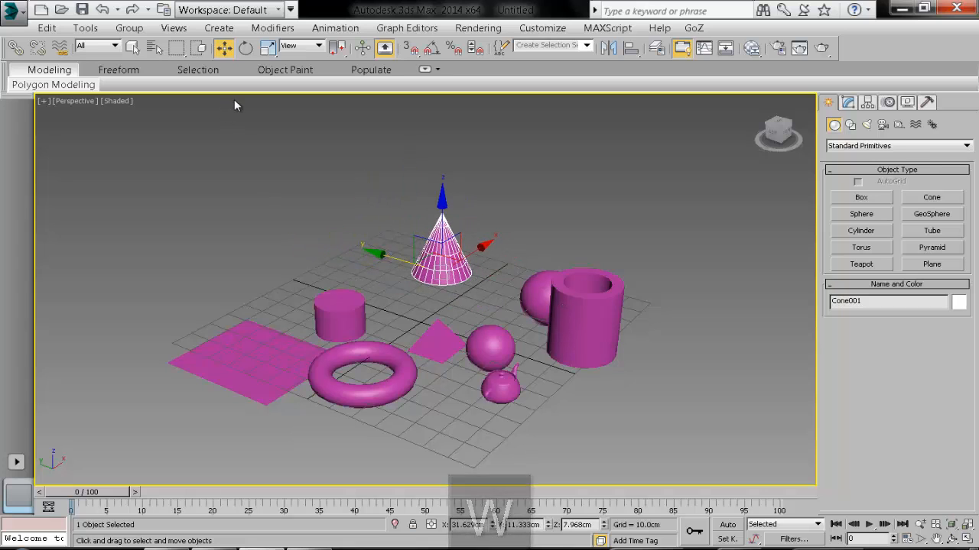
# - Rotate the cone to about 60, -27 and -35 degrees in X, Y and Z, and scale it uniformly to about 167 percent
pyautogui.press('e')
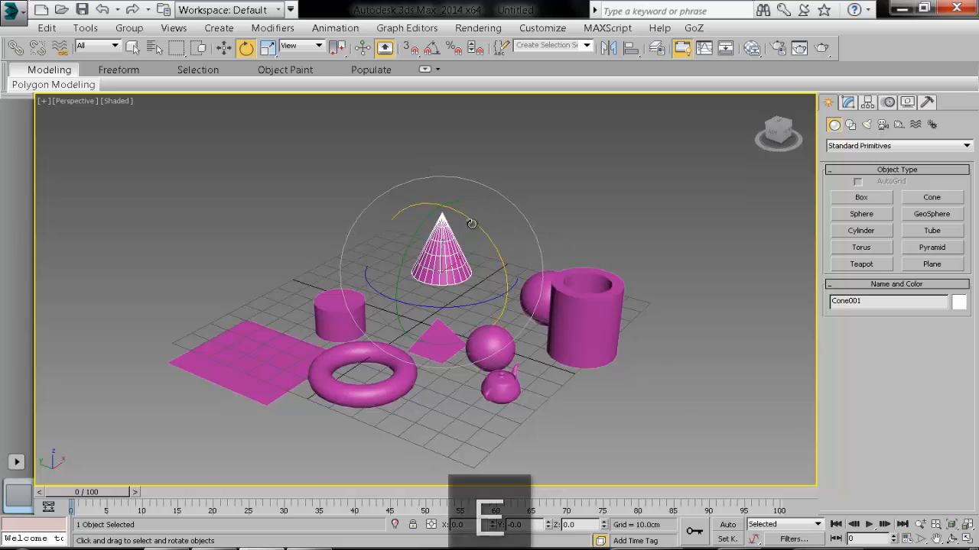
pyautogui.moveTo(428, 256); pyautogui.dragTo(517, 271)
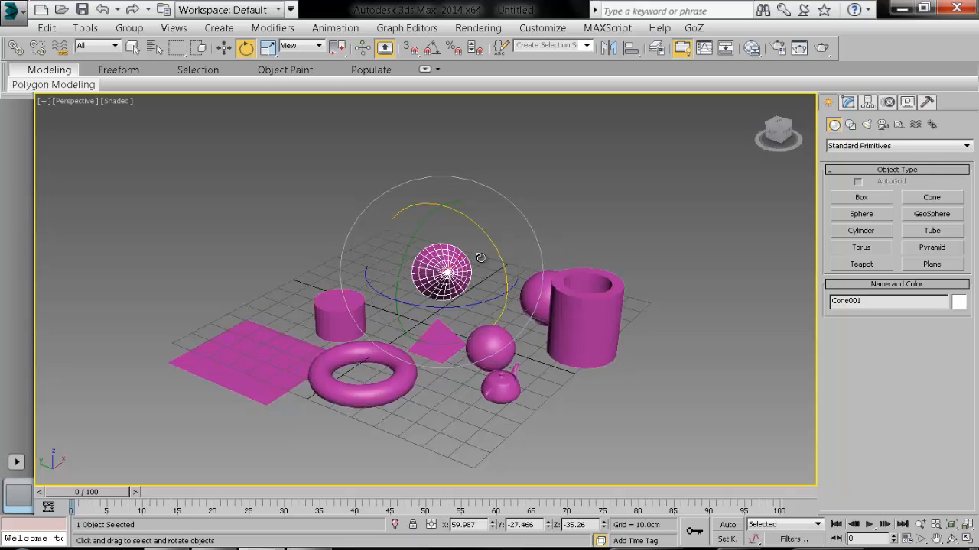
pyautogui.press('r')
pyautogui.moveTo(455, 256); pyautogui.dragTo(458, 229)
pyautogui.keyDown('alt'); pyautogui.moveTo(457, 229); pyautogui.dragTo(537, 205, button='middle'); pyautogui.keyUp('alt')
pyautogui.scroll(3, 490, 263)
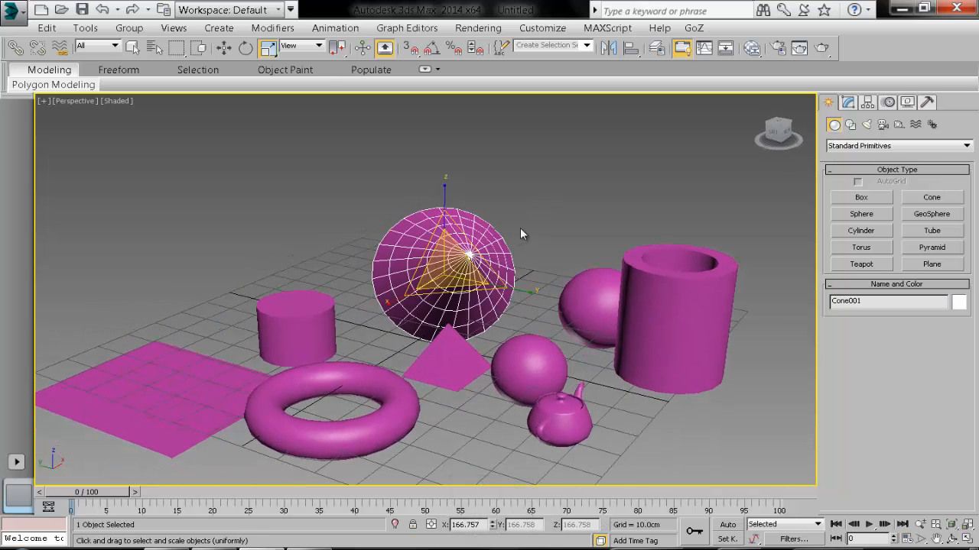
# - Select all objects in the scene with a selection window and delete them
pyautogui.moveTo(797, 120); pyautogui.dragTo(130, 496)
pyautogui.press('Delete')
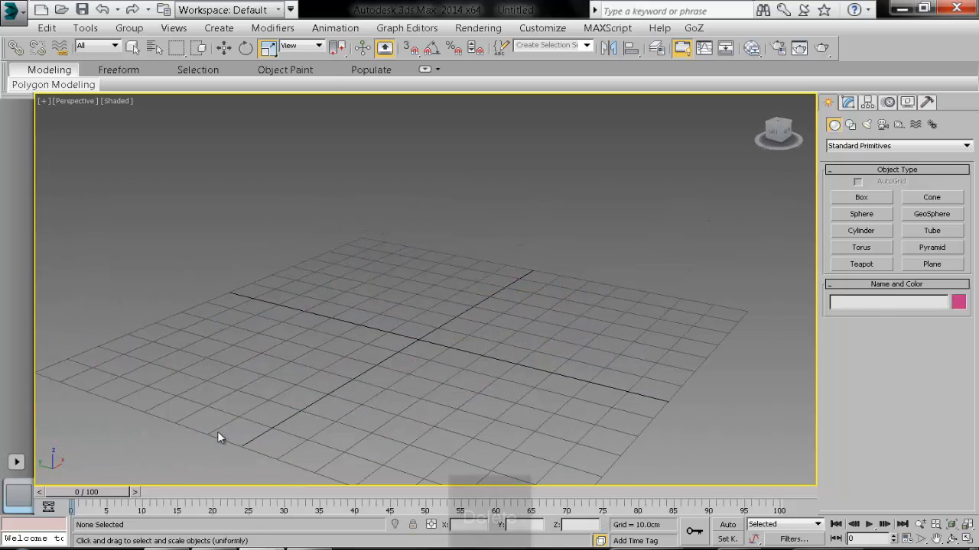
pyautogui.keyDown('alt'); pyautogui.moveTo(248, 386); pyautogui.dragTo(354, 331, button='middle'); pyautogui.keyUp('alt')
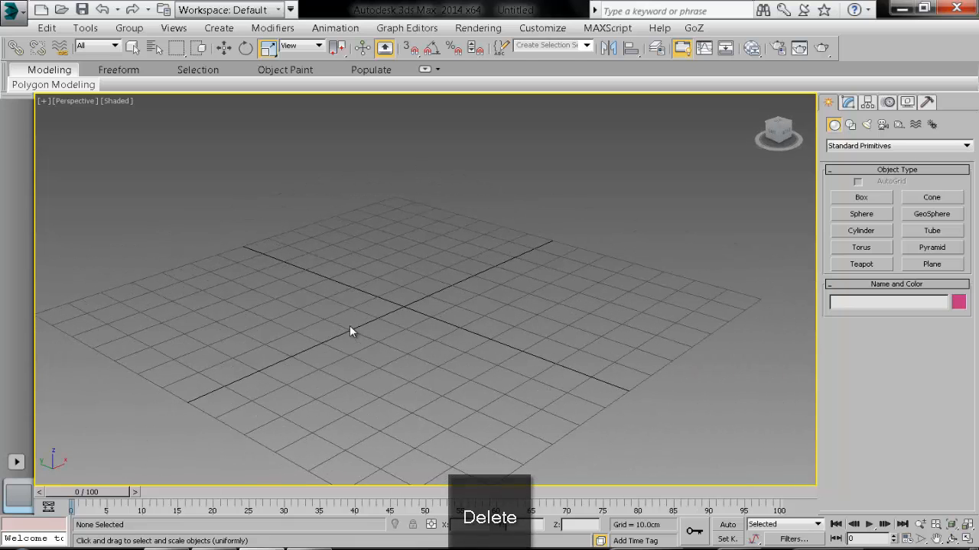
# - Create a box about 28 cm wide and 33 cm high on the grid
pyautogui.click(862, 197)
pyautogui.moveTo(533, 314); pyautogui.dragTo(545, 380)
pyautogui.click(552, 261)
pyautogui.press('r')
pyautogui.moveTo(594, 282); pyautogui.dragTo(588, 279, button='middle')
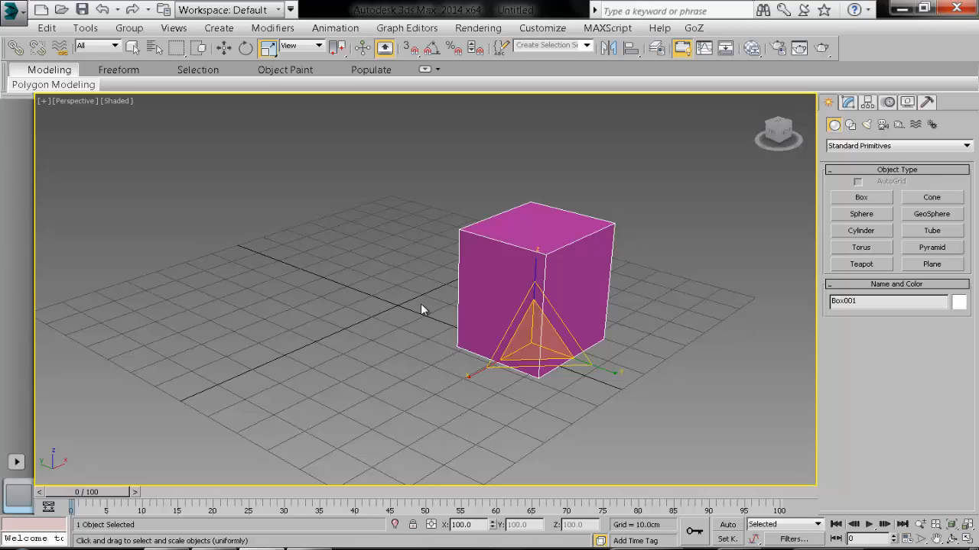
# - Set the box's length, width and height to 20 cm each
pyautogui.click(849, 104)
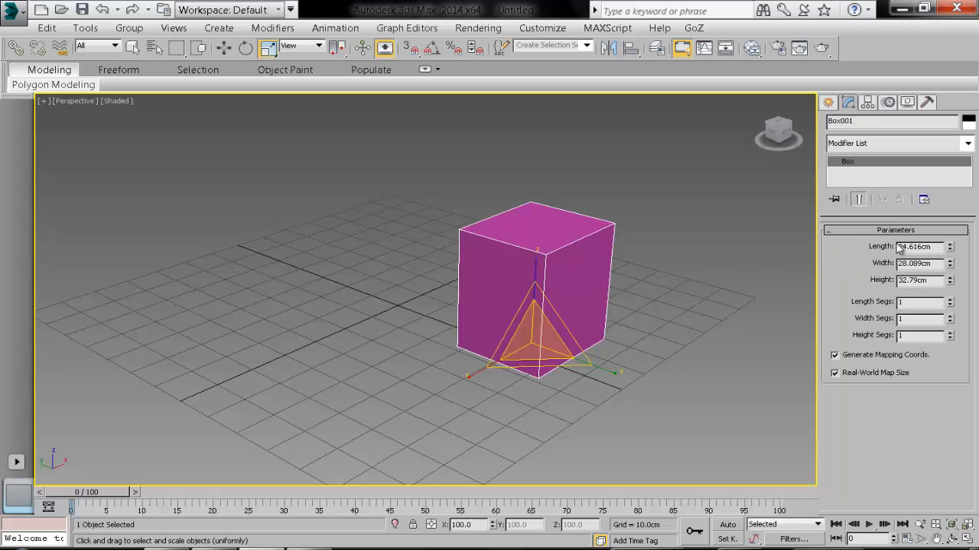
pyautogui.doubleClick(937, 246)
pyautogui.write('20')
pyautogui.click(936, 264)
pyautogui.doubleClick(936, 264)
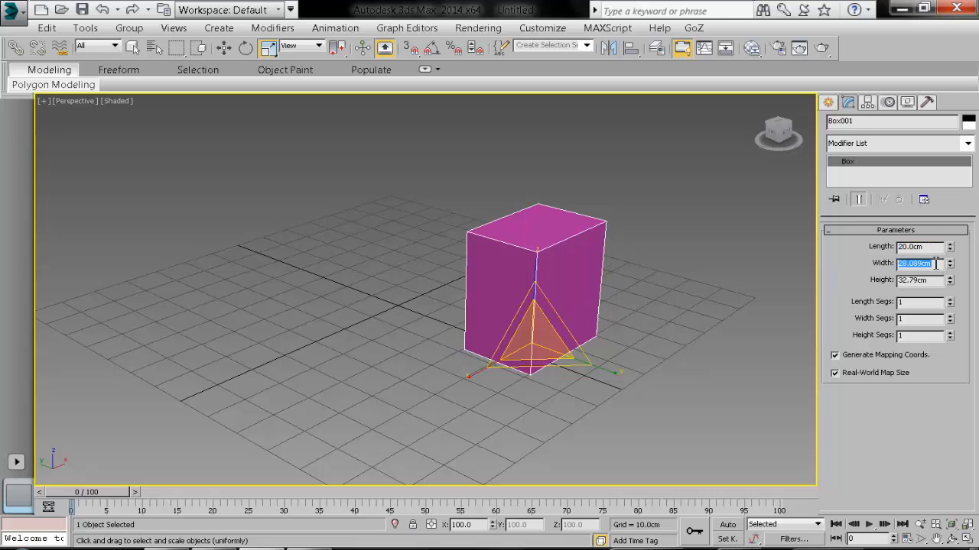
pyautogui.write('20')
pyautogui.click(939, 281)
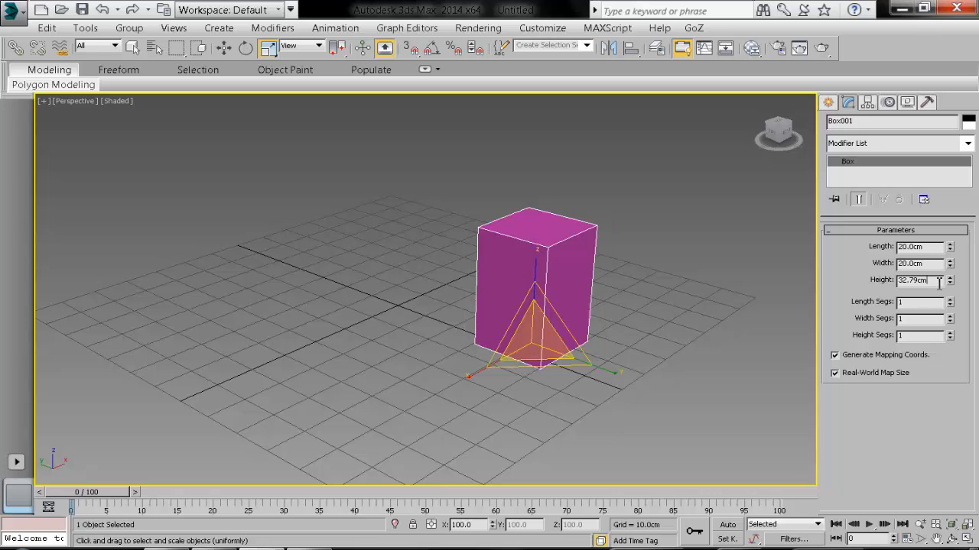
pyautogui.doubleClick(939, 281)
pyautogui.write('20')
pyautogui.click(938, 263)
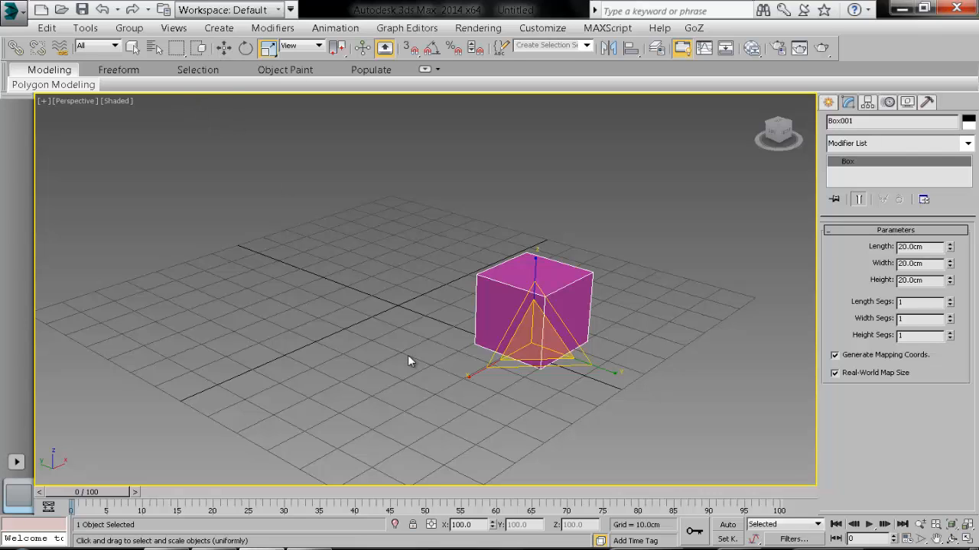
# - Move the box to the world origin by setting its absolute X and Y coordinates to 0 cm
pyautogui.click(223, 49)
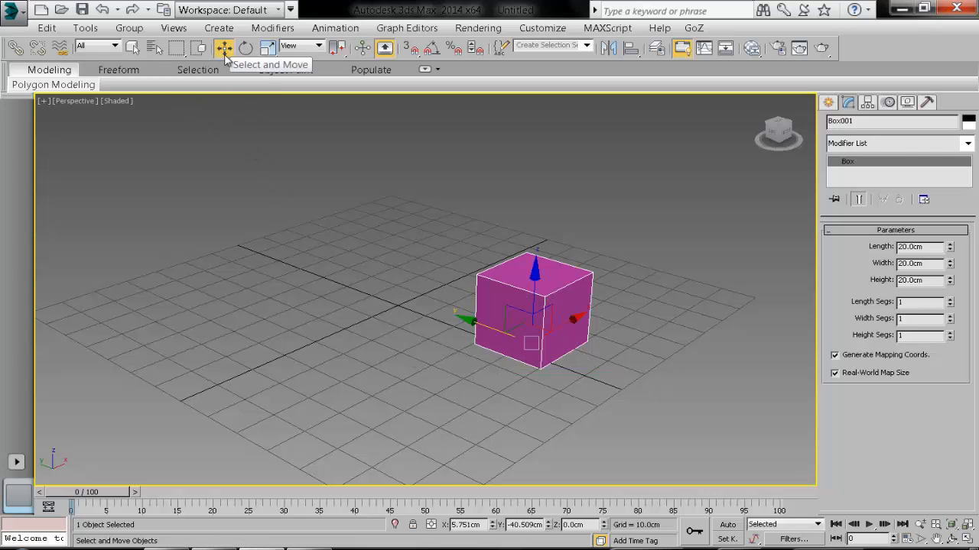
pyautogui.rightClick(224, 49)
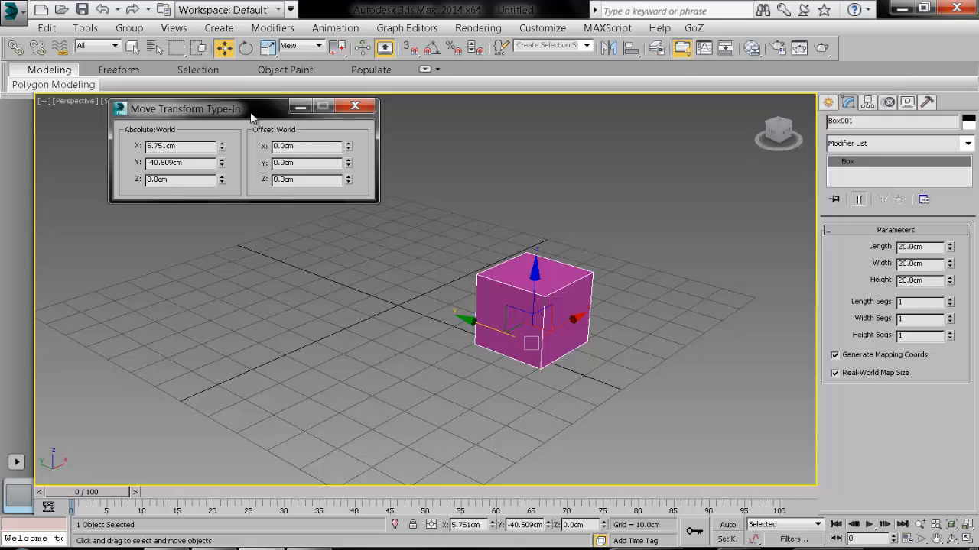
pyautogui.moveTo(248, 103); pyautogui.dragTo(665, 145)
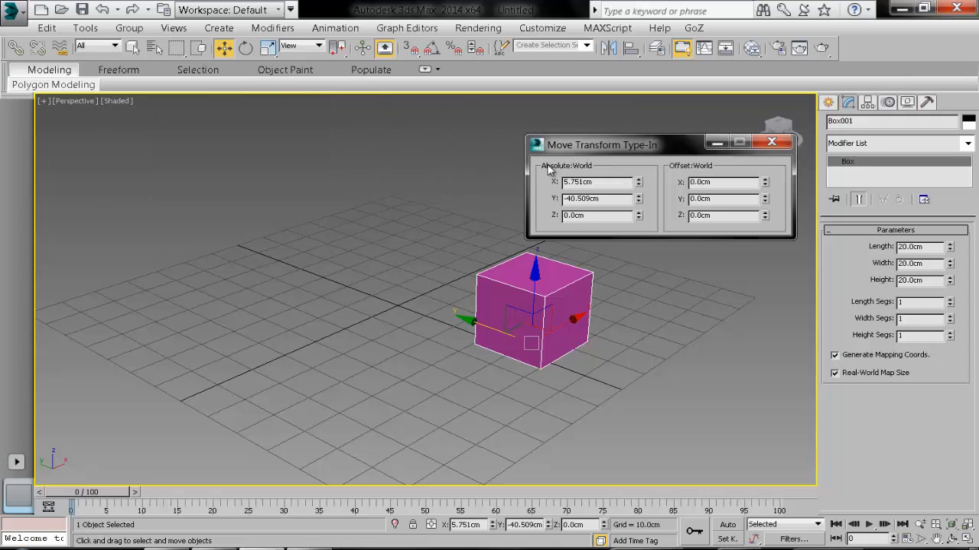
pyautogui.doubleClick(606, 182)
pyautogui.write('0')
pyautogui.press('Tab')
pyautogui.doubleClick(619, 199)
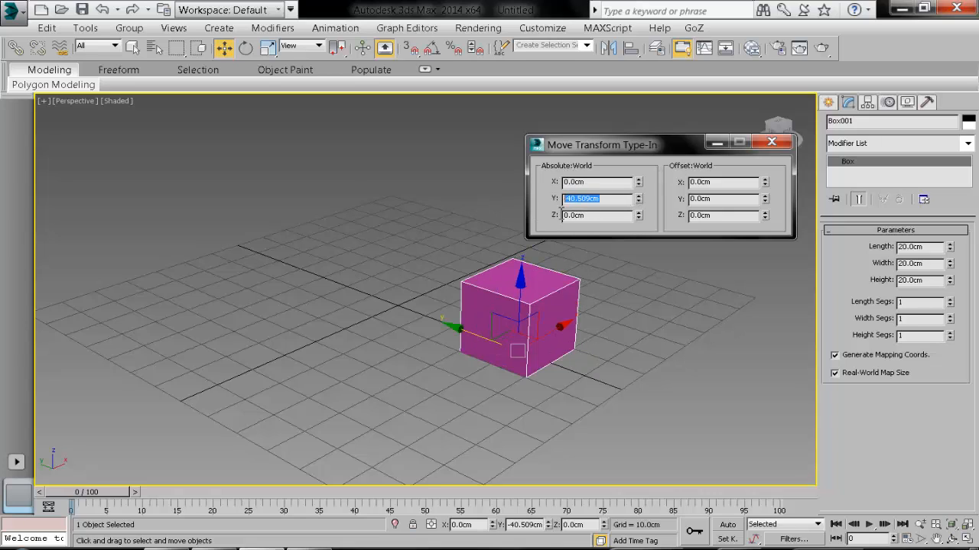
pyautogui.write('0')
pyautogui.press('Tab')
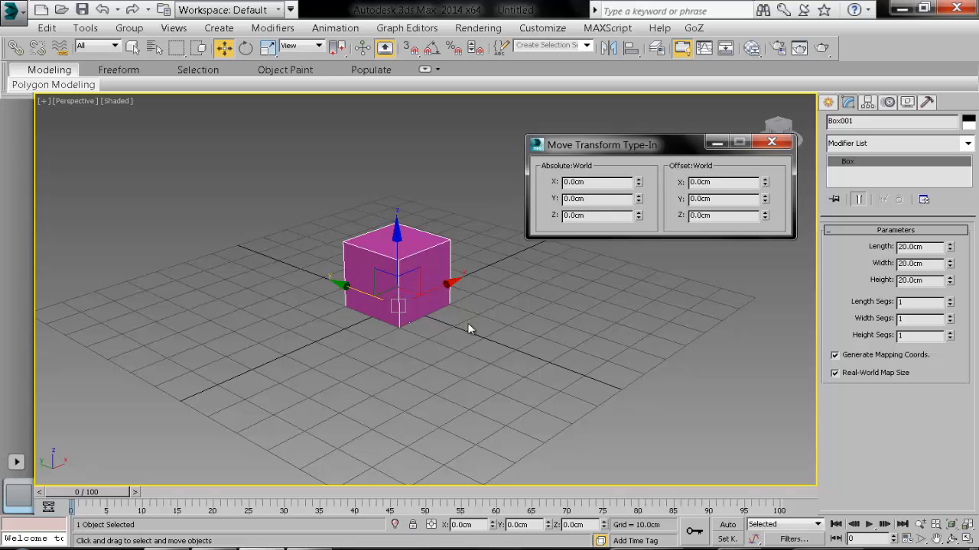
pyautogui.keyDown('alt'); pyautogui.moveTo(421, 366); pyautogui.dragTo(447, 334, button='middle'); pyautogui.keyUp('alt')
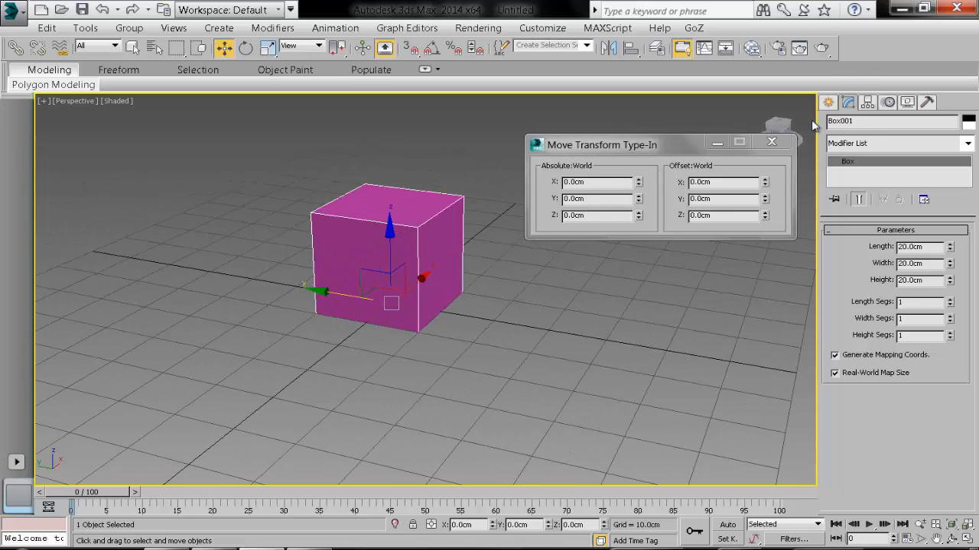
pyautogui.click(771, 141)
pyautogui.keyDown('alt'); pyautogui.moveTo(581, 214); pyautogui.dragTo(430, 267, button='middle'); pyautogui.keyUp('alt')
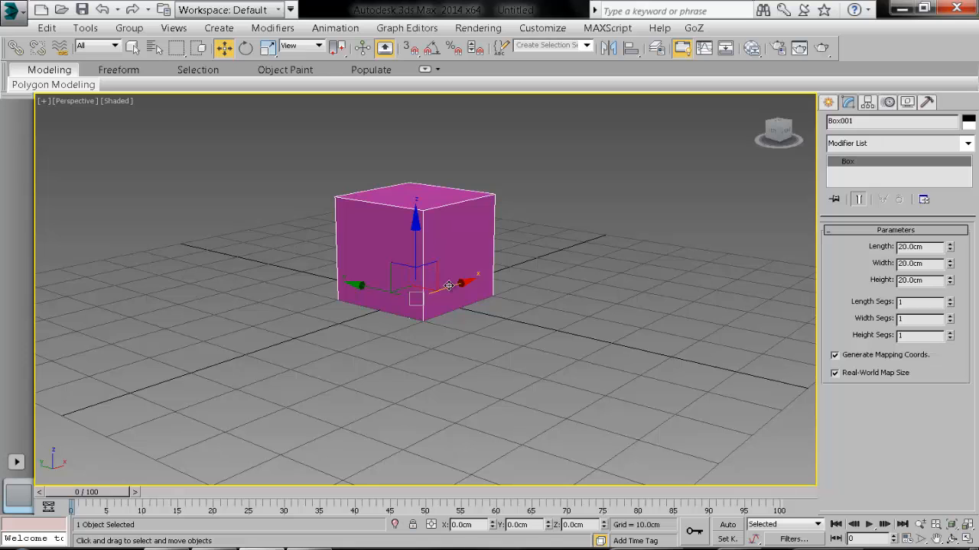
pyautogui.keyDown('alt'); pyautogui.moveTo(448, 285); pyautogui.dragTo(456, 268, button='middle'); pyautogui.keyUp('alt')
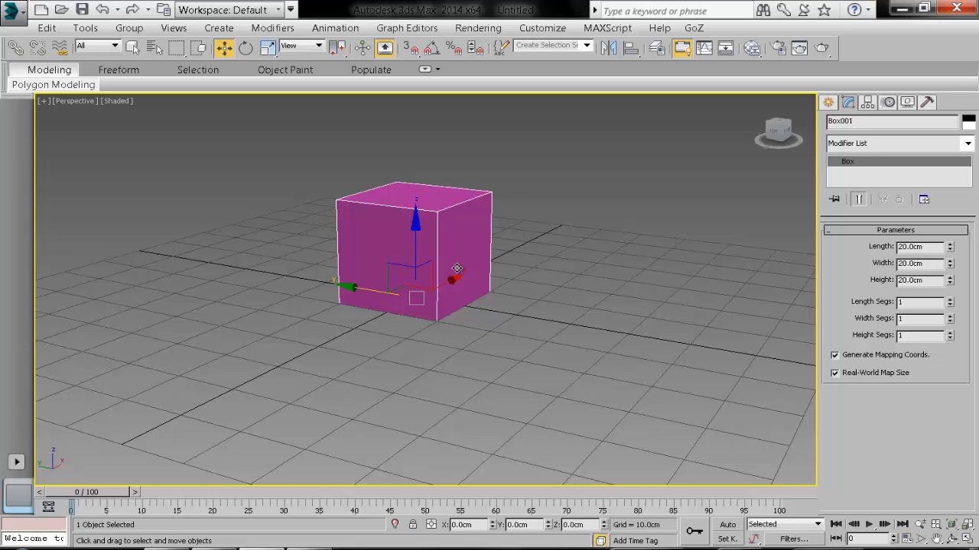
pyautogui.keyDown('alt'); pyautogui.moveTo(493, 273); pyautogui.dragTo(481, 276, button='middle'); pyautogui.keyUp('alt')
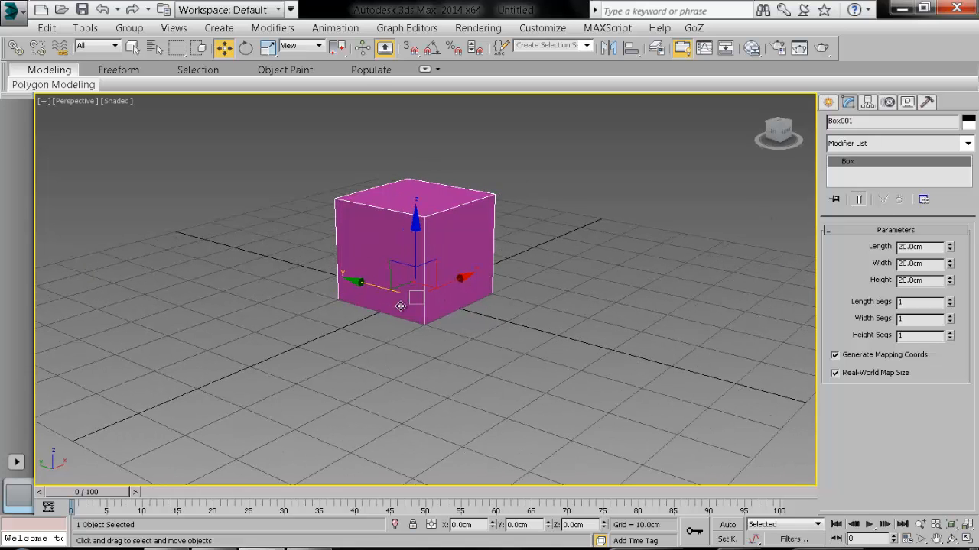
pyautogui.keyDown('alt'); pyautogui.moveTo(405, 294); pyautogui.dragTo(525, 329, button='middle'); pyautogui.keyUp('alt')
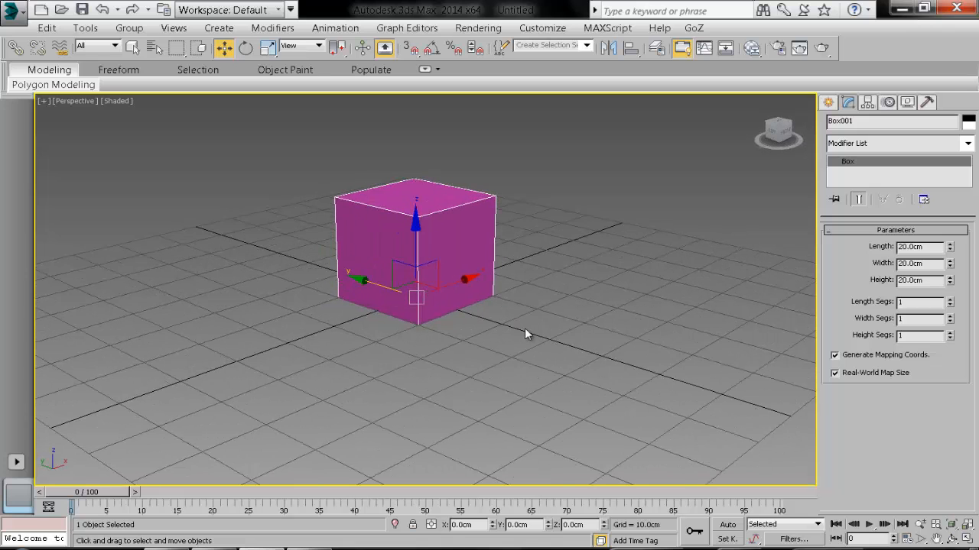
# - Create a sphere on the grid beside the box, centred at about 3 cm in X and -40 cm in Y
pyautogui.click(828, 103)
pyautogui.click(856, 214)
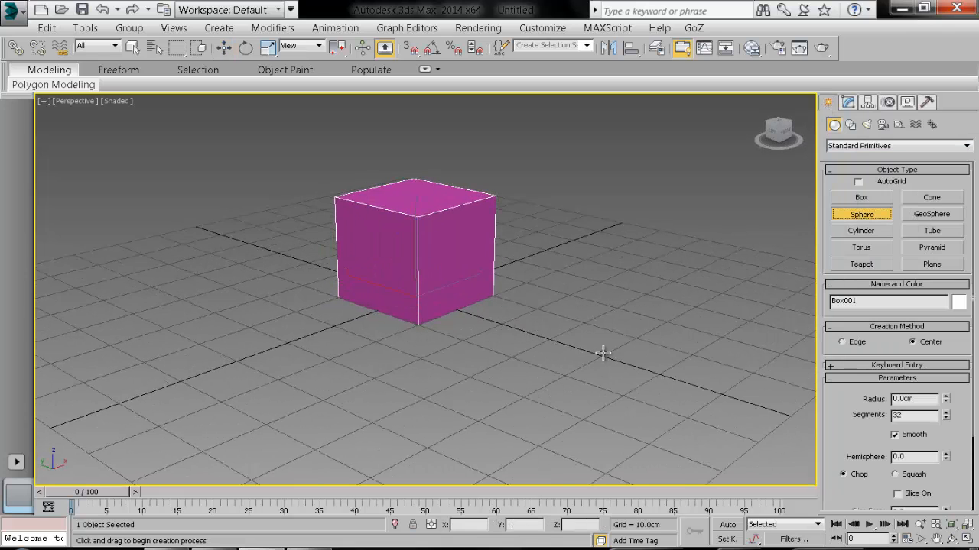
pyautogui.moveTo(617, 350); pyautogui.dragTo(681, 354)
pyautogui.rightClick(680, 354)
pyautogui.keyDown('alt'); pyautogui.moveTo(680, 354); pyautogui.dragTo(700, 283, button='middle'); pyautogui.keyUp('alt')
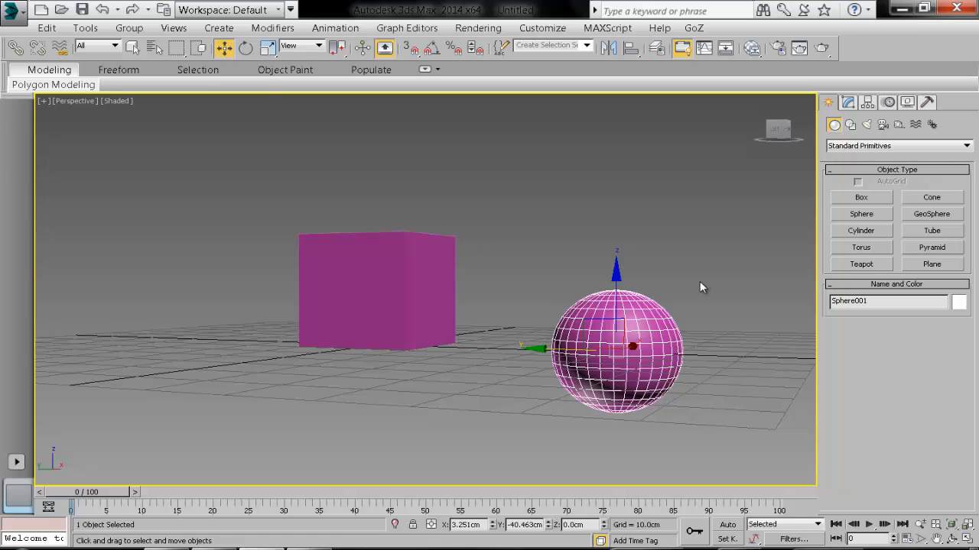
pyautogui.keyDown('alt'); pyautogui.moveTo(636, 332); pyautogui.dragTo(632, 344, button='middle'); pyautogui.keyUp('alt')
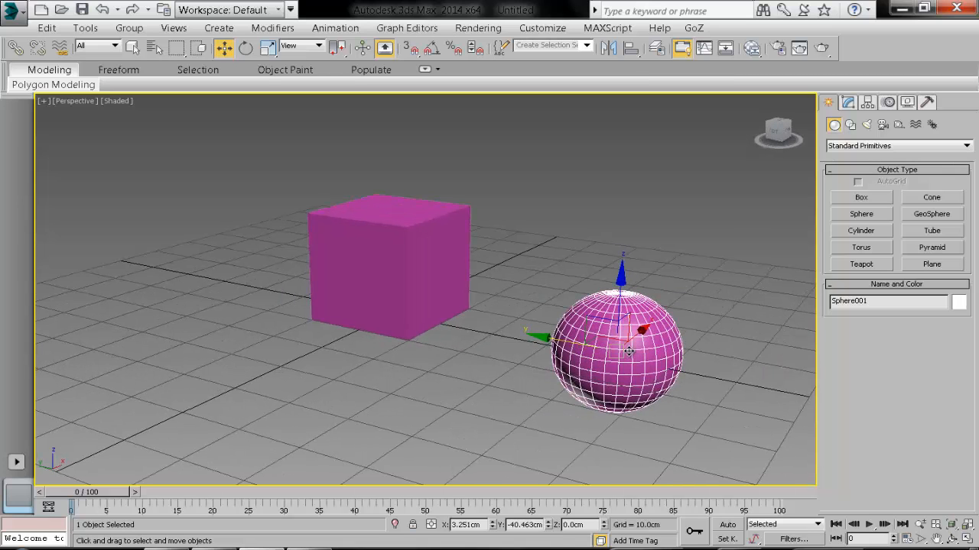
# - Select the box and the sphere together and delete both
pyautogui.moveTo(686, 283); pyautogui.dragTo(354, 365)
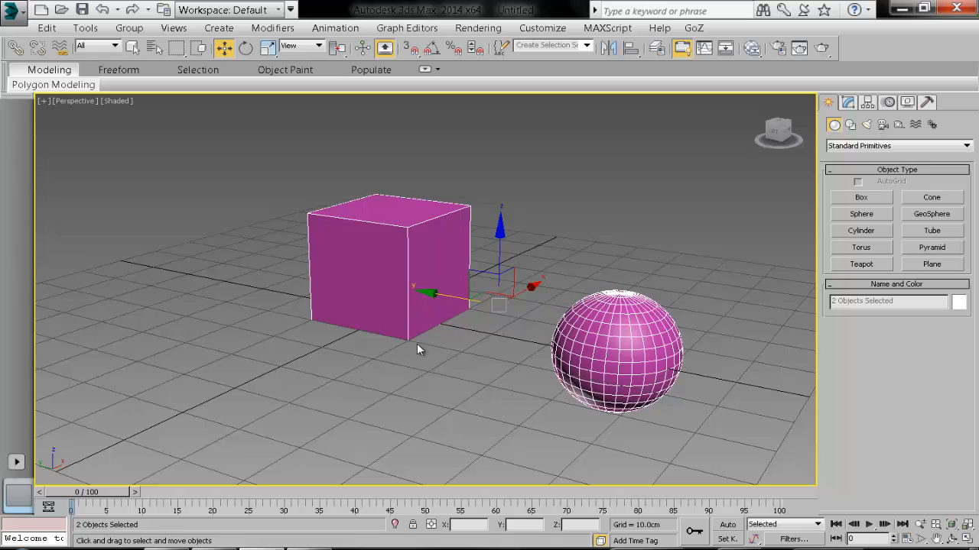
pyautogui.press('Delete')
pyautogui.keyDown('alt'); pyautogui.moveTo(422, 302); pyautogui.dragTo(449, 303, button='middle'); pyautogui.keyUp('alt')
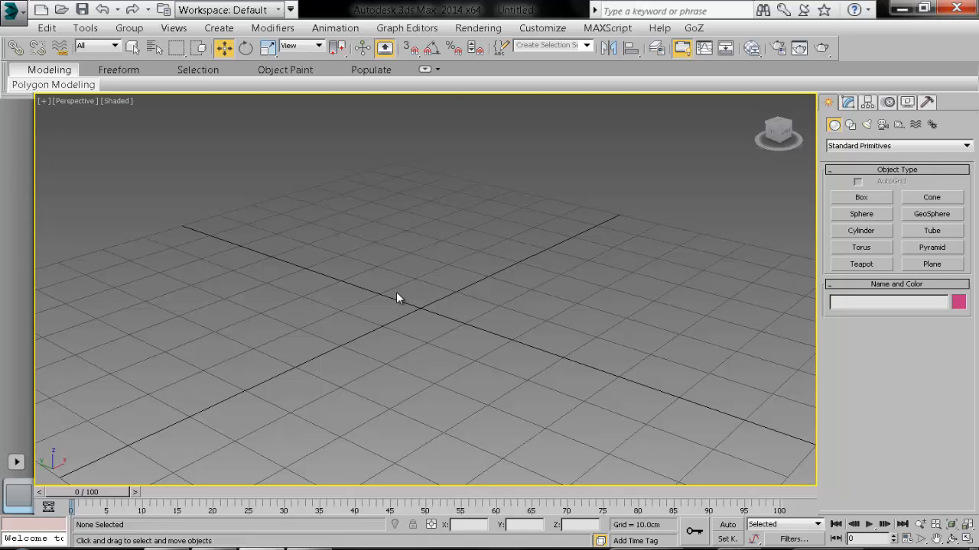
pyautogui.keyDown('alt'); pyautogui.moveTo(459, 159); pyautogui.dragTo(512, 250, button='middle'); pyautogui.keyUp('alt')
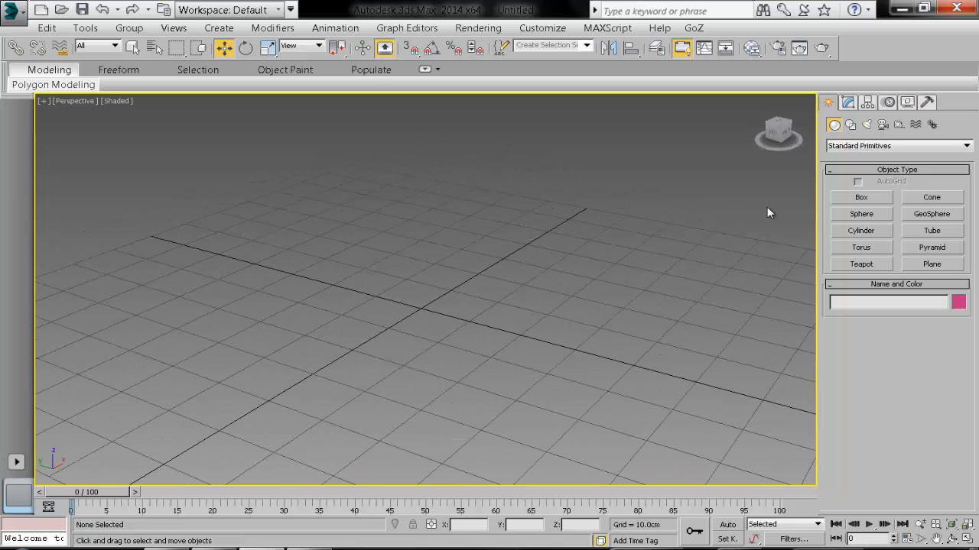
# - Create a box at the centre of the grid, about 22.6 cm long, 21.4 cm wide and 27.5 cm high
pyautogui.click(861, 197)
pyautogui.moveTo(408, 280); pyautogui.dragTo(448, 331)
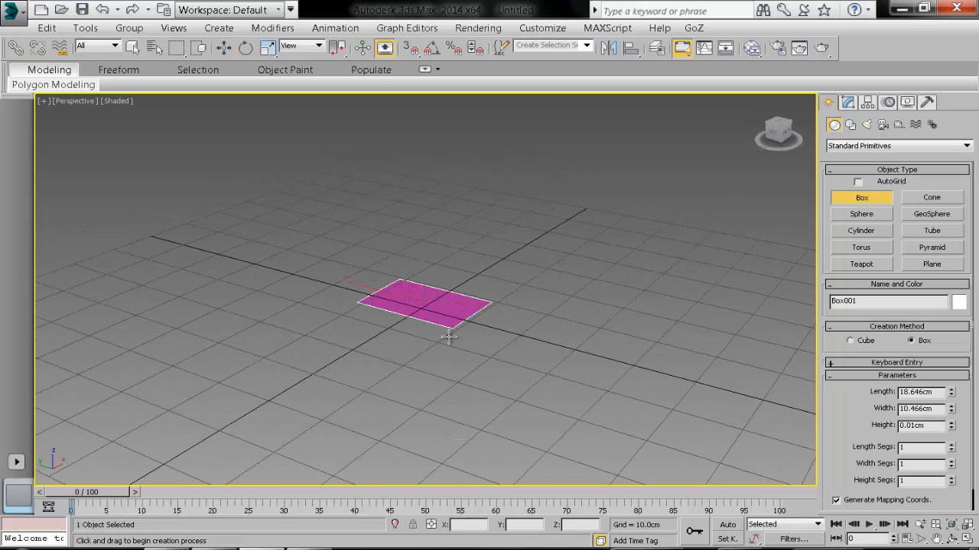
pyautogui.click(461, 212)
pyautogui.press('w')
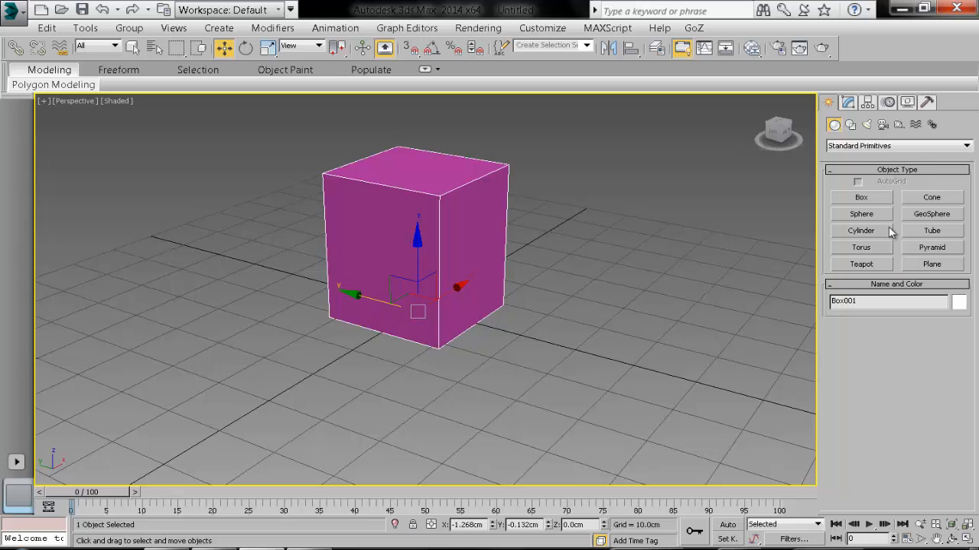
# - Create a standard sphere on the grid beside the box, similar to it in size
pyautogui.click(865, 215)
pyautogui.moveTo(601, 318); pyautogui.dragTo(699, 352)
pyautogui.rightClick(686, 214)
pyautogui.moveTo(607, 216); pyautogui.dragTo(565, 215, button='middle')
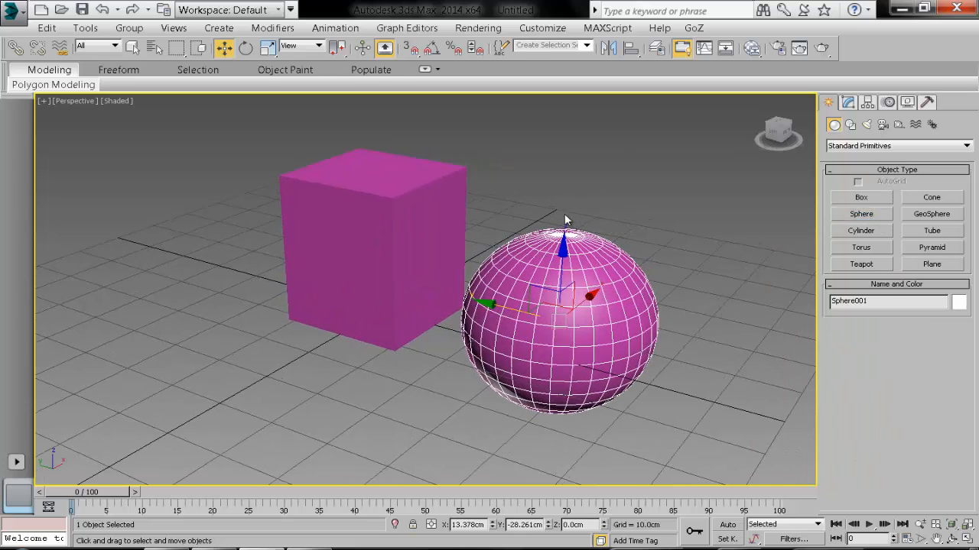
# - Select both objects and examine the faces, edges and segments of the box and the sphere up close
pyautogui.hotkey('ctrl', 'a')
pyautogui.keyDown('alt'); pyautogui.moveTo(432, 327); pyautogui.dragTo(449, 302, button='middle'); pyautogui.keyUp('alt')
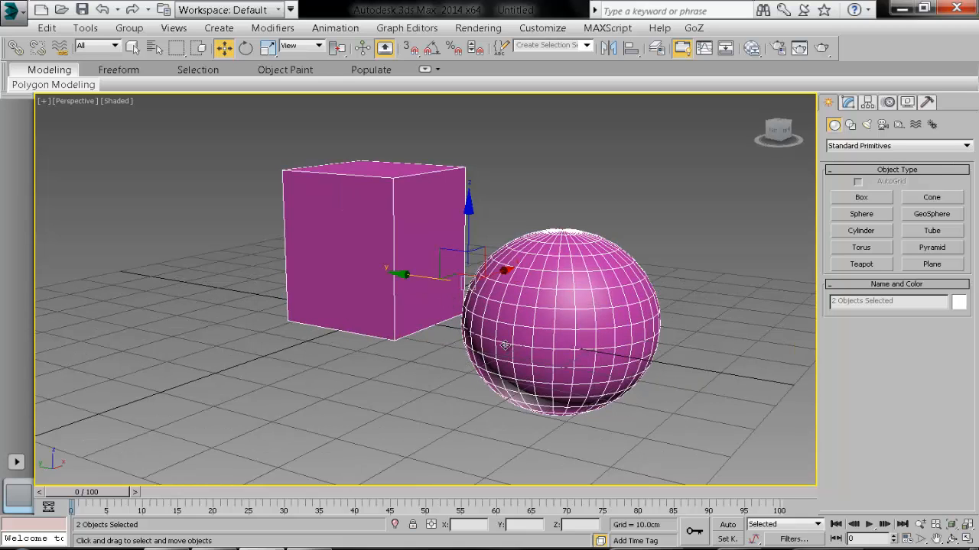
pyautogui.keyDown('alt'); pyautogui.moveTo(505, 345); pyautogui.dragTo(505, 342, button='middle'); pyautogui.keyUp('alt')
pyautogui.moveTo(551, 288); pyautogui.dragTo(542, 291, button='middle')
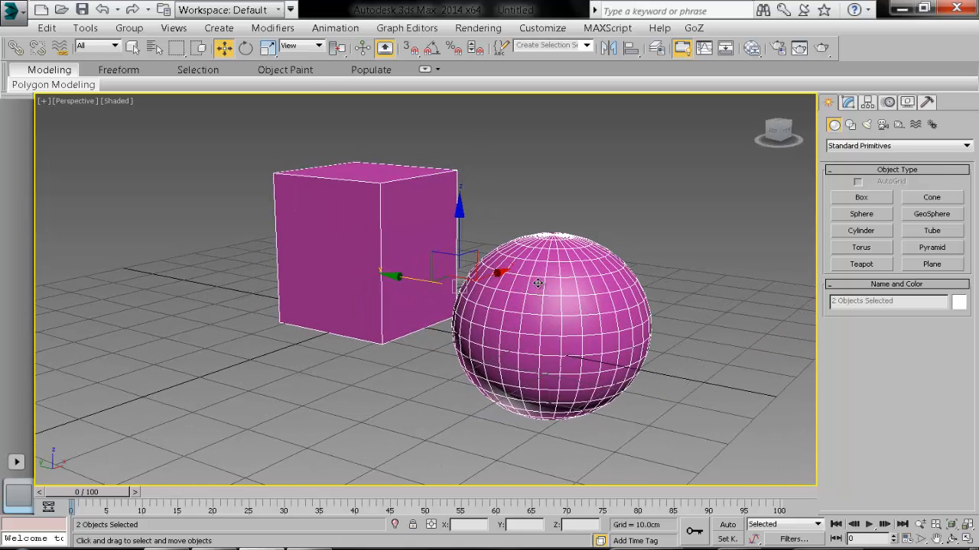
pyautogui.scroll(3, 535, 282)
pyautogui.moveTo(492, 252); pyautogui.dragTo(507, 272, button='middle')
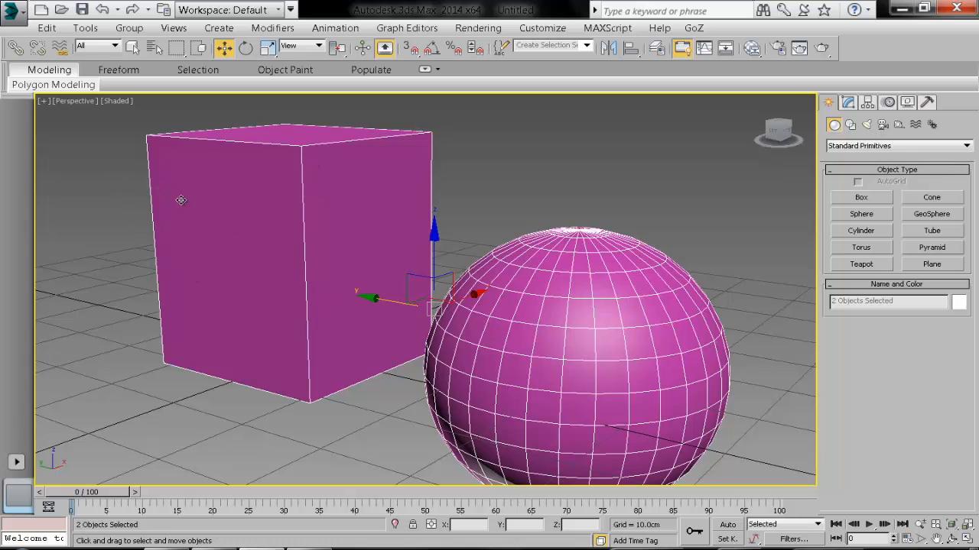
pyautogui.keyDown('alt'); pyautogui.moveTo(181, 199); pyautogui.dragTo(186, 202, button='middle'); pyautogui.keyUp('alt')
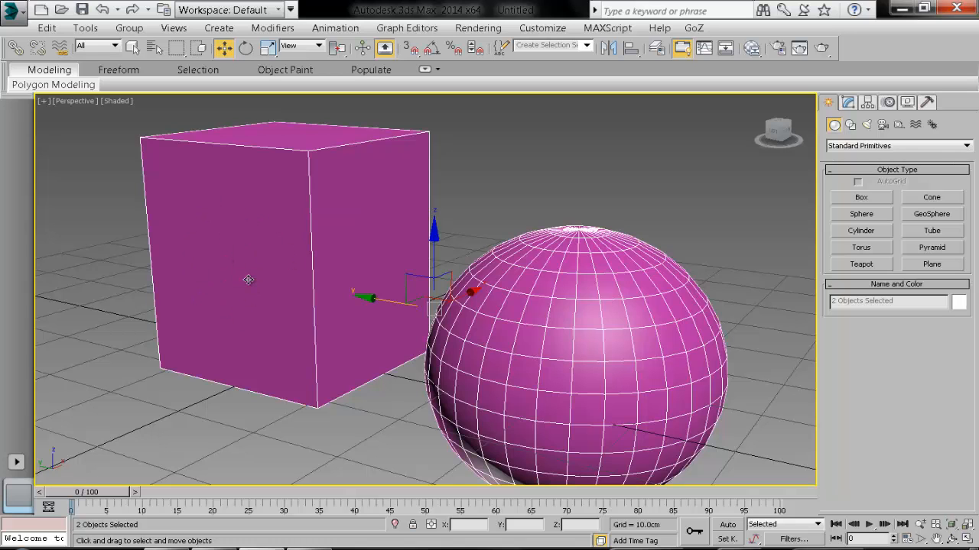
pyautogui.moveTo(639, 278); pyautogui.dragTo(525, 206, button='middle')
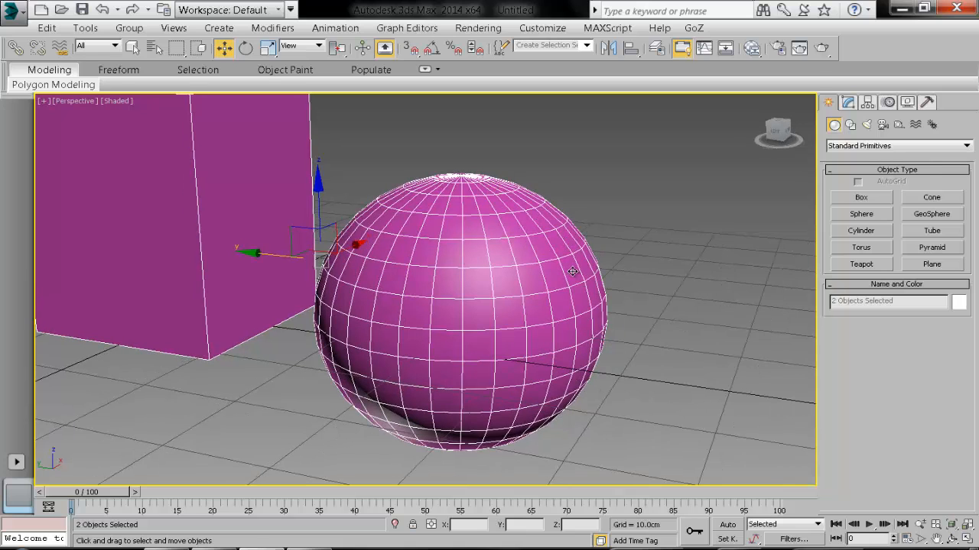
pyautogui.scroll(5, 566, 275)
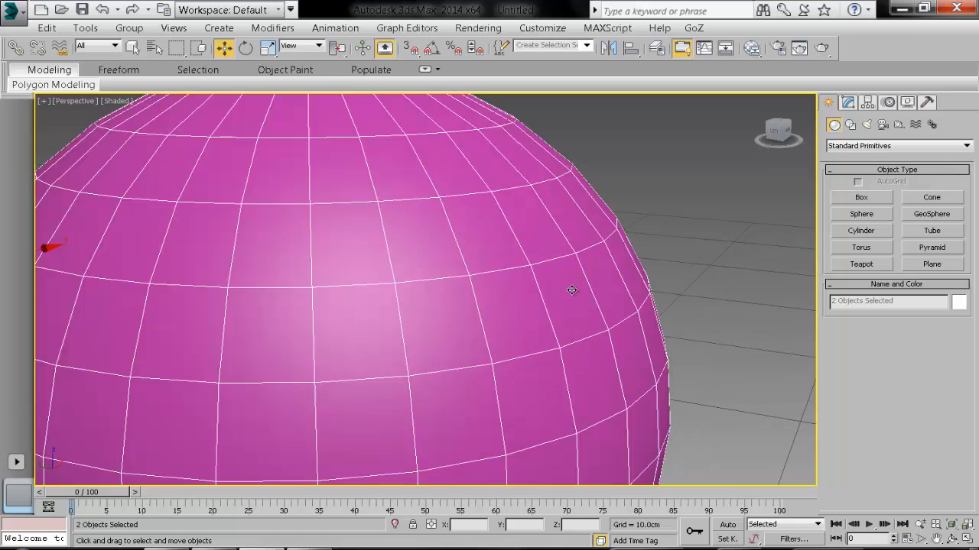
pyautogui.keyDown('alt'); pyautogui.moveTo(454, 129); pyautogui.dragTo(458, 176, button='middle'); pyautogui.keyUp('alt')
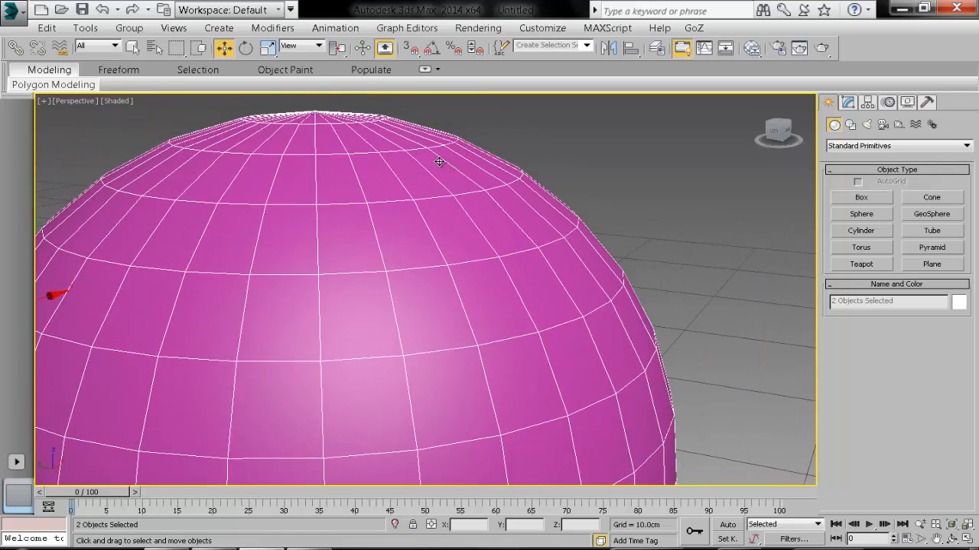
pyautogui.scroll(-6, 486, 226)
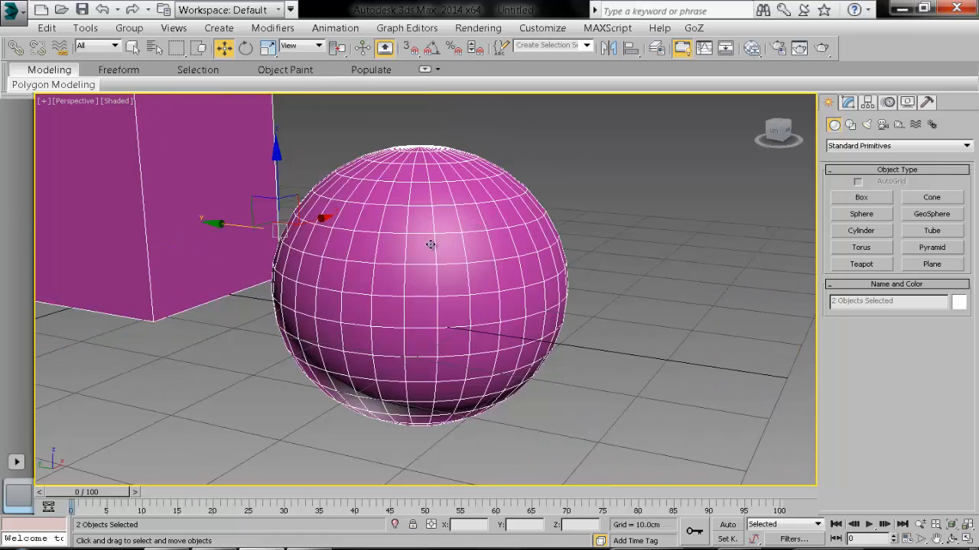
pyautogui.scroll(-5, 549, 295)
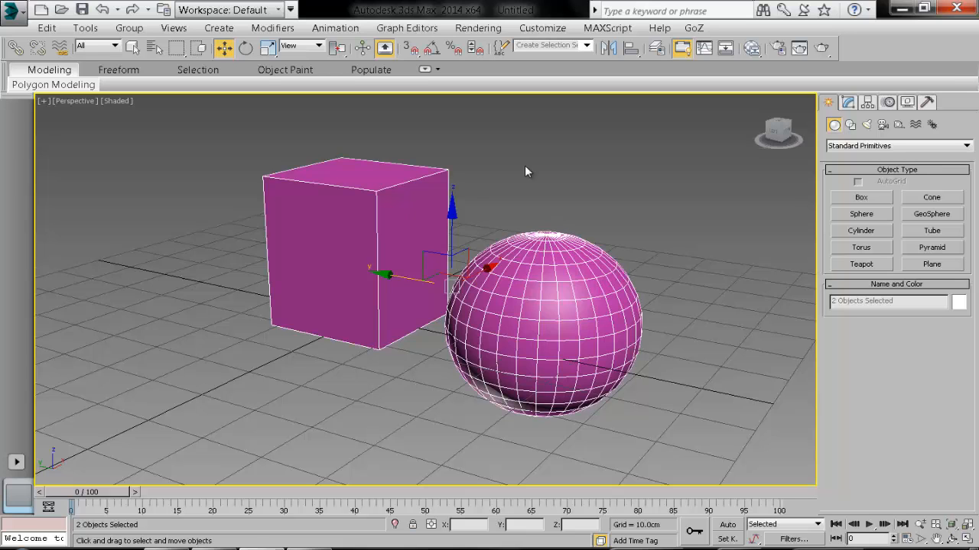
pyautogui.scroll(5, 334, 314)
pyautogui.moveTo(333, 313); pyautogui.dragTo(332, 321, button='middle')
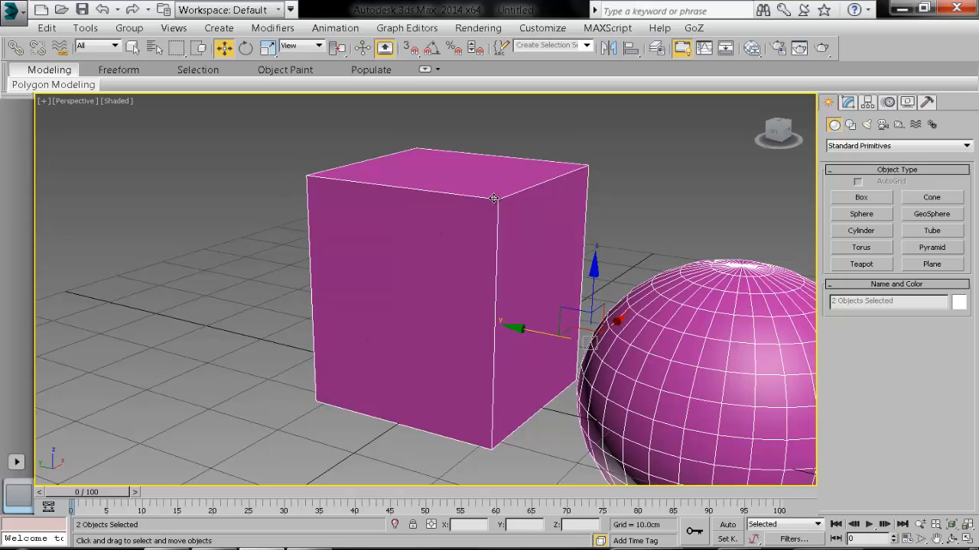
# - Create a geosphere with 4 segments and the Icosa base type on the opposite side of the box from the sphere
pyautogui.click(912, 214)
pyautogui.moveTo(482, 269); pyautogui.dragTo(642, 185, button='middle')
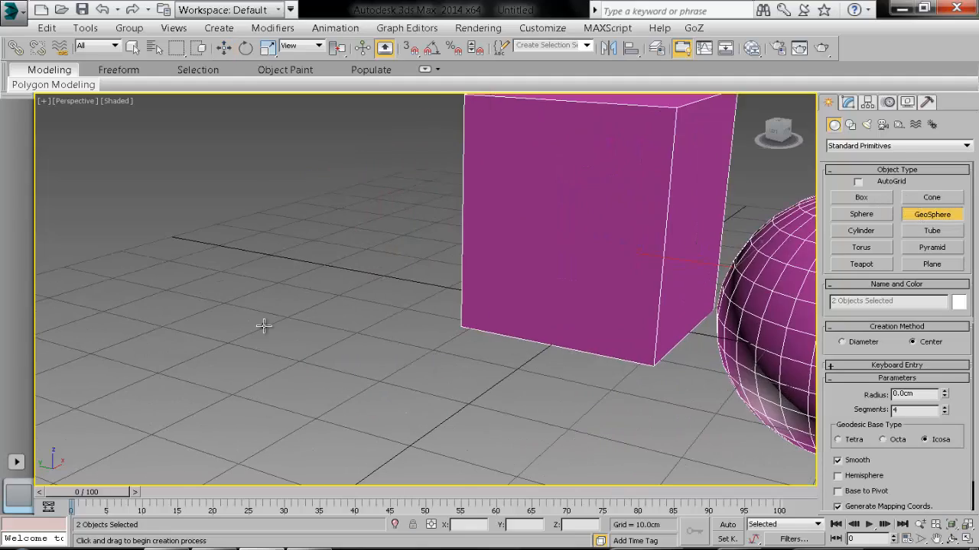
pyautogui.moveTo(263, 326); pyautogui.dragTo(332, 365)
pyautogui.press('w')
pyautogui.scroll(3, 422, 302)
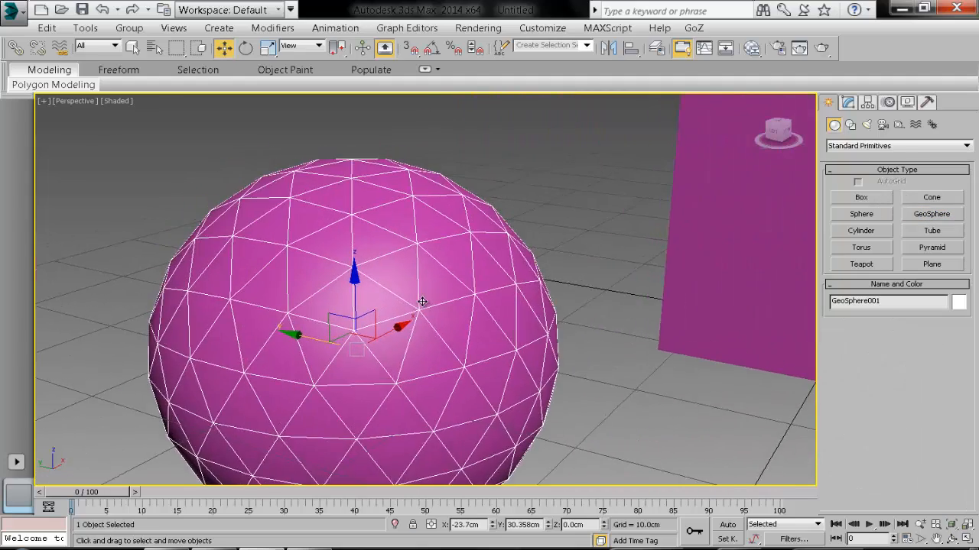
pyautogui.scroll(2, 422, 302)
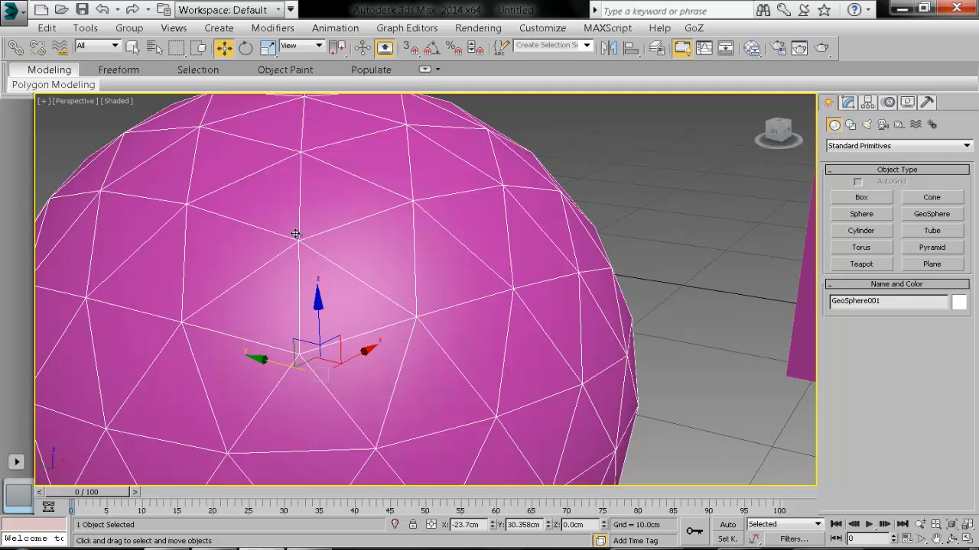
# - Select the box and the standard sphere in turn to compare their wireframe faces with the geosphere's triangular mesh
pyautogui.scroll(-2, 338, 260)
pyautogui.moveTo(459, 248); pyautogui.dragTo(329, 238, button='middle')
pyautogui.moveTo(459, 211); pyautogui.dragTo(267, 284, button='middle')
pyautogui.scroll(-2, 394, 238)
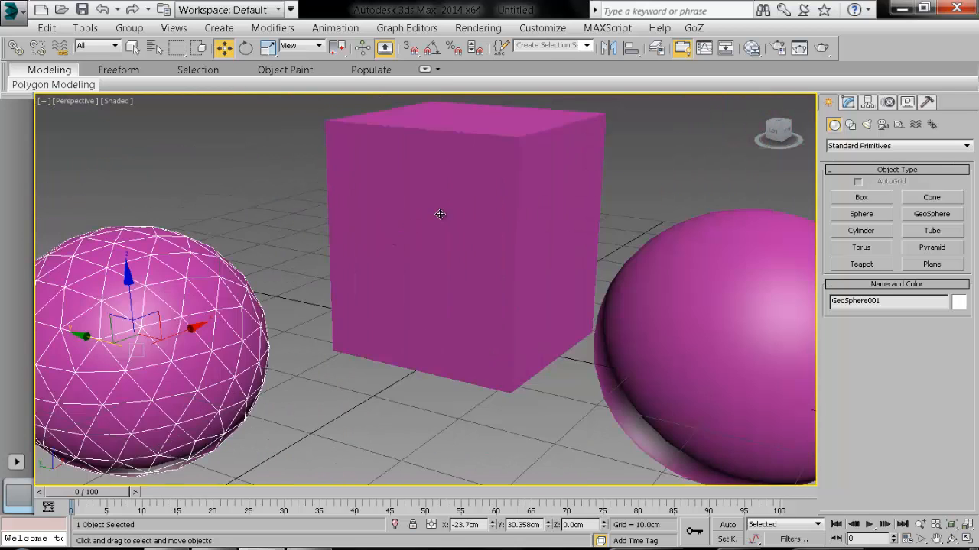
pyautogui.click(439, 214)
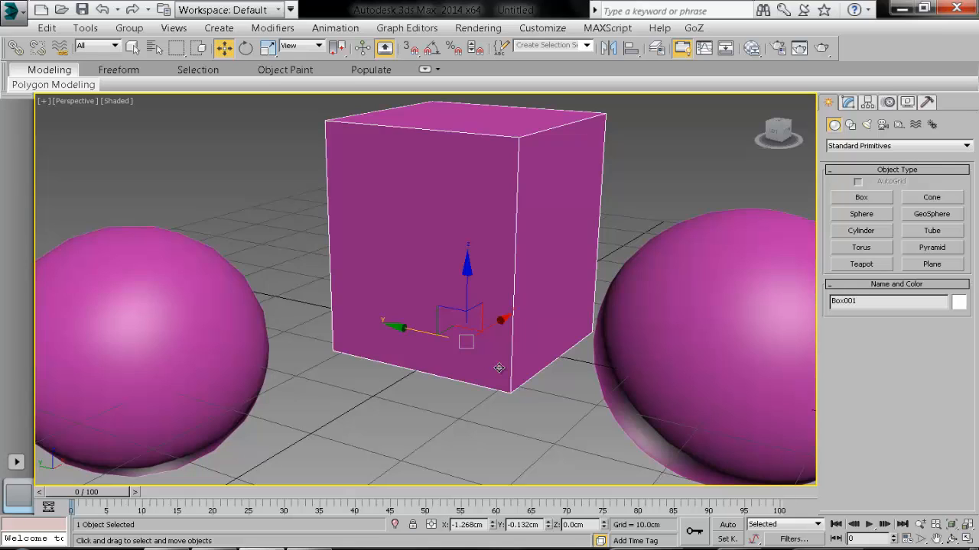
pyautogui.moveTo(646, 371); pyautogui.dragTo(523, 322, button='middle')
pyautogui.click(526, 324)
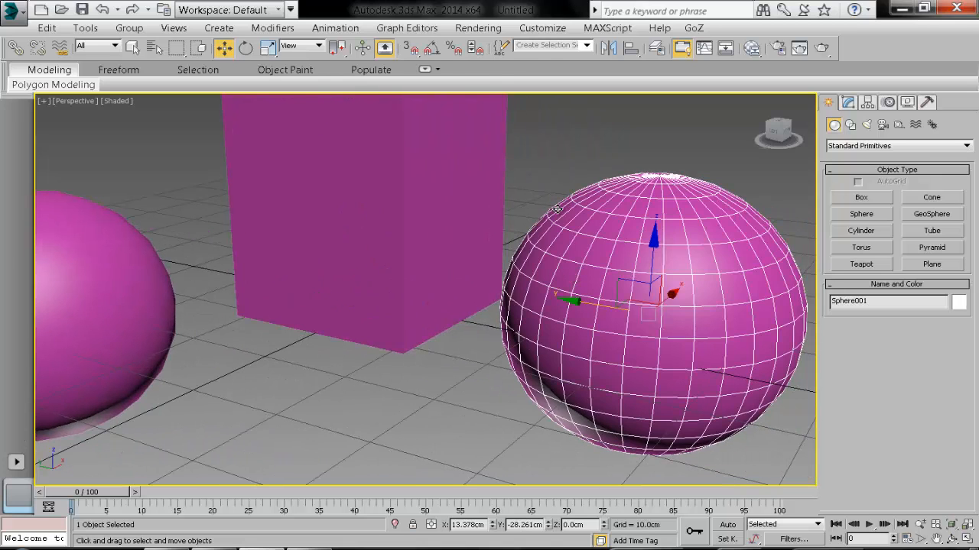
pyautogui.scroll(-4, 557, 208)
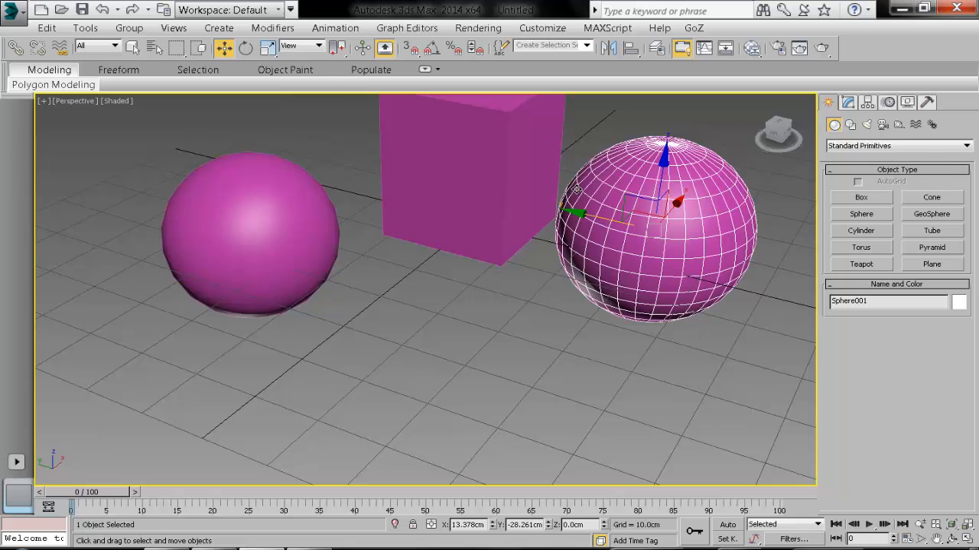
# - Delete the geosphere from the scene
pyautogui.keyDown('alt'); pyautogui.moveTo(546, 228); pyautogui.dragTo(481, 269, button='middle'); pyautogui.keyUp('alt')
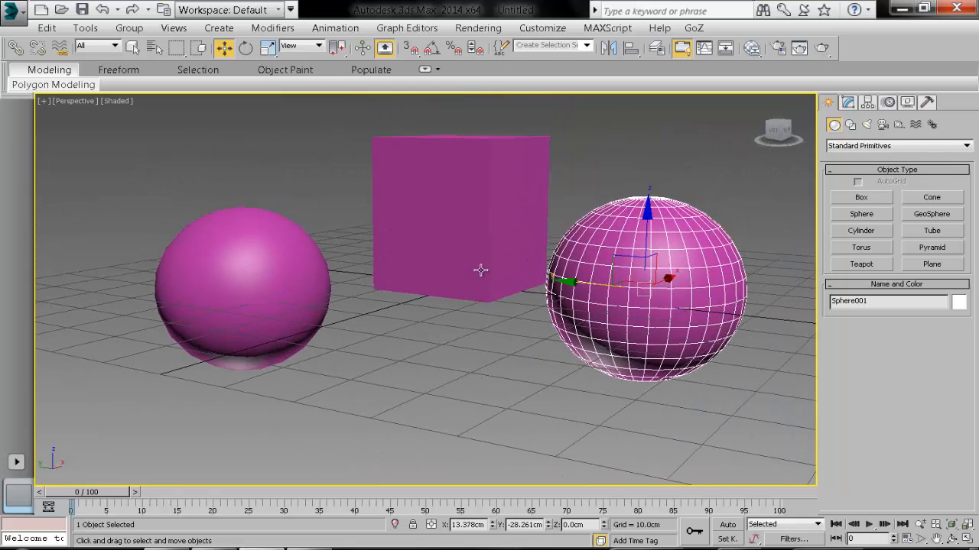
pyautogui.click(289, 276)
pyautogui.press('Delete')
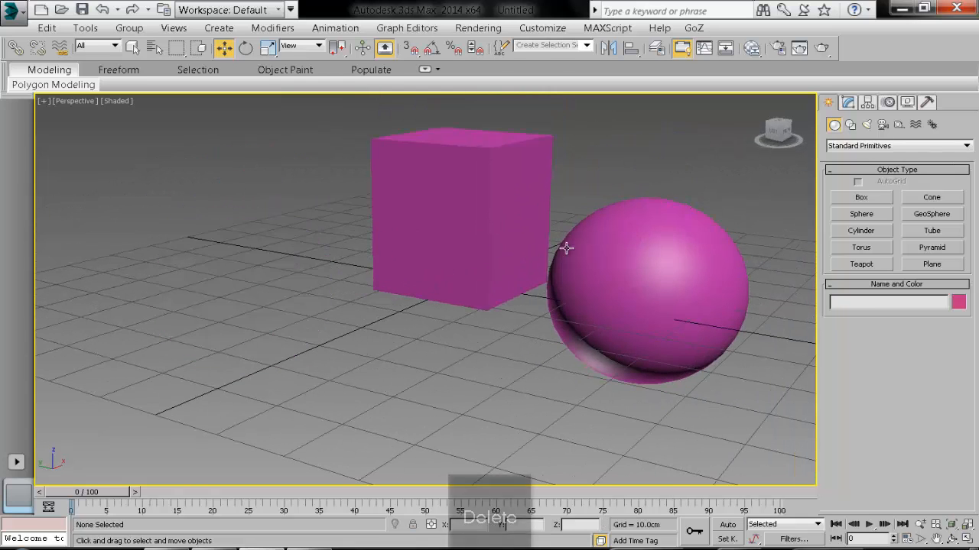
# - Compare the box and the standard sphere once more, and delete the sphere
pyautogui.click(645, 237)
pyautogui.click(481, 258)
pyautogui.press('z')
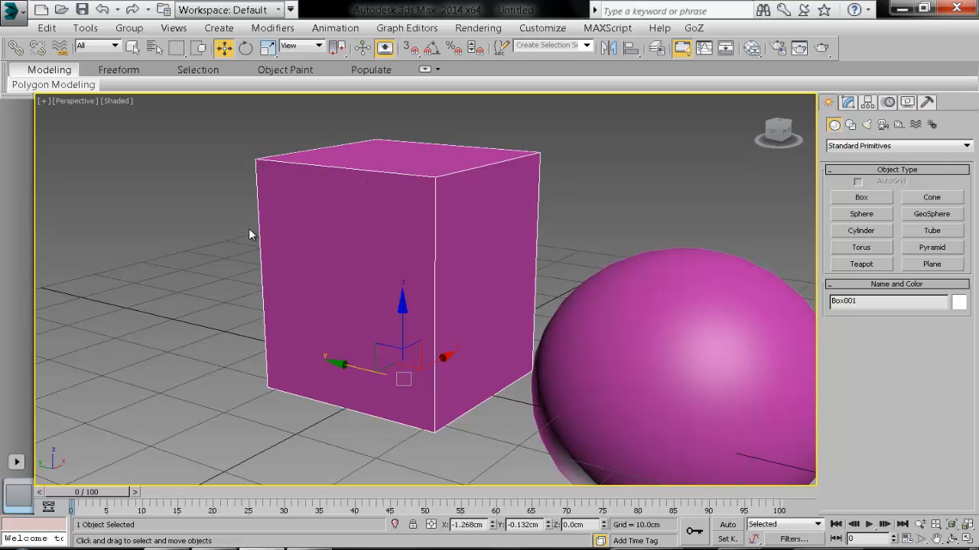
pyautogui.click(657, 344)
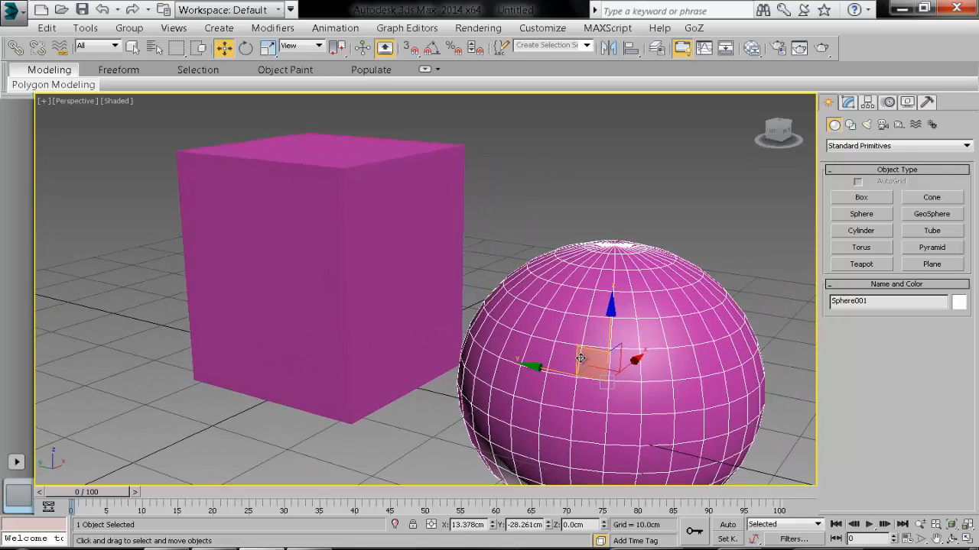
pyautogui.press('Delete')
# - Select the remaining box and open its dimension and segment parameters for modification
pyautogui.click(438, 244)
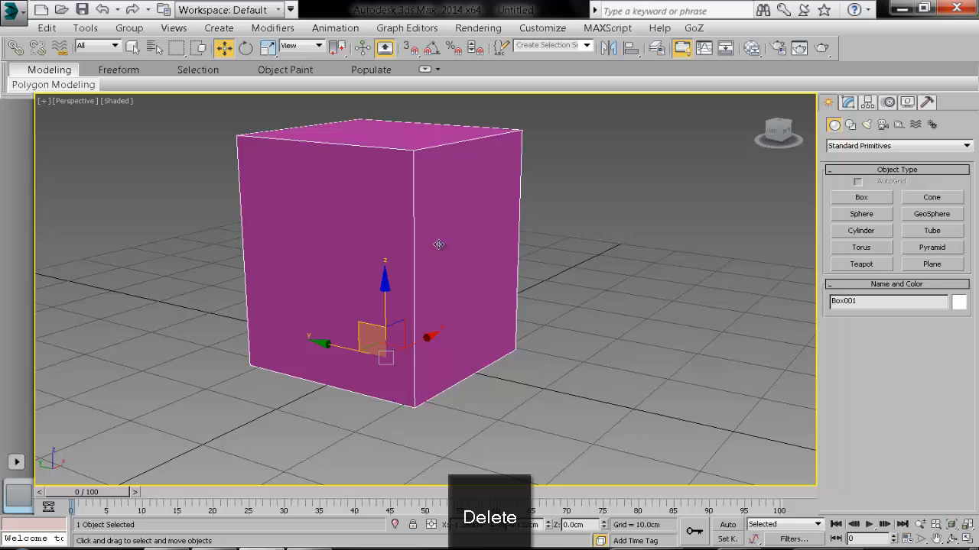
pyautogui.moveTo(438, 244)
pyautogui.keyDown('alt'); pyautogui.mouseDown(button='middle')
pyautogui.moveTo(443, 260)
pyautogui.moveTo(428, 248)
pyautogui.mouseUp(button='middle'); pyautogui.keyUp('alt')
pyautogui.click(846, 103)
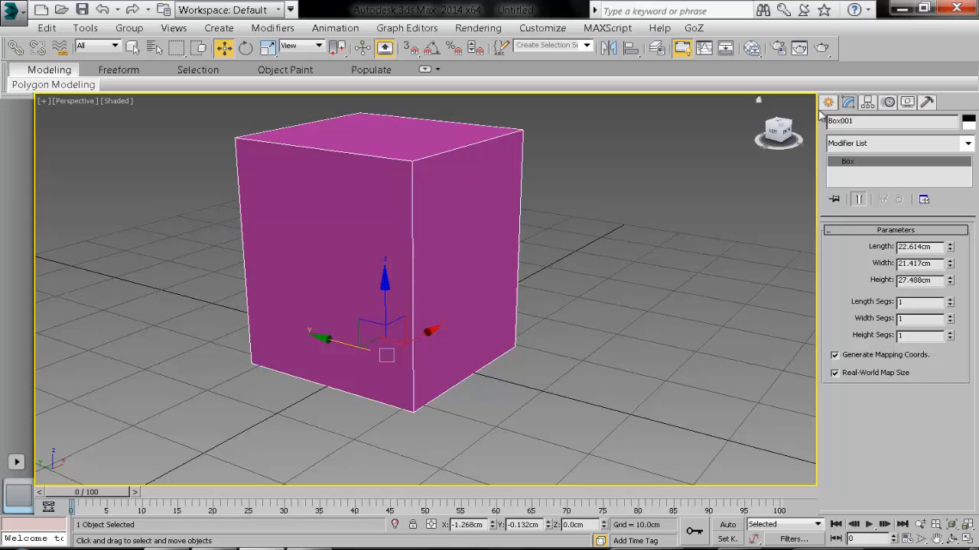
# - Search Windows for "mag", start Magnifier and enlarge the screen one level to show the box parameters larger
pyautogui.click(22, 548)
pyautogui.click(55, 490)
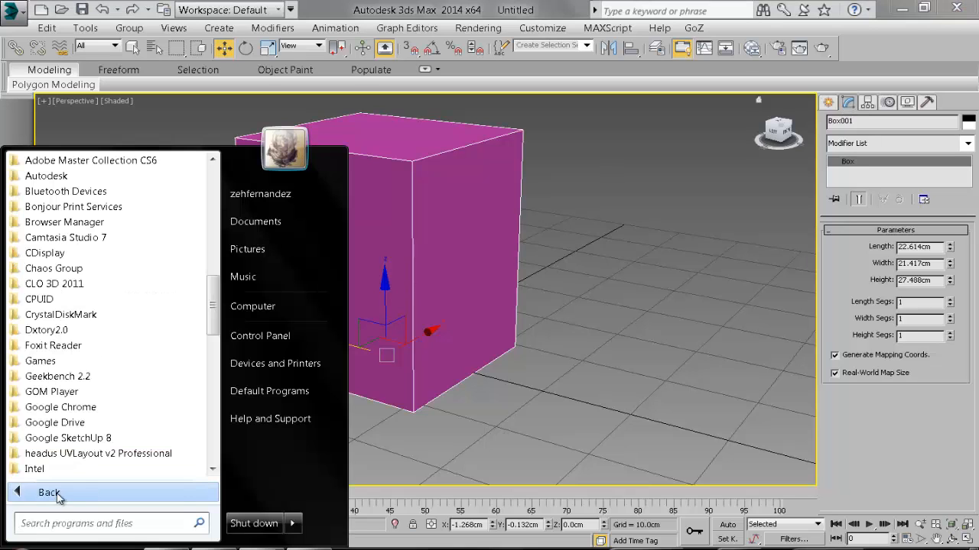
pyautogui.click(69, 523)
pyautogui.write('mag')
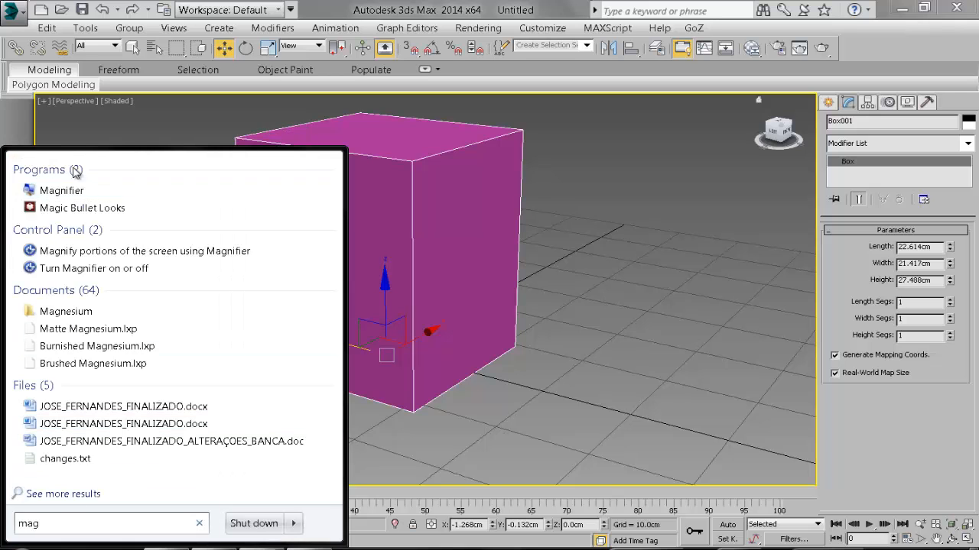
pyautogui.click(111, 197)
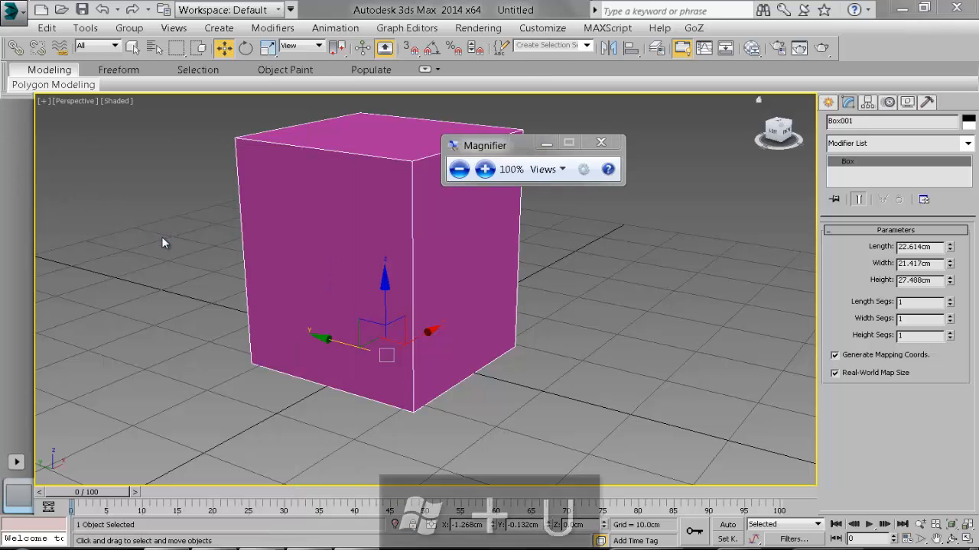
pyautogui.click(487, 169)
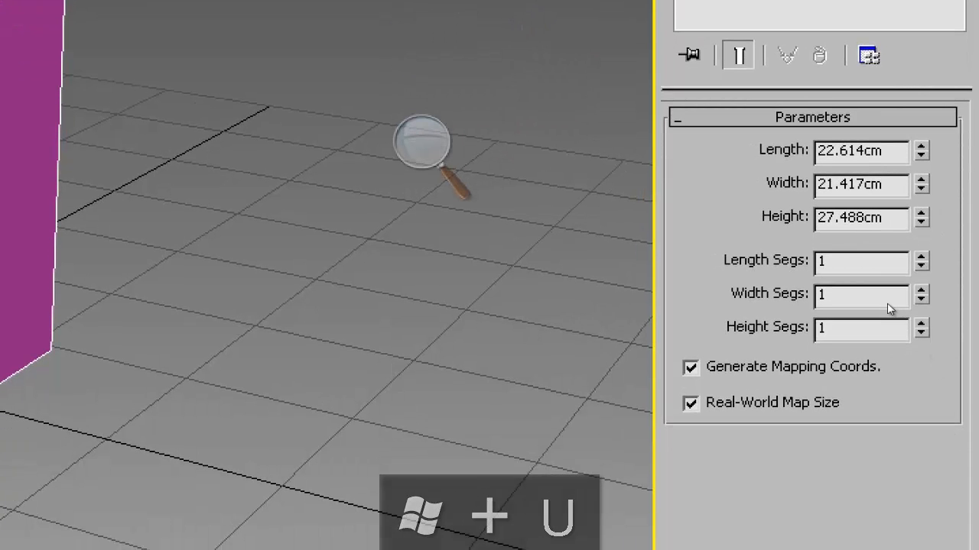
# - Subdivide the box with 5 length segments, 4 width segments and 5 height segments
pyautogui.moveTo(552, 328); pyautogui.dragTo(764, 369, button='middle')
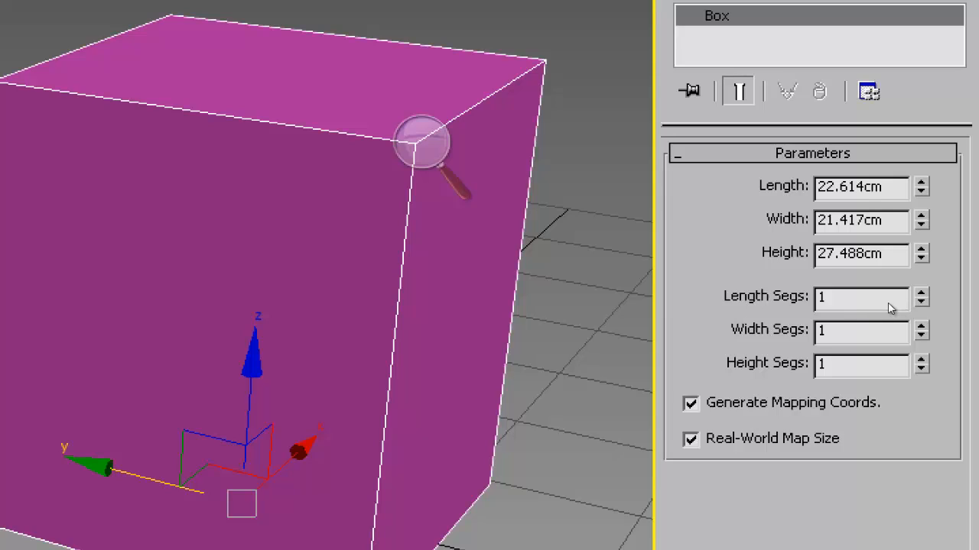
pyautogui.moveTo(921, 296); pyautogui.dragTo(921, 283)
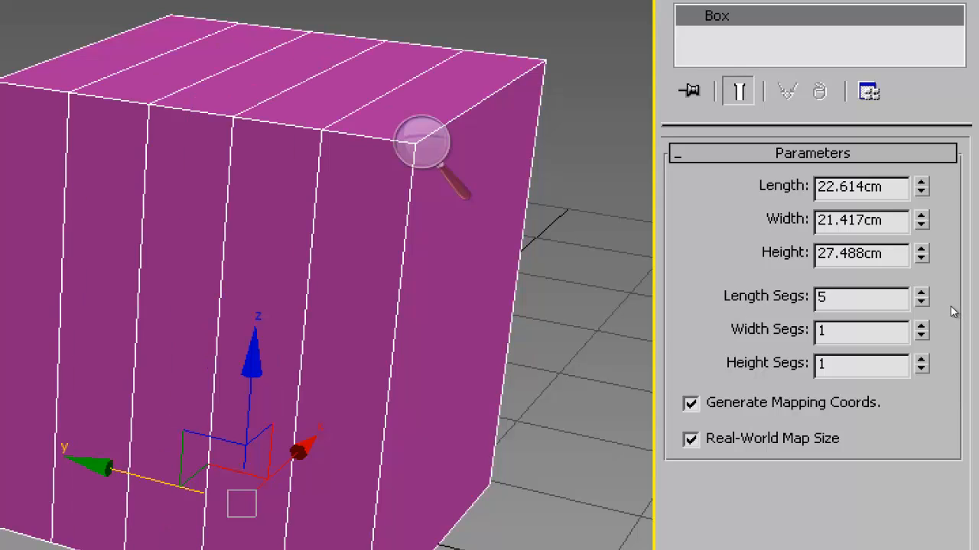
pyautogui.click(922, 325)
pyautogui.click(921, 325)
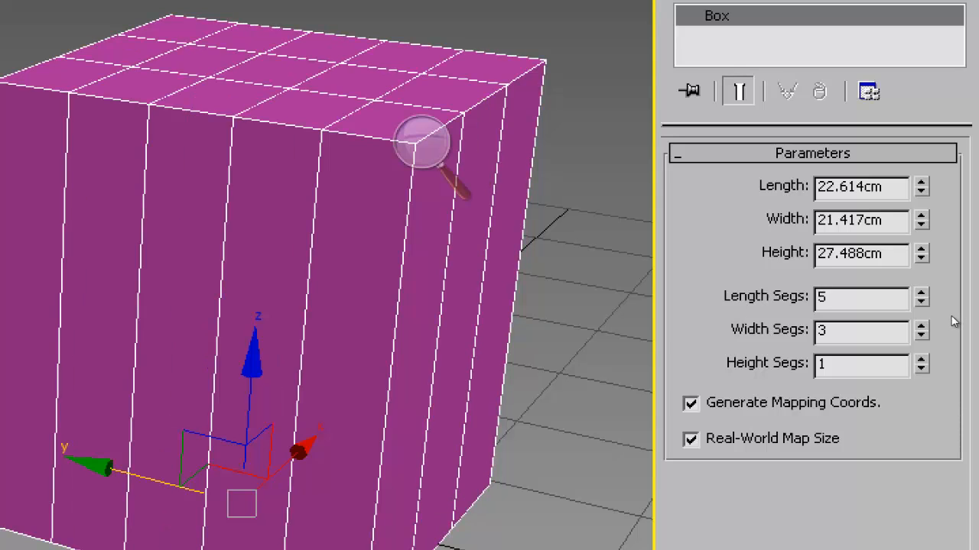
pyautogui.click(921, 325)
pyautogui.click(921, 359)
pyautogui.click(921, 358)
pyautogui.click(922, 358)
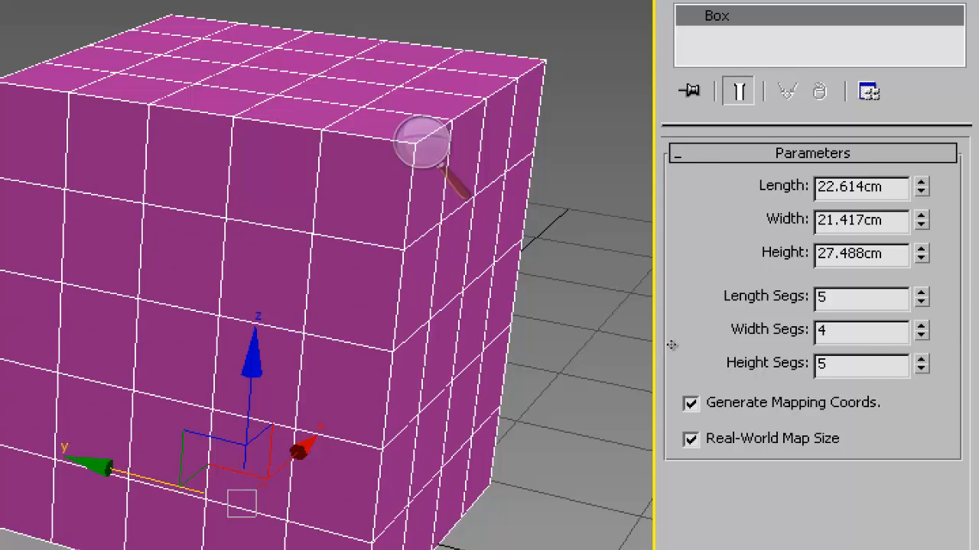
pyautogui.scroll(-3, 459, 321)
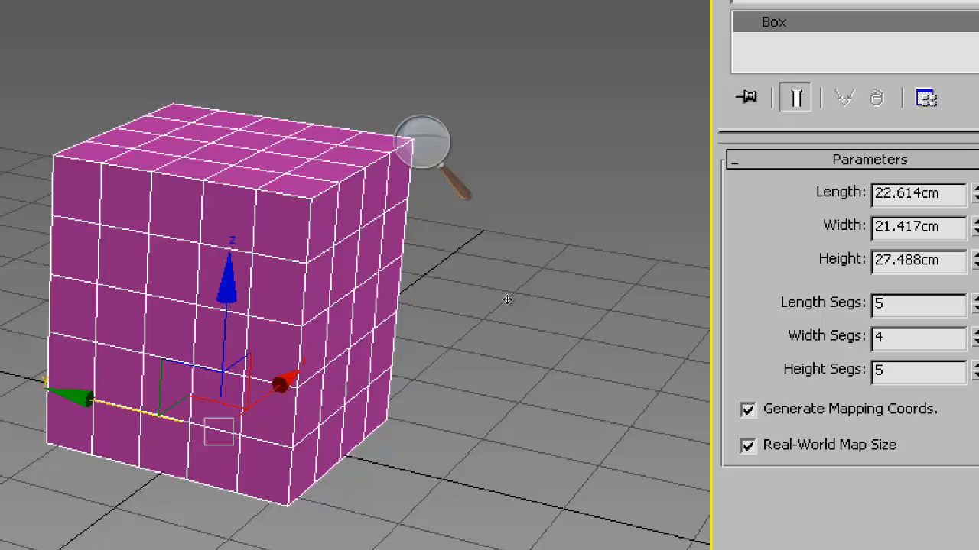
# - Return Magnifier to 100% and view the subdivided box from a lower angle
pyautogui.click(676, 236)
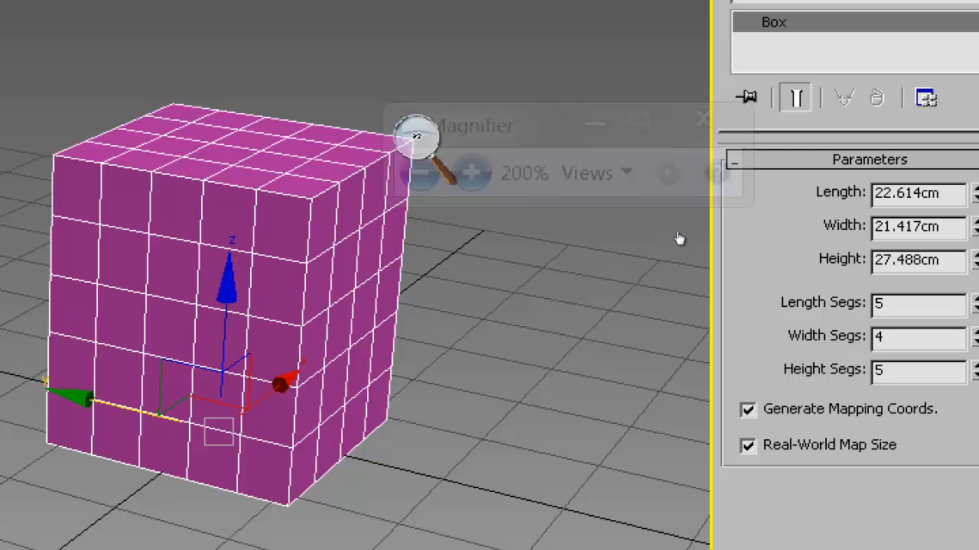
pyautogui.click(420, 172)
pyautogui.moveTo(711, 317); pyautogui.dragTo(527, 336, button='middle')
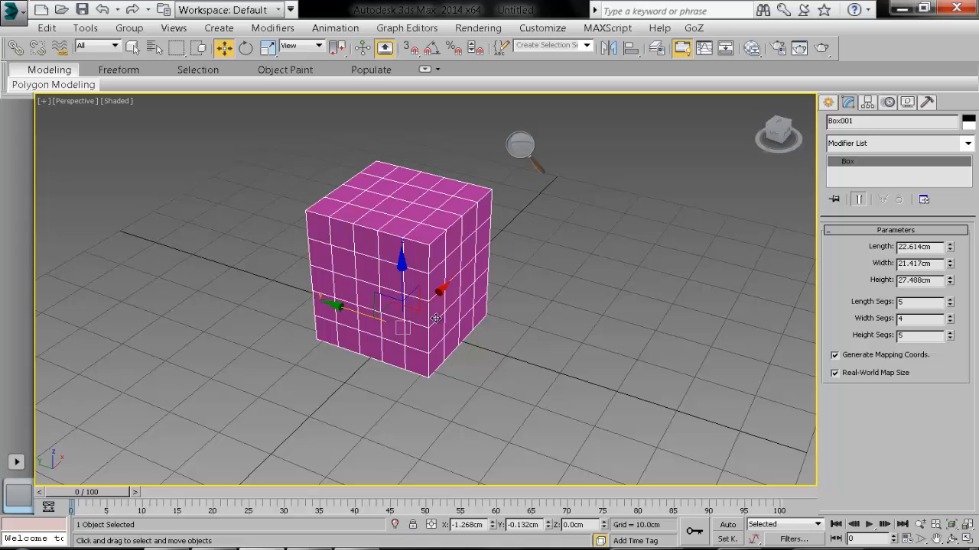
pyautogui.keyDown('alt'); pyautogui.moveTo(421, 310); pyautogui.dragTo(419, 259, button='middle'); pyautogui.keyUp('alt')
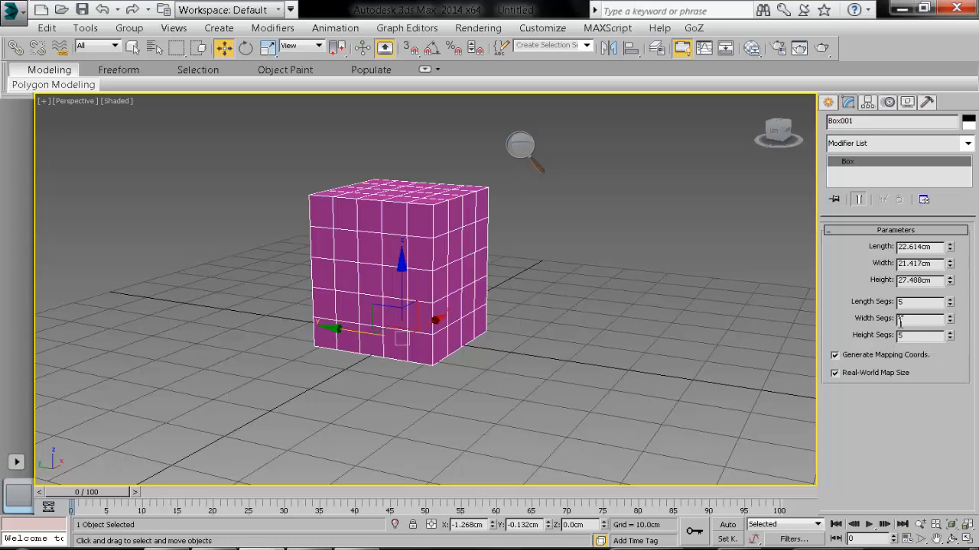
pyautogui.keyDown('alt'); pyautogui.moveTo(635, 227); pyautogui.dragTo(573, 245, button='middle'); pyautogui.keyUp('alt')
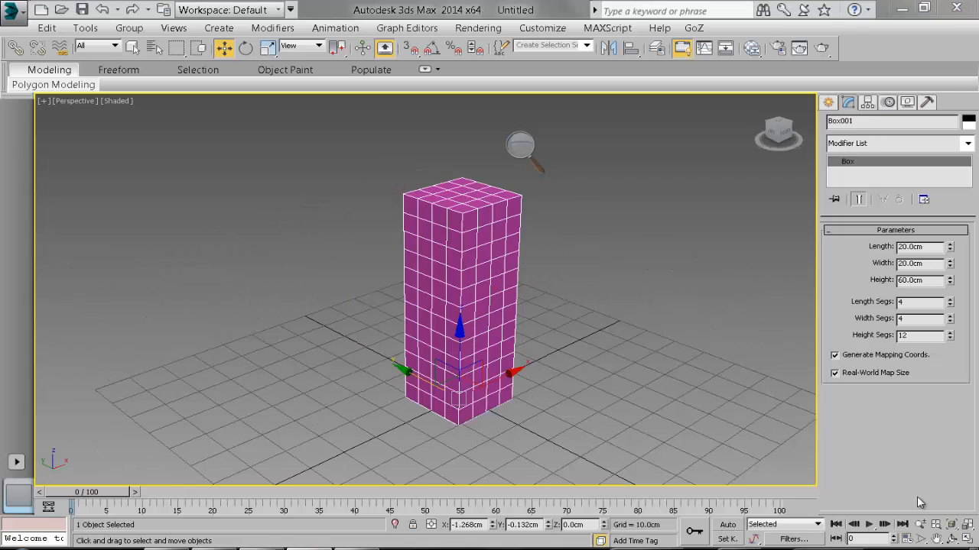
# - Magnify the object name and parameters of the box and rename the box as predio
pyautogui.moveTo(504, 318)
pyautogui.keyDown('alt'); pyautogui.mouseDown(button='middle')
pyautogui.moveTo(535, 318)
pyautogui.moveTo(522, 318)
pyautogui.mouseUp(button='middle'); pyautogui.keyUp('alt')
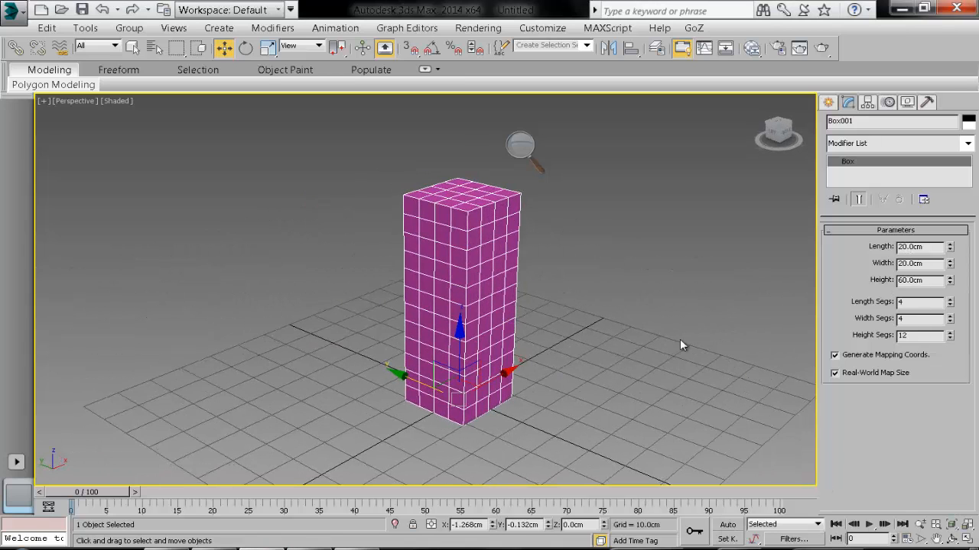
pyautogui.keyDown('alt'); pyautogui.moveTo(680, 339); pyautogui.dragTo(559, 331, button='middle'); pyautogui.keyUp('alt')
pyautogui.keyDown('alt'); pyautogui.moveTo(464, 202); pyautogui.dragTo(459, 225, button='middle'); pyautogui.keyUp('alt')
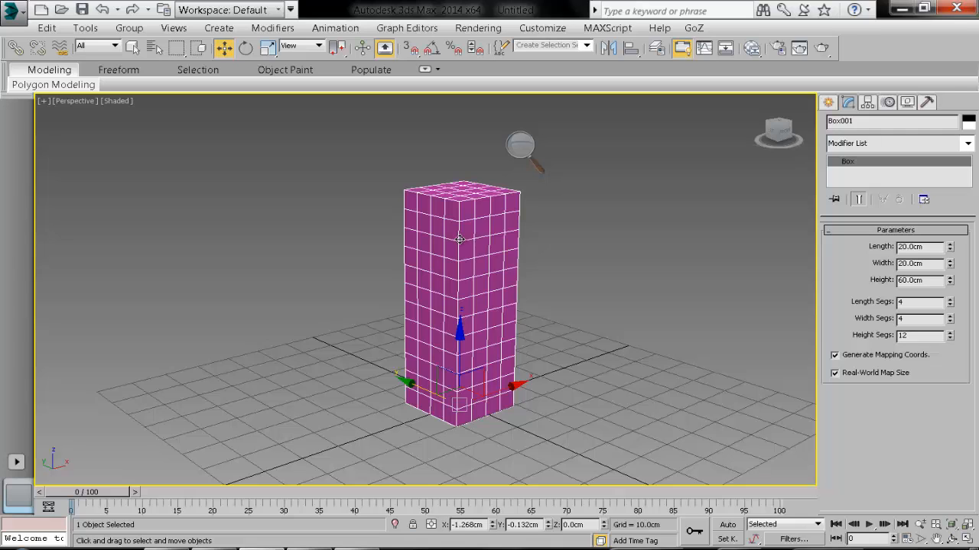
pyautogui.click(520, 147)
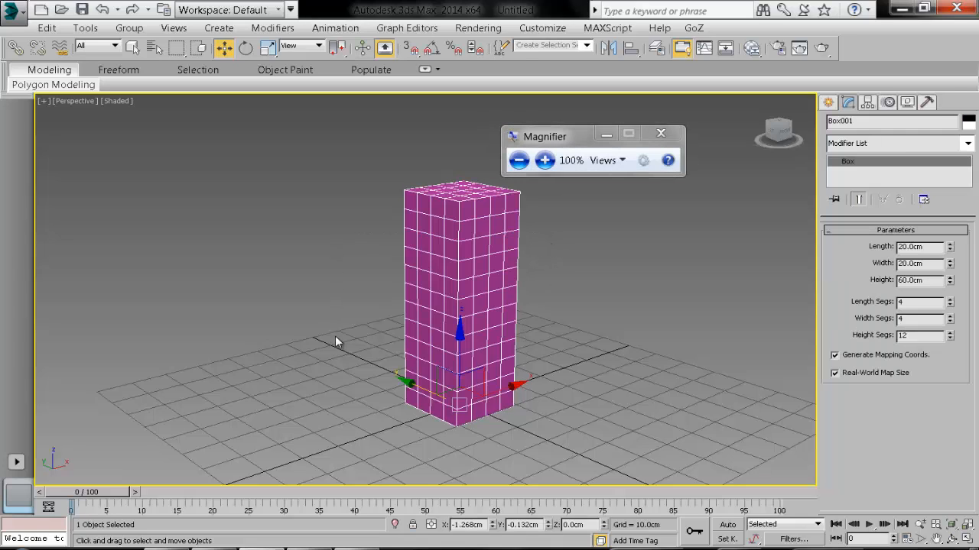
pyautogui.click(544, 160)
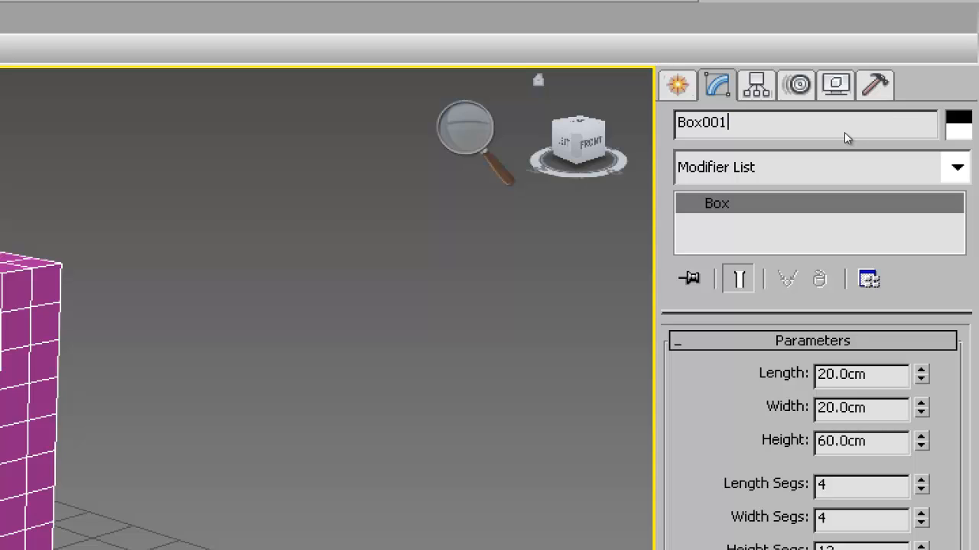
pyautogui.doubleClick(875, 122)
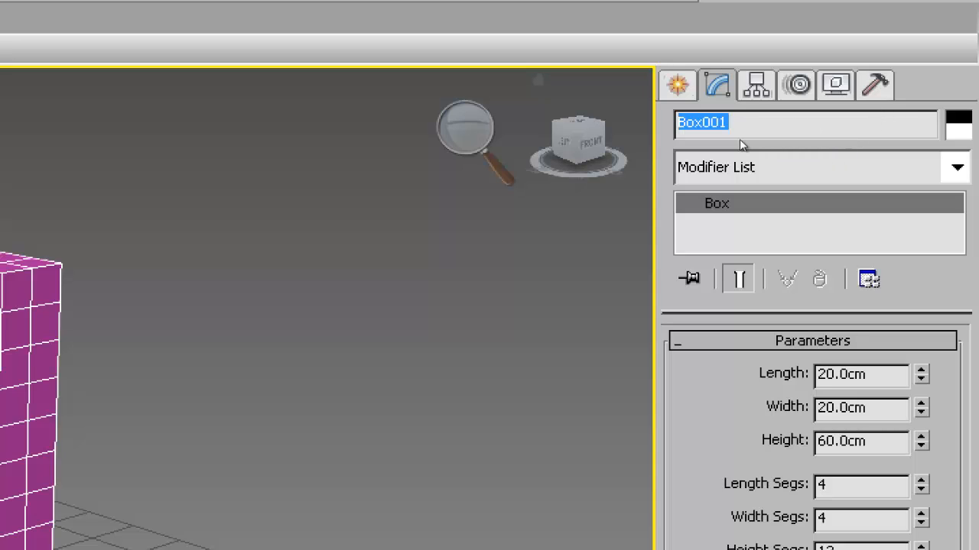
pyautogui.write('predio')
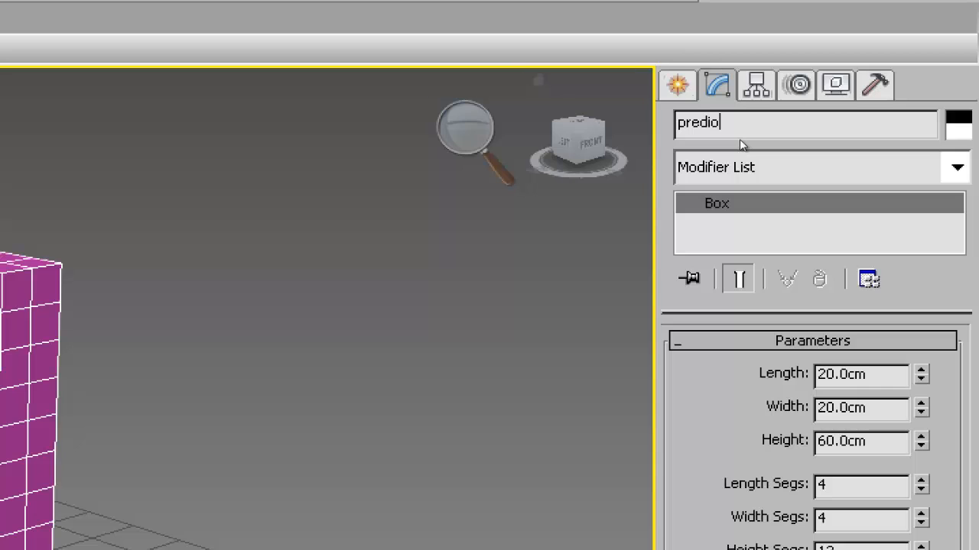
pyautogui.press('Return')
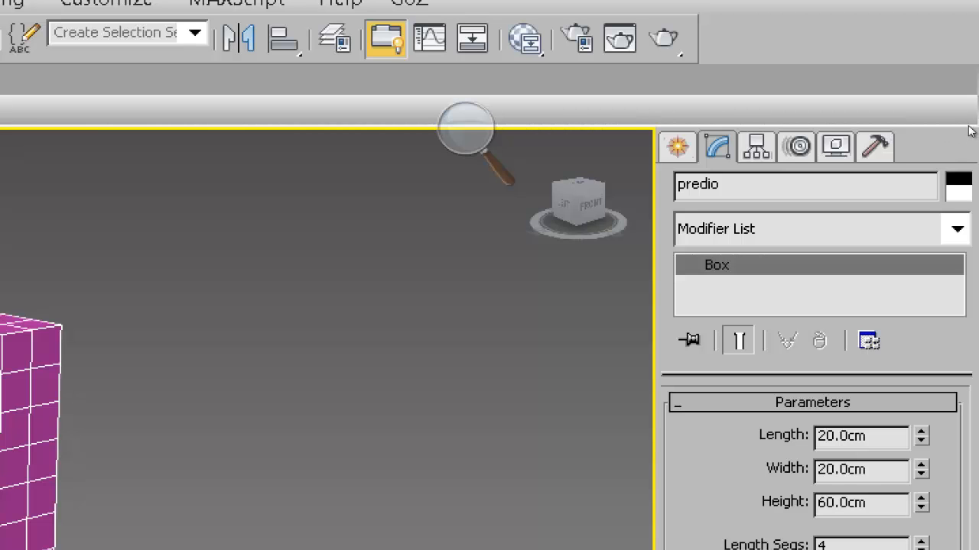
# - Change the predio box's object color to the medium blue swatch of the 3ds Max palette
pyautogui.click(958, 185)
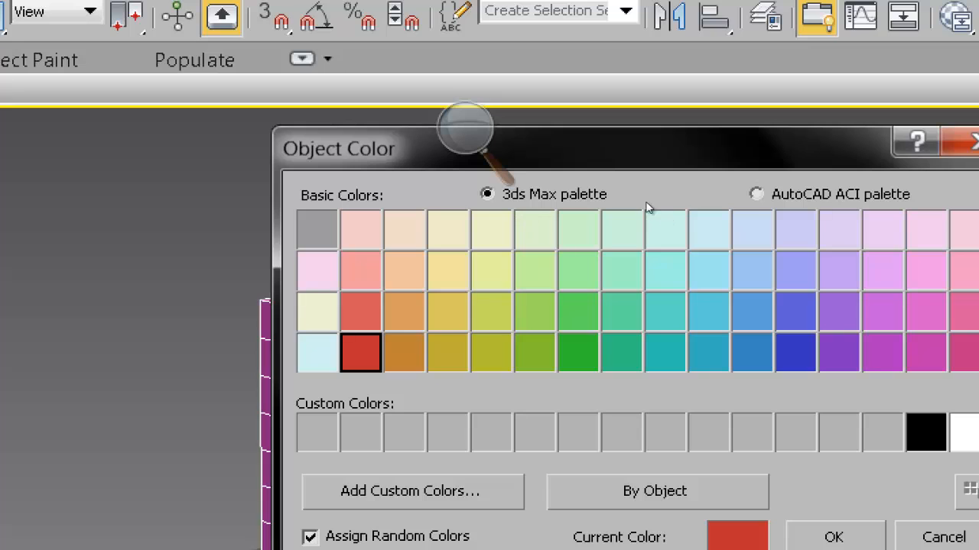
pyautogui.click(751, 311)
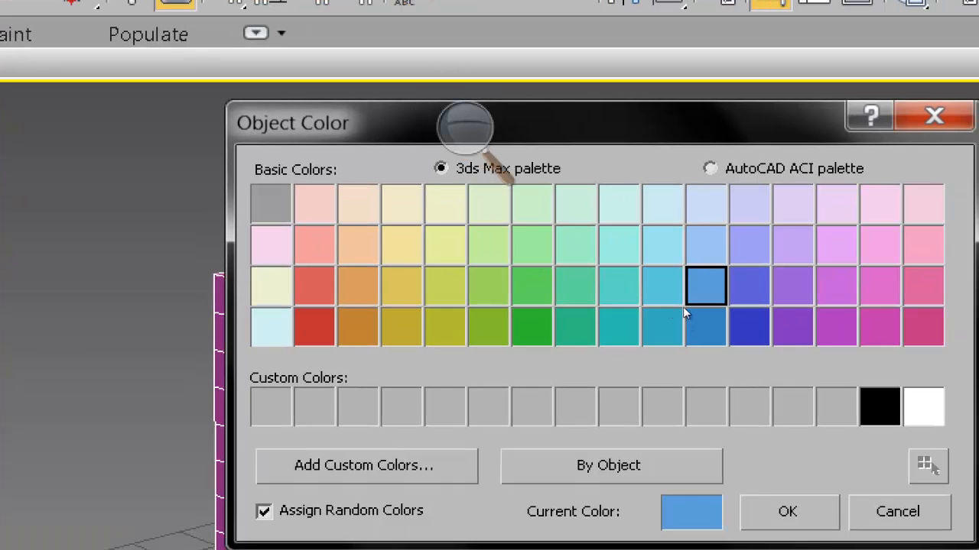
pyautogui.press('Return')
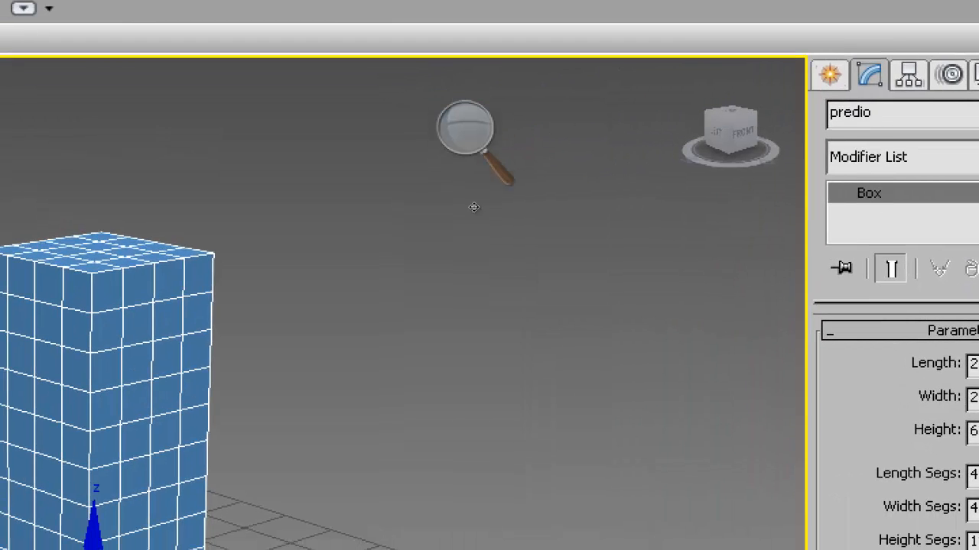
# - Check the recolored box in the enlarged view and return Magnifier to 100%
pyautogui.moveTo(386, 272); pyautogui.dragTo(672, 287, button='middle')
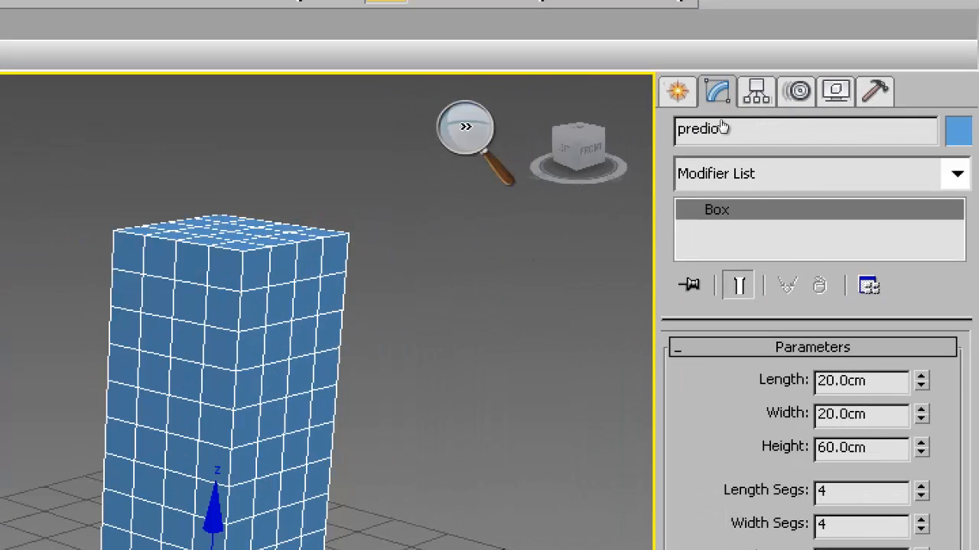
pyautogui.click(466, 130)
pyautogui.click(498, 158)
pyautogui.moveTo(731, 265); pyautogui.dragTo(595, 274, button='middle')
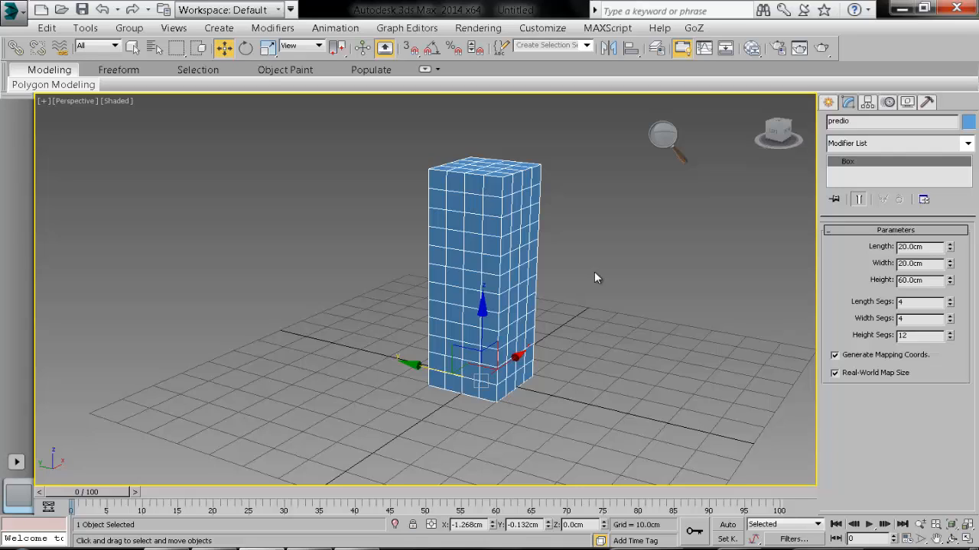
# - Browse the available modifiers and apply the object-space Bend modifier to the predio box
pyautogui.click(968, 146)
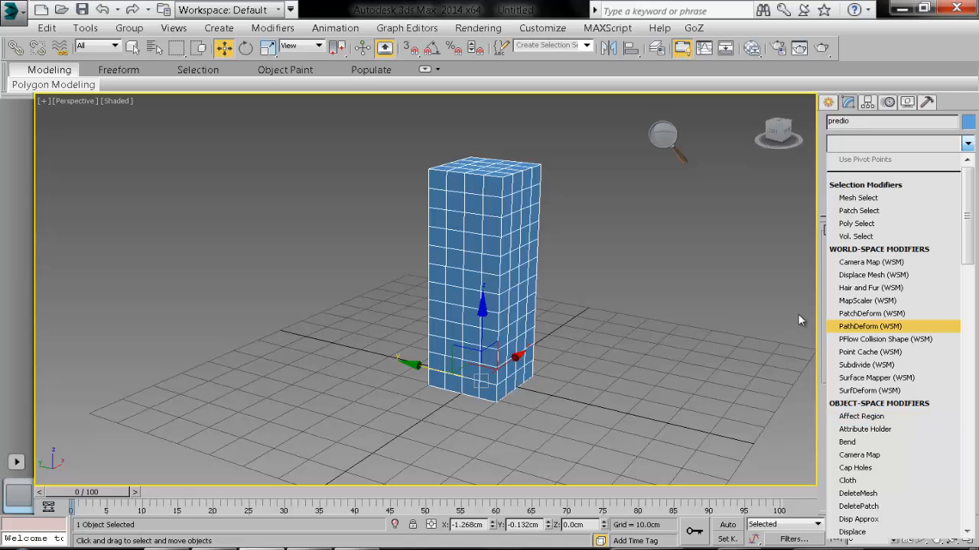
pyautogui.scroll(-6, 902, 382)
pyautogui.scroll(-4, 900, 364)
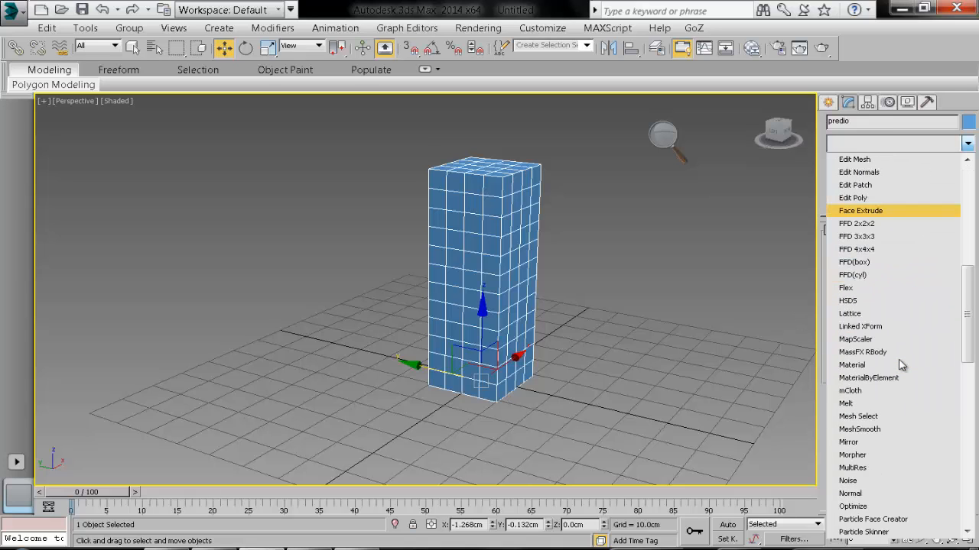
pyautogui.scroll(-9, 895, 363)
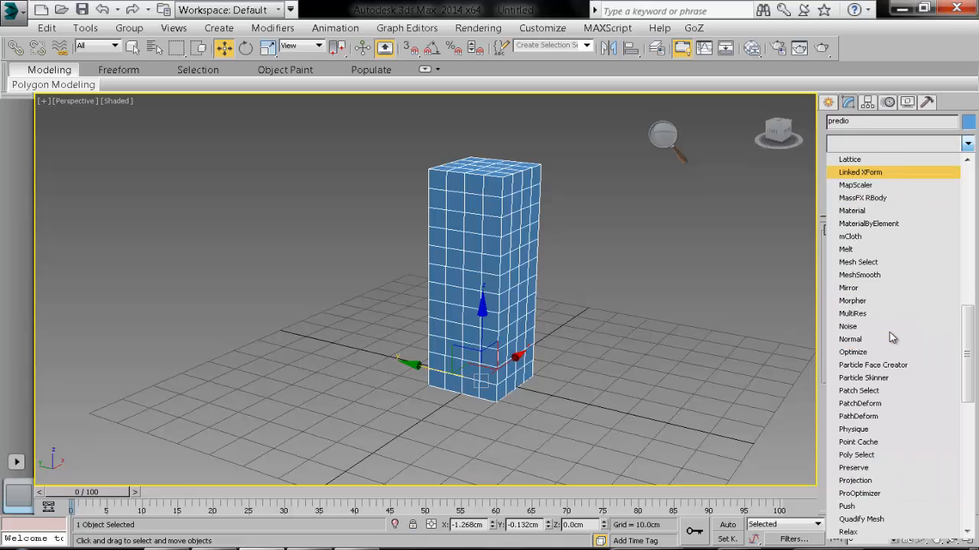
pyautogui.scroll(11, 894, 339)
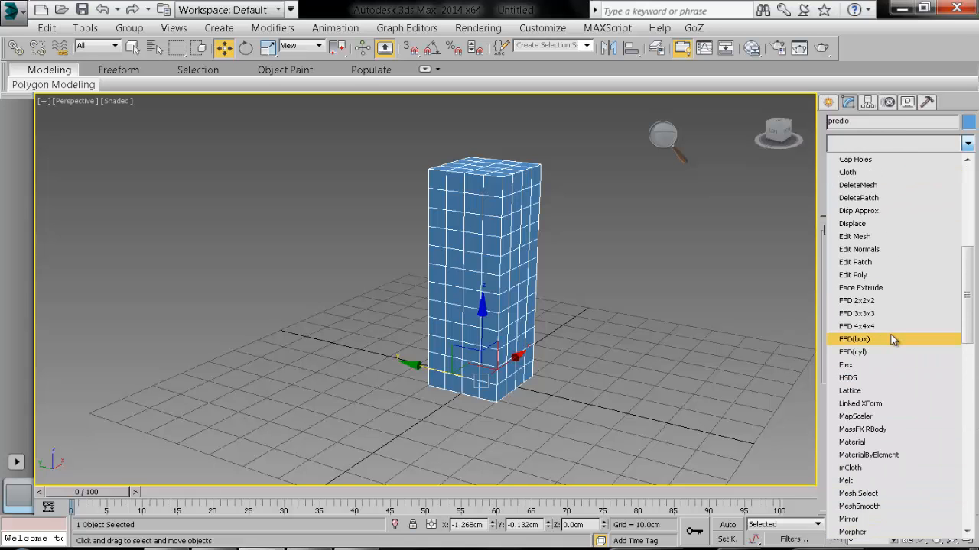
pyautogui.scroll(4, 893, 340)
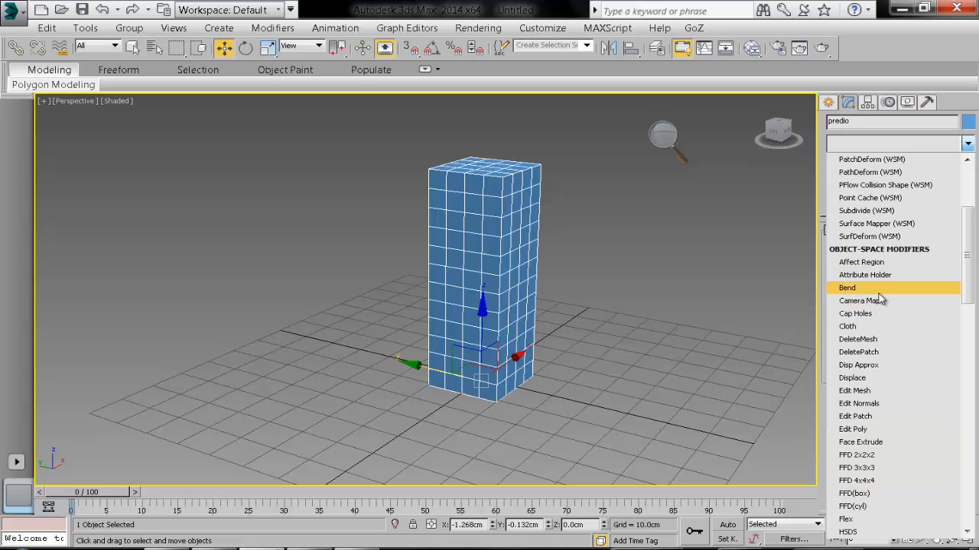
pyautogui.click(860, 293)
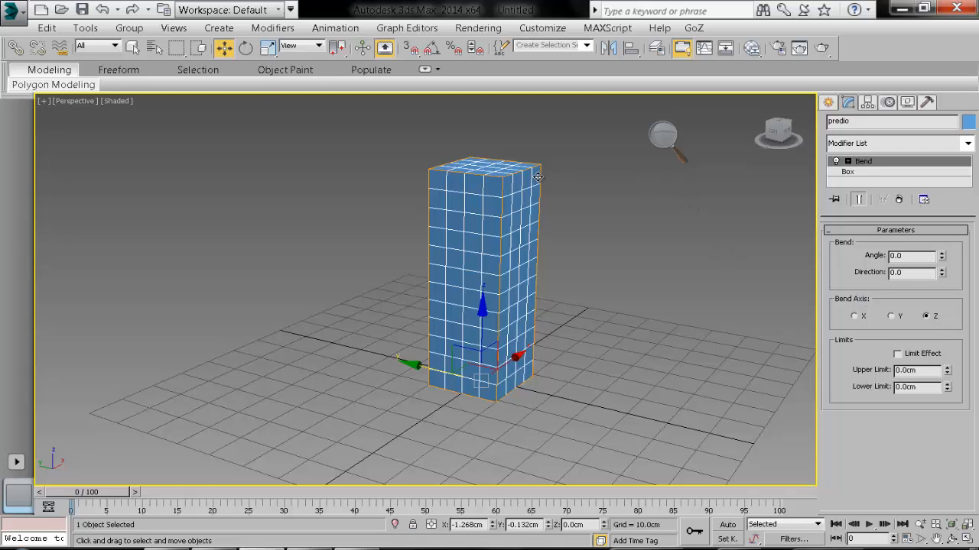
# - Make the modifier stack area taller, magnify the Bend and Box entries for reading, and restore 100% magnification
pyautogui.scroll(3, 538, 176)
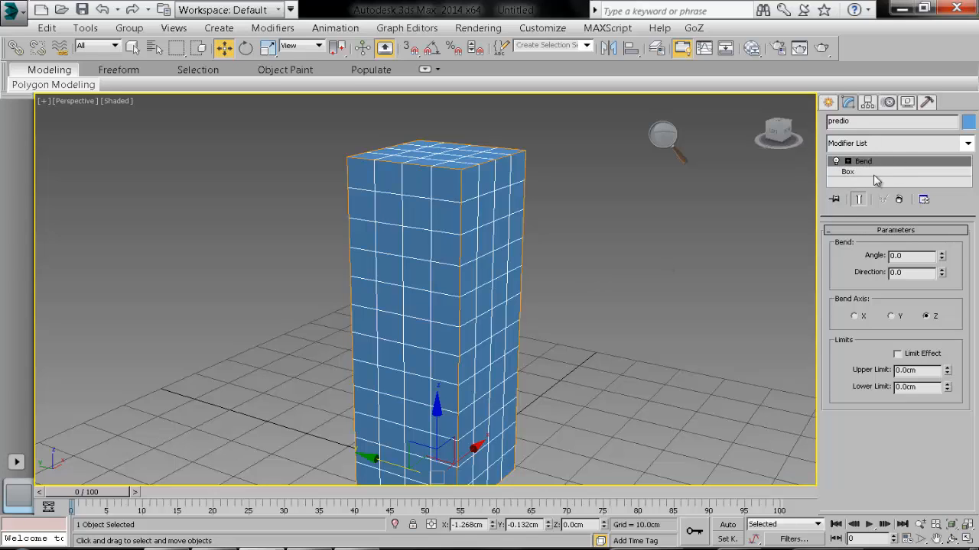
pyautogui.moveTo(874, 218); pyautogui.dragTo(896, 260)
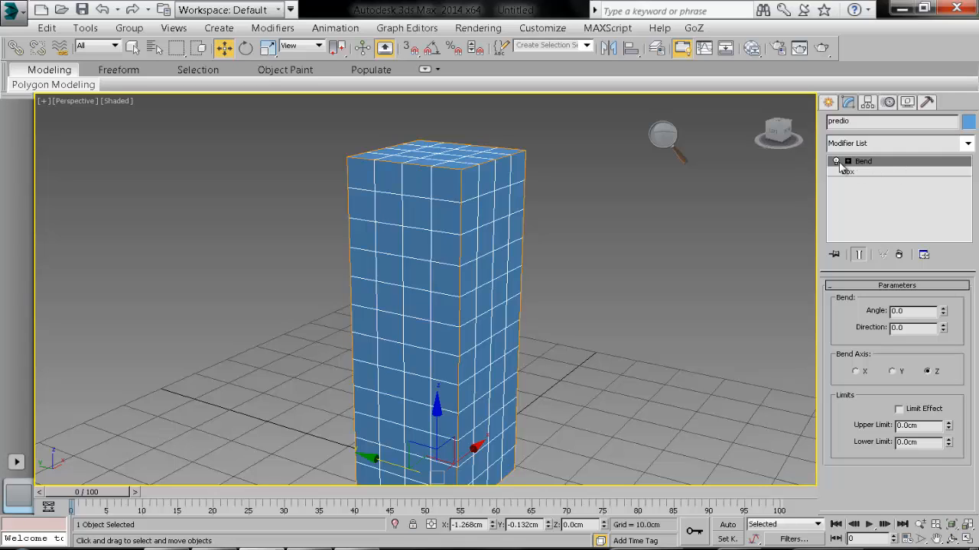
pyautogui.click(663, 136)
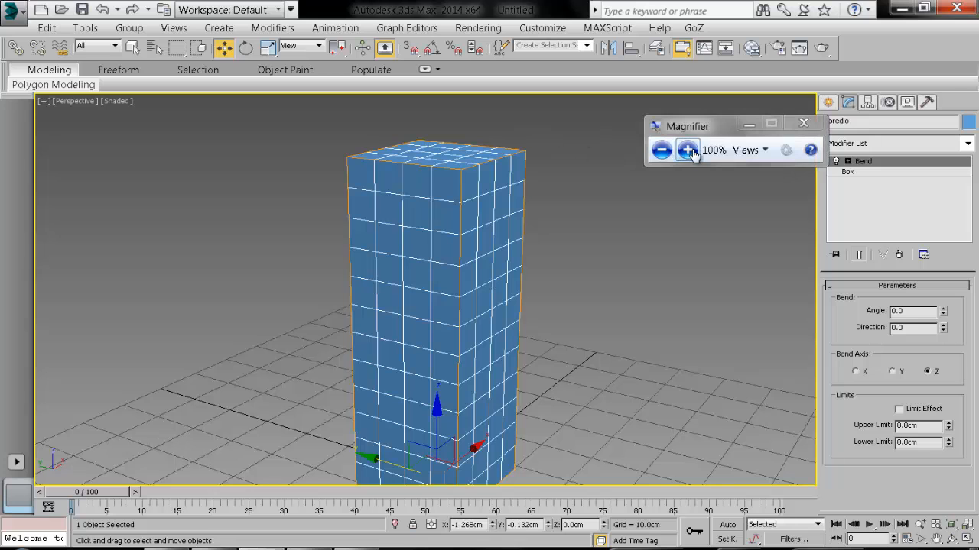
pyautogui.click(691, 151)
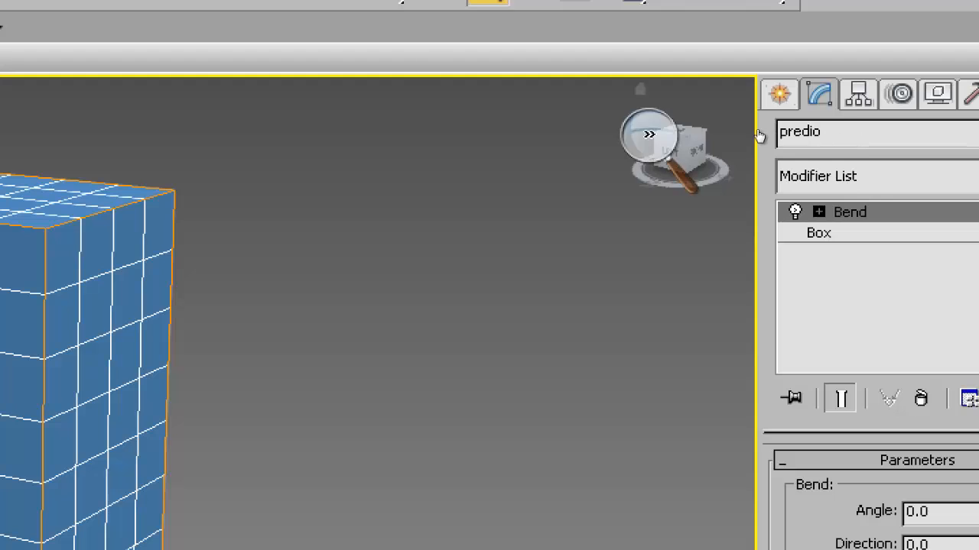
pyautogui.click(648, 135)
pyautogui.click(646, 166)
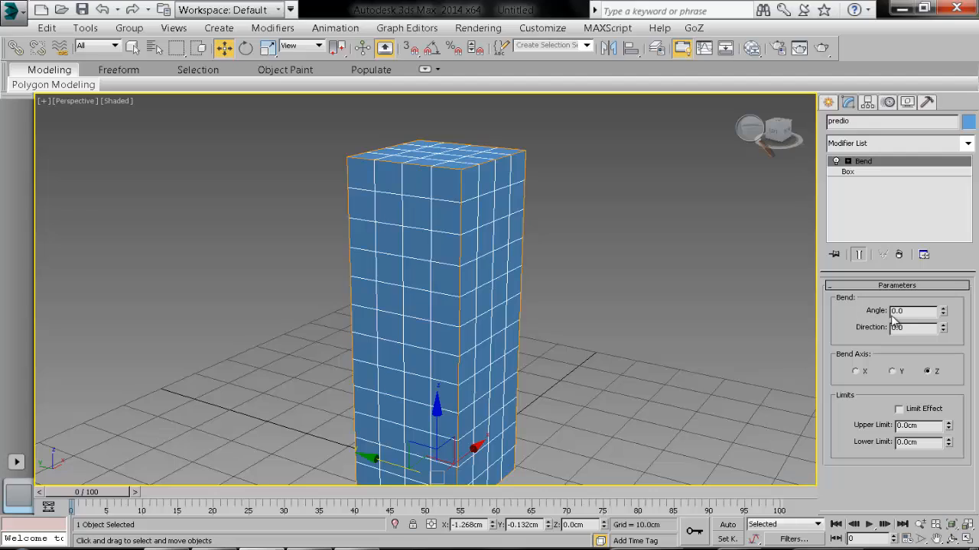
# - Bend the predio box along Z with an angle of 75 and a direction of -271.5
pyautogui.moveTo(948, 311); pyautogui.dragTo(973, 208)
pyautogui.moveTo(943, 327); pyautogui.dragTo(966, 117)
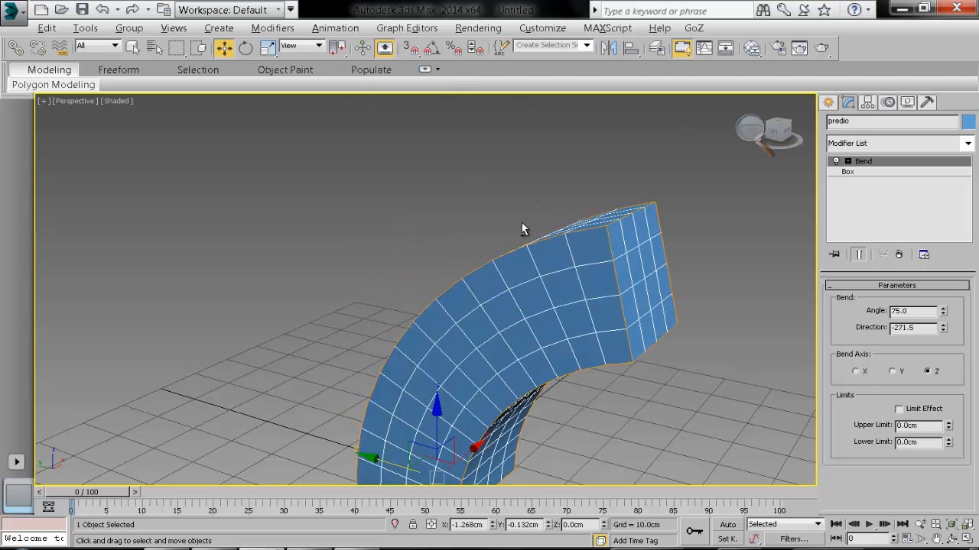
pyautogui.keyDown('alt'); pyautogui.moveTo(522, 227); pyautogui.dragTo(778, 324, button='middle'); pyautogui.keyUp('alt')
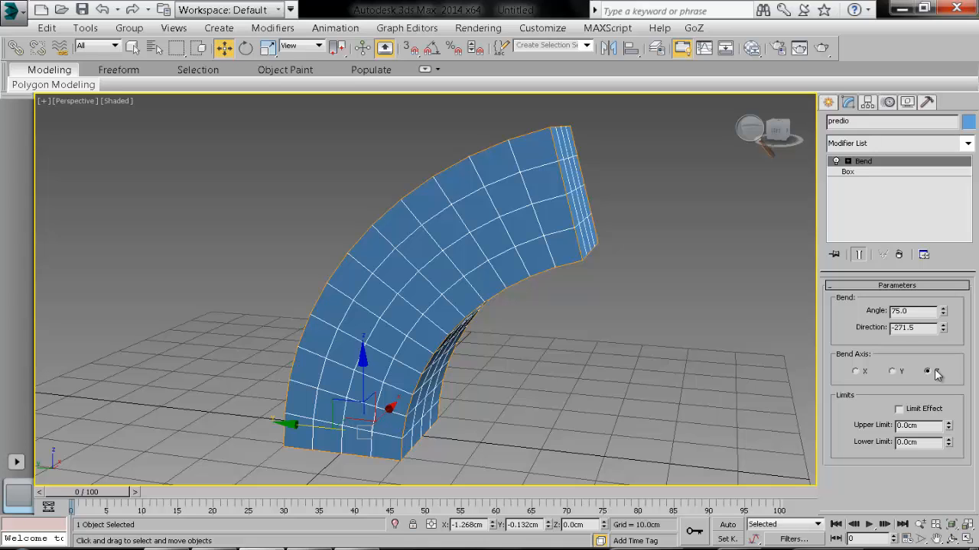
# - Try the bend along the Y axis at an angle of -62 and along the X axis at -17.5 and 27
pyautogui.click(892, 373)
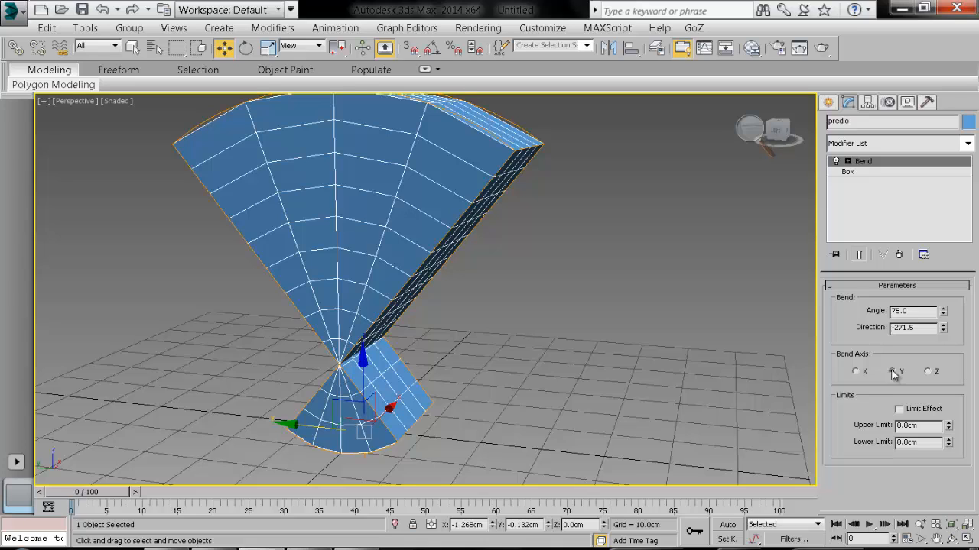
pyautogui.moveTo(943, 311); pyautogui.dragTo(975, 431)
pyautogui.click(855, 371)
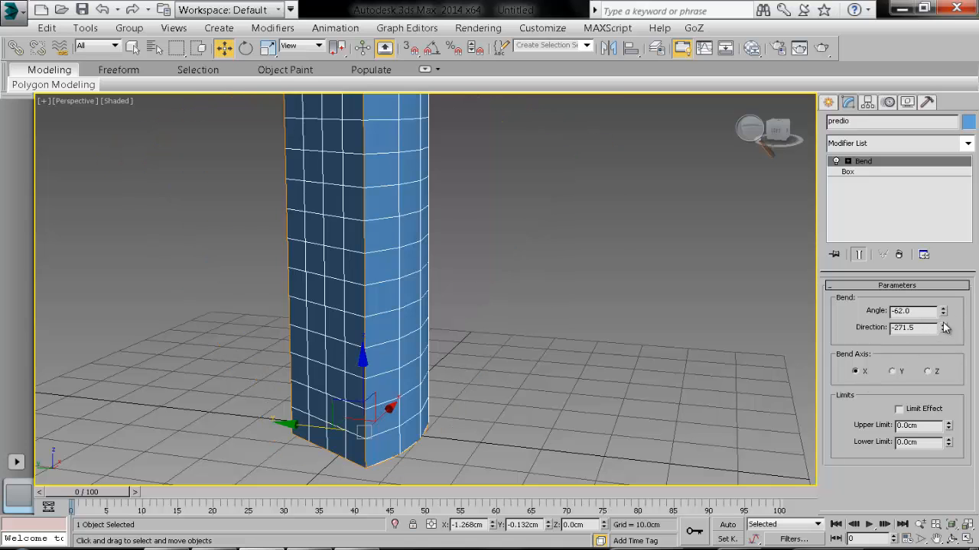
pyautogui.moveTo(943, 311); pyautogui.dragTo(934, 243)
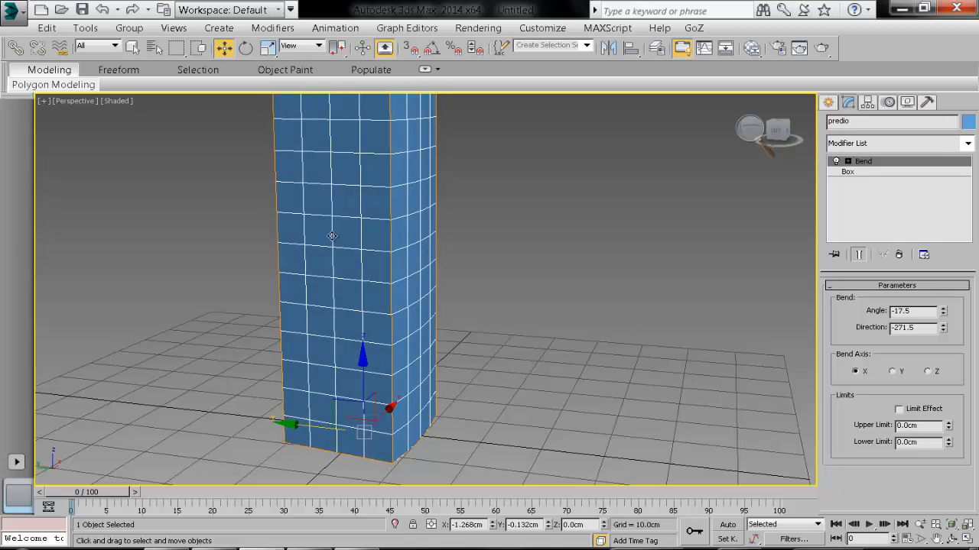
pyautogui.keyDown('alt'); pyautogui.moveTo(343, 278); pyautogui.dragTo(547, 341, button='middle'); pyautogui.keyUp('alt')
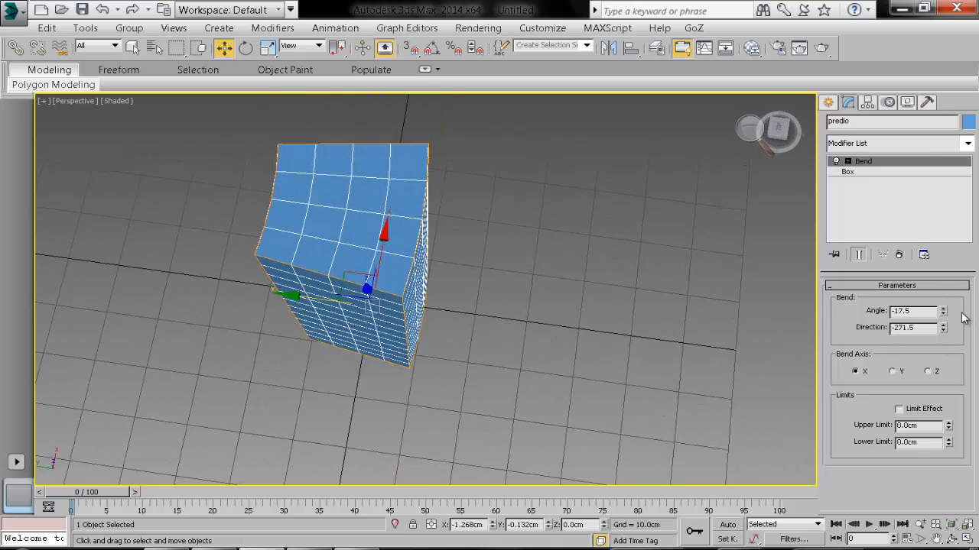
pyautogui.moveTo(943, 311); pyautogui.dragTo(943, 284)
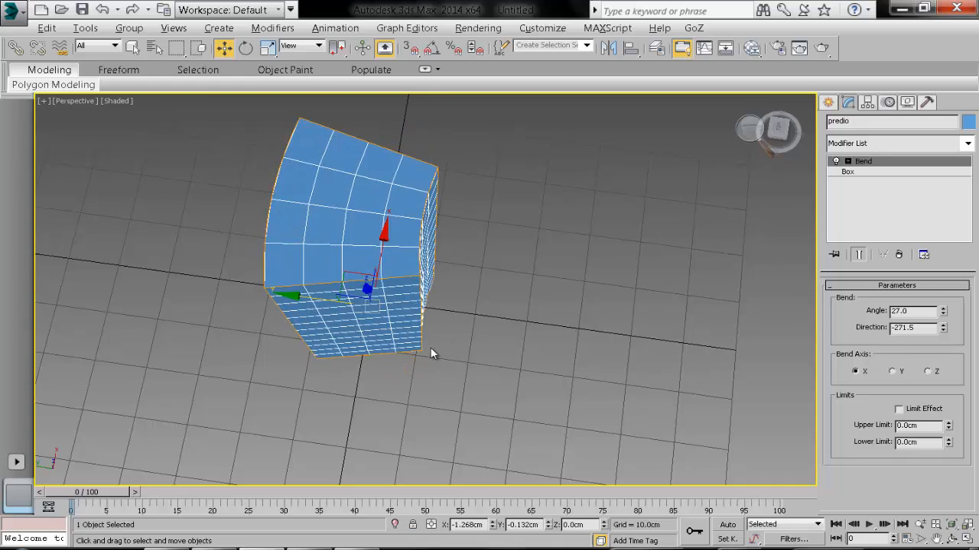
pyautogui.keyDown('alt'); pyautogui.moveTo(431, 354); pyautogui.dragTo(446, 285, button='middle'); pyautogui.keyUp('alt')
# - Set the bend angle to 34.5 and switch the bend axis back to Z
pyautogui.moveTo(942, 312); pyautogui.dragTo(947, 285)
pyautogui.click(927, 371)
pyautogui.keyDown('alt'); pyautogui.moveTo(618, 317); pyautogui.dragTo(603, 292, button='middle'); pyautogui.keyUp('alt')
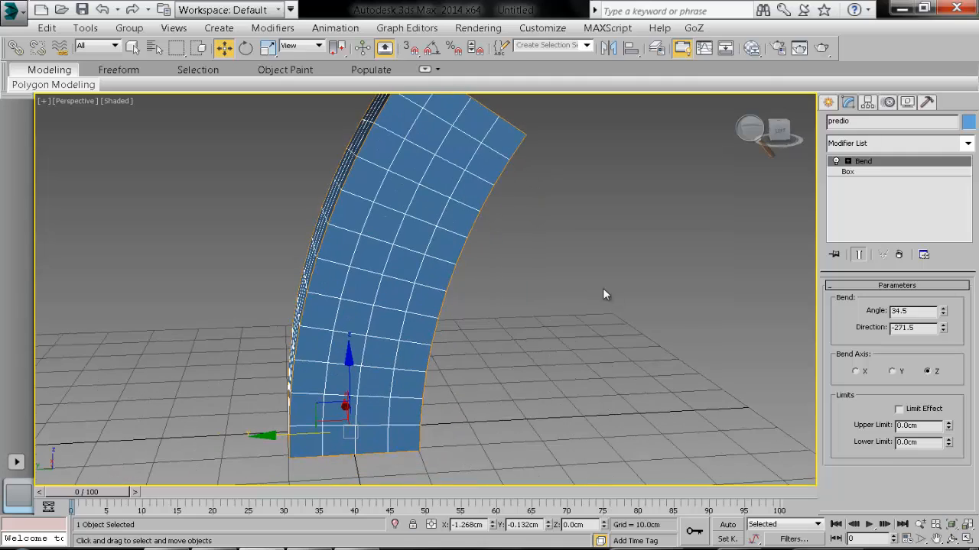
# - Set the bend angle to 130 and examine the faceted outline of the curved box
pyautogui.moveTo(948, 314); pyautogui.dragTo(911, 187)
pyautogui.keyDown('alt'); pyautogui.moveTo(611, 266); pyautogui.dragTo(478, 235, button='middle'); pyautogui.keyUp('alt')
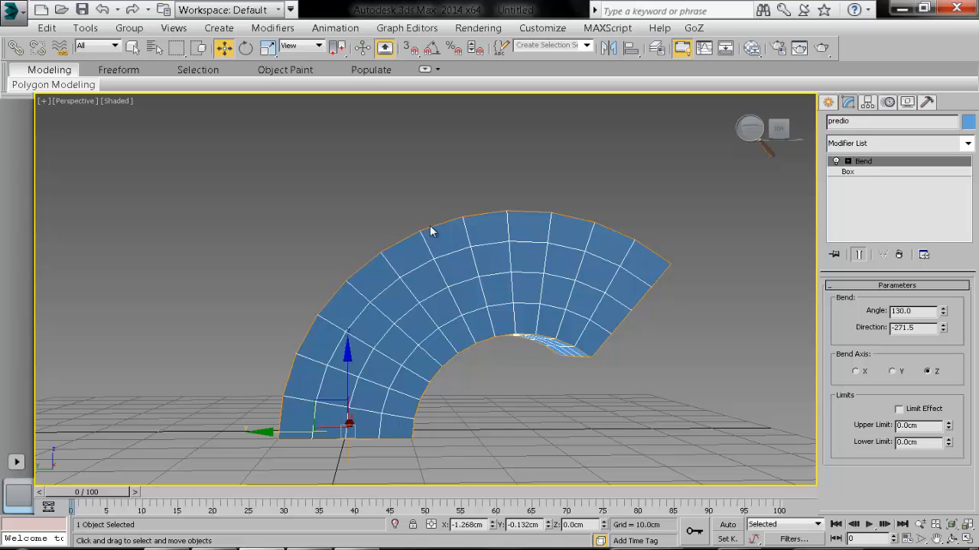
pyautogui.scroll(5, 374, 283)
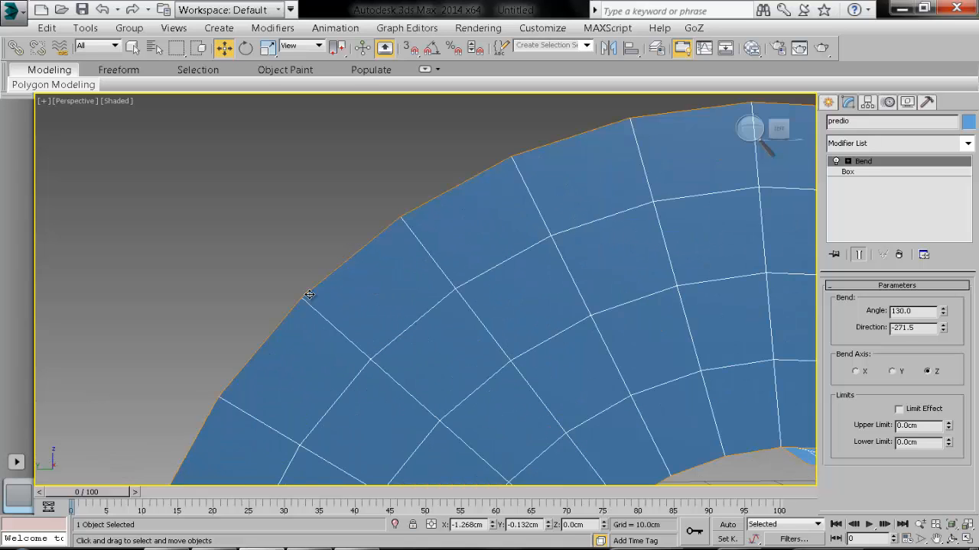
pyautogui.keyDown('alt'); pyautogui.moveTo(437, 286); pyautogui.dragTo(474, 337, button='middle'); pyautogui.keyUp('alt')
pyautogui.scroll(-3, 458, 301)
pyautogui.keyDown('alt'); pyautogui.moveTo(458, 301); pyautogui.dragTo(441, 303, button='middle'); pyautogui.keyUp('alt')
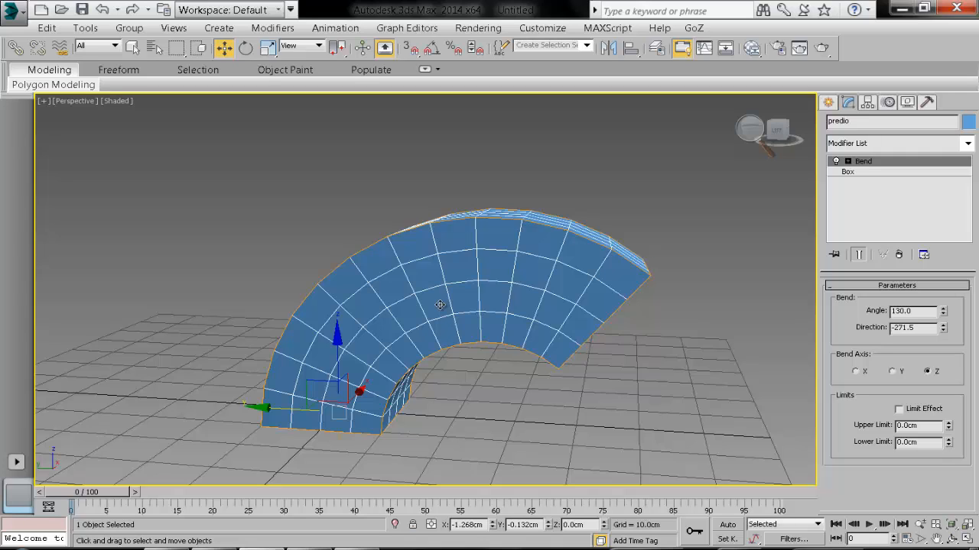
# - Raise the base box's height segments to 36 and examine the smoother curve up close
pyautogui.click(846, 172)
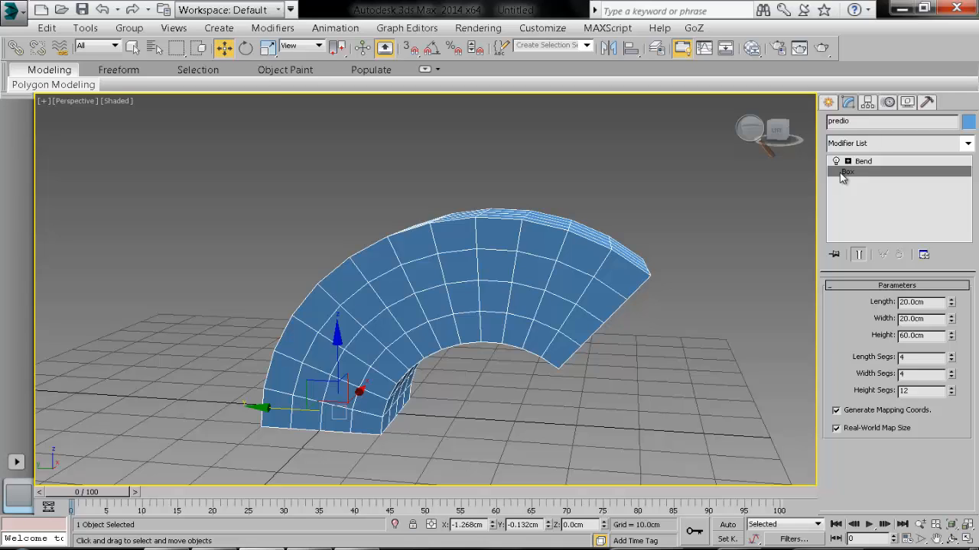
pyautogui.click(919, 393)
pyautogui.moveTo(952, 392); pyautogui.dragTo(942, 237)
pyautogui.keyDown('alt'); pyautogui.moveTo(373, 287); pyautogui.dragTo(389, 278, button='middle'); pyautogui.keyUp('alt')
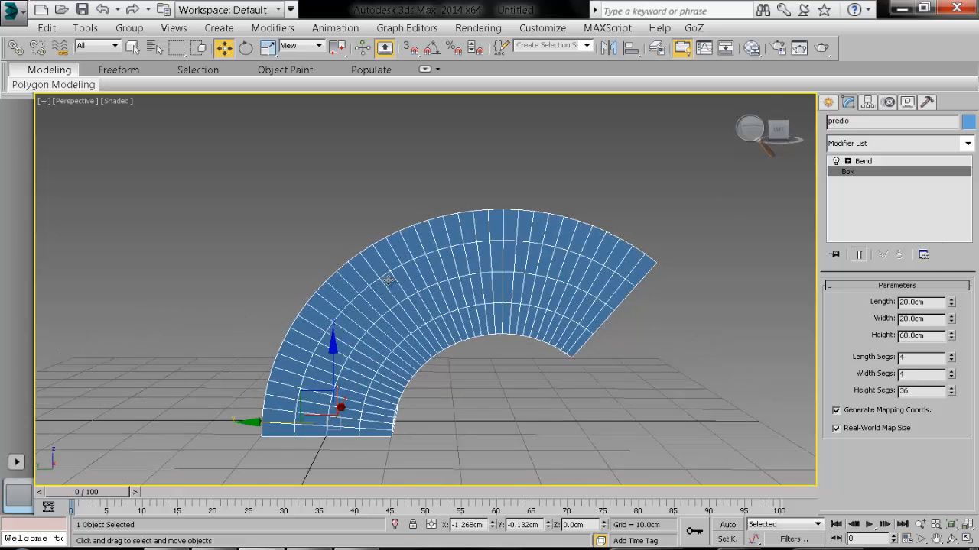
pyautogui.scroll(5, 384, 258)
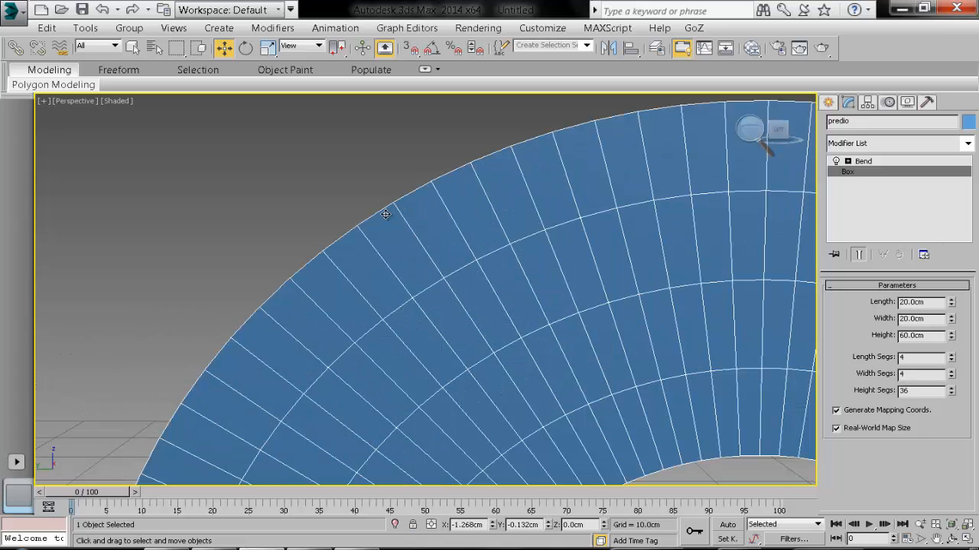
pyautogui.scroll(-5, 385, 214)
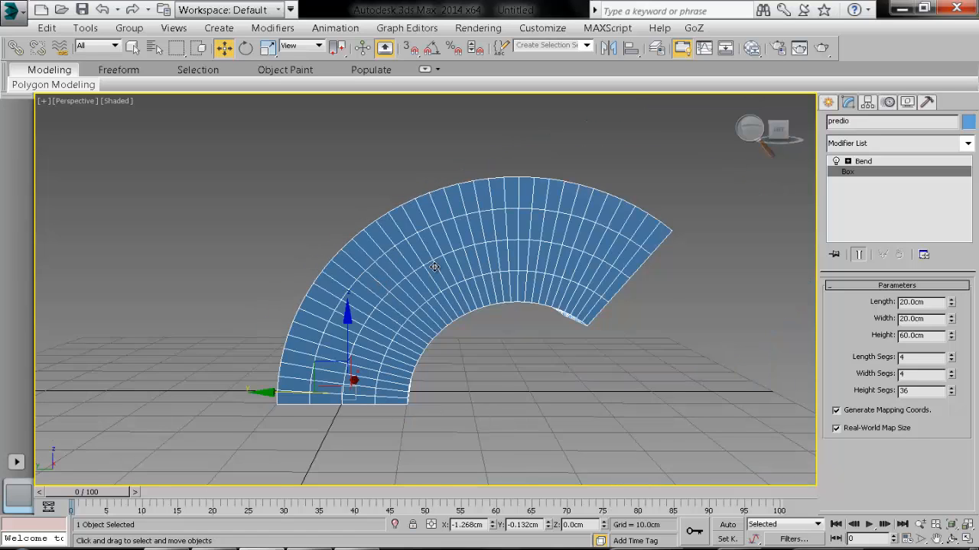
pyautogui.keyDown('alt'); pyautogui.moveTo(435, 267); pyautogui.dragTo(413, 279, button='middle'); pyautogui.keyUp('alt')
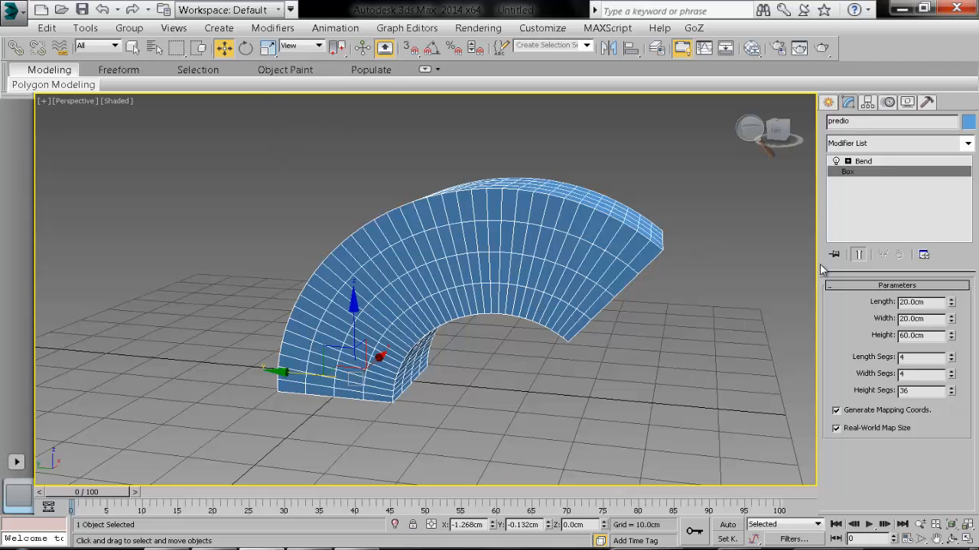
# - Try the bent box with 1, 2 and 11 height segments, and settle on 14
pyautogui.moveTo(952, 393); pyautogui.dragTo(964, 57)
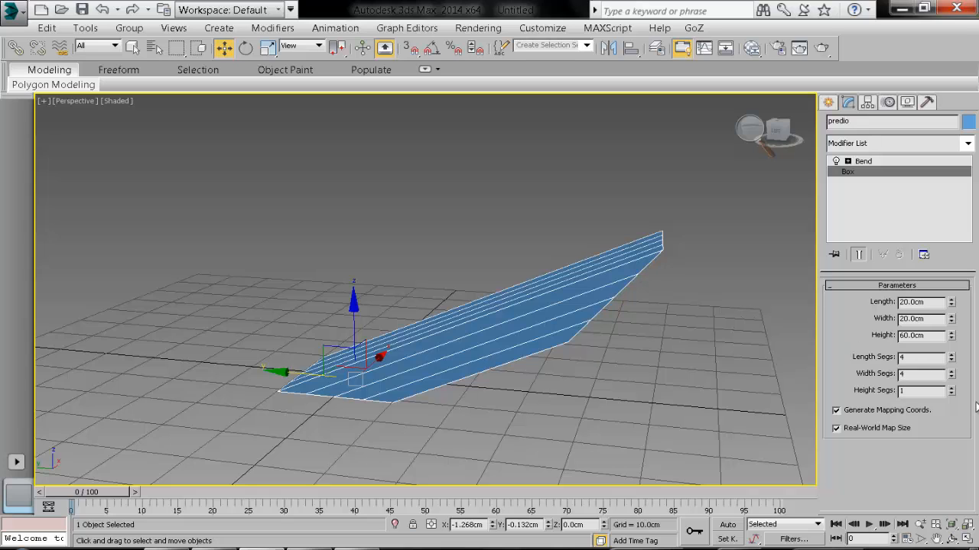
pyautogui.click(951, 389)
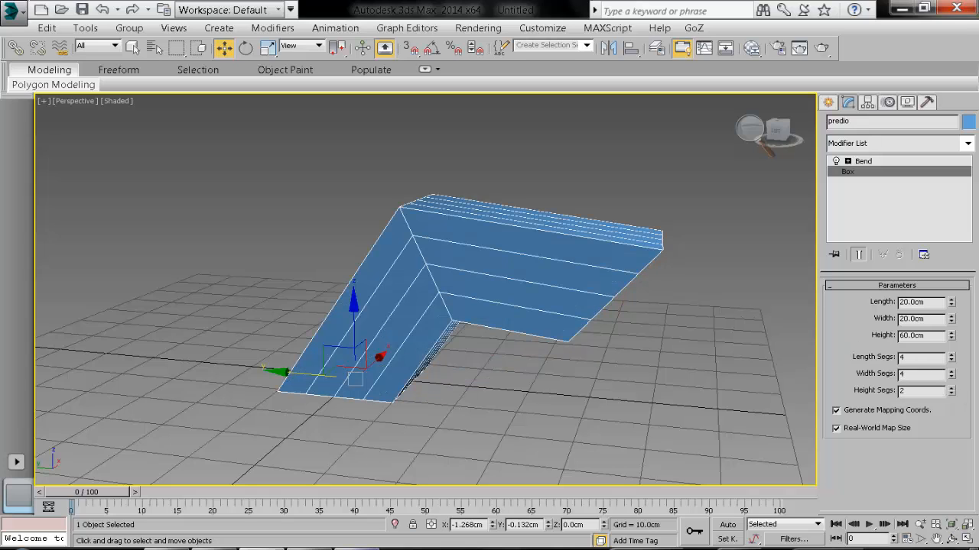
pyautogui.click(476, 548)
pyautogui.moveTo(951, 391); pyautogui.dragTo(951, 331)
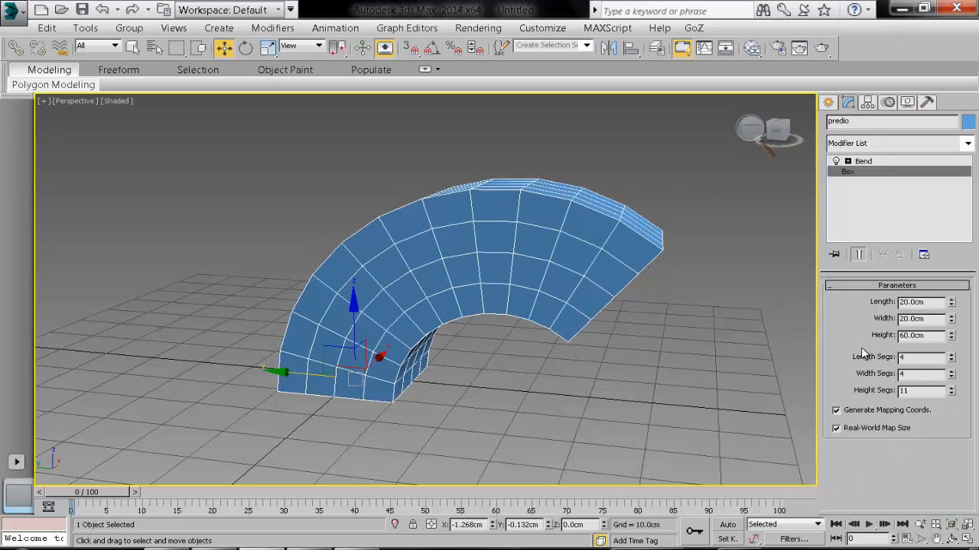
pyautogui.moveTo(952, 391); pyautogui.dragTo(951, 387)
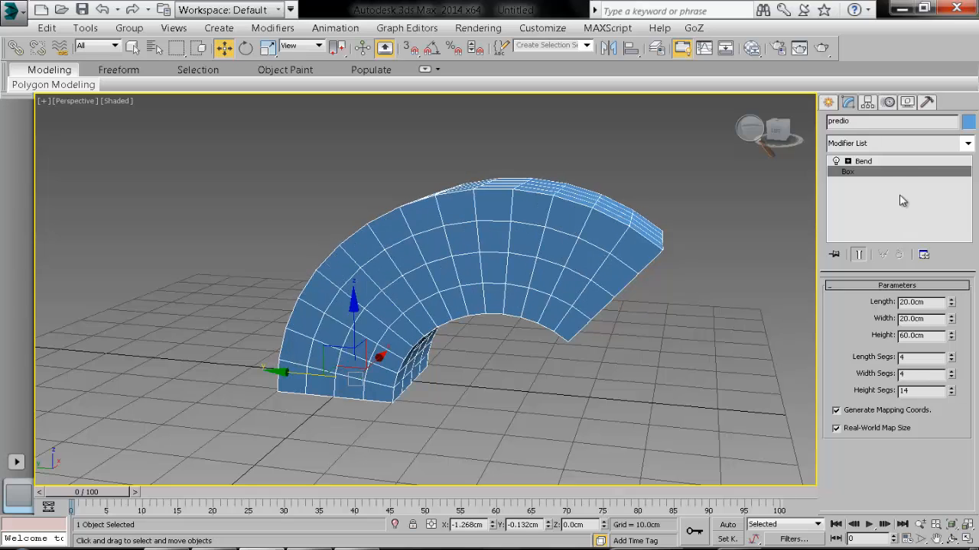
# - Turn the Bend modifier off to compare the straight box with the bent shape, and turn it back on
pyautogui.click(885, 162)
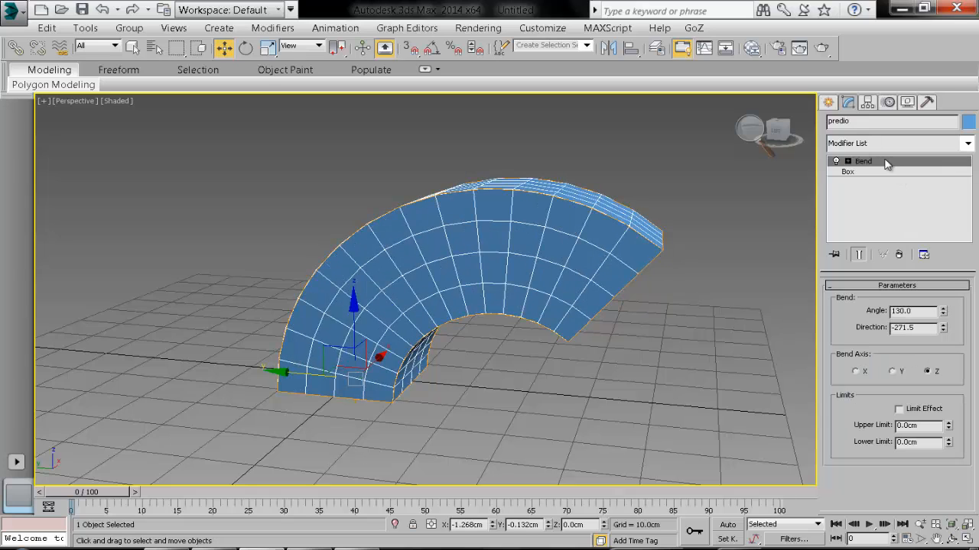
pyautogui.click(847, 162)
pyautogui.click(836, 161)
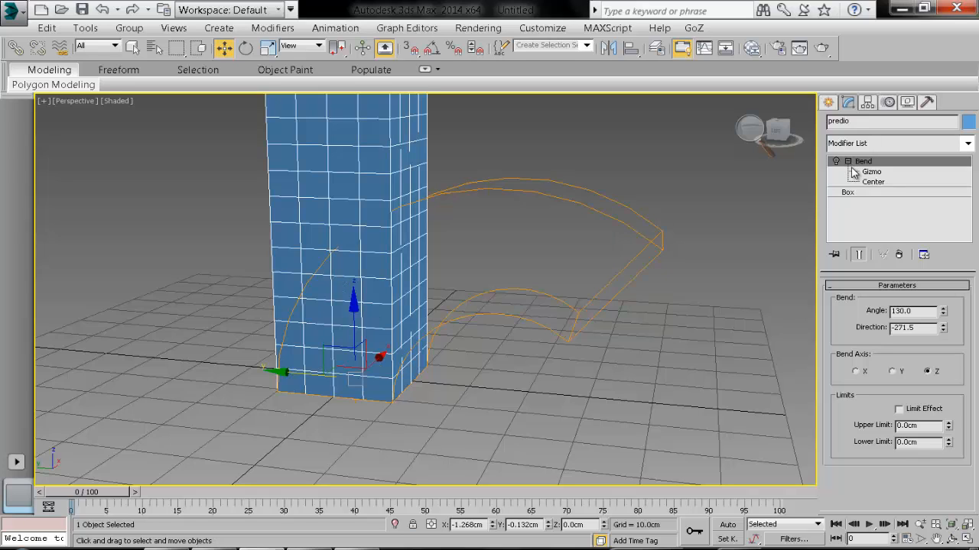
pyautogui.click(848, 162)
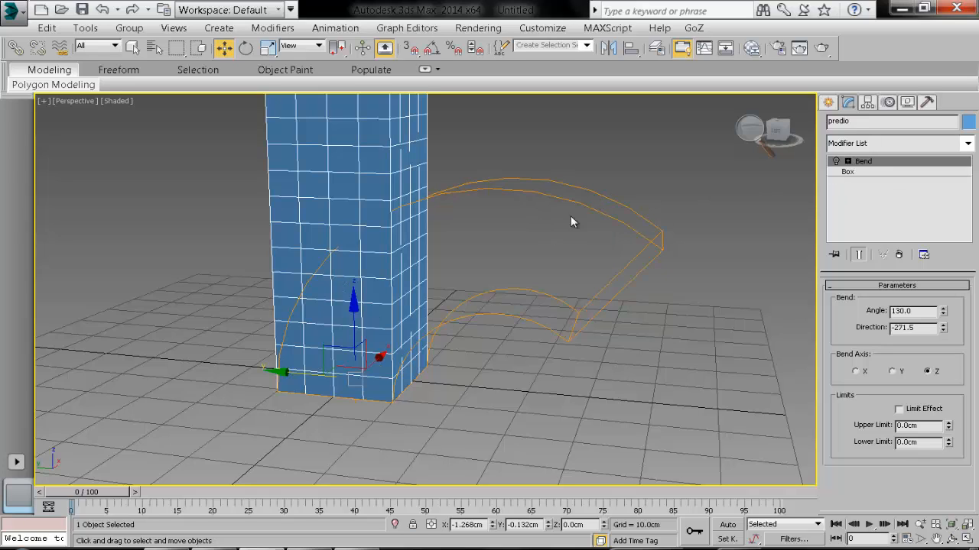
pyautogui.moveTo(431, 174); pyautogui.dragTo(445, 247, button='middle')
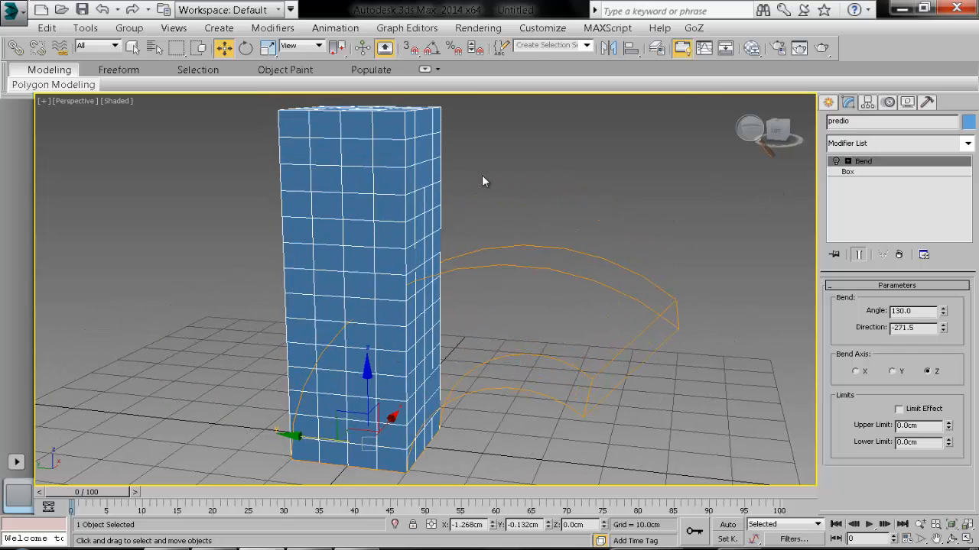
pyautogui.click(835, 161)
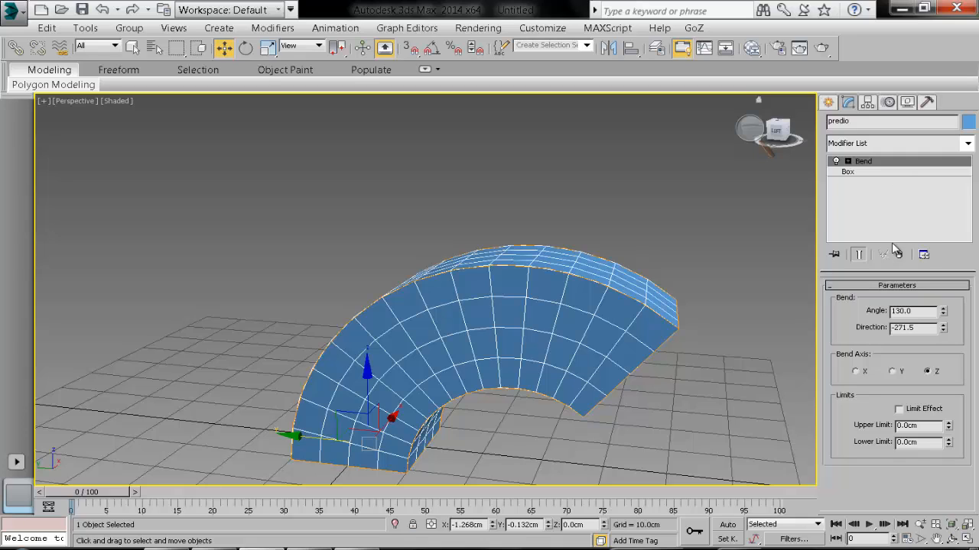
# - Magnify the modifier stack and delete the Bend modifier from the predio box, restoring 100% magnification
pyautogui.click(749, 132)
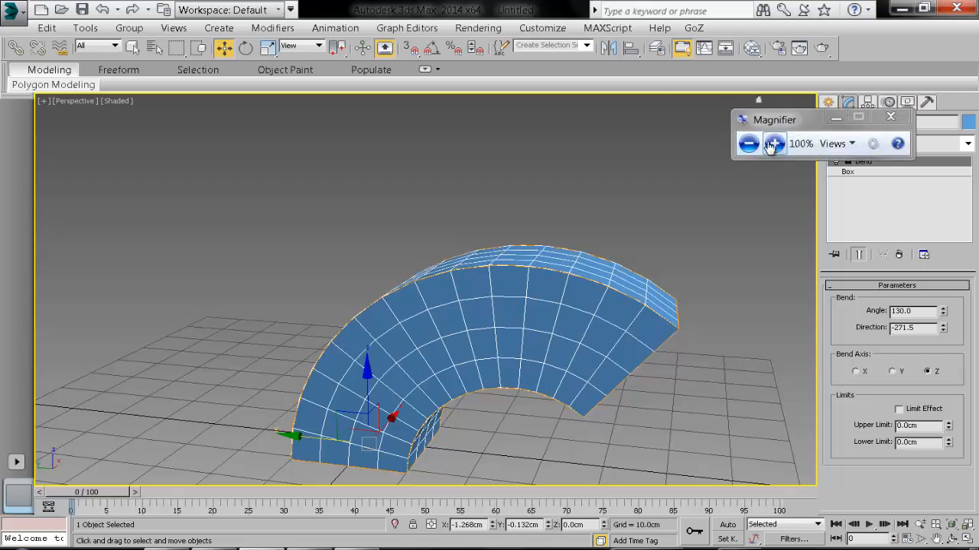
pyautogui.click(770, 144)
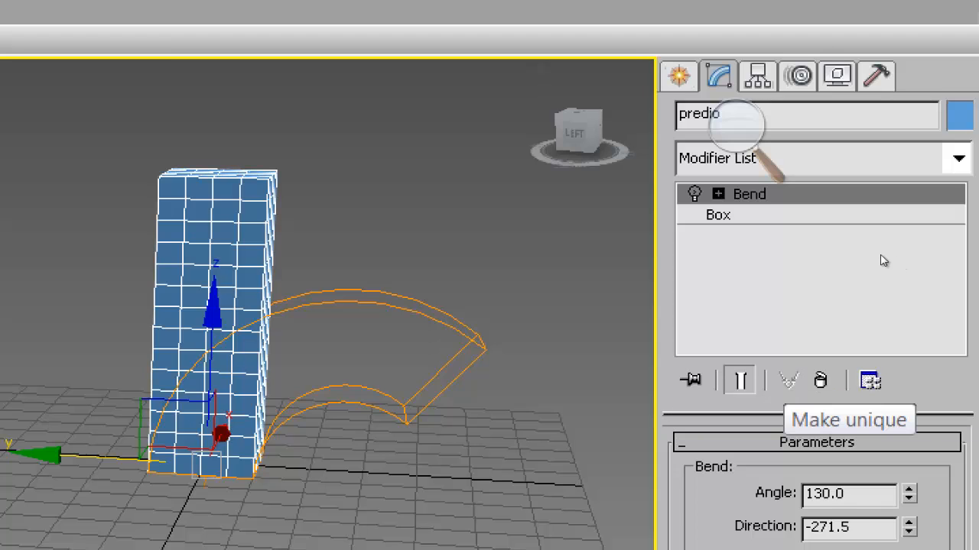
pyautogui.click(820, 380)
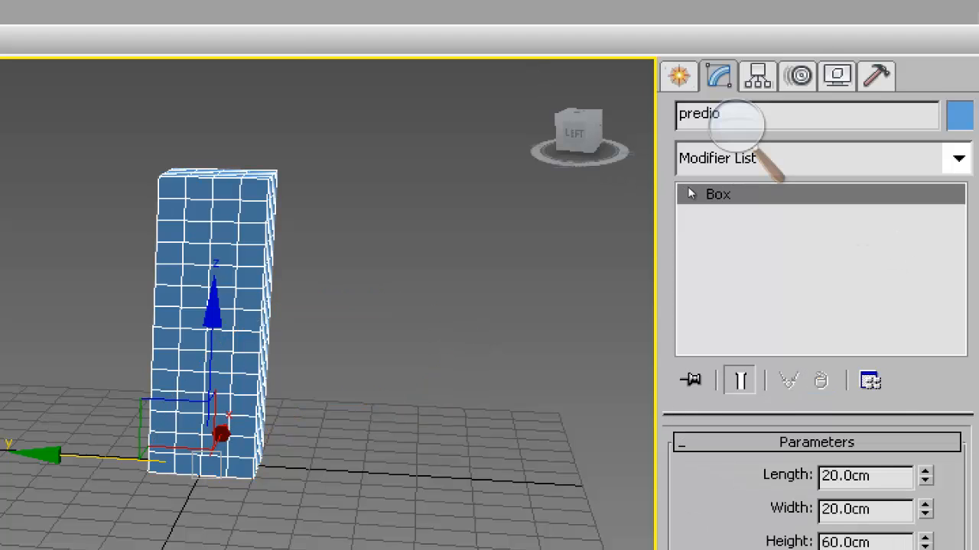
pyautogui.click(736, 125)
pyautogui.click(737, 159)
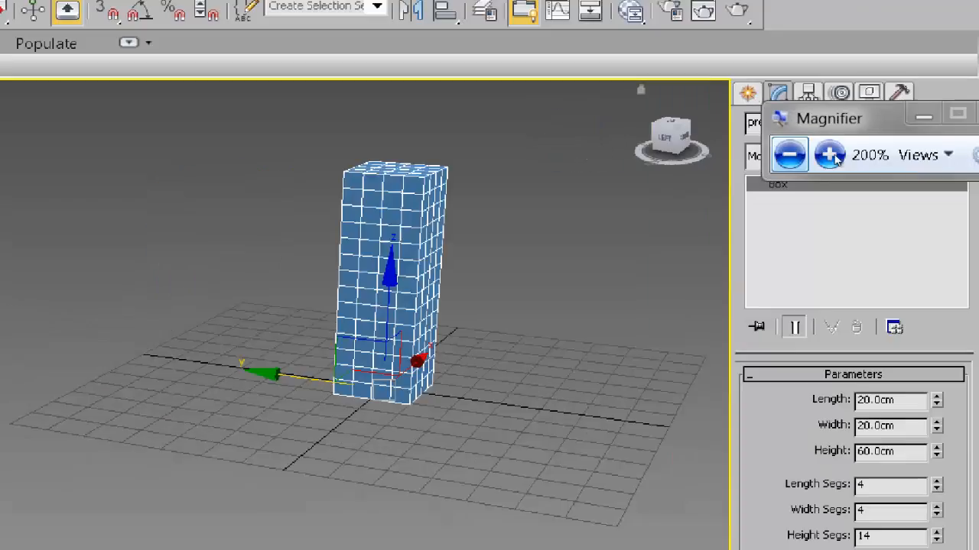
# - Add a Taper modifier to the predio box and set its amount to -0.6
pyautogui.moveTo(696, 196); pyautogui.dragTo(526, 254, button='middle')
pyautogui.scroll(2, 496, 253)
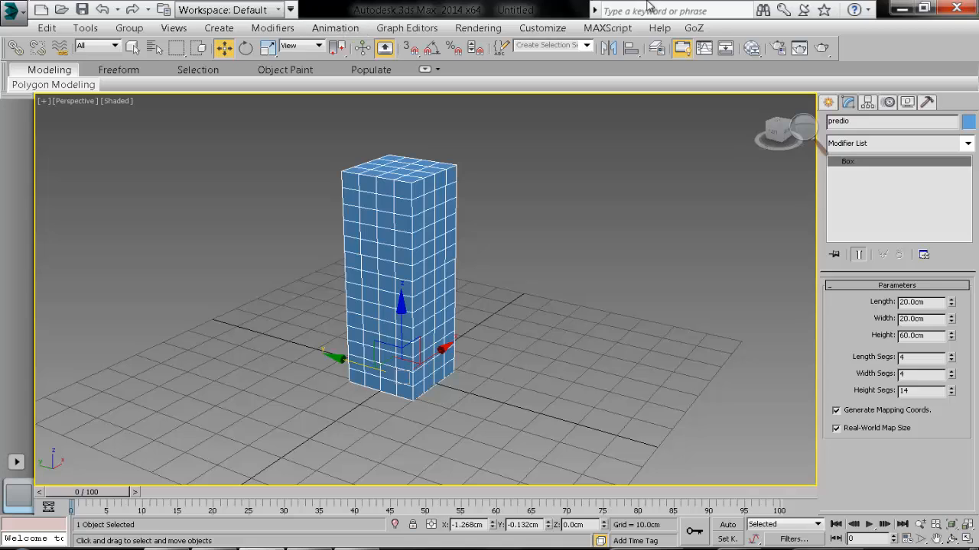
pyautogui.click(964, 143)
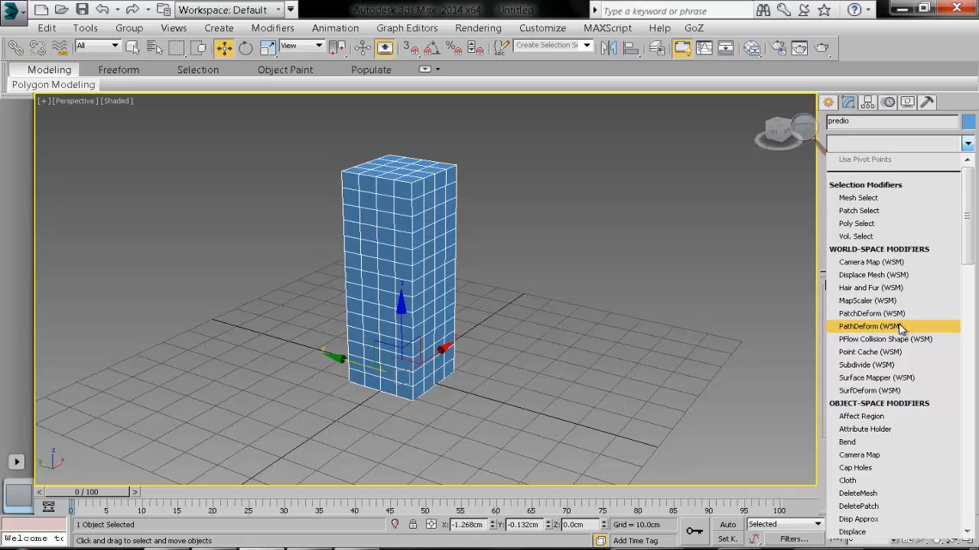
pyautogui.press('t')
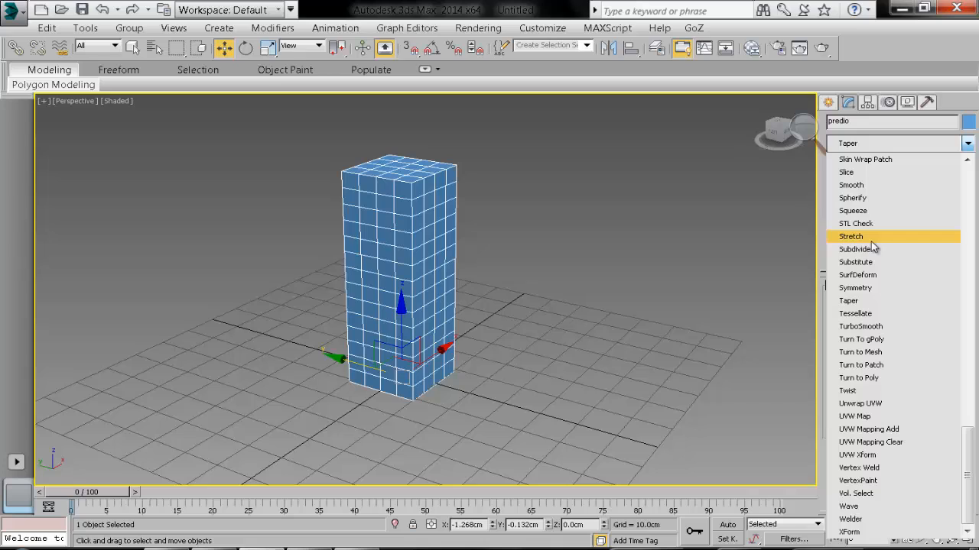
pyautogui.press('t')
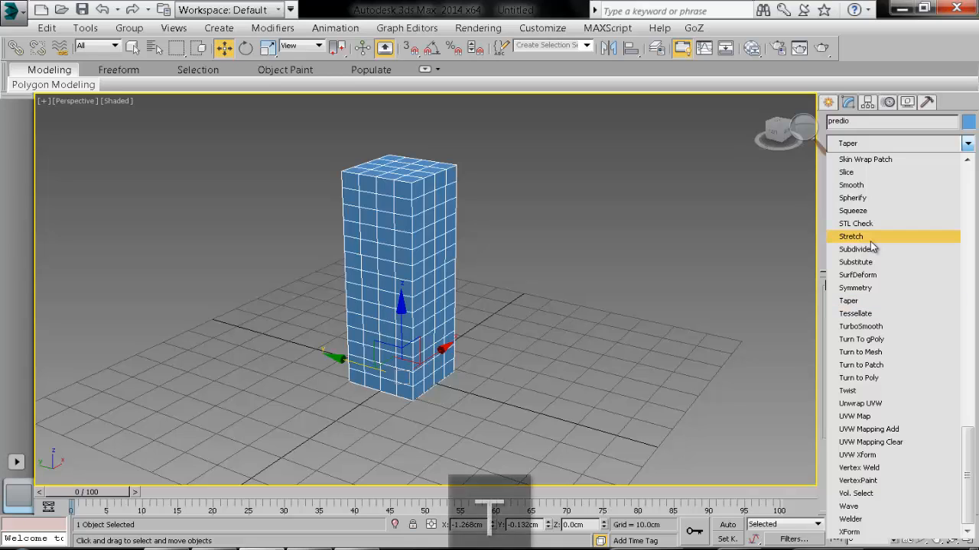
pyautogui.click(895, 302)
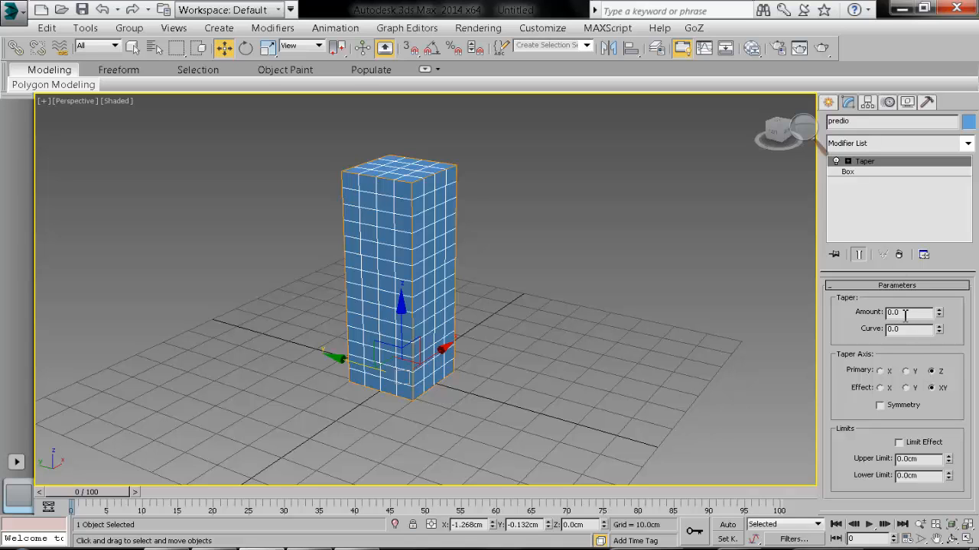
pyautogui.moveTo(939, 312); pyautogui.dragTo(950, 349)
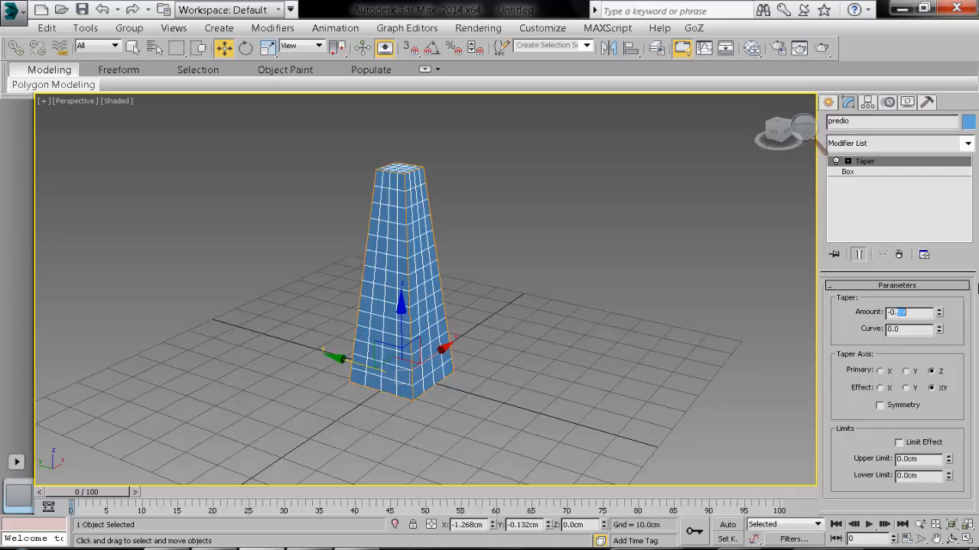
pyautogui.click(911, 328)
# - Inspect the Taper parameters under magnification, return to 100%, and set the taper curve to -0.9
pyautogui.click(808, 144)
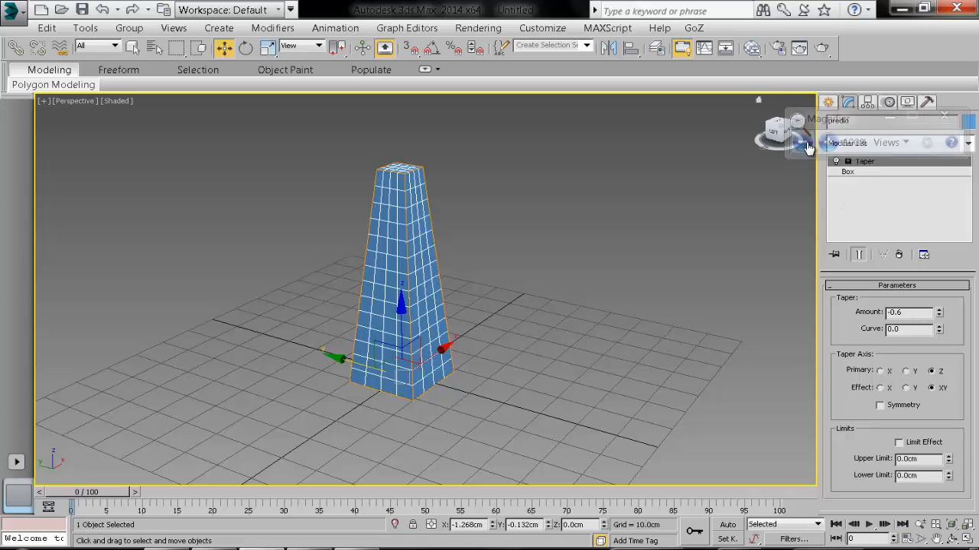
pyautogui.click(827, 143)
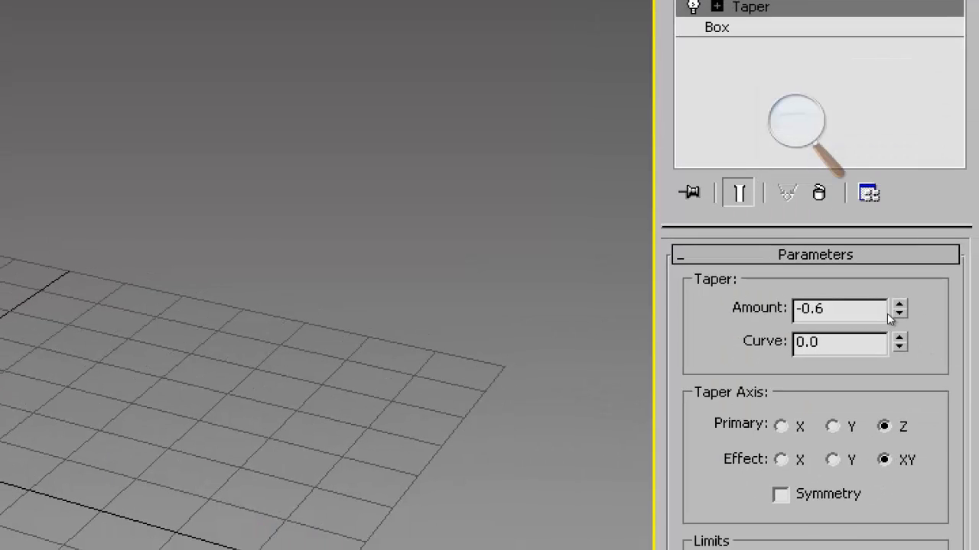
pyautogui.click(797, 121)
pyautogui.click(793, 150)
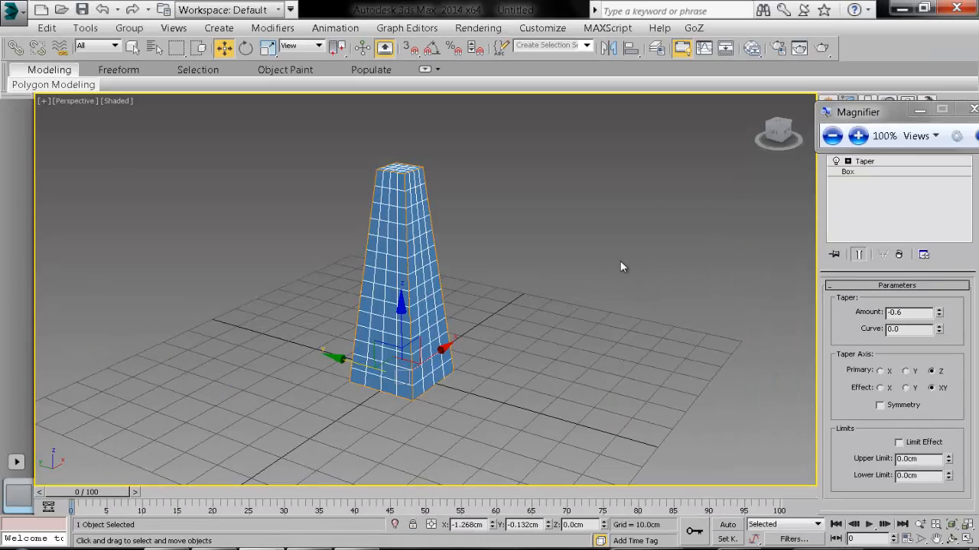
pyautogui.moveTo(536, 280); pyautogui.dragTo(537, 289, button='middle')
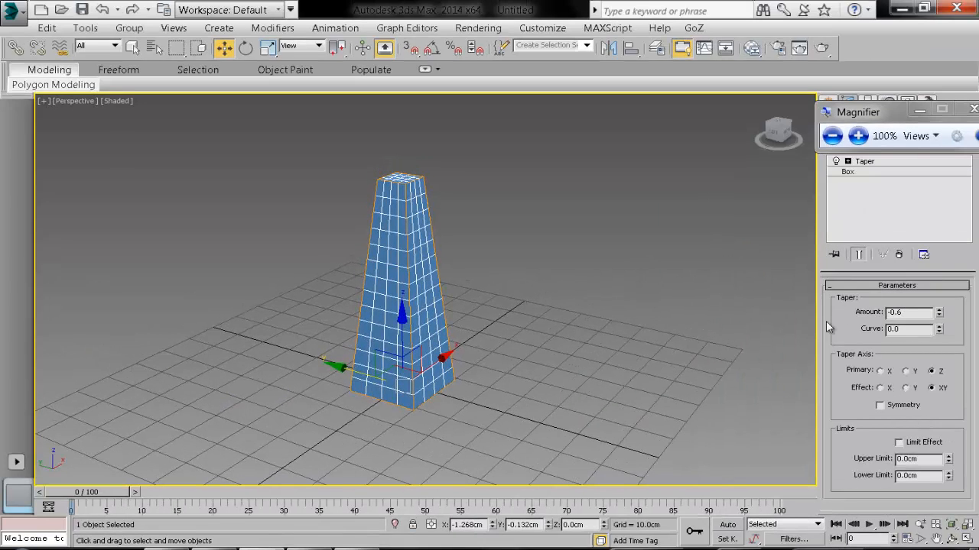
pyautogui.moveTo(938, 329); pyautogui.dragTo(941, 391)
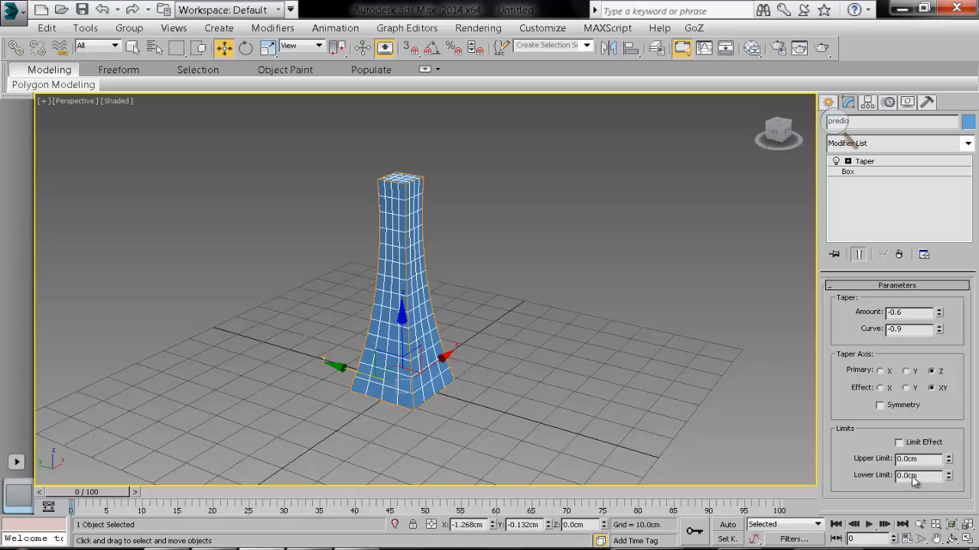
# - Turn on Auto Key and, at frame 40, key the taper with amount -0.63 and curve 2.69
pyautogui.click(727, 524)
pyautogui.moveTo(101, 495); pyautogui.dragTo(370, 496)
pyautogui.moveTo(940, 315); pyautogui.dragTo(950, 108)
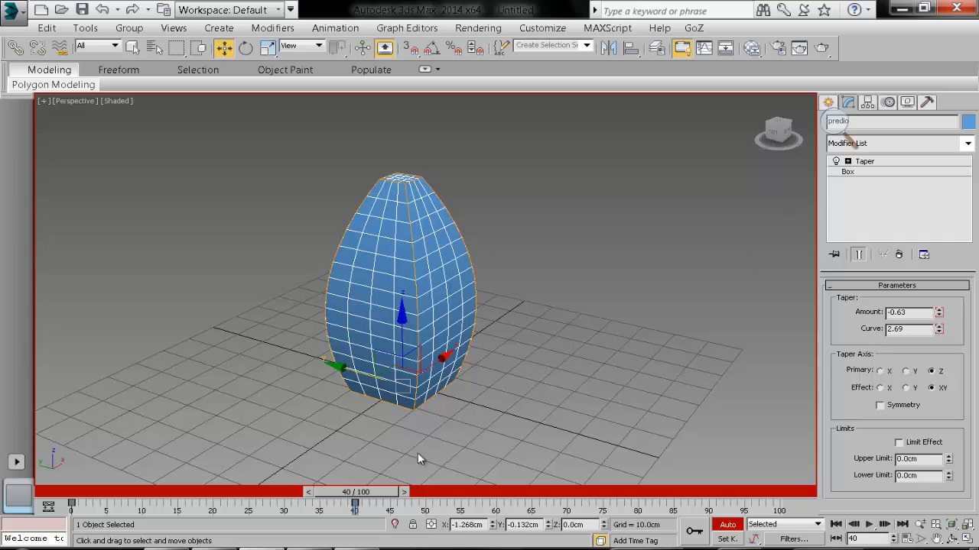
# - Go to frame 87 and key the taper curve at -1.29
pyautogui.moveTo(386, 492); pyautogui.dragTo(673, 478)
pyautogui.press('w')
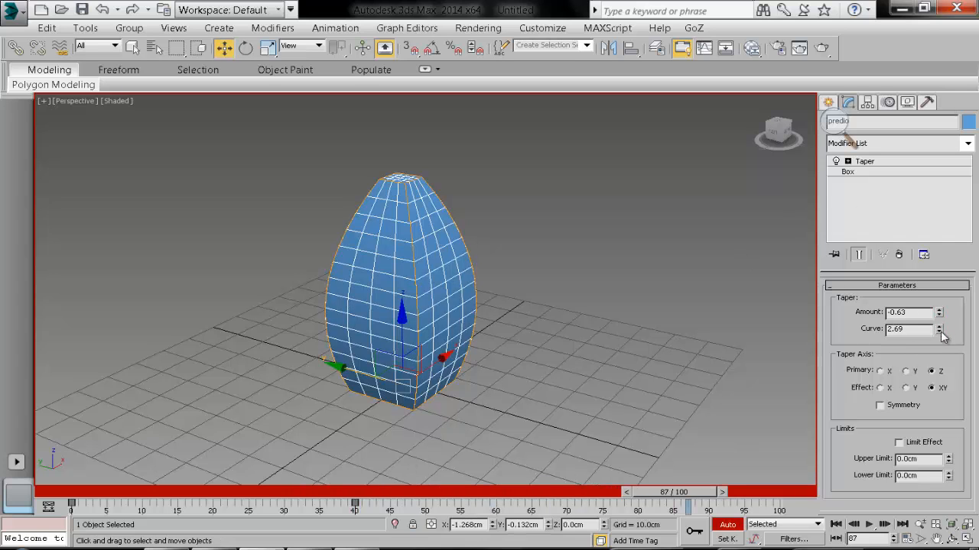
pyautogui.moveTo(942, 330); pyautogui.dragTo(939, 24)
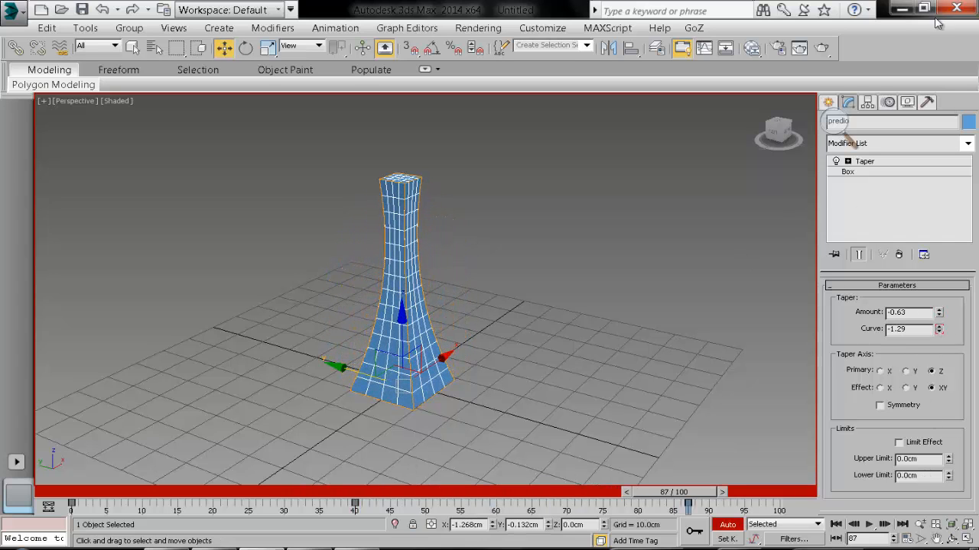
# - Play the taper animation from frame 0, turn off Auto Key, and return to frame 0
pyautogui.press('q')
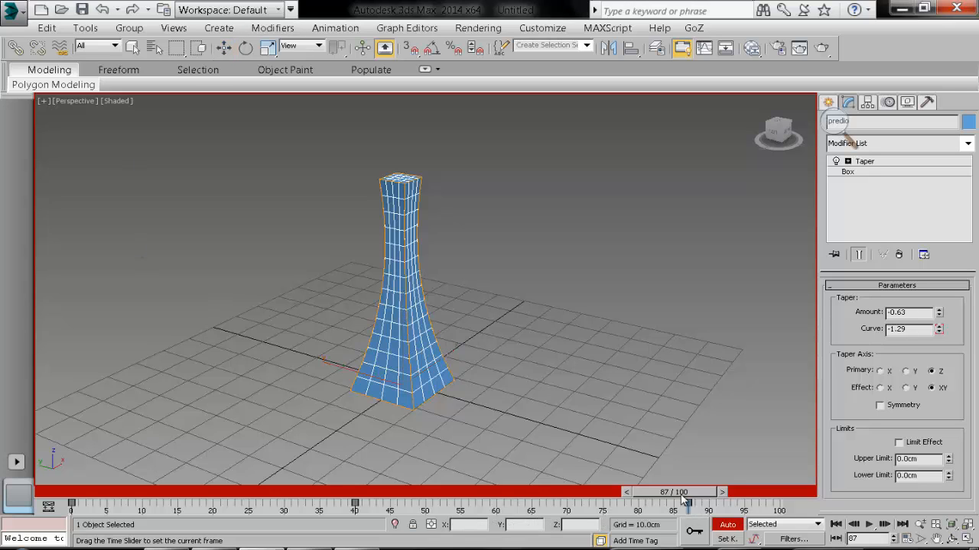
pyautogui.moveTo(692, 493); pyautogui.dragTo(3, 524)
pyautogui.press('w')
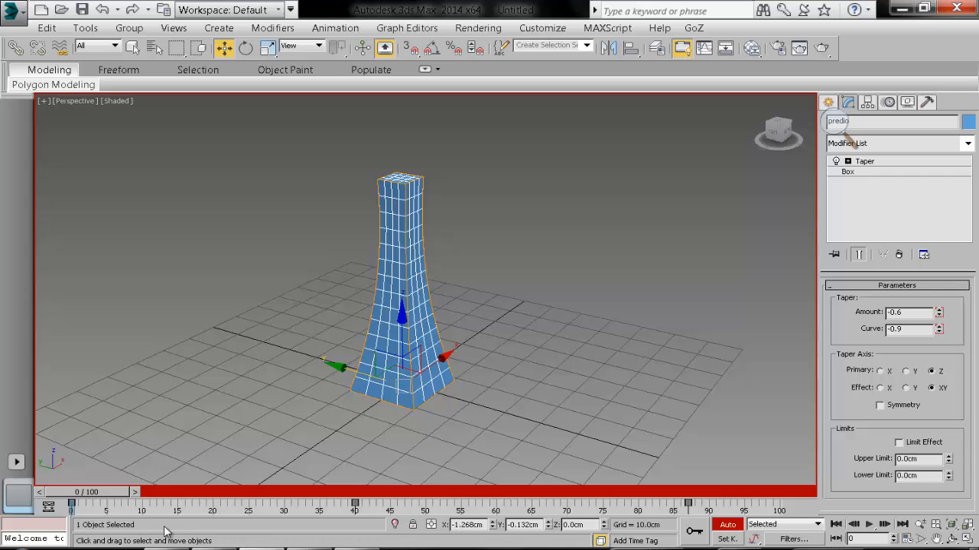
pyautogui.click(868, 524)
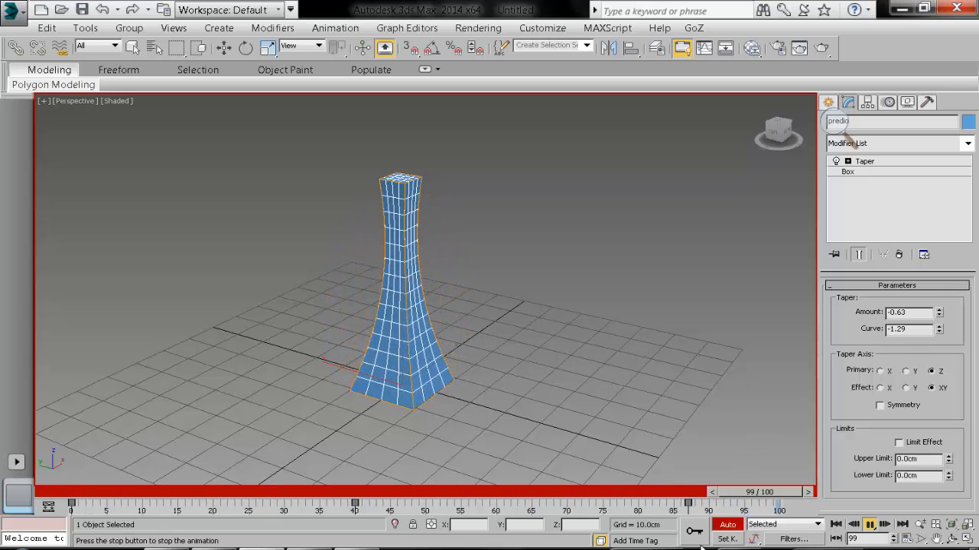
pyautogui.click(727, 525)
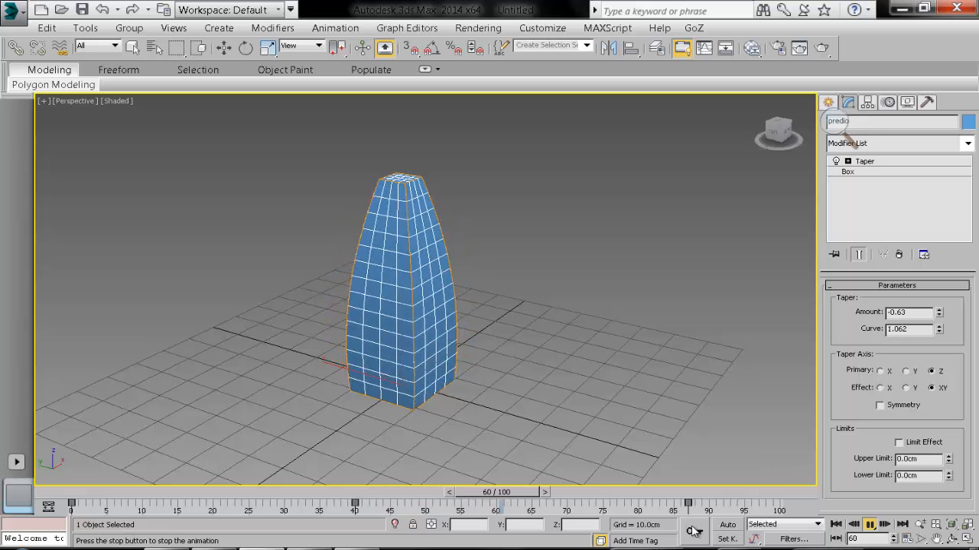
pyautogui.moveTo(613, 495); pyautogui.dragTo(114, 496)
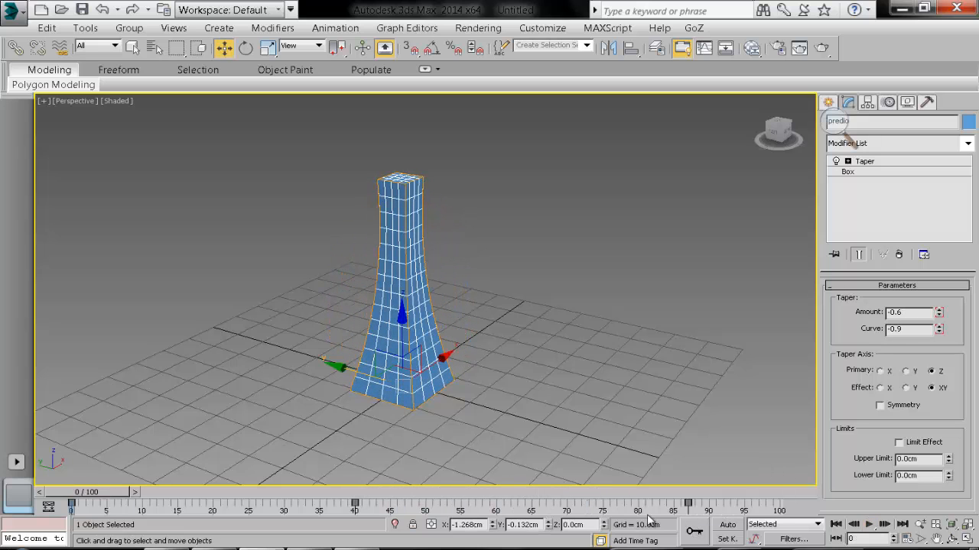
# - Delete all of the predio box's taper animation keys from the timeline
pyautogui.moveTo(743, 504); pyautogui.dragTo(461, 539)
pyautogui.press('Delete')
pyautogui.click(886, 162)
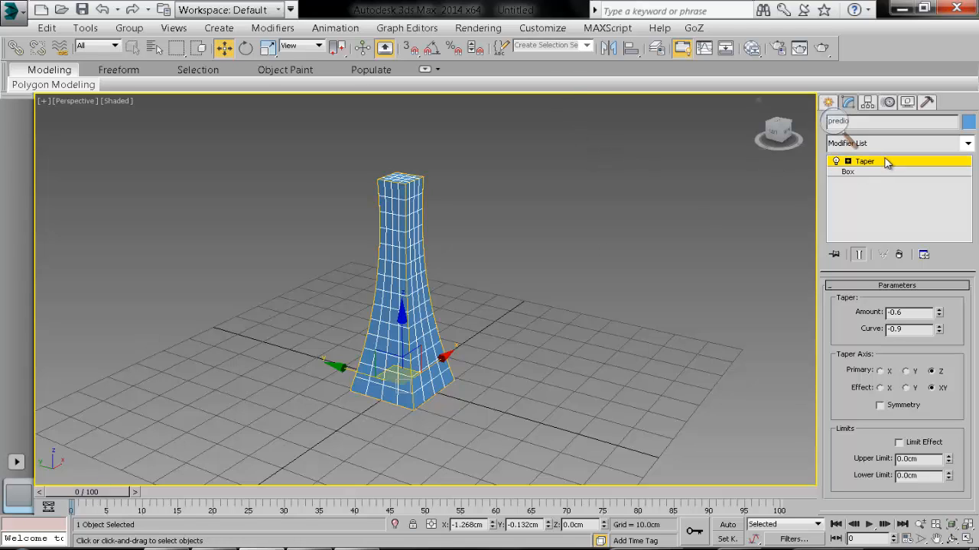
pyautogui.click(876, 229)
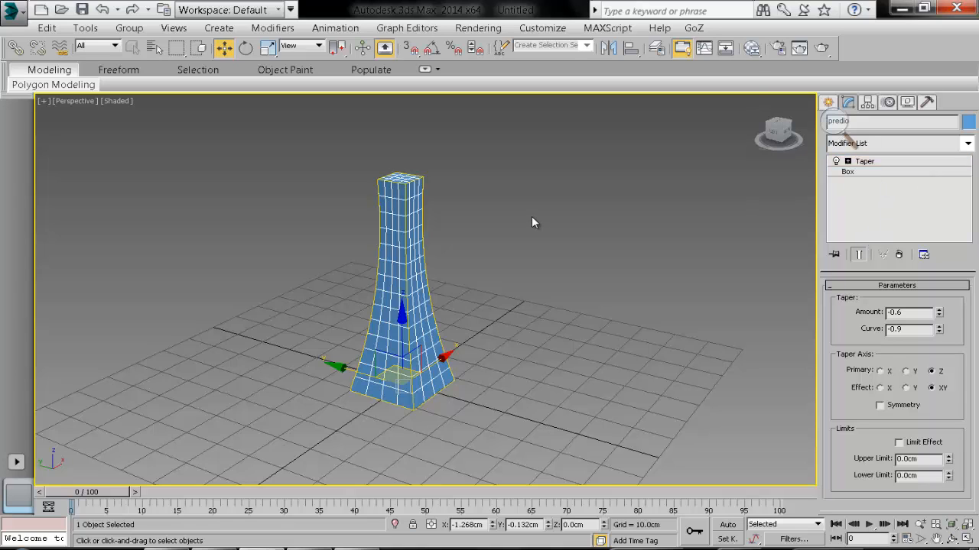
# - Add a Twist modifier above Taper on the predio box and set its angle to 250
pyautogui.click(968, 144)
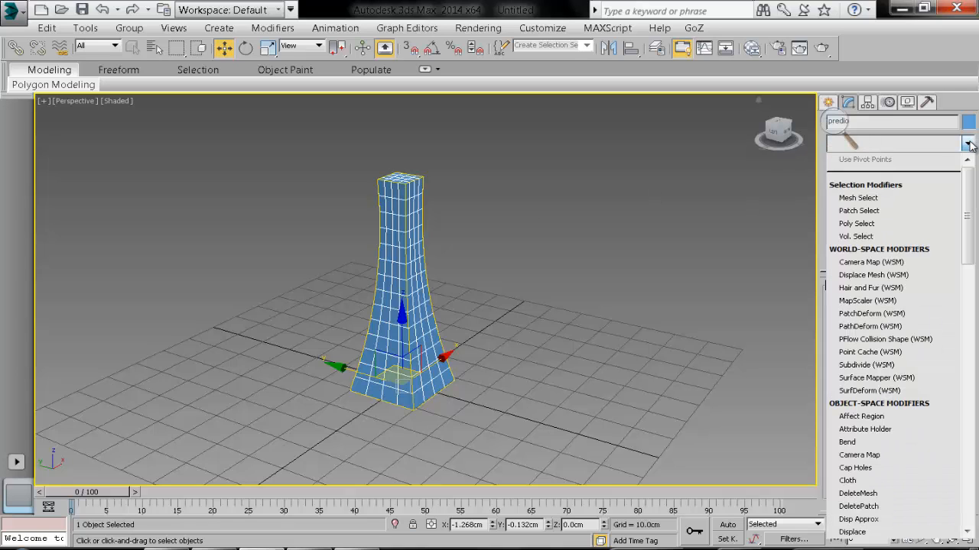
pyautogui.moveTo(971, 192); pyautogui.dragTo(971, 287)
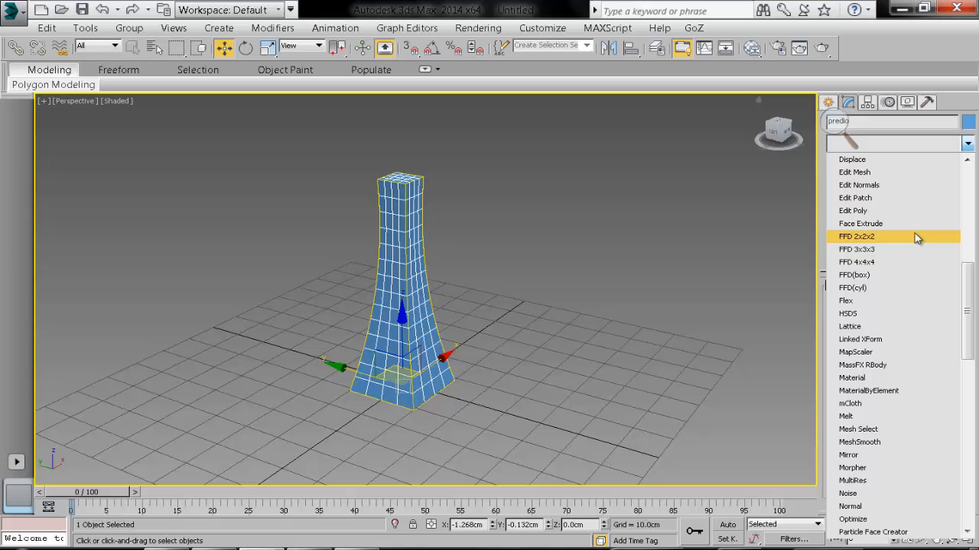
pyautogui.press('t')
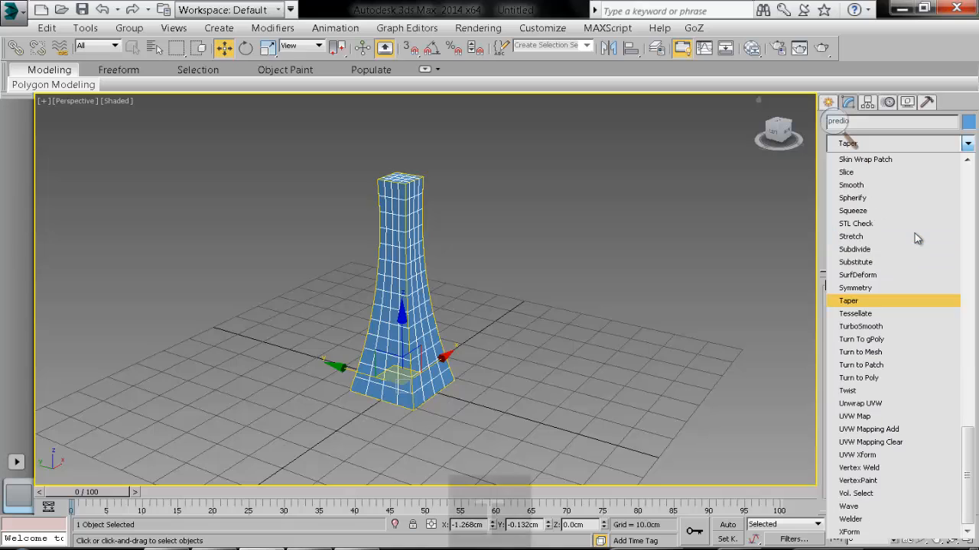
pyautogui.click(891, 391)
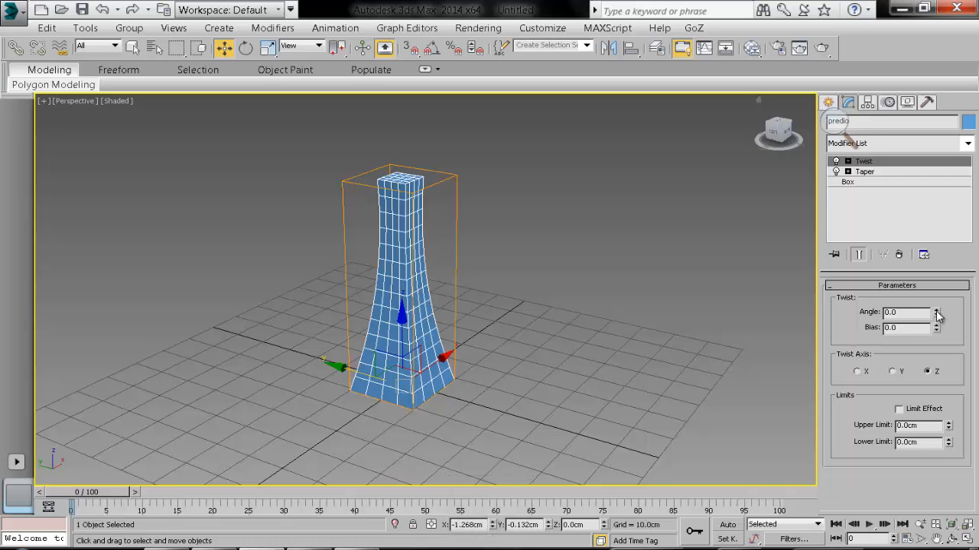
pyautogui.moveTo(937, 315); pyautogui.dragTo(937, 229)
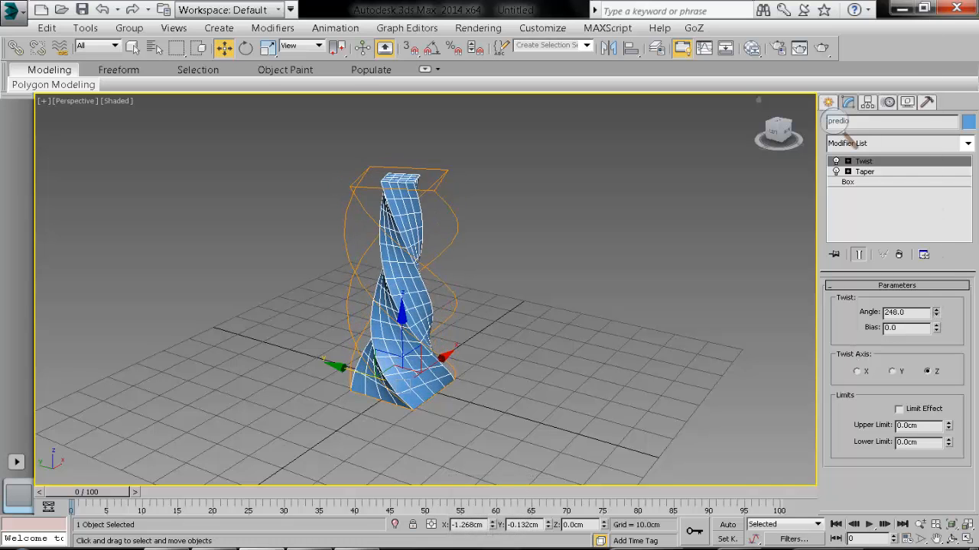
pyautogui.moveTo(922, 313); pyautogui.dragTo(855, 334)
pyautogui.write('250')
pyautogui.press('Return')
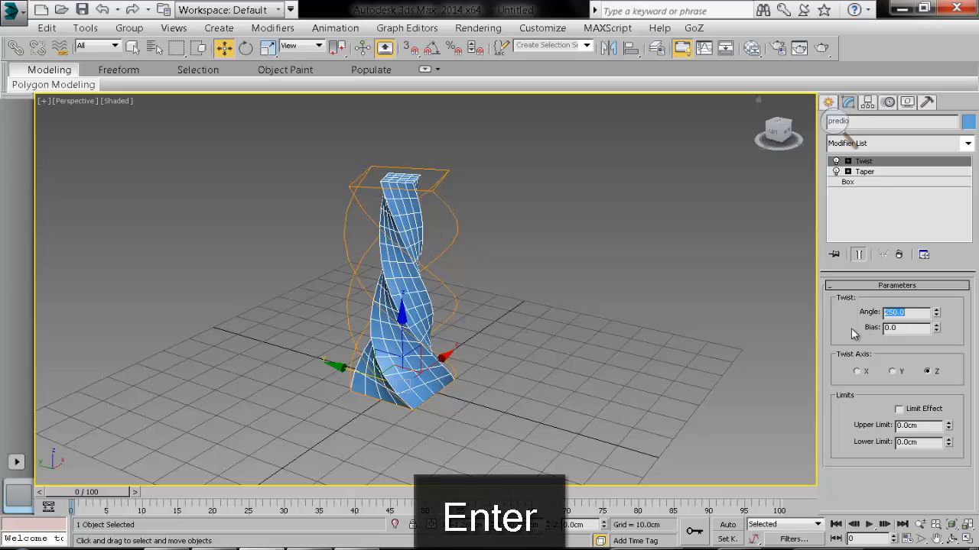
pyautogui.click(915, 329)
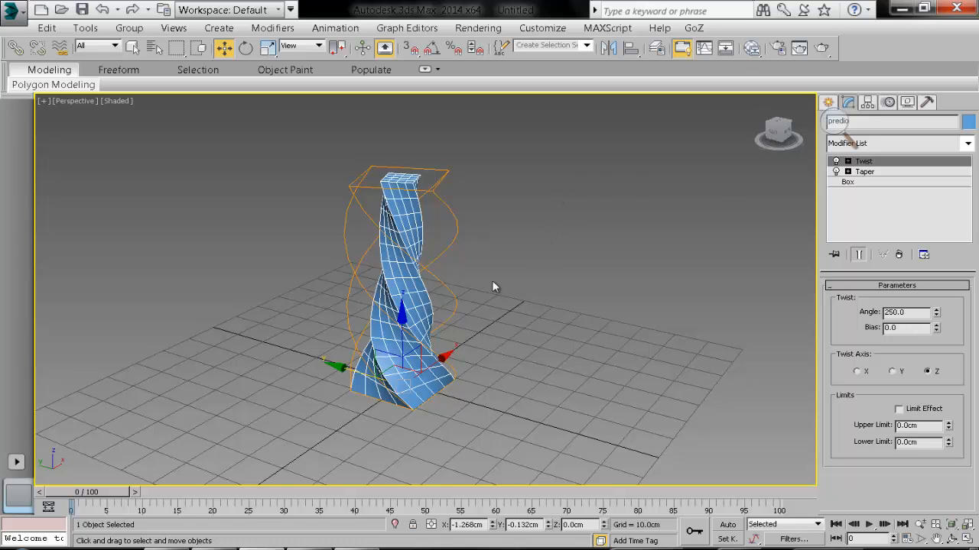
# - Add a Bend modifier above Twist and bend the tower by an angle of 96.5
pyautogui.keyDown('alt'); pyautogui.moveTo(493, 284); pyautogui.dragTo(481, 285, button='middle'); pyautogui.keyUp('alt')
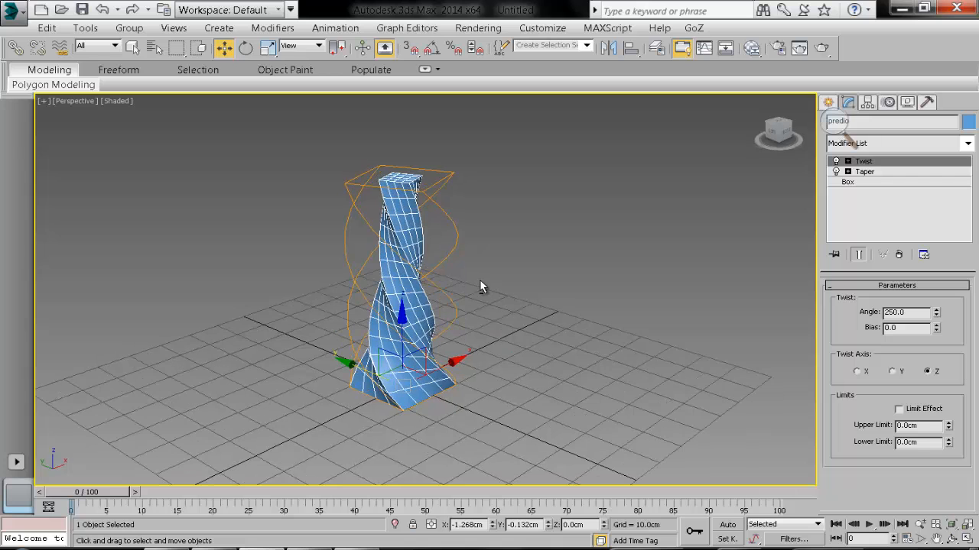
pyautogui.click(967, 144)
pyautogui.moveTo(969, 177); pyautogui.dragTo(969, 200)
pyautogui.click(846, 445)
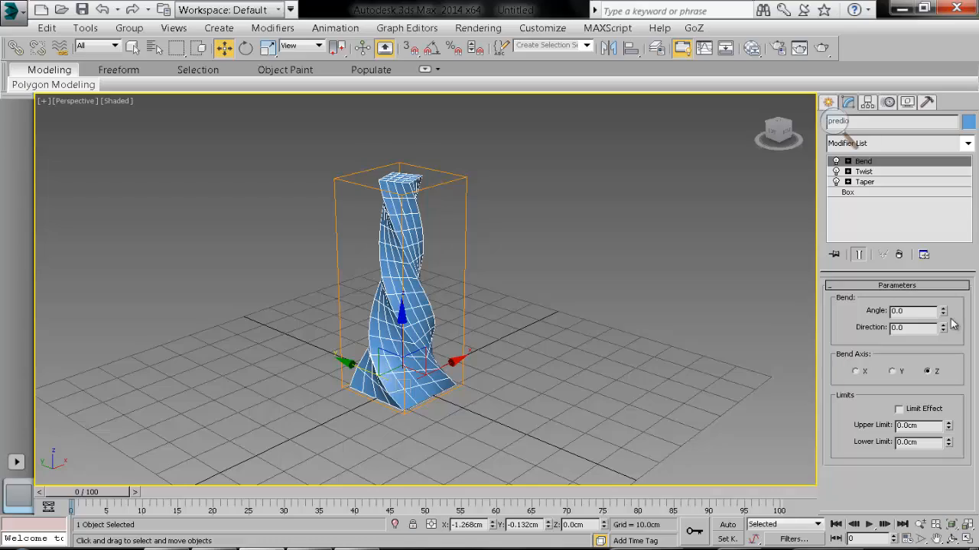
pyautogui.moveTo(942, 311); pyautogui.dragTo(924, 190)
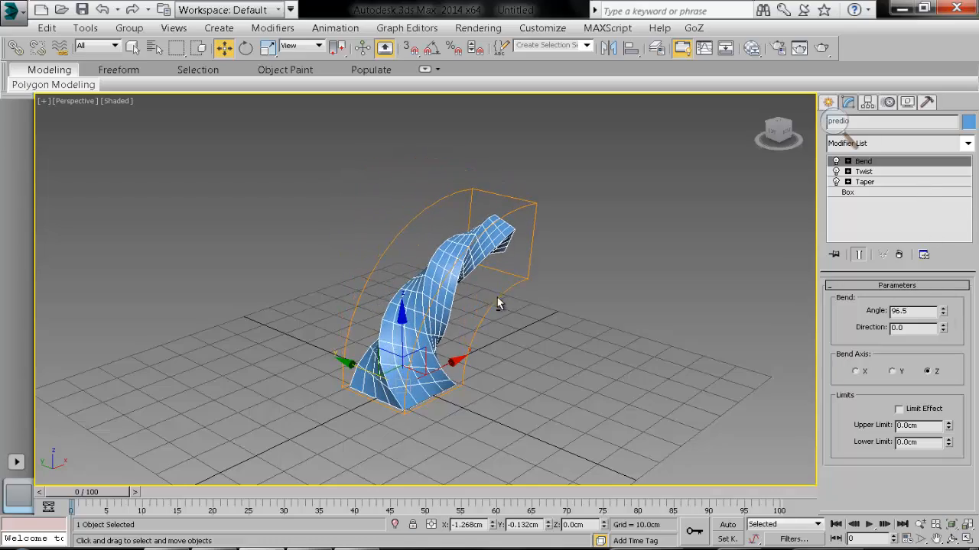
pyautogui.keyDown('alt'); pyautogui.moveTo(497, 298); pyautogui.dragTo(466, 309, button='middle'); pyautogui.keyUp('alt')
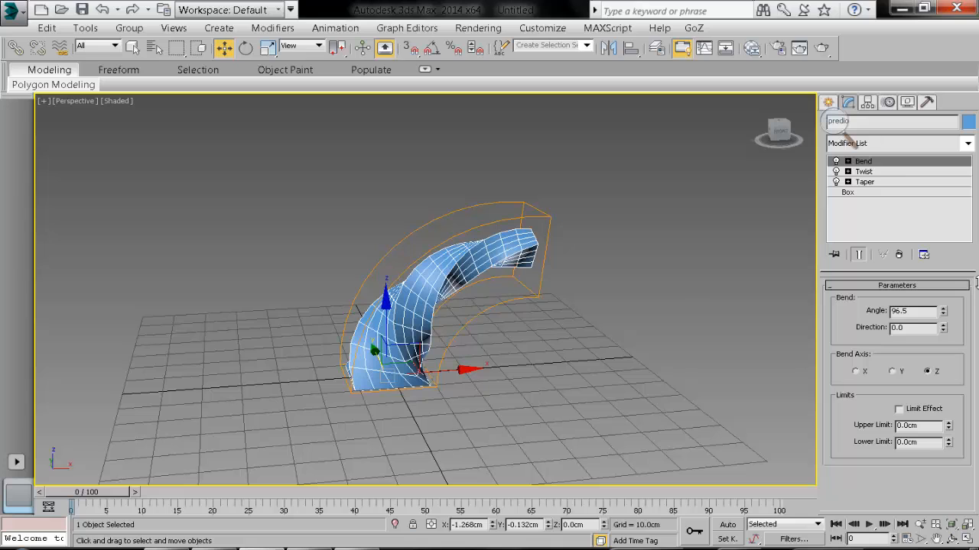
# - Compare the Twist, Taper and Bend levels of the modifier stack and set the Bend angle to 90
pyautogui.click(893, 172)
pyautogui.click(890, 182)
pyautogui.click(892, 172)
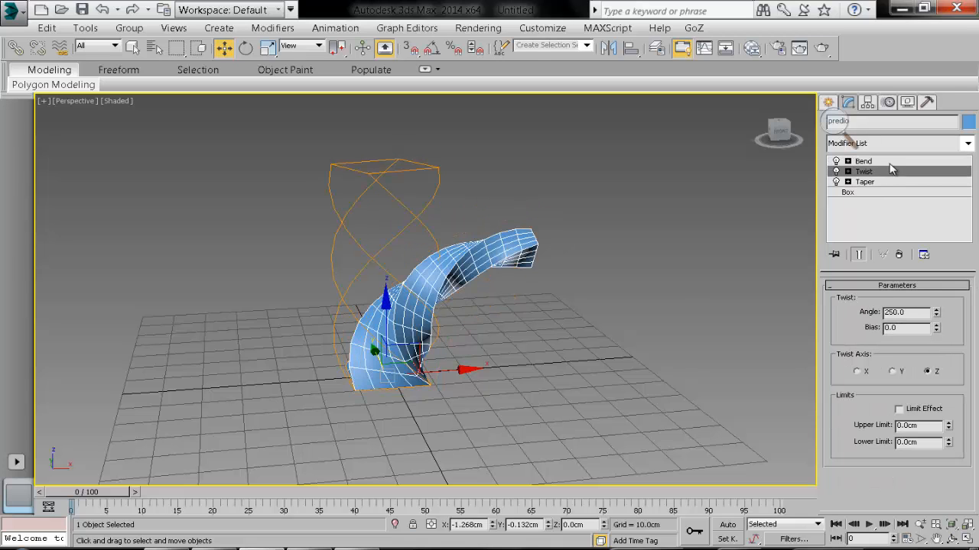
pyautogui.click(890, 161)
pyautogui.click(888, 173)
pyautogui.click(892, 161)
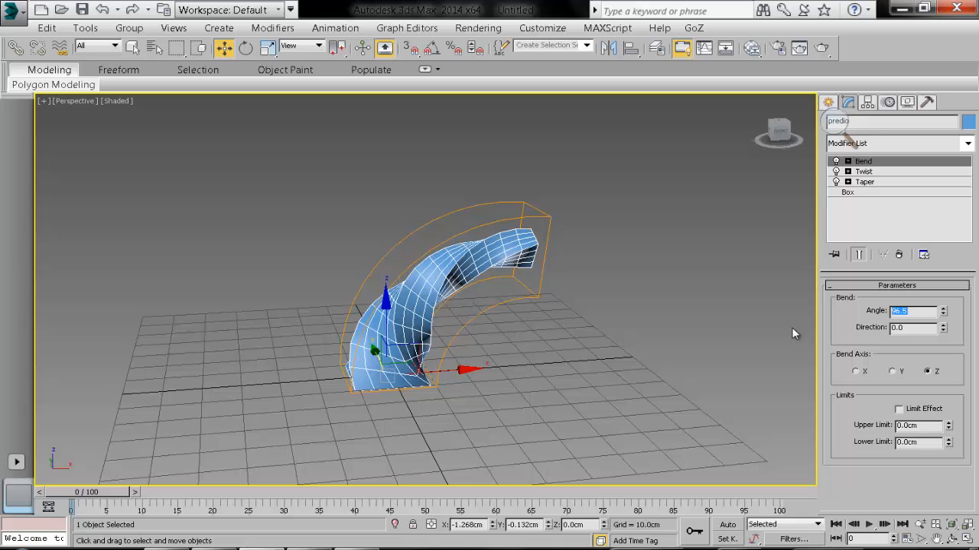
pyautogui.write('90')
pyautogui.press('Return')
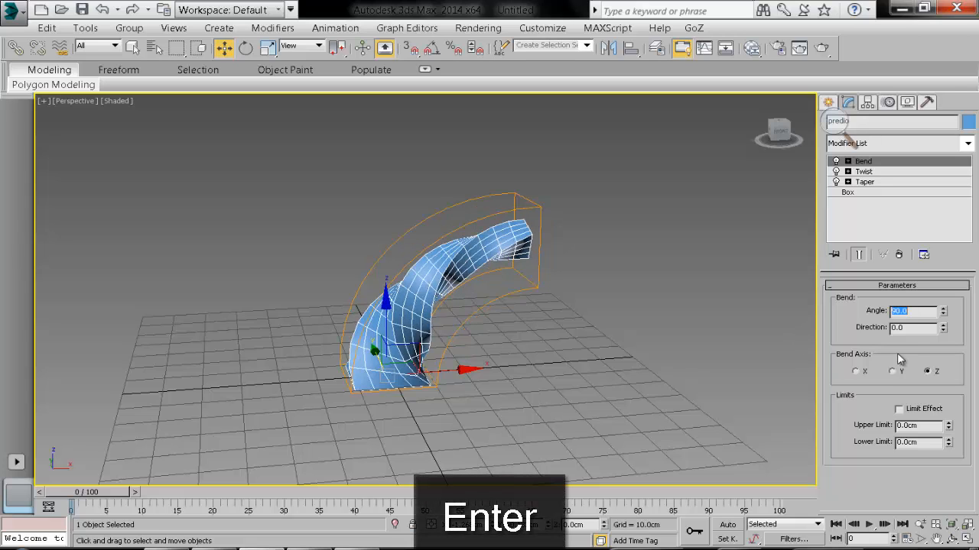
# - Review the Taper, Twist and Bend settings, and raise the base box's height to 140.4 cm
pyautogui.click(906, 329)
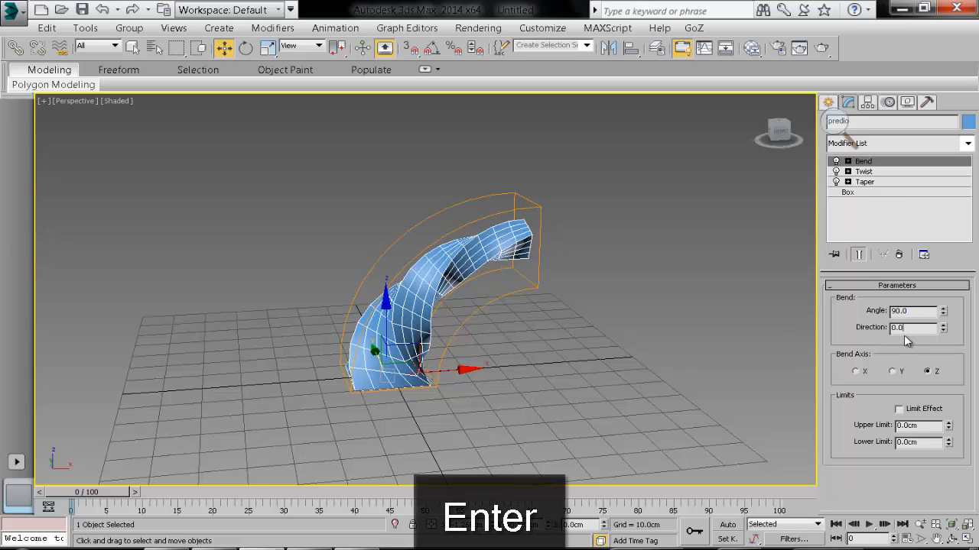
pyautogui.click(884, 184)
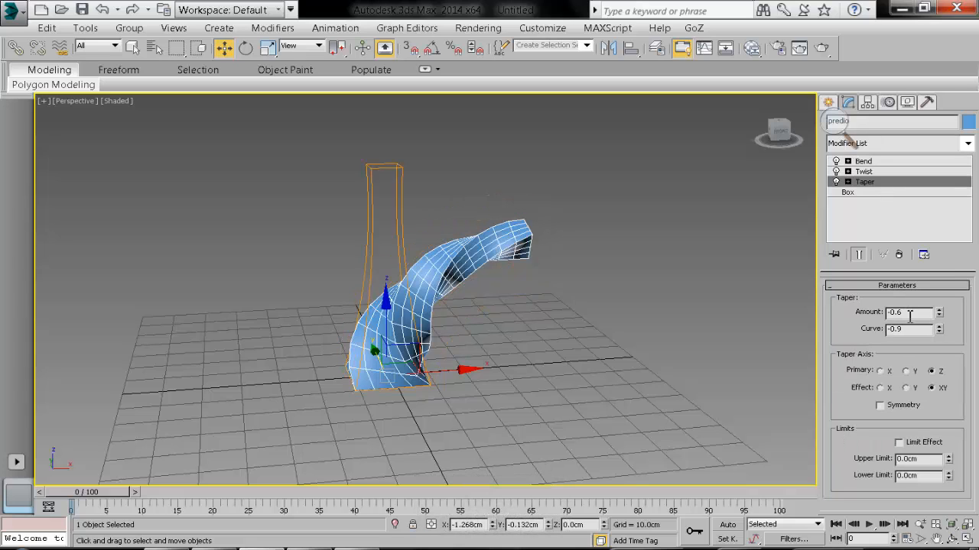
pyautogui.click(883, 171)
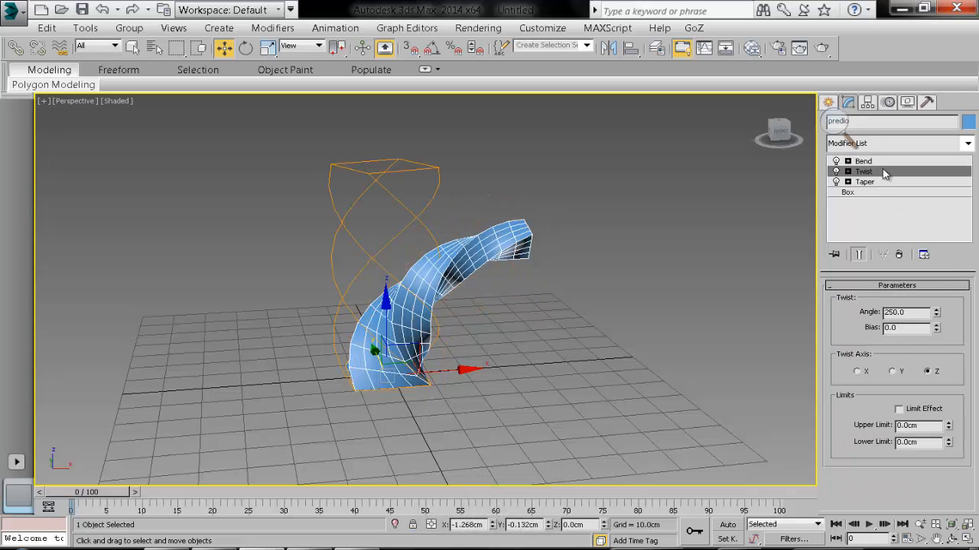
pyautogui.click(880, 161)
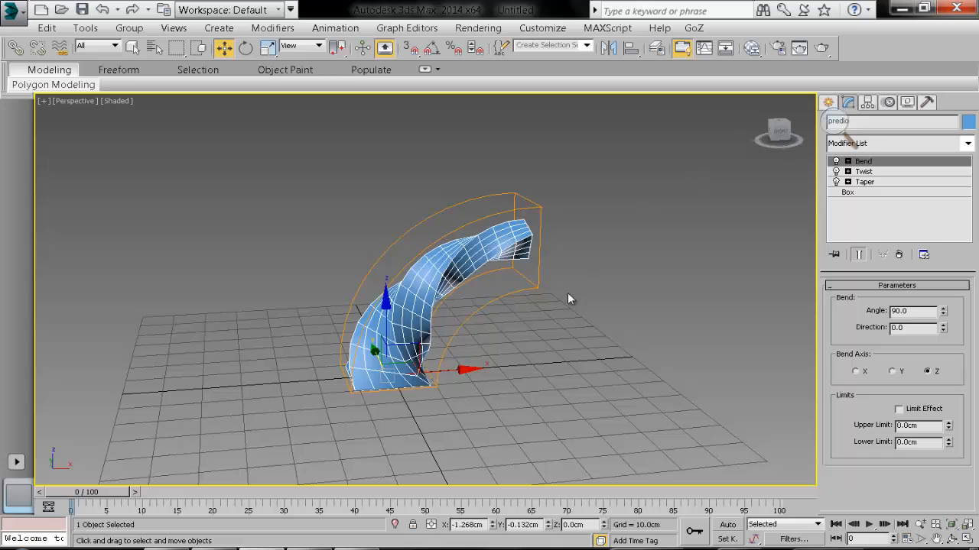
pyautogui.click(871, 192)
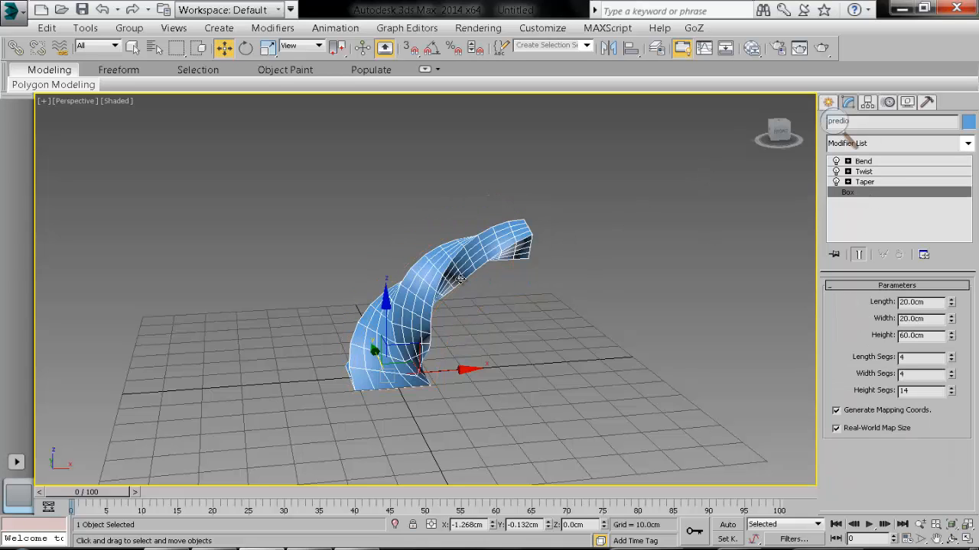
pyautogui.moveTo(951, 334); pyautogui.dragTo(950, 244)
pyautogui.moveTo(517, 259); pyautogui.dragTo(405, 353, button='middle')
pyautogui.scroll(-2, 405, 353)
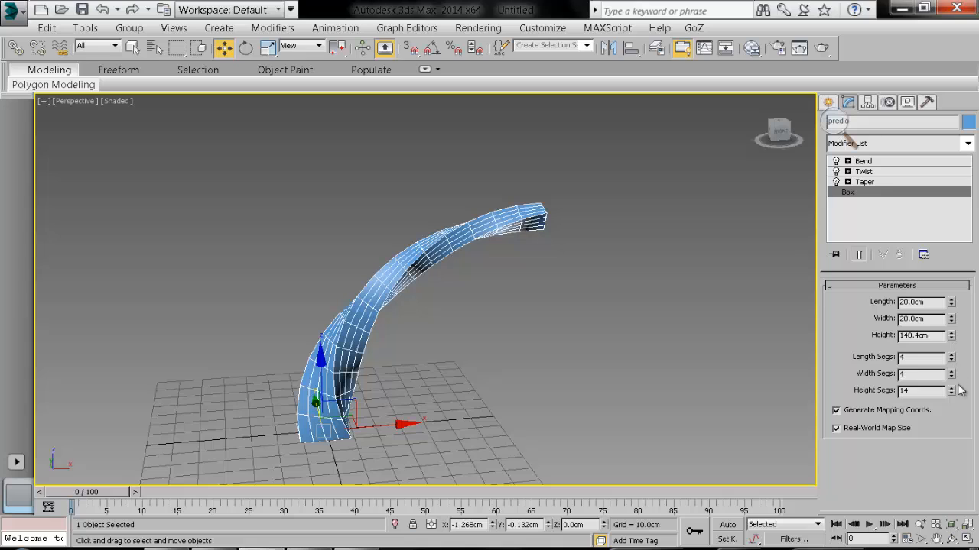
# - Set the base box to 32 height segments and slim it to 11.4 cm length and 12 cm width
pyautogui.moveTo(951, 391); pyautogui.dragTo(951, 367)
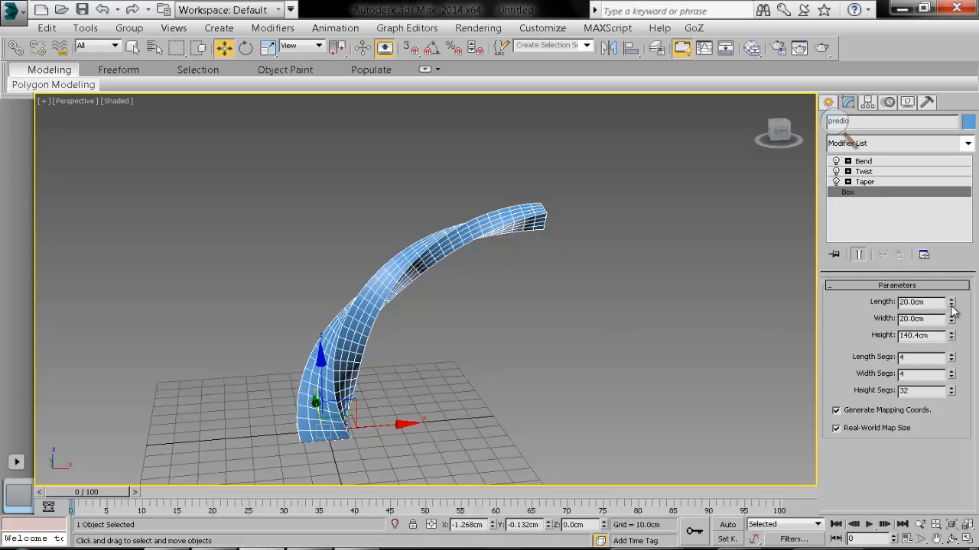
pyautogui.moveTo(952, 304); pyautogui.dragTo(951, 340)
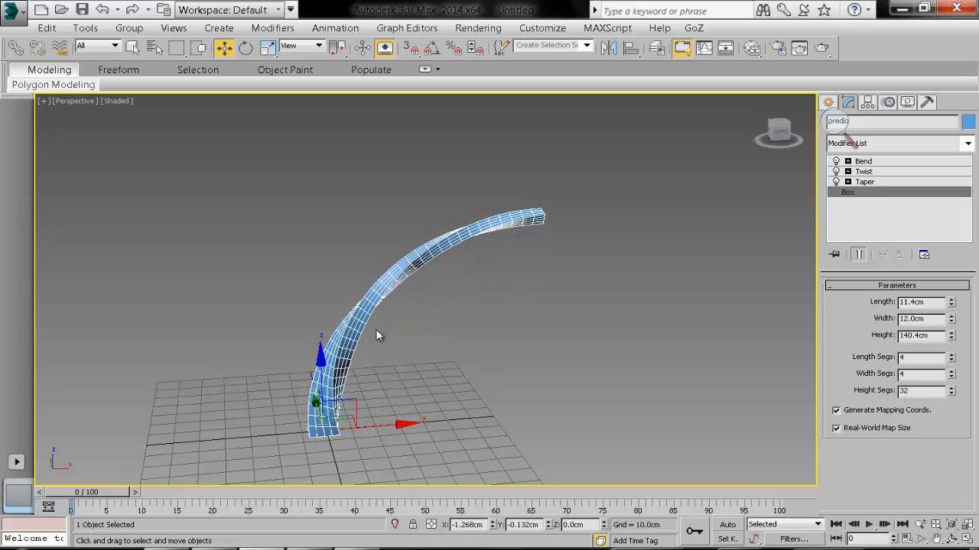
pyautogui.keyDown('alt'); pyautogui.moveTo(376, 331); pyautogui.dragTo(458, 286, button='middle'); pyautogui.keyUp('alt')
# - Increase the Twist modifier's angle to 924.5 so the bent shape spirals like a rope
pyautogui.click(915, 174)
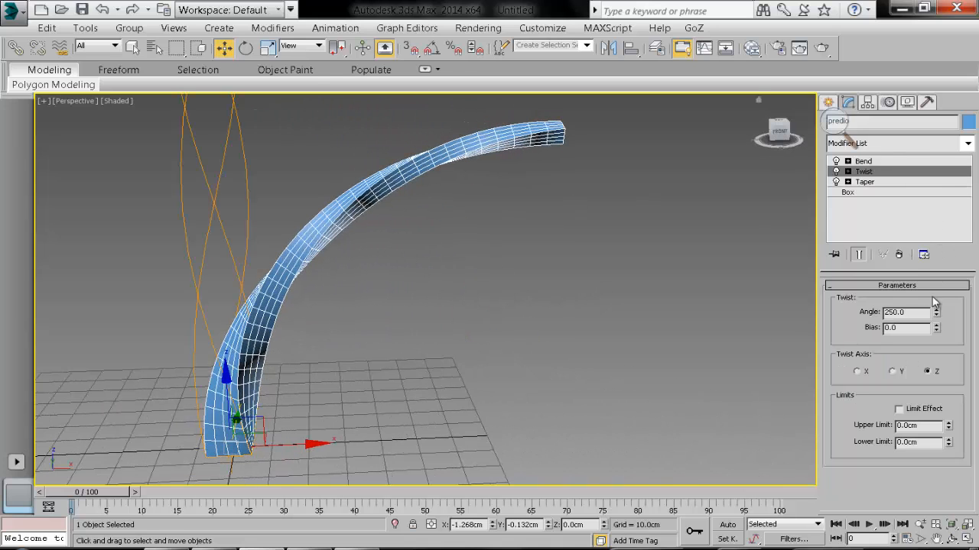
pyautogui.moveTo(936, 309); pyautogui.dragTo(803, 9)
pyautogui.keyDown('alt'); pyautogui.moveTo(232, 185); pyautogui.dragTo(305, 201, button='middle'); pyautogui.keyUp('alt')
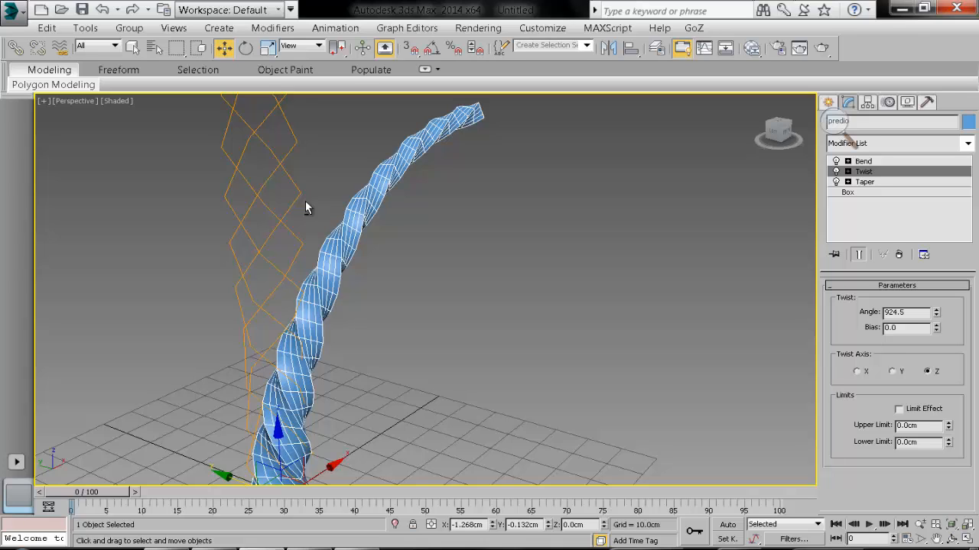
# - Add a Noise modifier above Bend at the top of the predio modifier stack
pyautogui.click(901, 161)
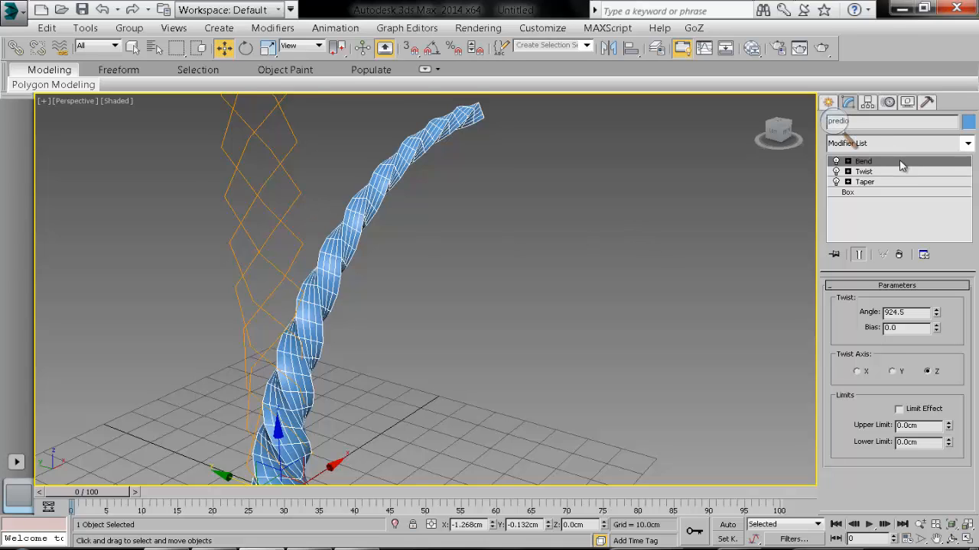
pyautogui.click(967, 146)
pyautogui.scroll(-10, 879, 276)
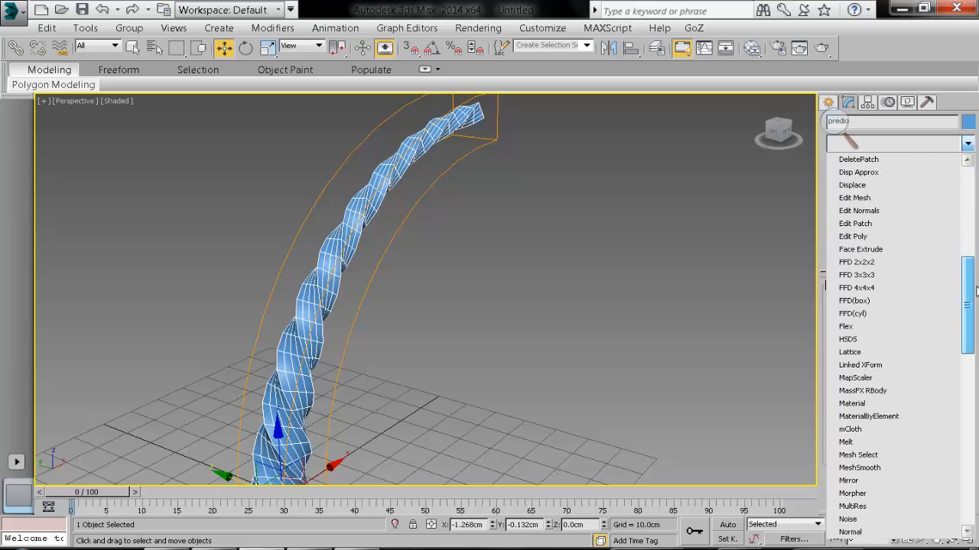
pyautogui.press('n')
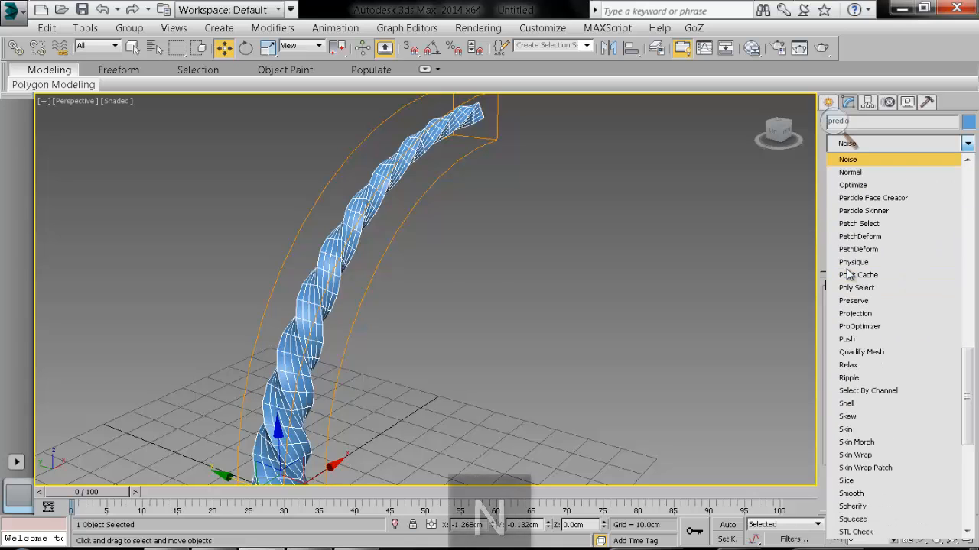
pyautogui.click(857, 161)
pyautogui.click(922, 352)
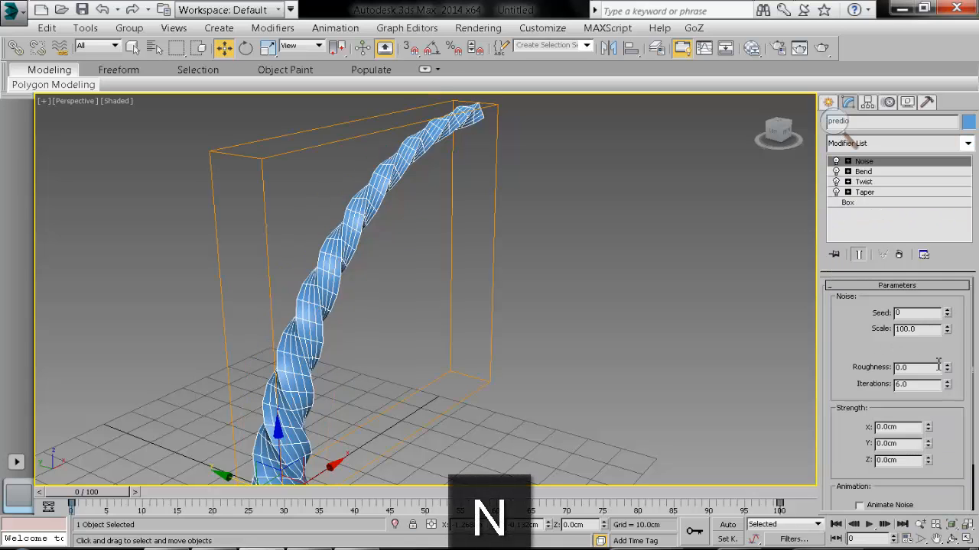
# - Make the Noise fractal with roughness 0.74, set its X strength to 6.53 cm, and raise the Y and Z strengths to roughen the shape
pyautogui.moveTo(949, 369); pyautogui.dragTo(944, 326)
pyautogui.moveTo(945, 273); pyautogui.dragTo(945, 268)
pyautogui.moveTo(939, 375); pyautogui.dragTo(938, 317)
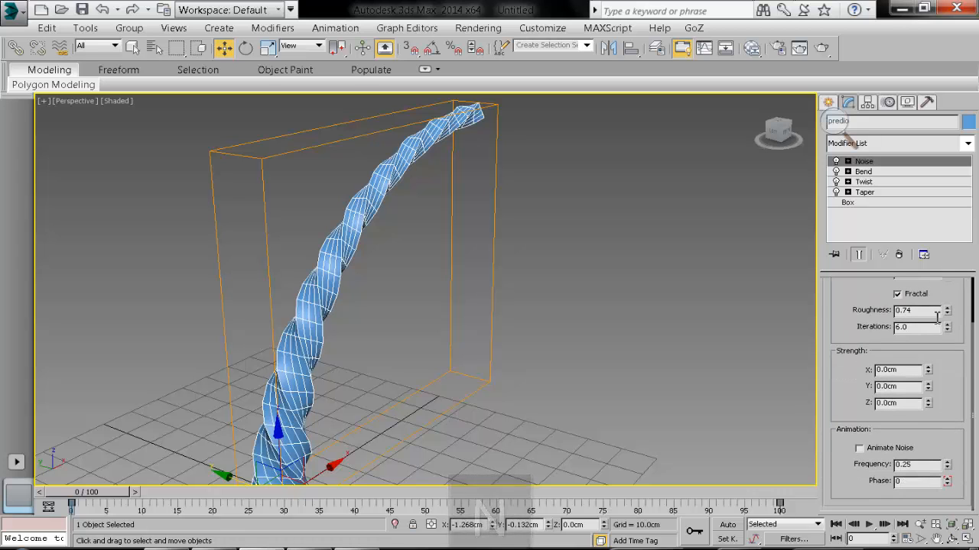
pyautogui.moveTo(928, 370); pyautogui.dragTo(870, 516)
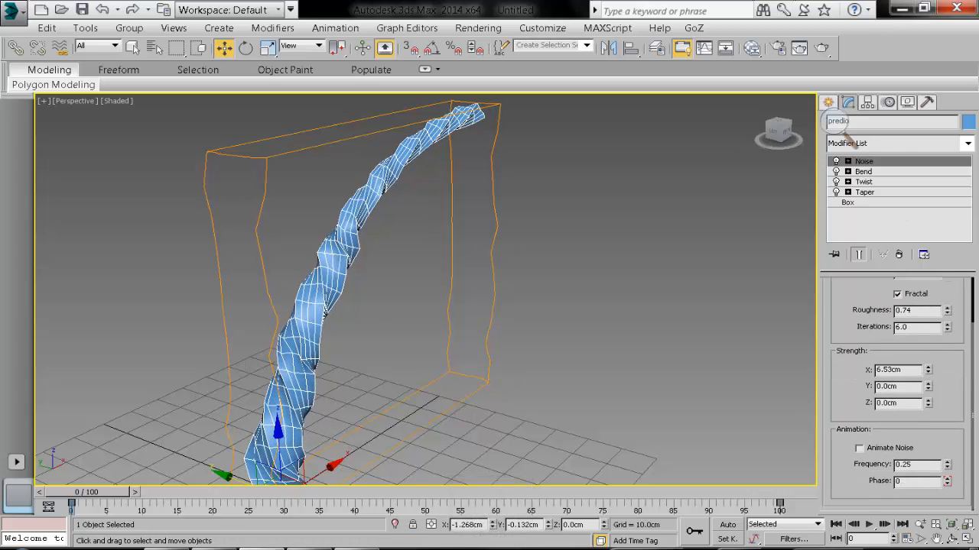
pyautogui.moveTo(927, 389); pyautogui.dragTo(928, 268)
pyautogui.moveTo(930, 401); pyautogui.dragTo(930, 221)
pyautogui.keyDown('alt'); pyautogui.moveTo(494, 243); pyautogui.dragTo(430, 255, button='middle'); pyautogui.keyUp('alt')
# - Add a TurboSmooth modifier above Noise with 2 iterations and Isoline Display enabled
pyautogui.click(967, 143)
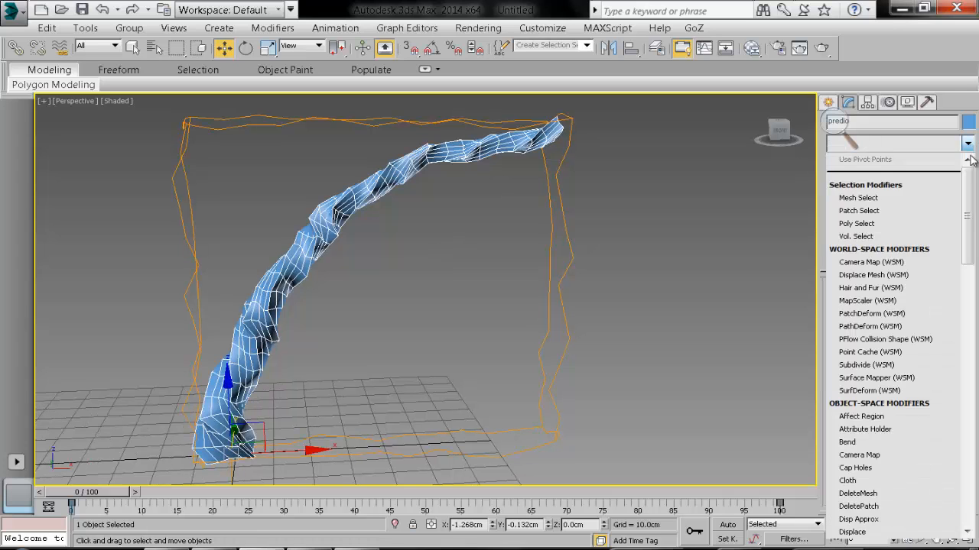
pyautogui.scroll(-15, 896, 354)
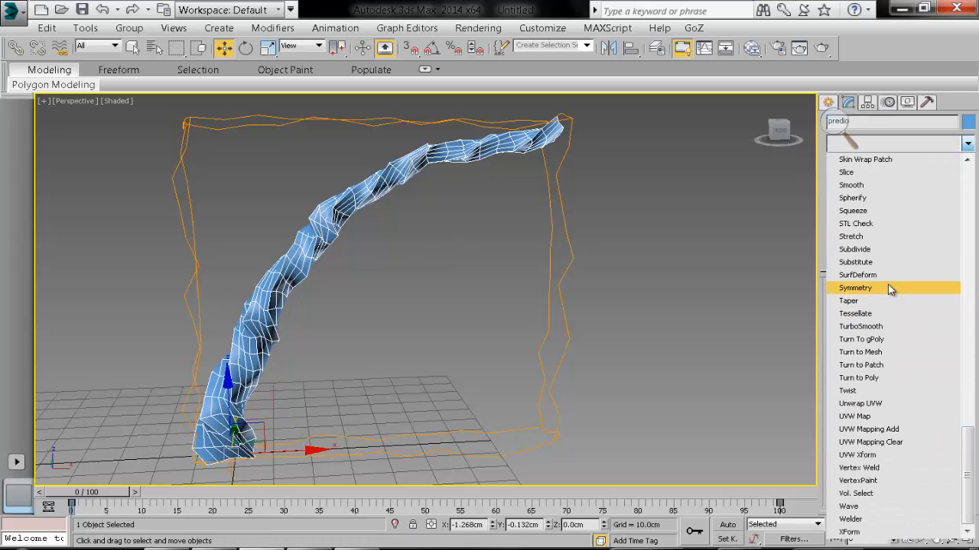
pyautogui.click(888, 326)
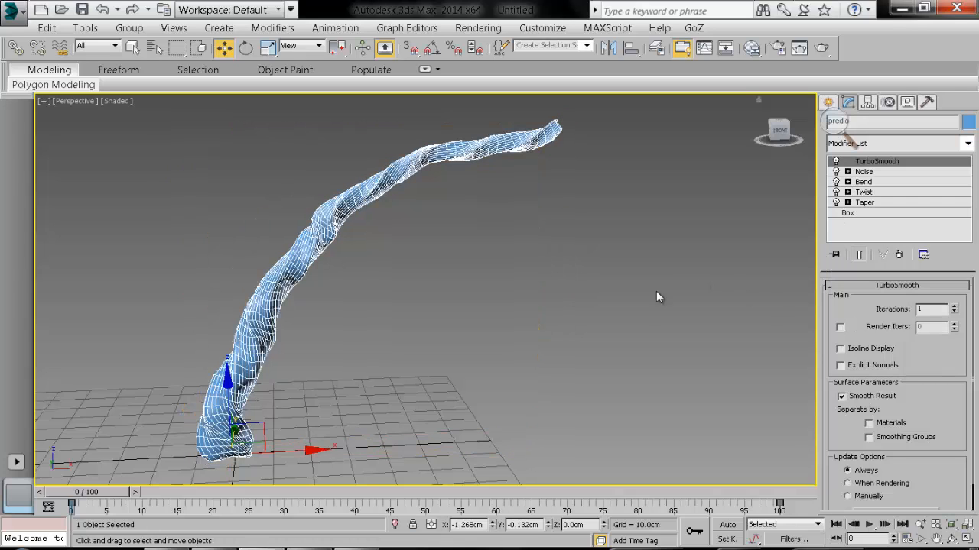
pyautogui.click(954, 306)
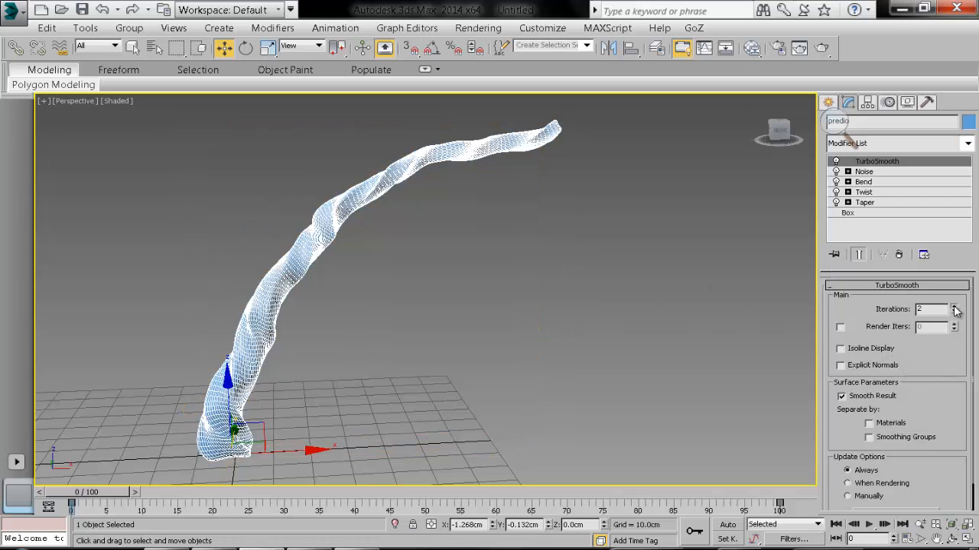
pyautogui.click(871, 349)
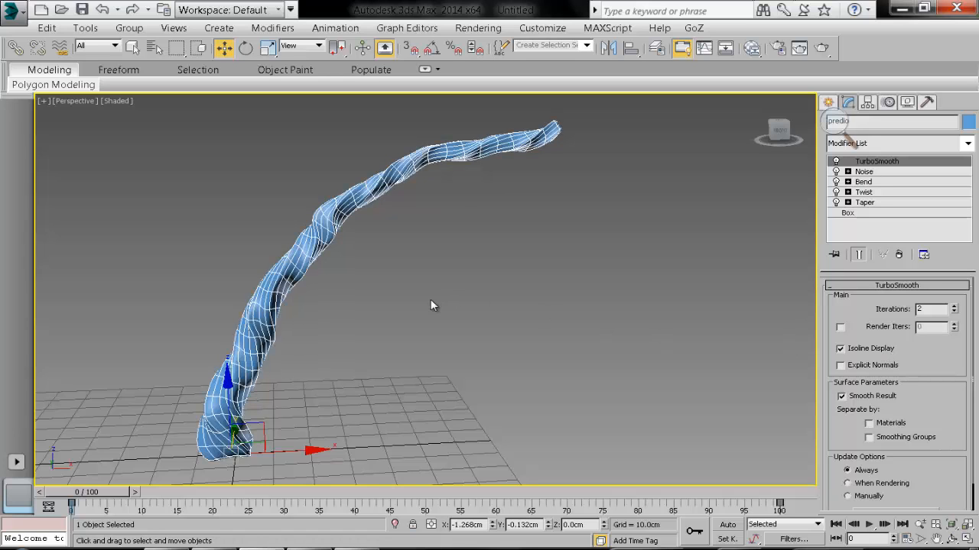
pyautogui.keyDown('alt'); pyautogui.moveTo(431, 300); pyautogui.dragTo(604, 214, button='middle'); pyautogui.keyUp('alt')
pyautogui.click(461, 295)
pyautogui.click(562, 146)
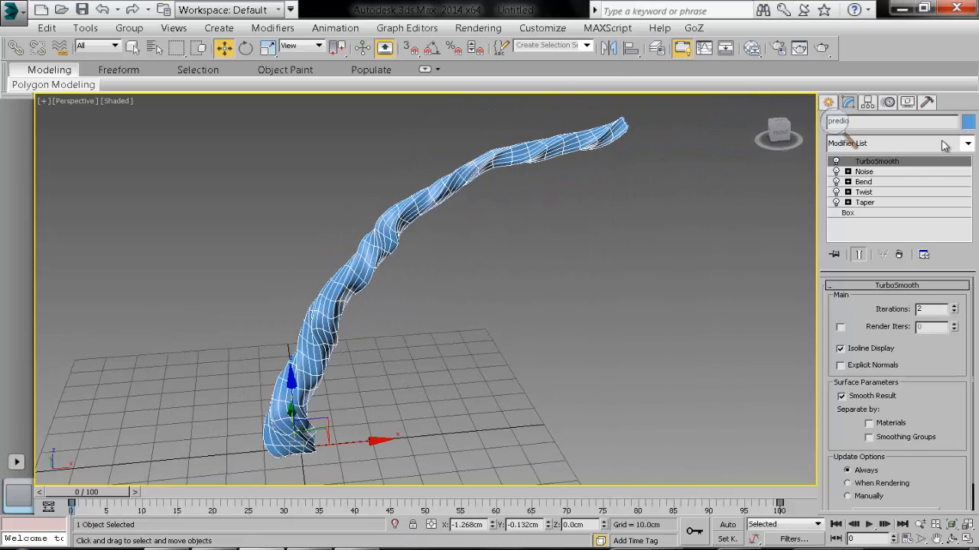
# - Reduce the base box's height to 110.916 cm and return to the TurboSmooth level of the stack
pyautogui.click(884, 213)
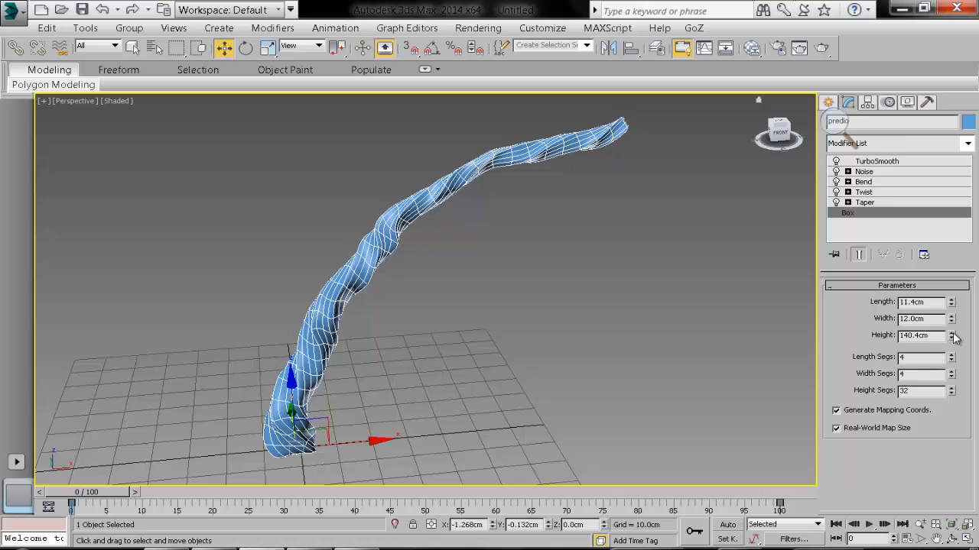
pyautogui.moveTo(951, 337)
pyautogui.mouseDown()
pyautogui.moveTo(949, 392)
pyautogui.moveTo(939, 259)
pyautogui.moveTo(945, 348)
pyautogui.mouseUp()
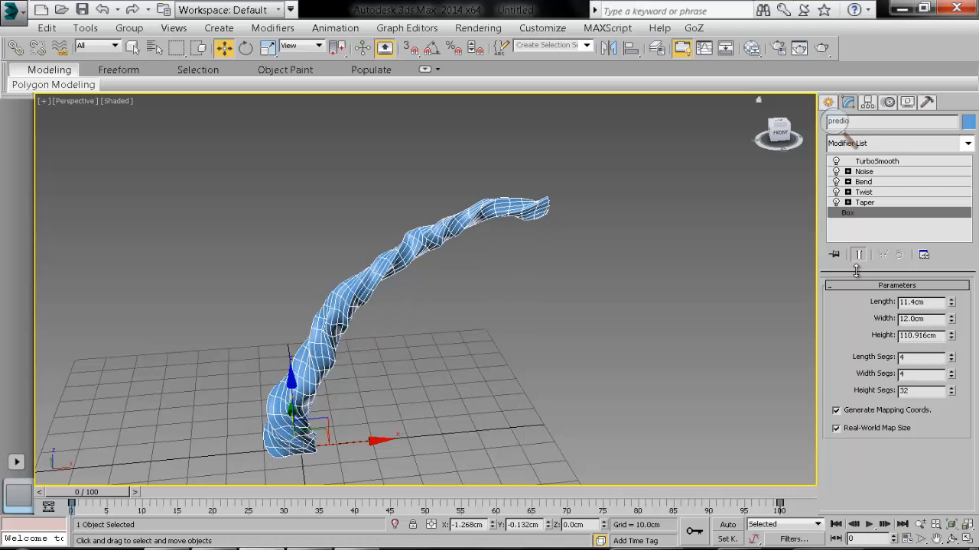
pyautogui.moveTo(497, 277)
pyautogui.keyDown('alt'); pyautogui.mouseDown(button='middle')
pyautogui.moveTo(491, 271)
pyautogui.moveTo(505, 269)
pyautogui.mouseUp(button='middle'); pyautogui.keyUp('alt')
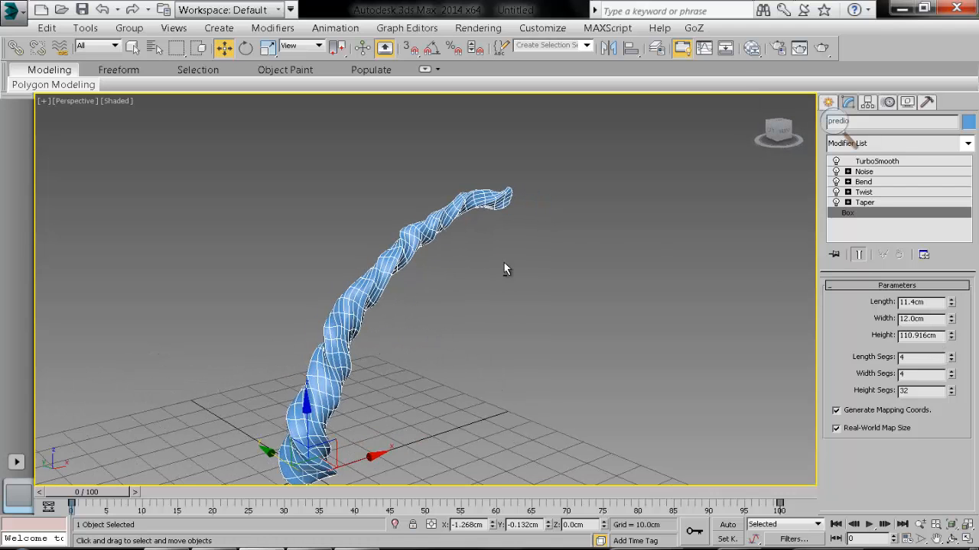
pyautogui.click(877, 163)
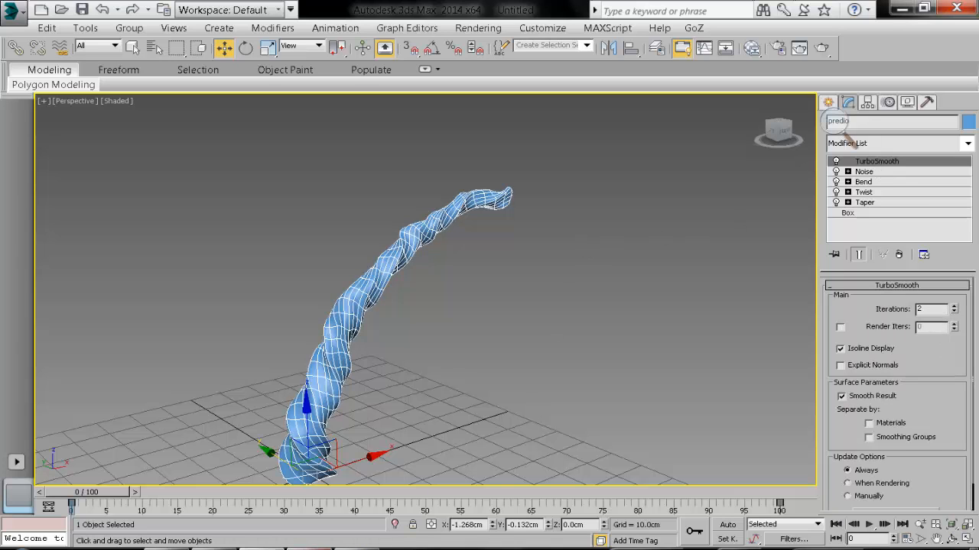
# - Switch to the other open 3ds Max scene and examine the Sphere, Slice and Shell levels of the sphere's stack, finishing on Slice
pyautogui.click(315, 548)
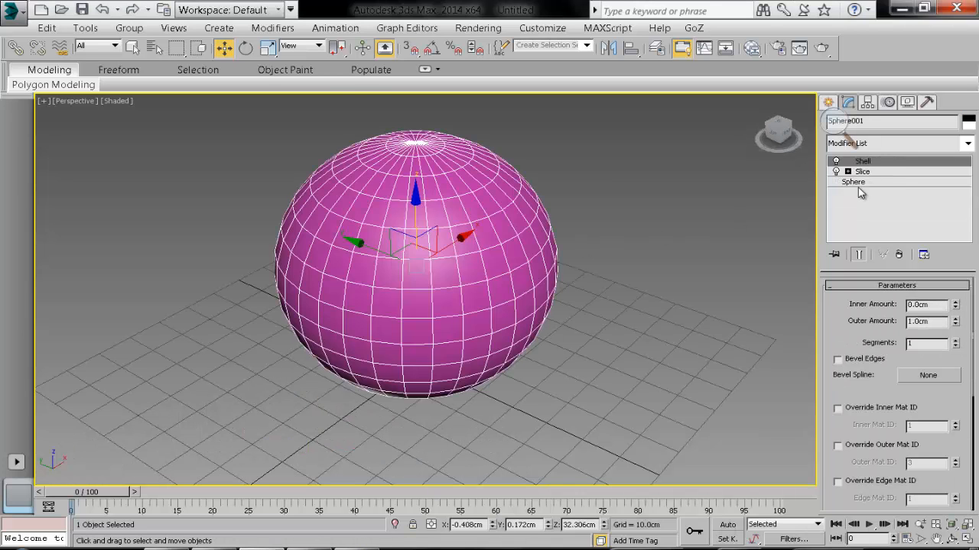
pyautogui.click(859, 183)
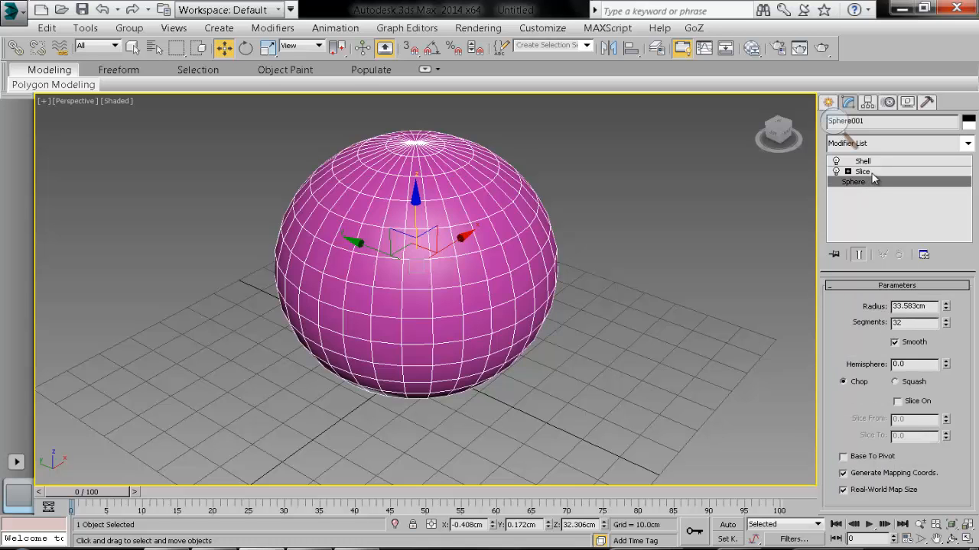
pyautogui.click(874, 173)
pyautogui.click(879, 161)
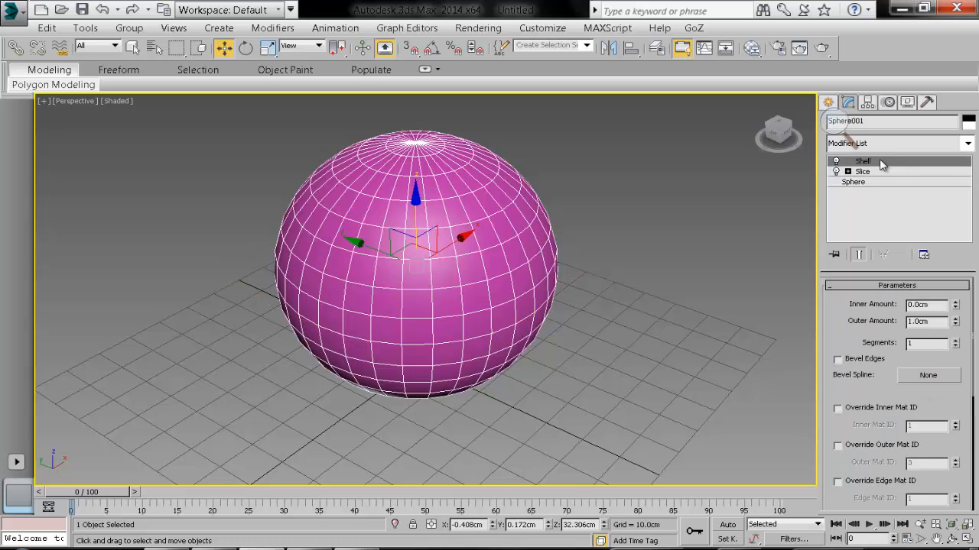
pyautogui.keyDown('alt'); pyautogui.moveTo(500, 289); pyautogui.dragTo(465, 262, button='middle'); pyautogui.keyUp('alt')
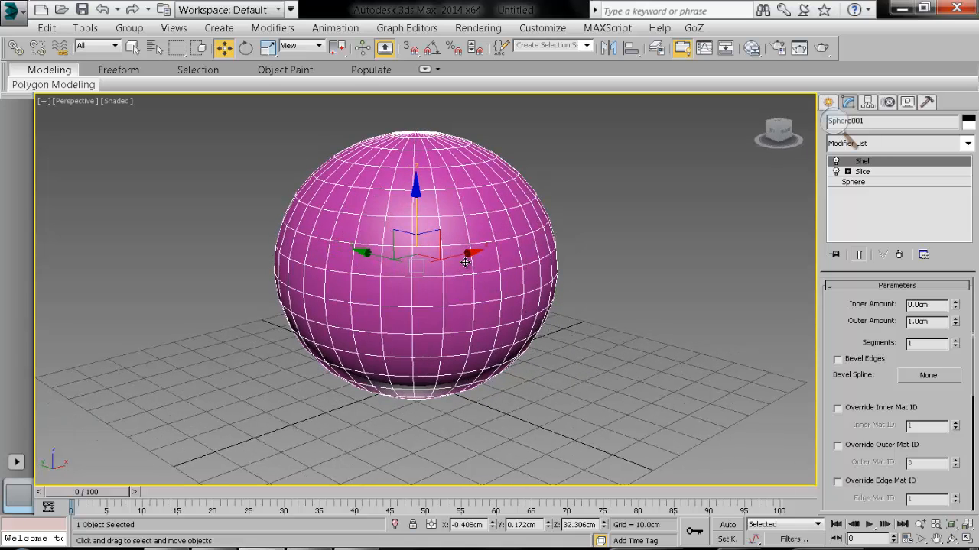
pyautogui.click(898, 173)
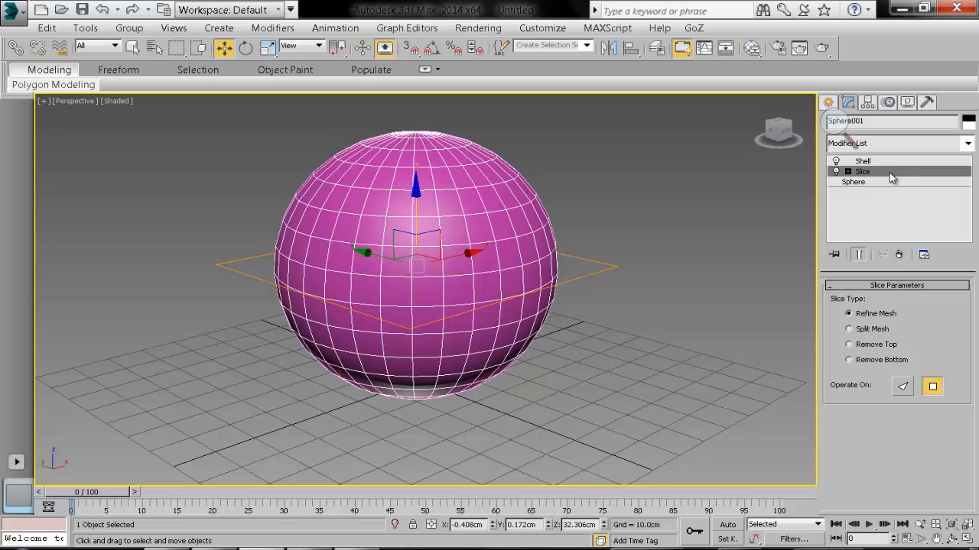
pyautogui.click(893, 175)
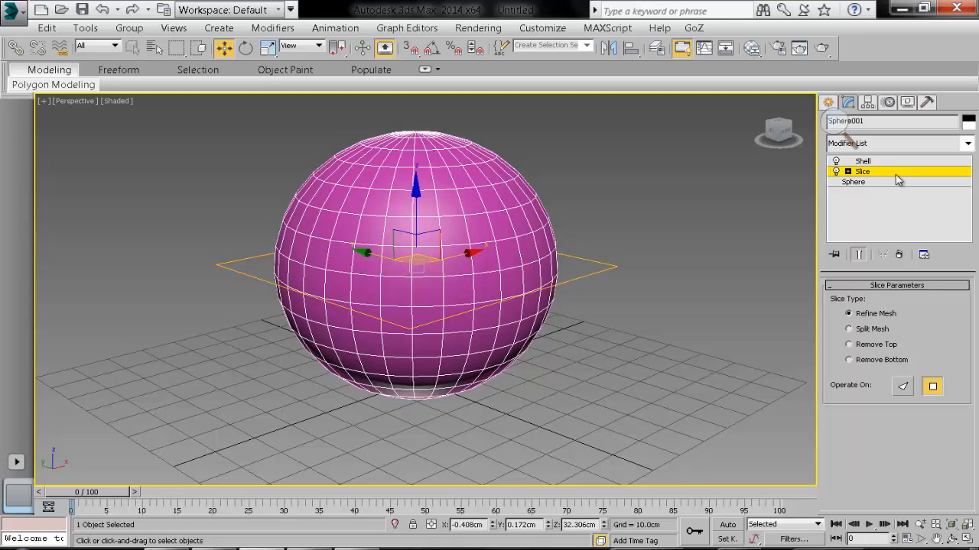
pyautogui.click(898, 179)
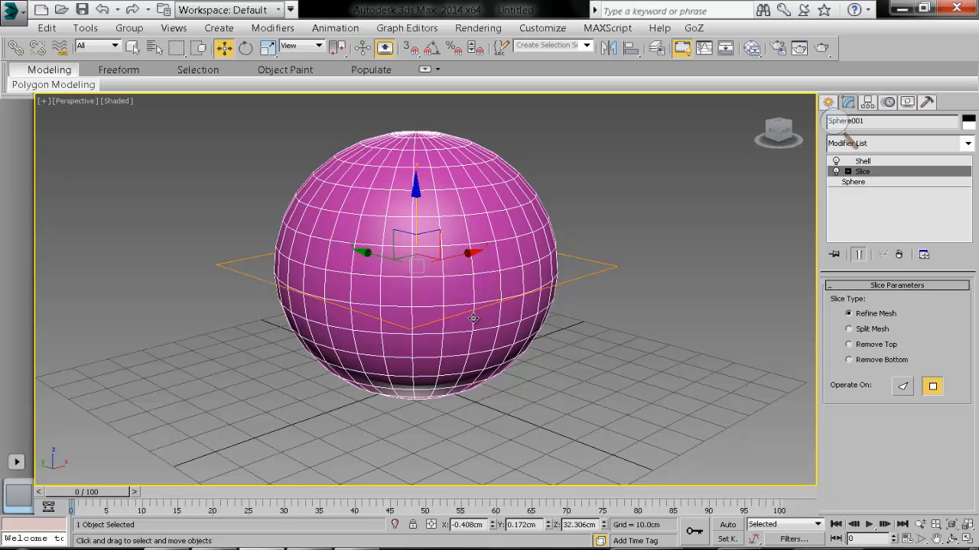
# - Try the Split Mesh slice type on the sphere and inspect the cut around its middle
pyautogui.click(867, 329)
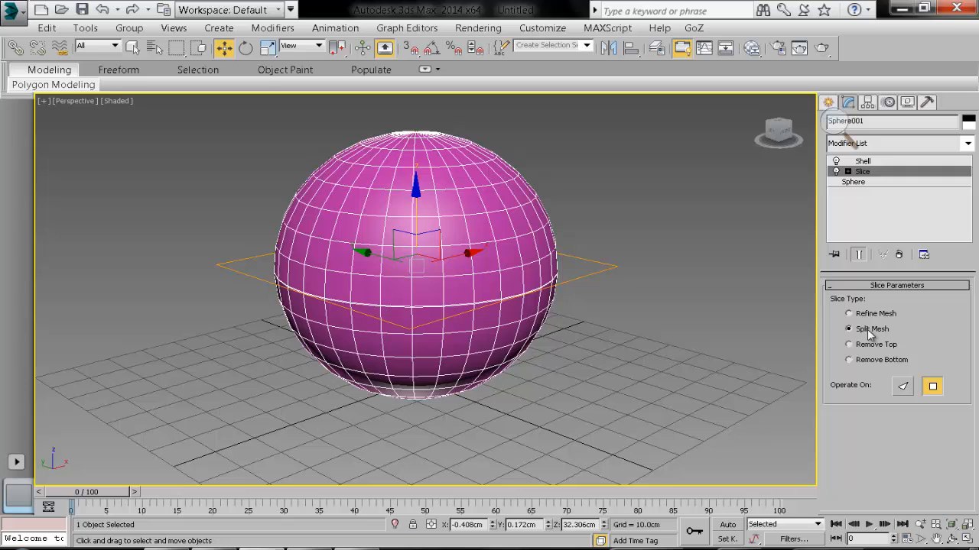
pyautogui.scroll(5, 601, 251)
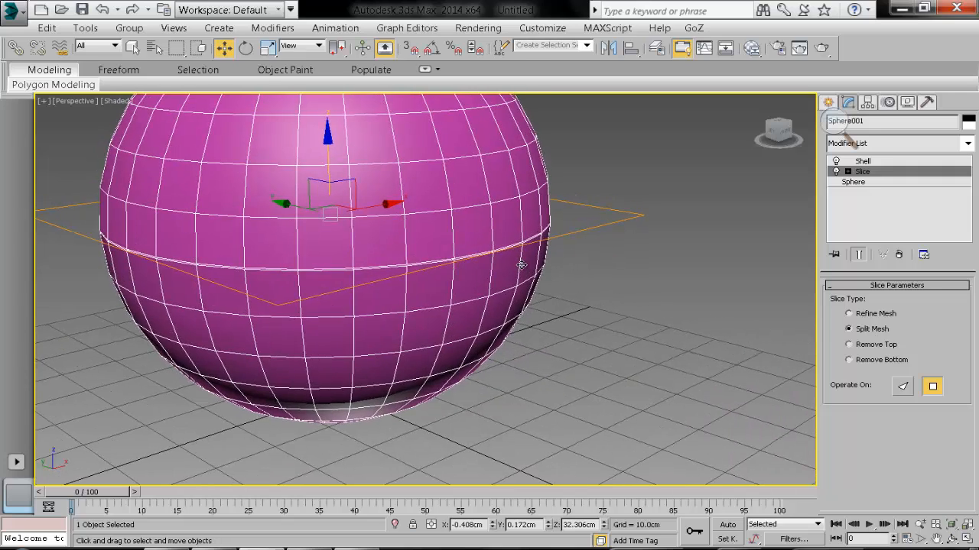
pyautogui.scroll(-5, 533, 291)
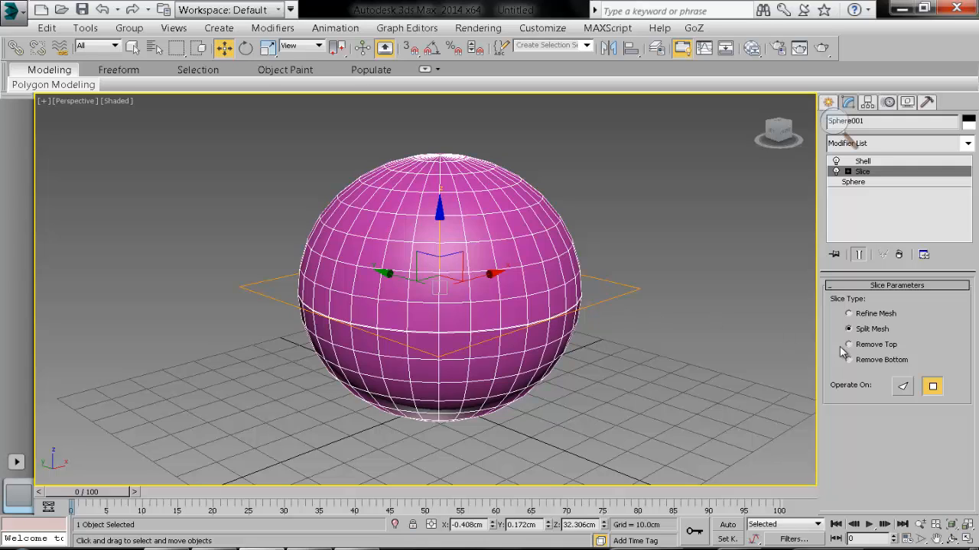
# - Compare the Remove Top and Remove Bottom slice types, keep Remove Top, and raise the resulting bowl to Z 33.233 cm
pyautogui.click(866, 345)
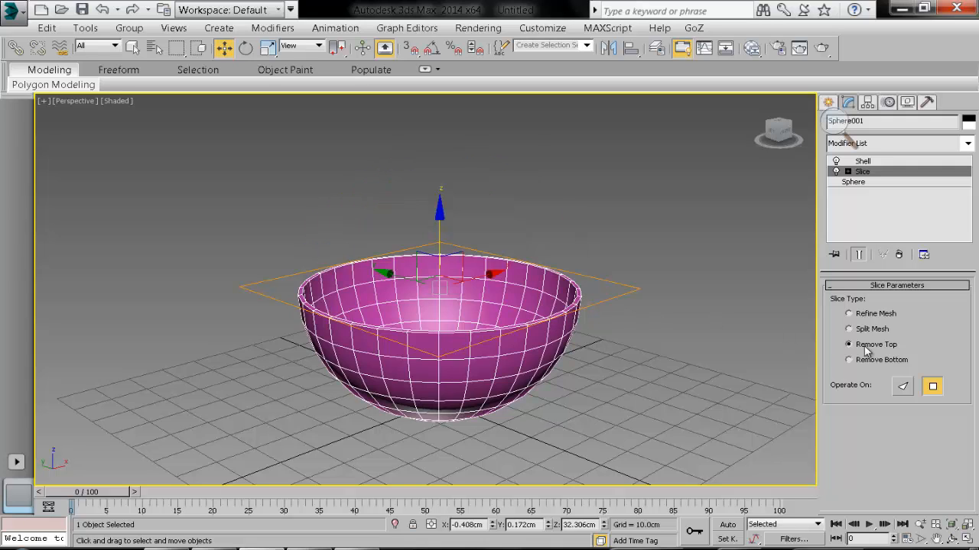
pyautogui.click(849, 360)
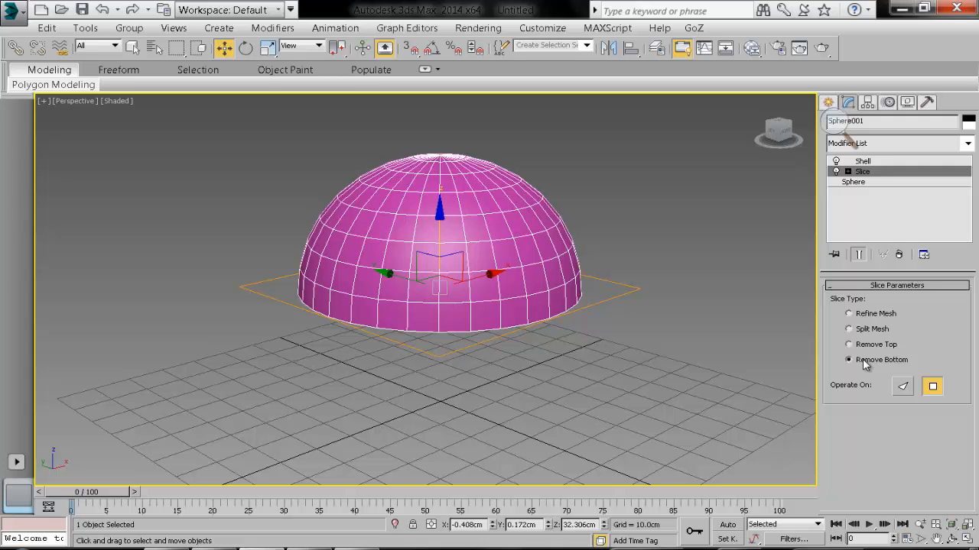
pyautogui.click(862, 346)
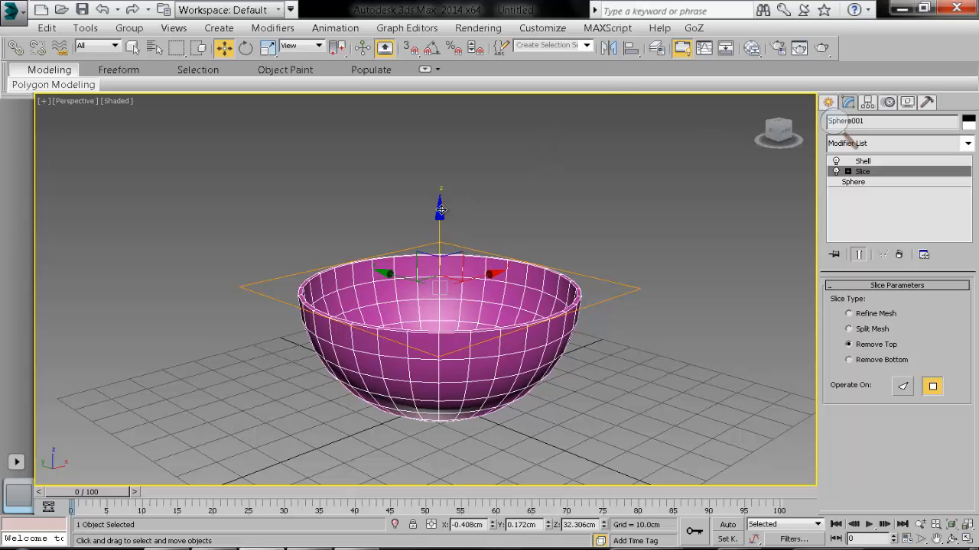
pyautogui.moveTo(439, 215)
pyautogui.mouseDown()
pyautogui.moveTo(438, 196)
pyautogui.moveTo(439, 207)
pyautogui.mouseUp()
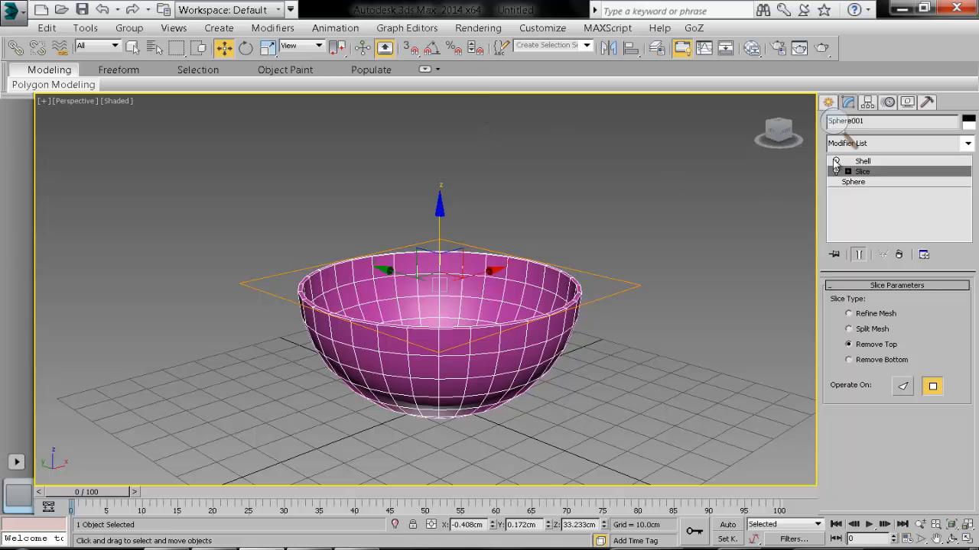
# - Magnify the screen to 200% around the modifier stack and expand the Slice modifier's sub-levels
pyautogui.click(841, 125)
pyautogui.moveTo(892, 126); pyautogui.dragTo(706, 123)
pyautogui.click(673, 133)
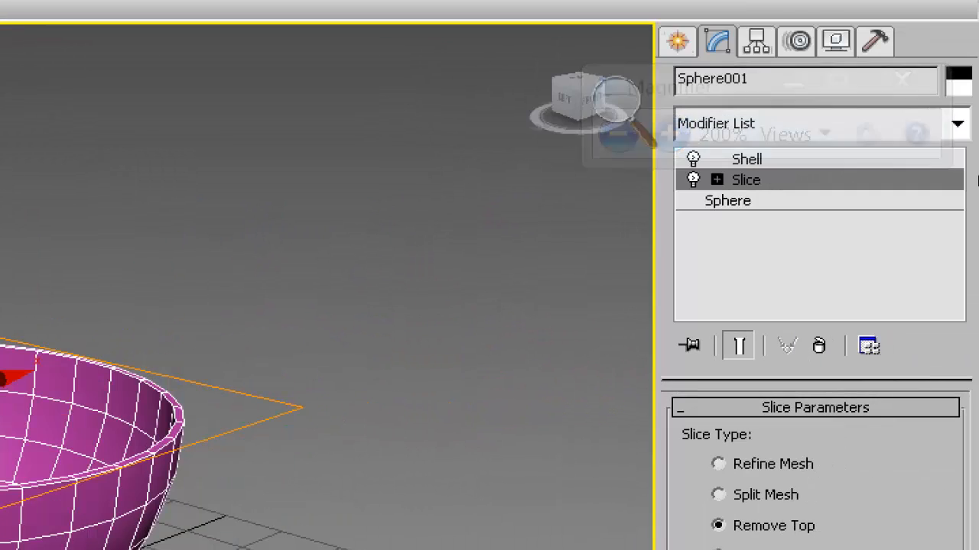
pyautogui.doubleClick(848, 173)
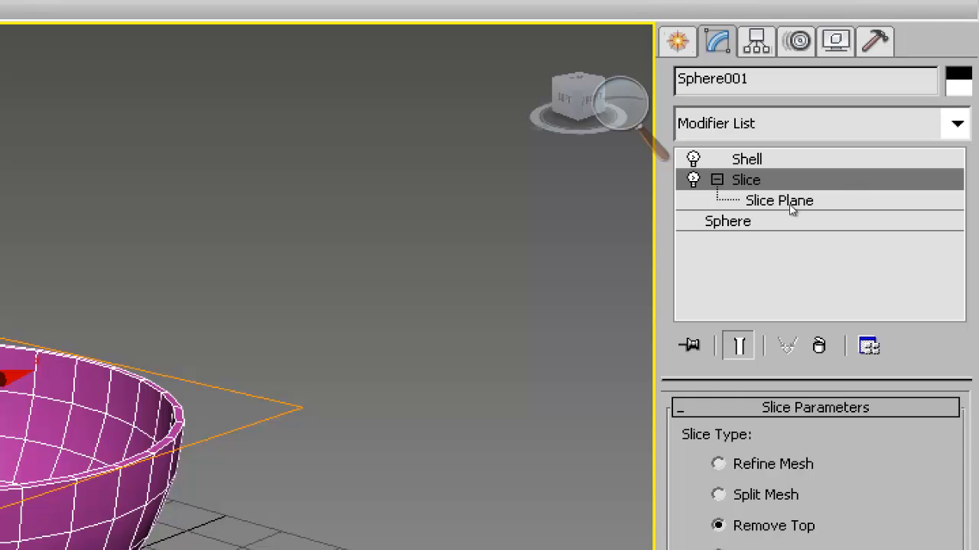
pyautogui.moveTo(695, 235); pyautogui.dragTo(798, 204, button='middle')
pyautogui.scroll(-3, 783, 224)
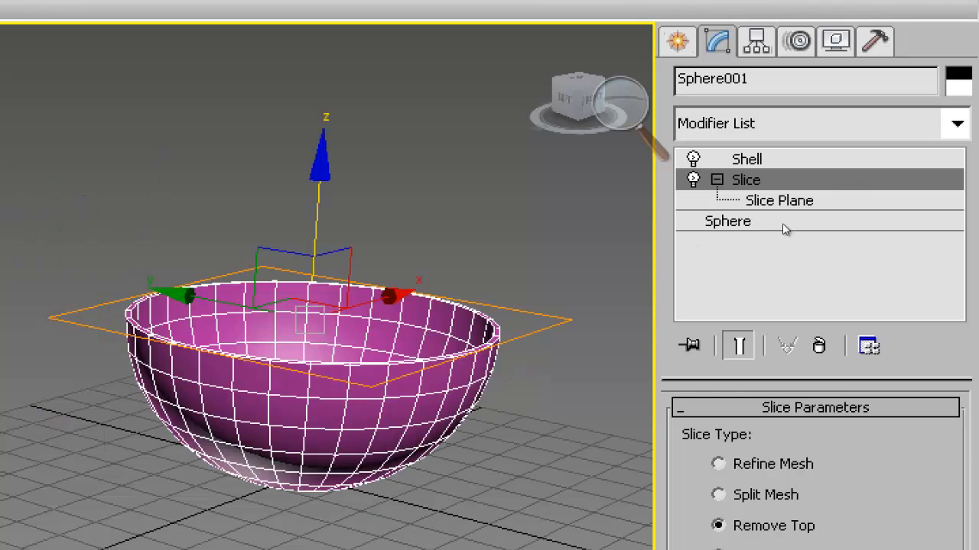
# - Move the Slice Plane upward along Z so the sphere is cut nearer its top
pyautogui.click(886, 193)
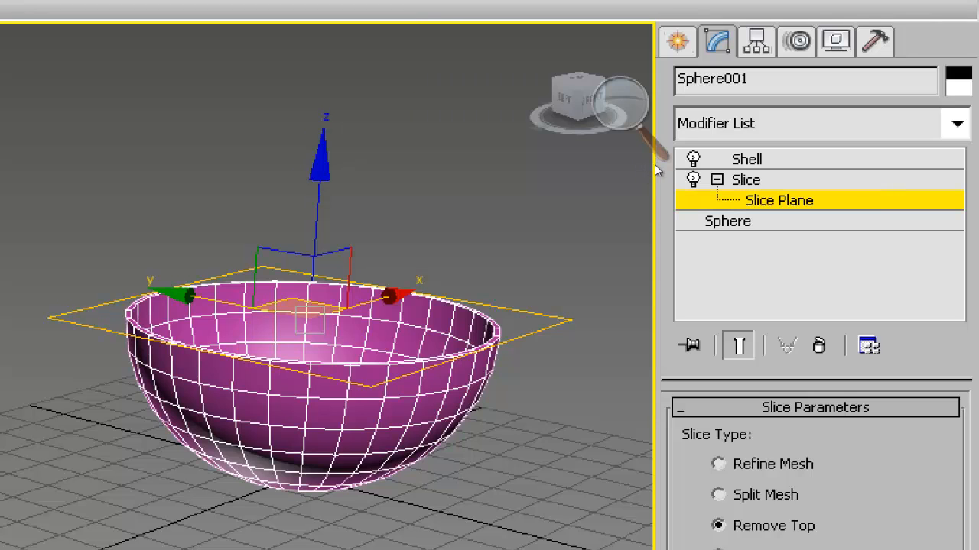
pyautogui.press('F7')
pyautogui.moveTo(652, 165); pyautogui.dragTo(646, 145)
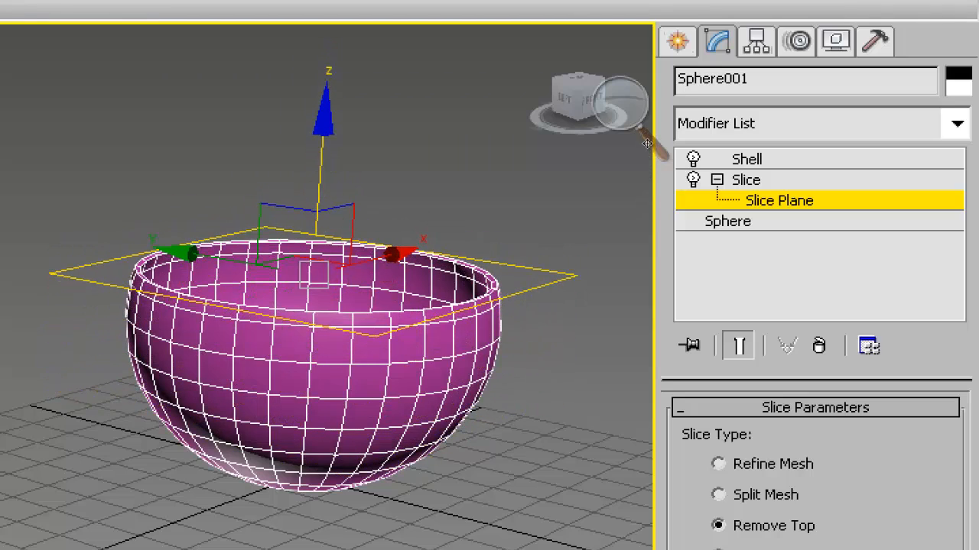
# - Rotate the Slice Plane so it cuts the sphere at a steep tilt, and undo the extra rotation
pyautogui.press('e')
pyautogui.moveTo(617, 175); pyautogui.dragTo(601, 257)
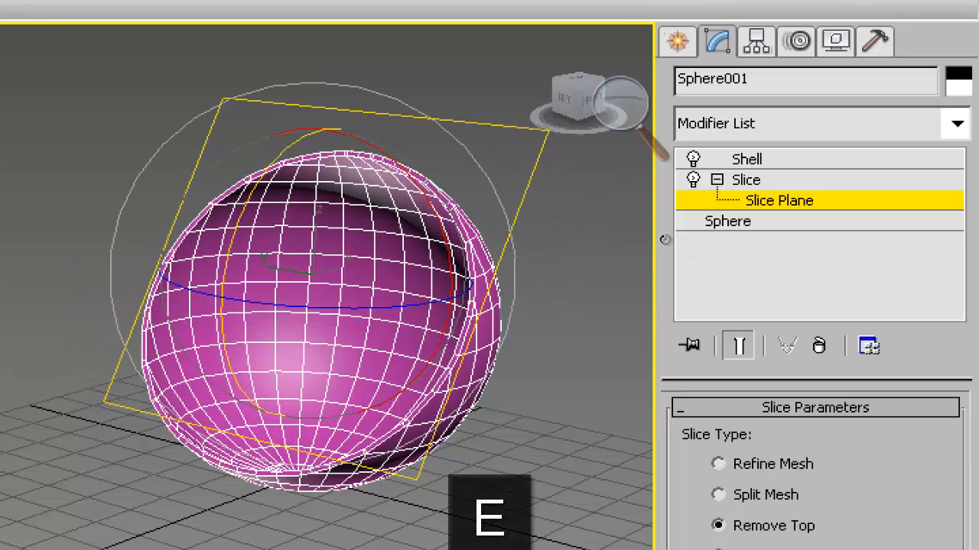
pyautogui.moveTo(662, 238)
pyautogui.mouseDown()
pyautogui.moveTo(719, 242)
pyautogui.moveTo(632, 271)
pyautogui.moveTo(667, 255)
pyautogui.mouseUp()
pyautogui.press('r')
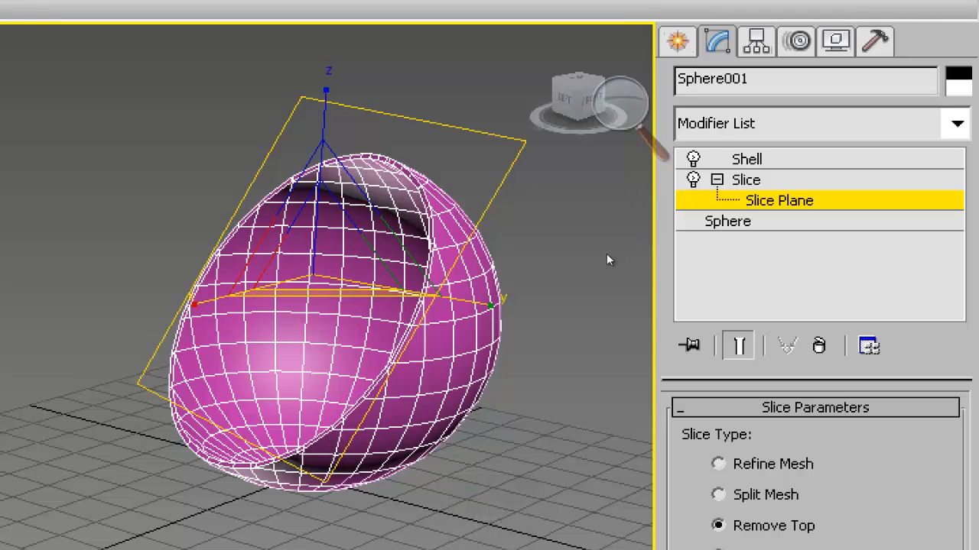
pyautogui.hotkey('ctrl', 'z')
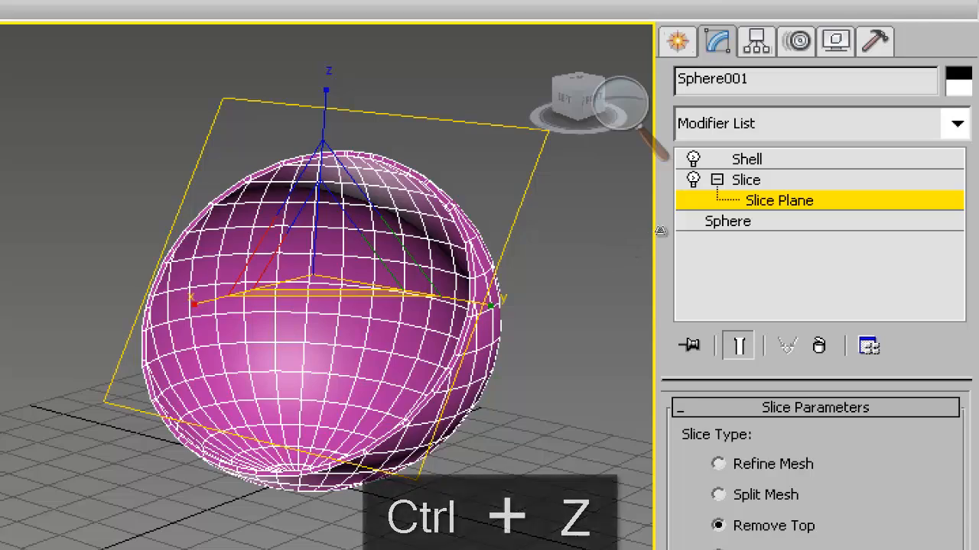
pyautogui.press('e')
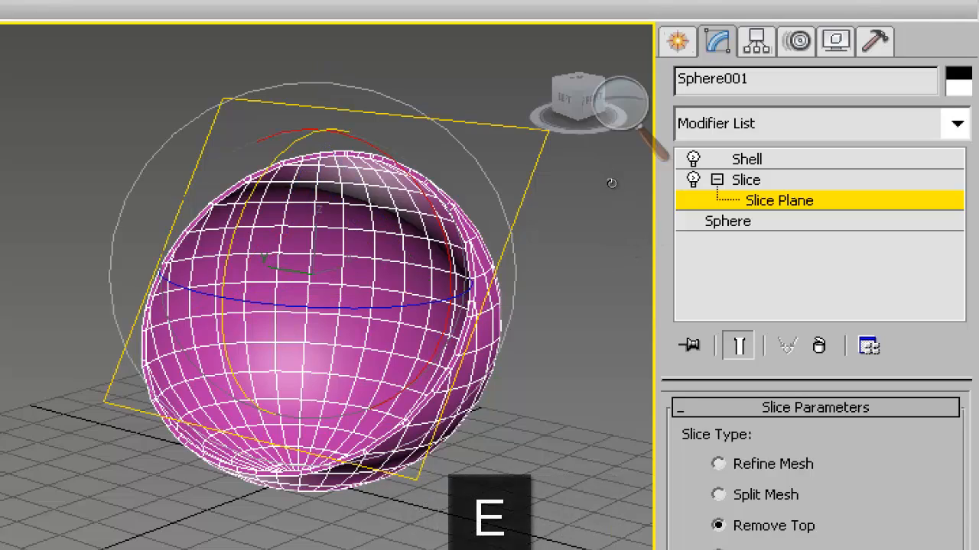
# - Leave the Slice Plane sub-level of the tilted cut and select the Shell modifier in the stack
pyautogui.moveTo(611, 181); pyautogui.dragTo(628, 176)
pyautogui.keyDown('alt'); pyautogui.moveTo(762, 266); pyautogui.dragTo(606, 207, button='middle'); pyautogui.keyUp('alt')
pyautogui.press('r')
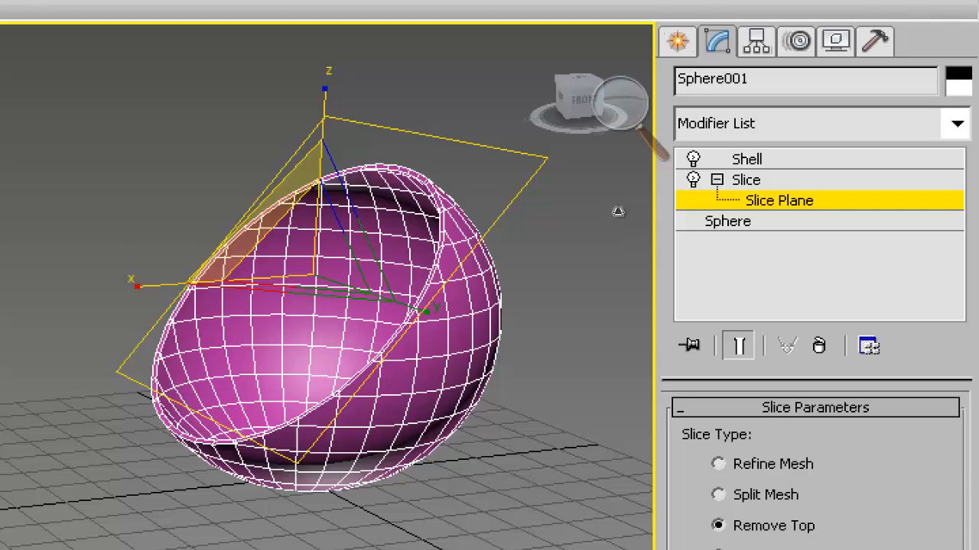
pyautogui.press('e')
pyautogui.keyDown('alt'); pyautogui.moveTo(598, 168); pyautogui.dragTo(714, 179, button='middle'); pyautogui.keyUp('alt')
pyautogui.scroll(3, 703, 203)
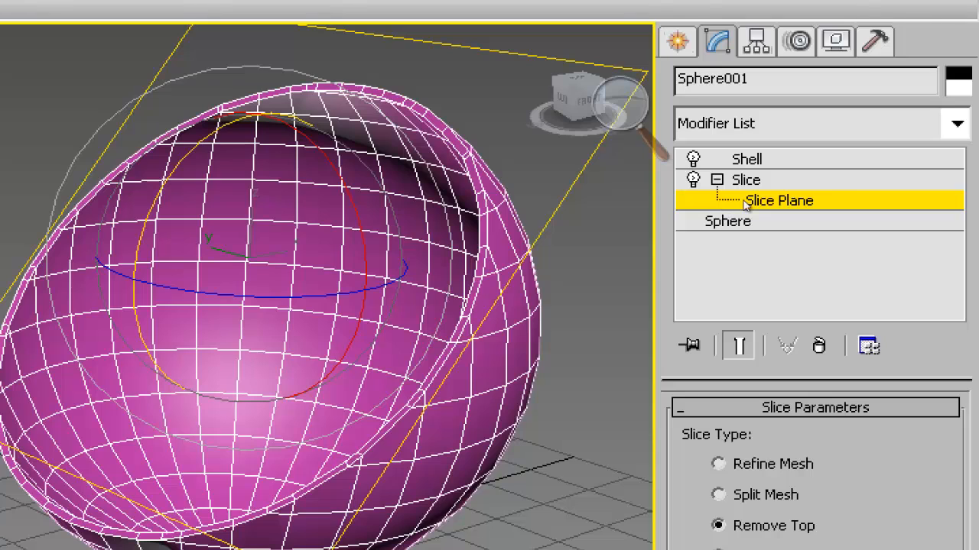
pyautogui.click(850, 180)
pyautogui.click(869, 165)
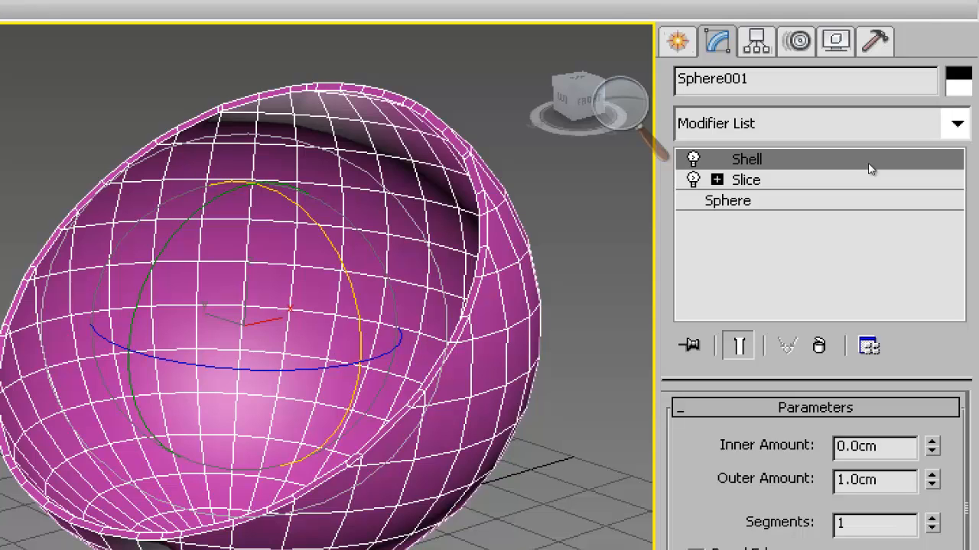
# - Thicken the cut sphere's Shell with Inner Amount 0.83 cm, Outer Amount 1.46 cm and 3 Segments
pyautogui.moveTo(902, 321); pyautogui.dragTo(900, 245)
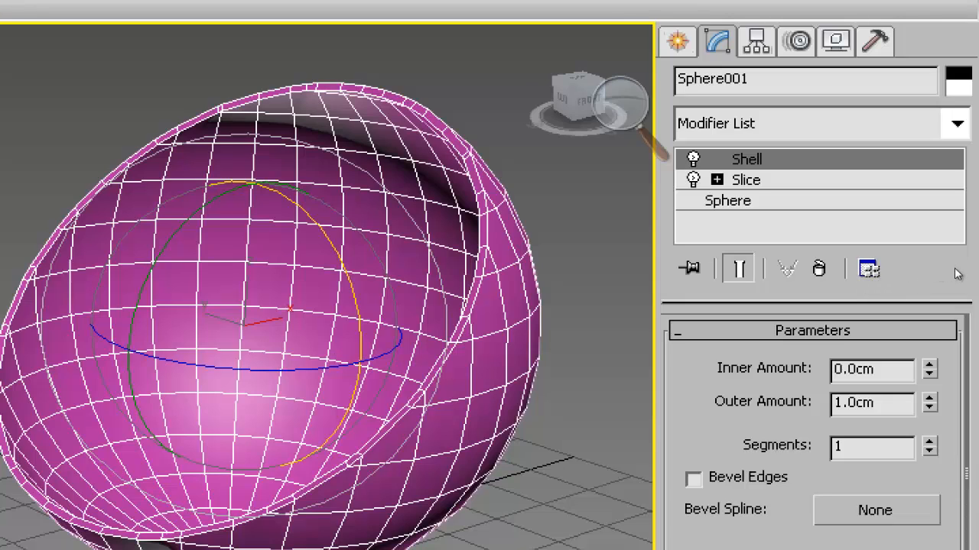
pyautogui.moveTo(929, 368); pyautogui.dragTo(929, 344)
pyautogui.moveTo(929, 402); pyautogui.dragTo(929, 370)
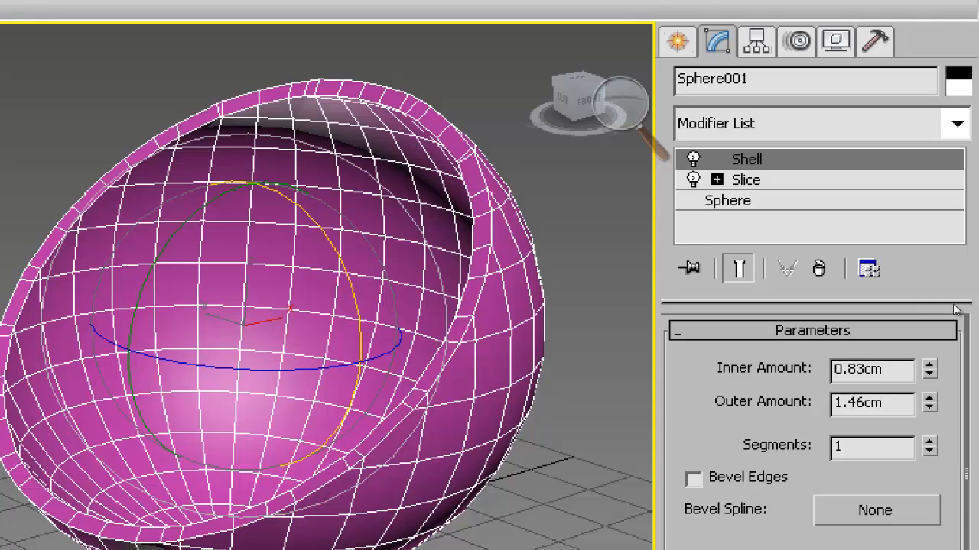
pyautogui.click(929, 441)
pyautogui.click(929, 441)
pyautogui.moveTo(463, 165); pyautogui.dragTo(474, 201, button='middle')
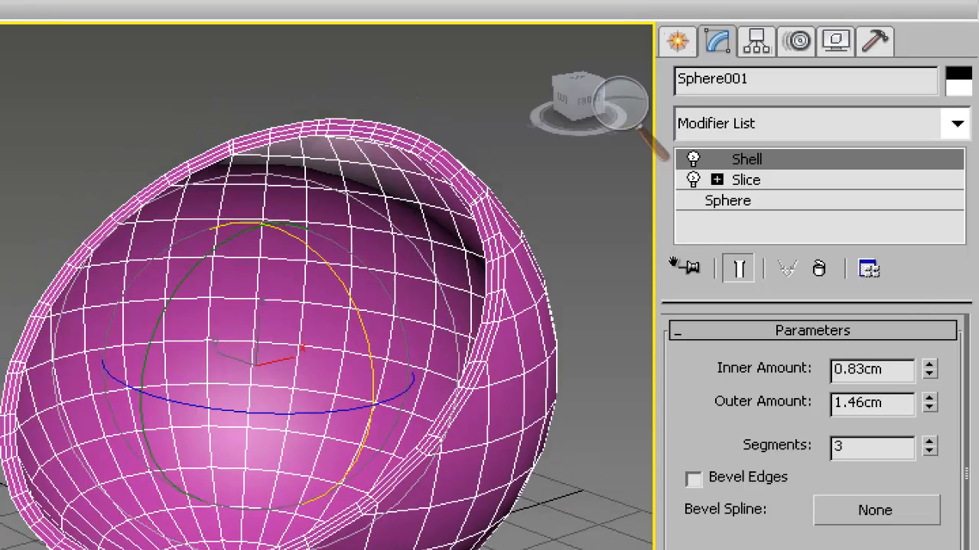
pyautogui.scroll(5, 474, 200)
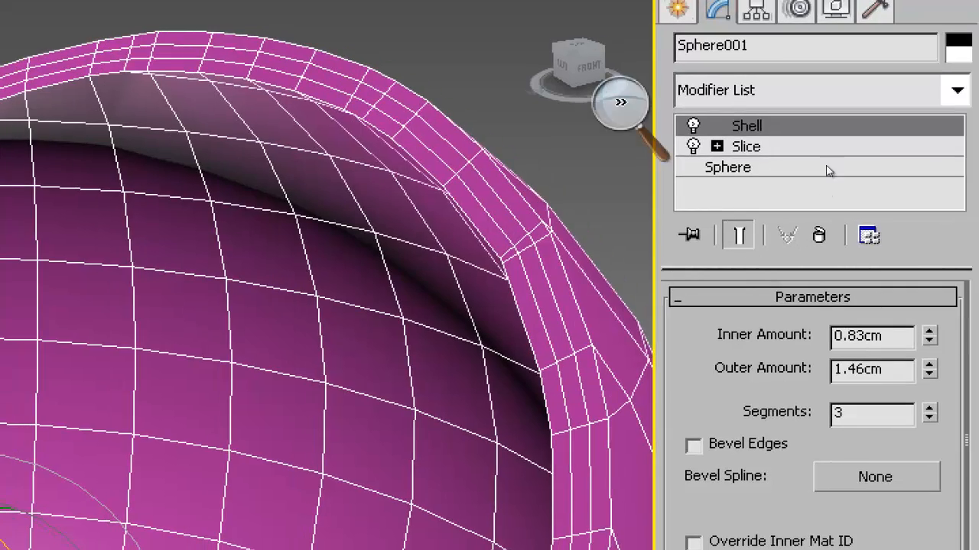
# - Return the screen magnification to 100% and view the whole shelled bowl
pyautogui.click(621, 101)
pyautogui.click(619, 133)
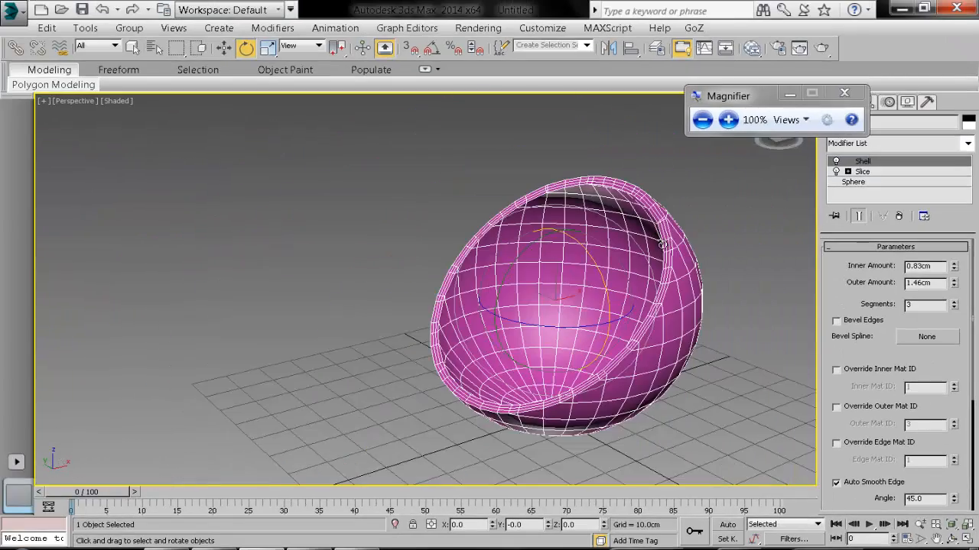
pyautogui.moveTo(578, 295)
pyautogui.keyDown('alt'); pyautogui.mouseDown(button='middle')
pyautogui.moveTo(665, 287)
pyautogui.moveTo(573, 303)
pyautogui.mouseUp(button='middle'); pyautogui.keyUp('alt')
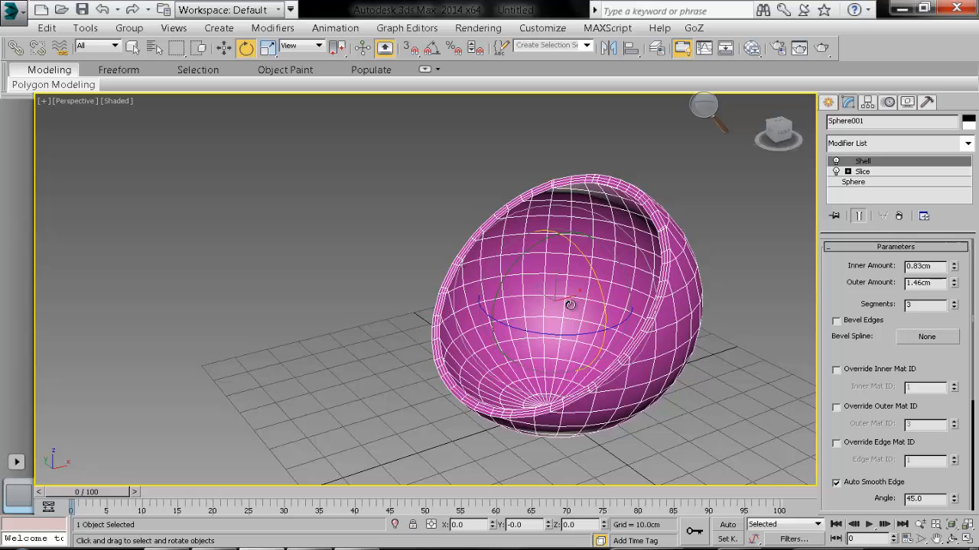
pyautogui.keyDown('alt'); pyautogui.moveTo(530, 375); pyautogui.dragTo(584, 361, button='middle'); pyautogui.keyUp('alt')
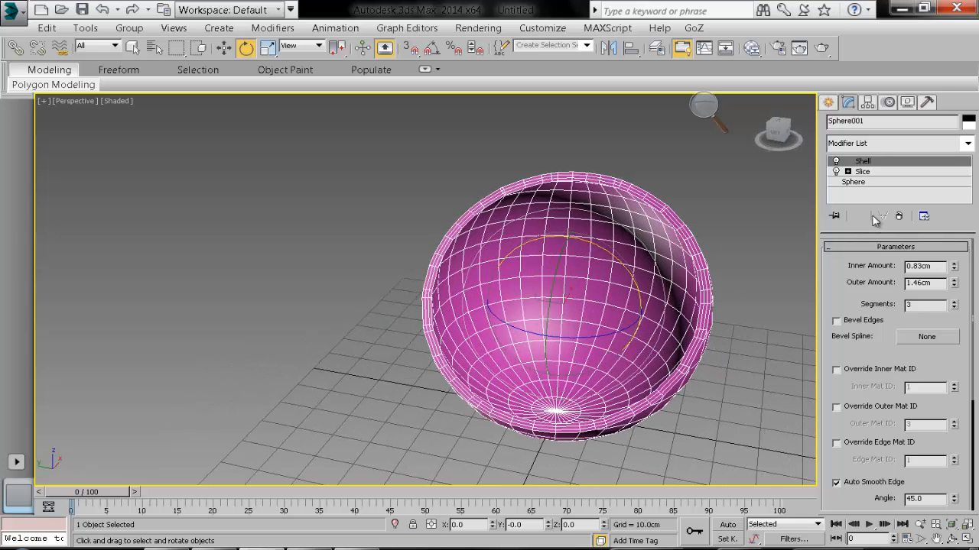
pyautogui.click(965, 146)
pyautogui.scroll(-20, 869, 255)
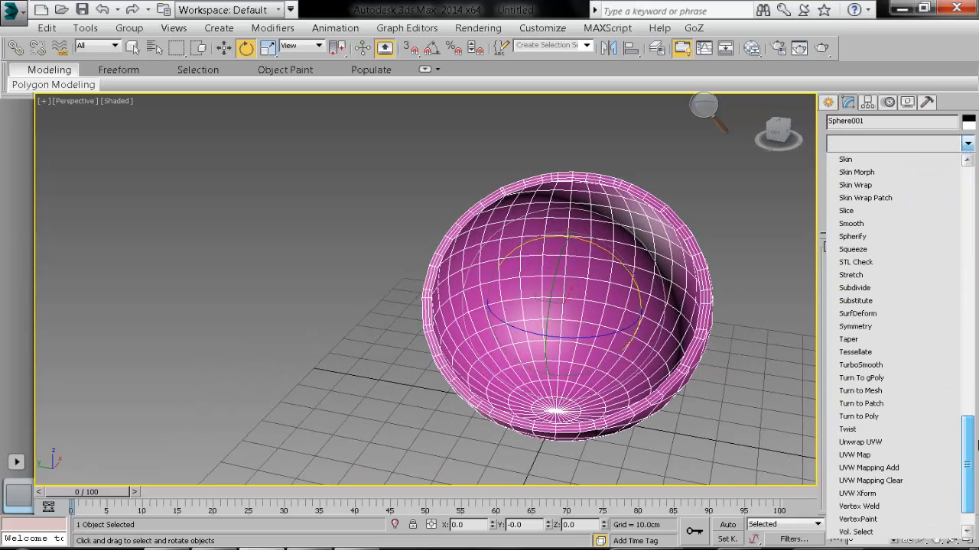
pyautogui.scroll(1, 872, 230)
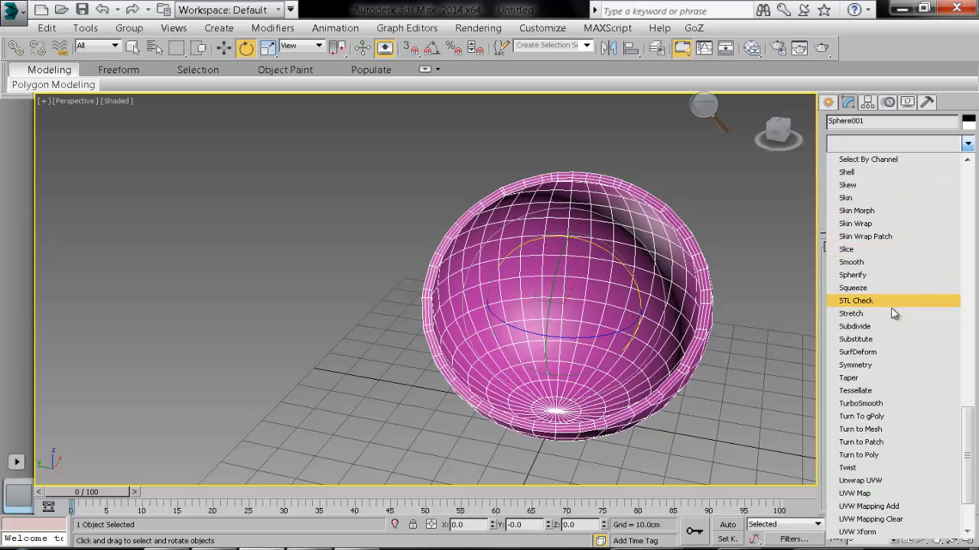
pyautogui.click(878, 365)
pyautogui.hotkey('ctrl', 'z')
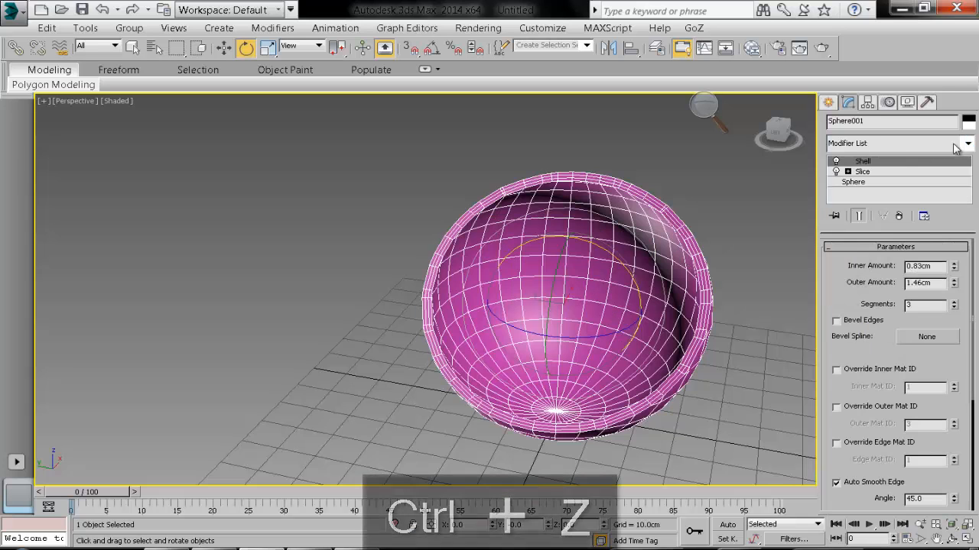
# - Add a Taper modifier above Shell with Amount -0.64 and Curve 0.55
pyautogui.click(967, 144)
pyautogui.moveTo(968, 201); pyautogui.dragTo(969, 379)
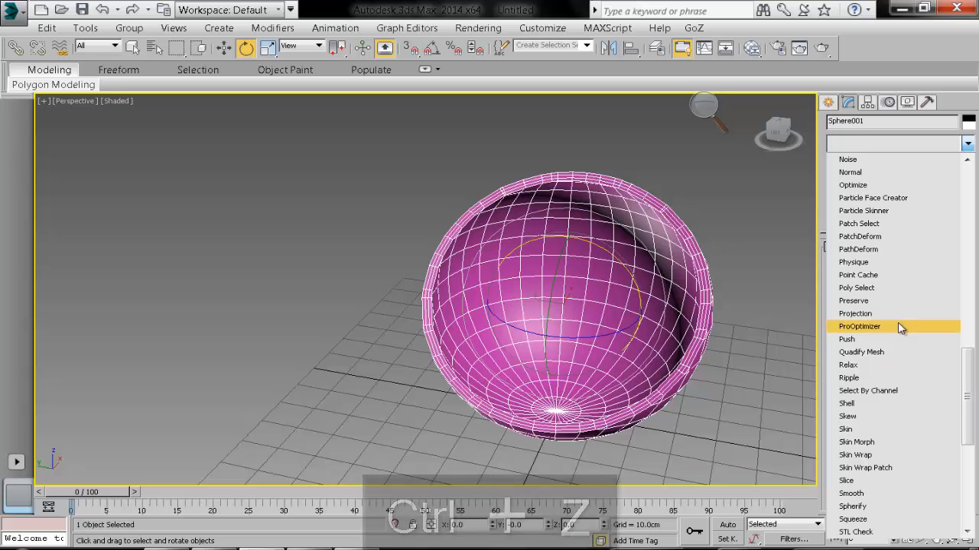
pyautogui.press('t')
pyautogui.click(895, 302)
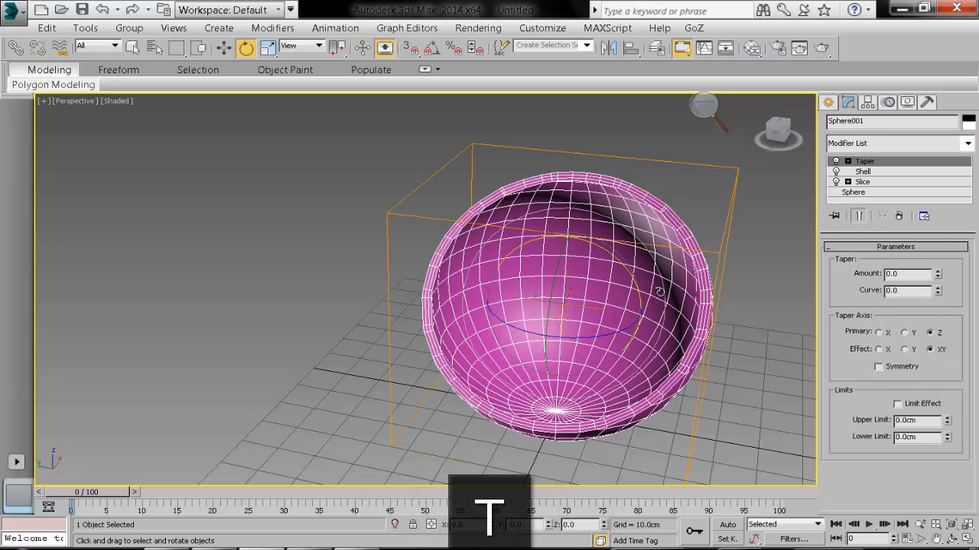
pyautogui.keyDown('alt'); pyautogui.moveTo(665, 298); pyautogui.dragTo(637, 269, button='middle'); pyautogui.keyUp('alt')
pyautogui.moveTo(937, 273)
pyautogui.mouseDown()
pyautogui.moveTo(930, 264)
pyautogui.moveTo(934, 314)
pyautogui.moveTo(934, 272)
pyautogui.moveTo(937, 302)
pyautogui.moveTo(964, 328)
pyautogui.moveTo(937, 306)
pyautogui.moveTo(933, 255)
pyautogui.mouseUp()
pyautogui.moveTo(586, 234)
pyautogui.keyDown('alt'); pyautogui.mouseDown(button='middle')
pyautogui.moveTo(651, 227)
pyautogui.moveTo(590, 232)
pyautogui.mouseUp(button='middle'); pyautogui.keyUp('alt')
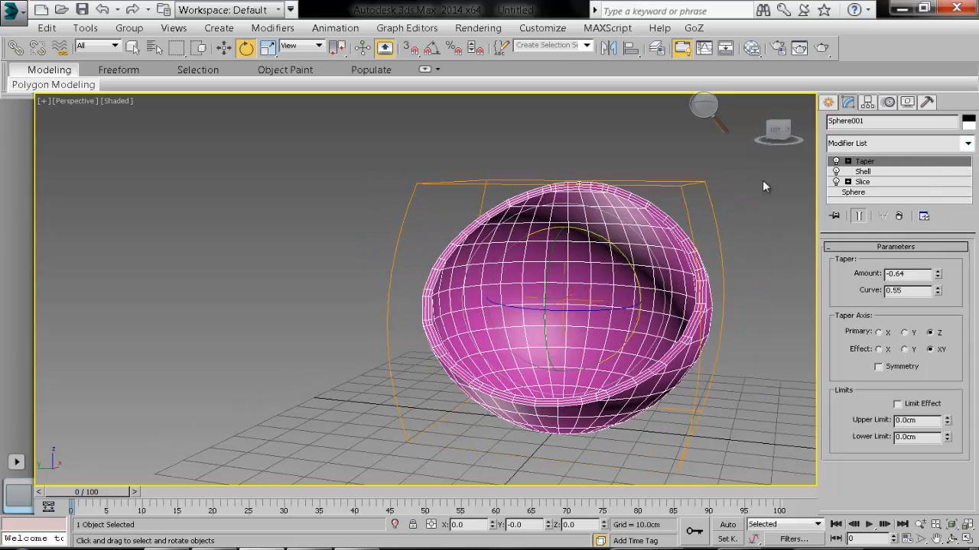
pyautogui.keyDown('alt'); pyautogui.moveTo(762, 180); pyautogui.dragTo(685, 211, button='middle'); pyautogui.keyUp('alt')
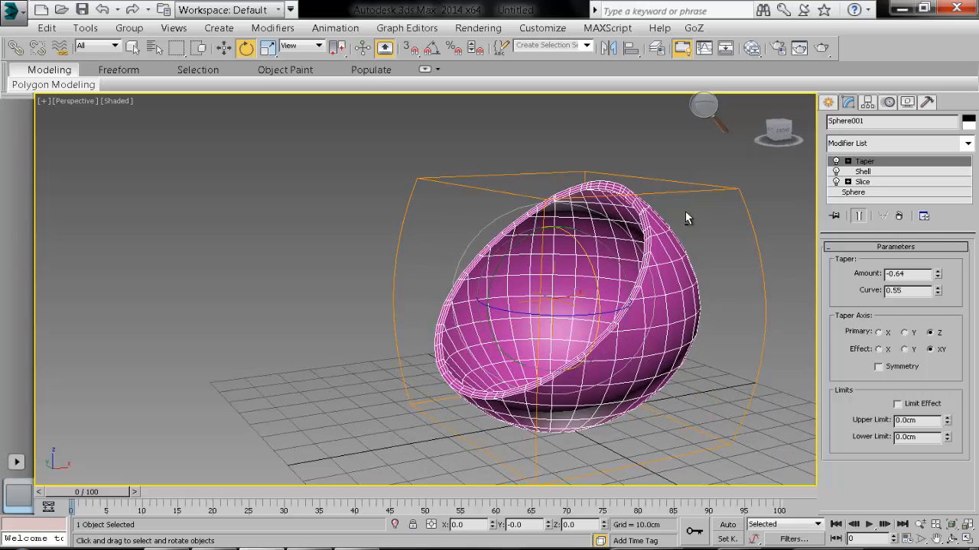
# - Add a Lattice modifier on top of the Taper to turn the bowl into struts and joints
pyautogui.click(967, 144)
pyautogui.moveTo(967, 159); pyautogui.dragTo(961, 291)
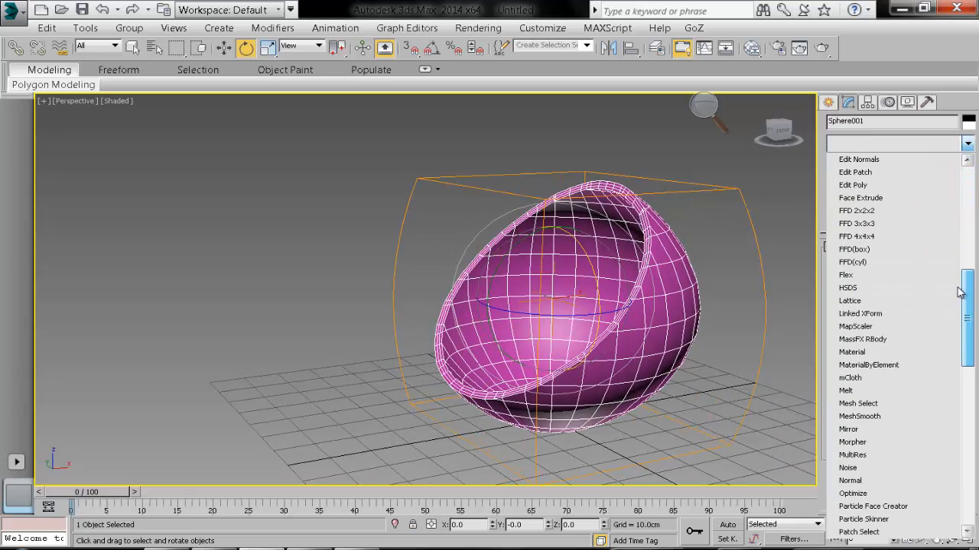
pyautogui.click(882, 301)
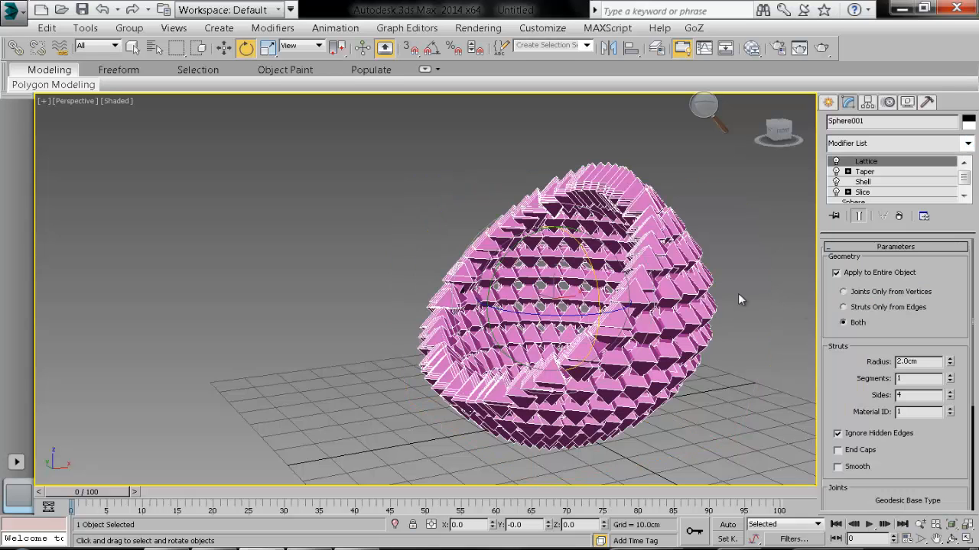
pyautogui.keyDown('alt'); pyautogui.moveTo(735, 306); pyautogui.dragTo(571, 292, button='middle'); pyautogui.keyUp('alt')
pyautogui.scroll(3, 571, 293)
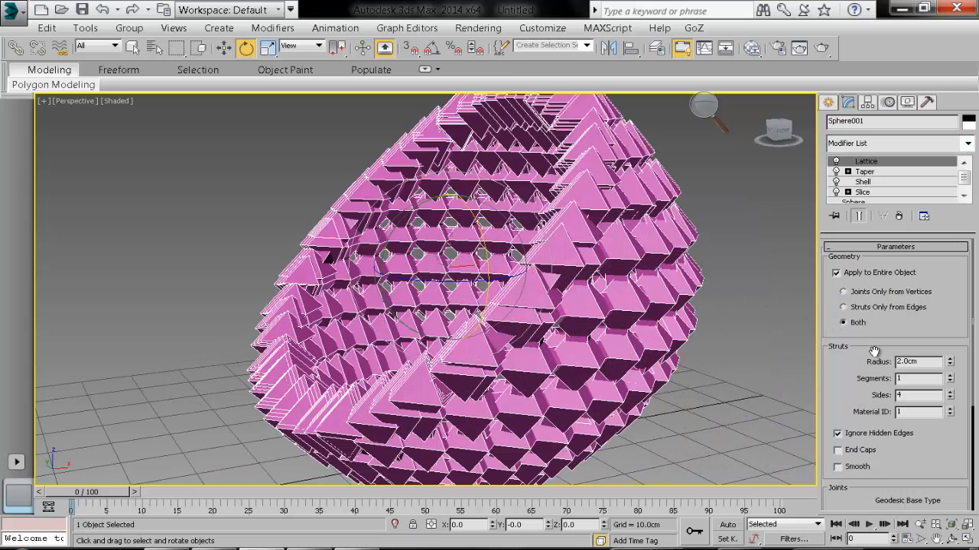
# - Set the Lattice struts' Radius to 3.0 cm and the joints' Radius to 4.5 cm
pyautogui.moveTo(949, 366); pyautogui.dragTo(948, 370)
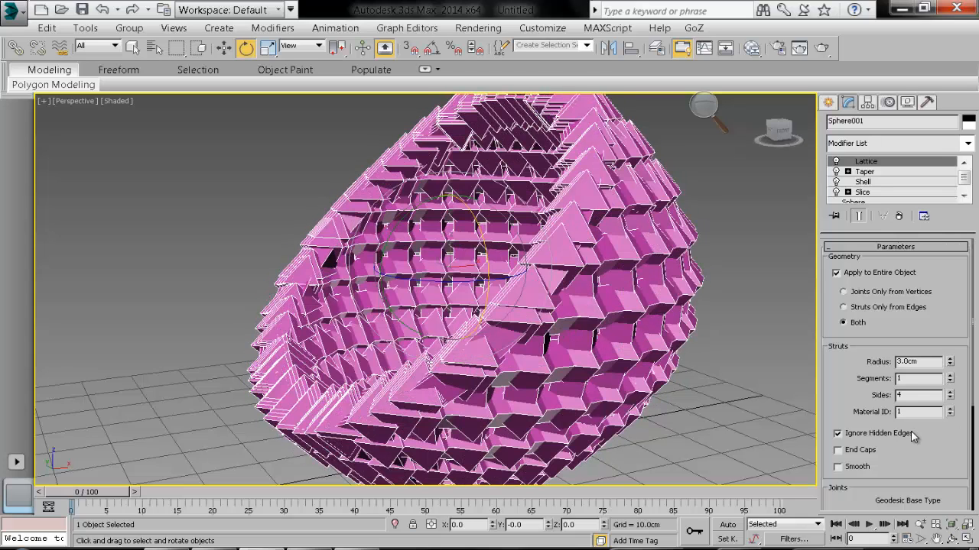
pyautogui.moveTo(959, 430); pyautogui.dragTo(942, 261)
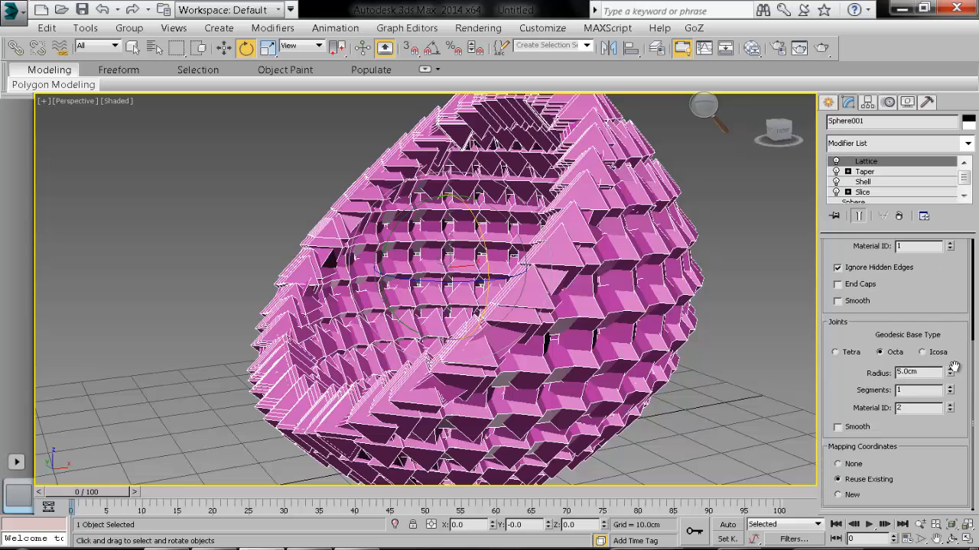
pyautogui.moveTo(949, 374); pyautogui.dragTo(951, 371)
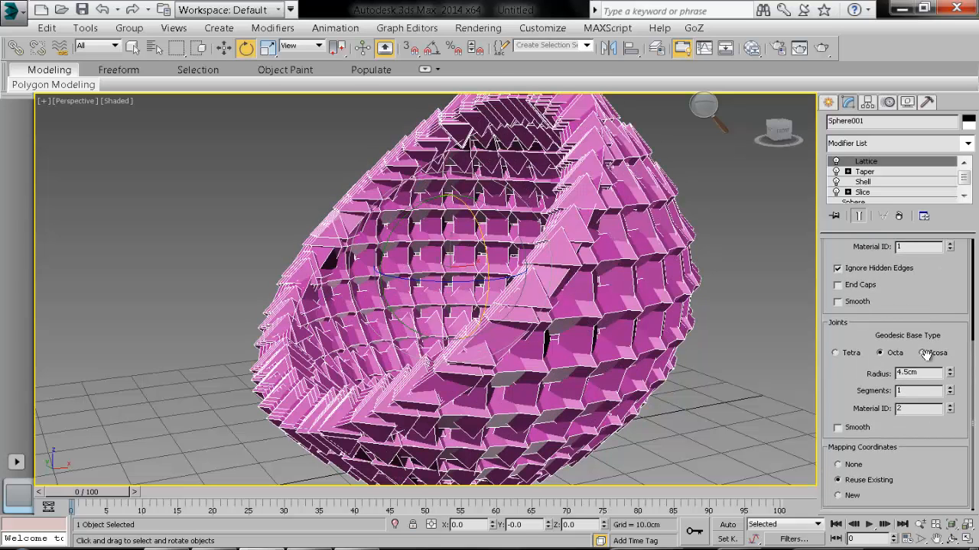
# - Change the Lattice joints to the Tetra base type and turn off Ignore Hidden Edges for the struts
pyautogui.click(846, 354)
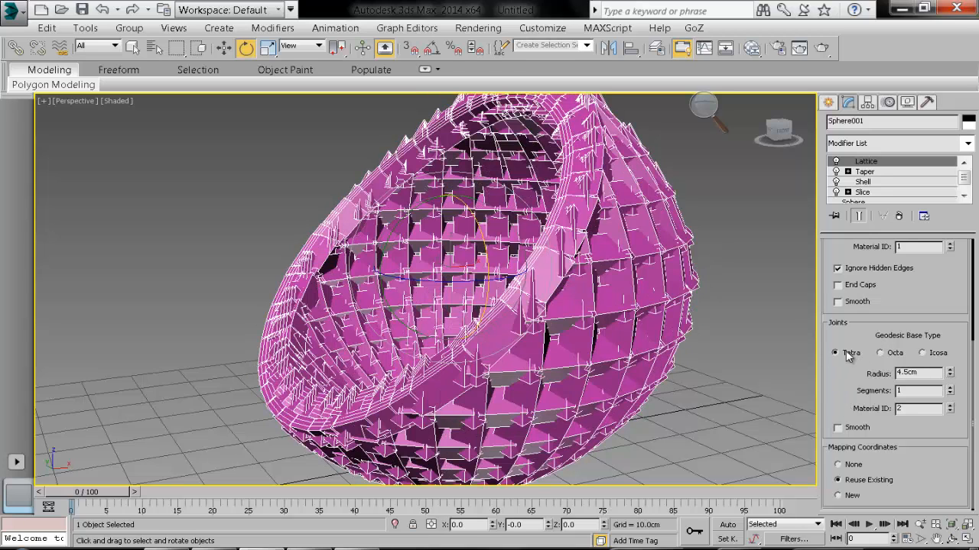
pyautogui.click(838, 269)
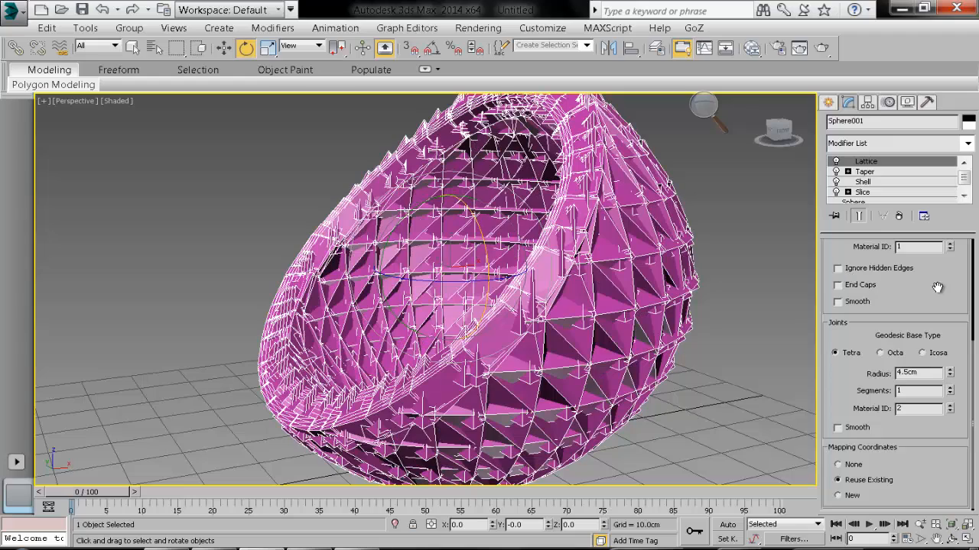
# - Give the Lattice struts 5 Sides and set their Radius to 1.0 cm
pyautogui.scroll(3, 947, 285)
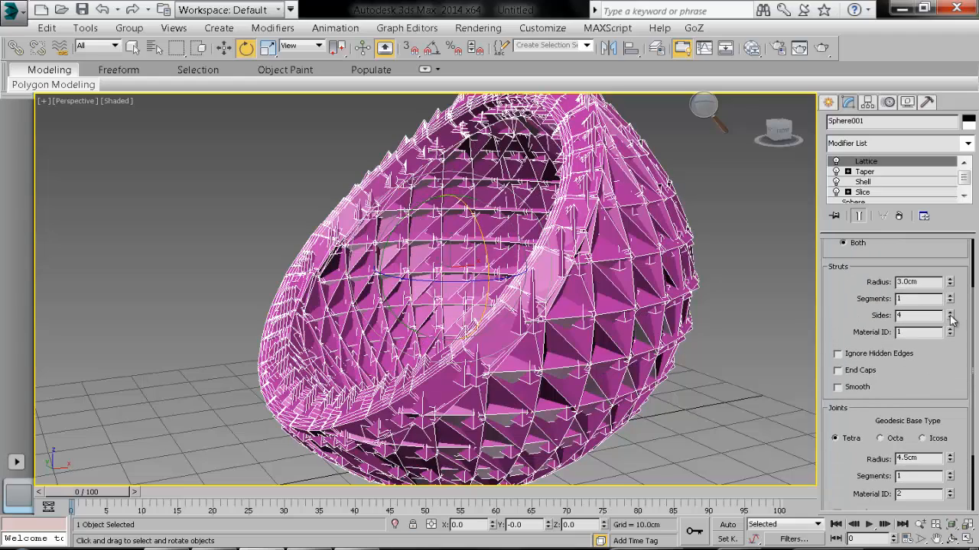
pyautogui.click(950, 320)
pyautogui.click(950, 312)
pyautogui.click(949, 312)
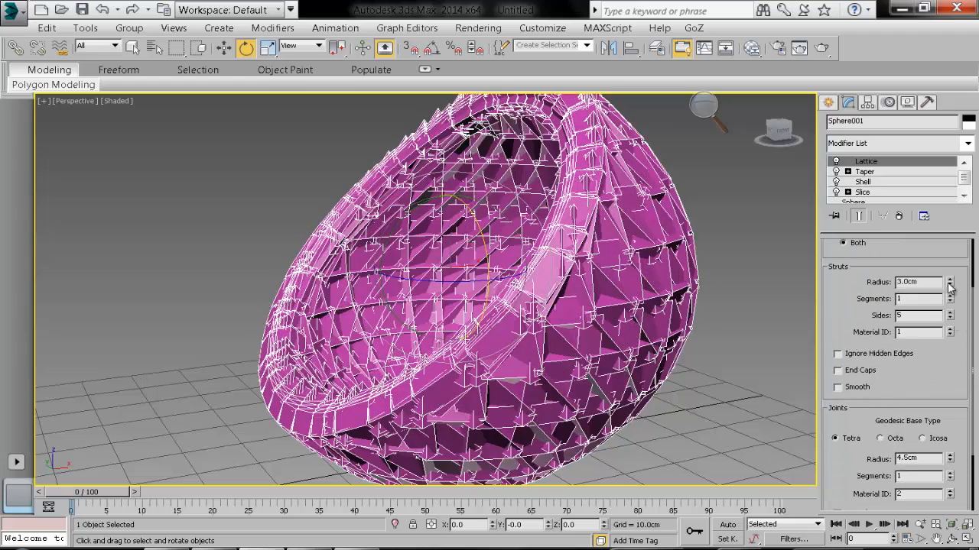
pyautogui.rightClick(950, 282)
pyautogui.moveTo(948, 290); pyautogui.dragTo(947, 275)
# - Reduce the Lattice joints' Radius to 0.0 cm so only the struts remain
pyautogui.scroll(3, 947, 273)
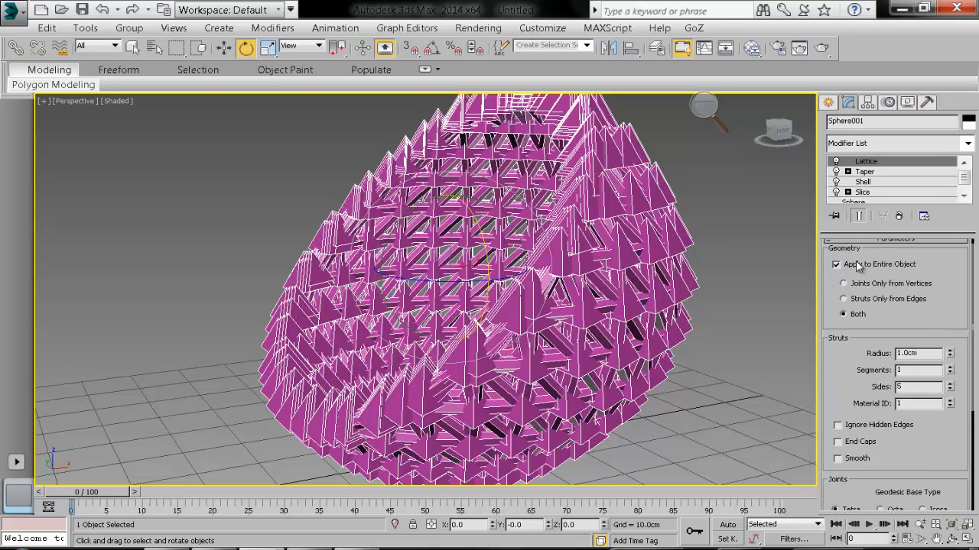
pyautogui.scroll(1, 943, 311)
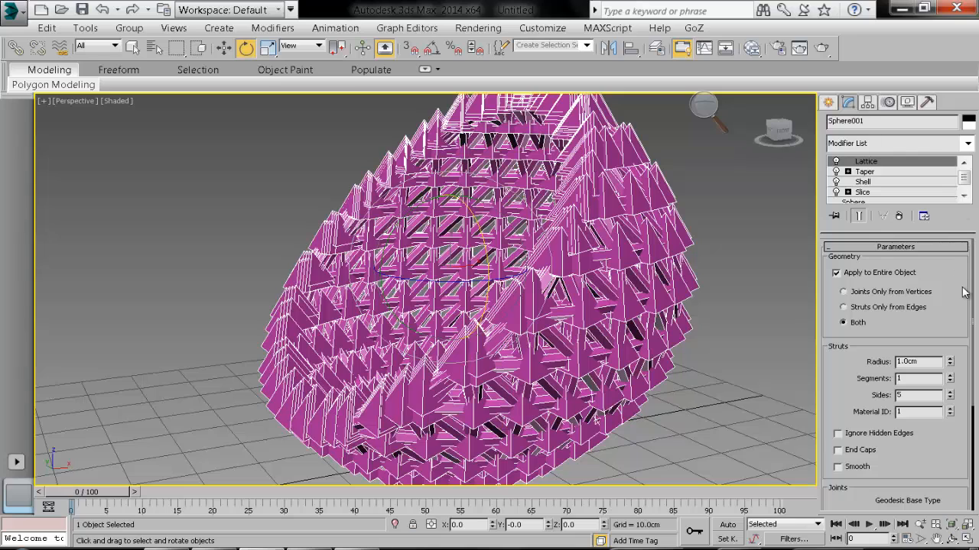
pyautogui.scroll(-4, 952, 398)
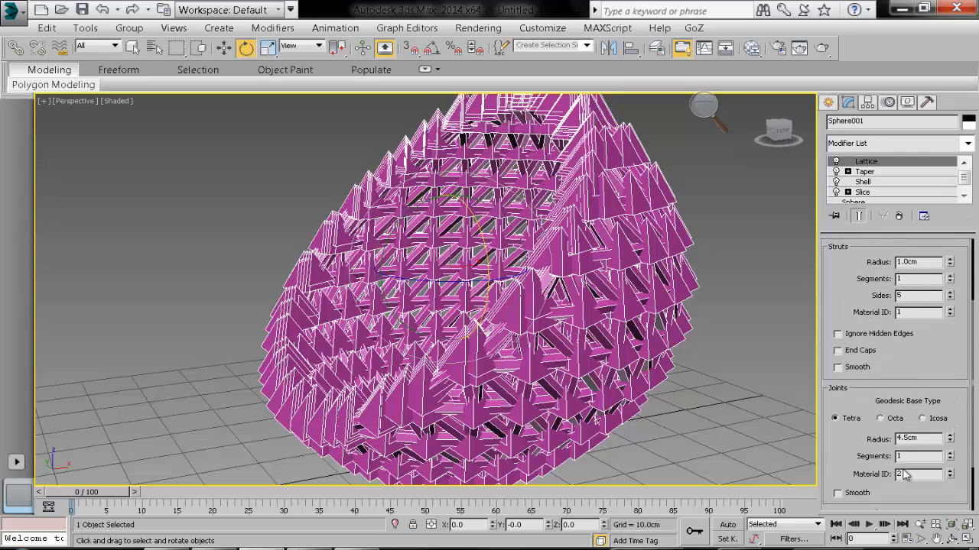
pyautogui.moveTo(946, 438); pyautogui.dragTo(946, 462)
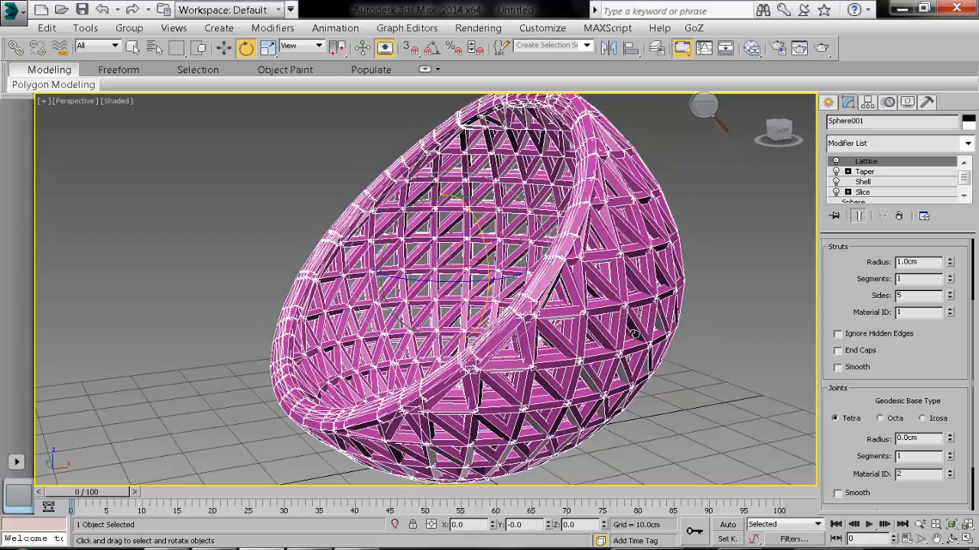
pyautogui.keyDown('alt'); pyautogui.moveTo(495, 282); pyautogui.dragTo(634, 284, button='middle'); pyautogui.keyUp('alt')
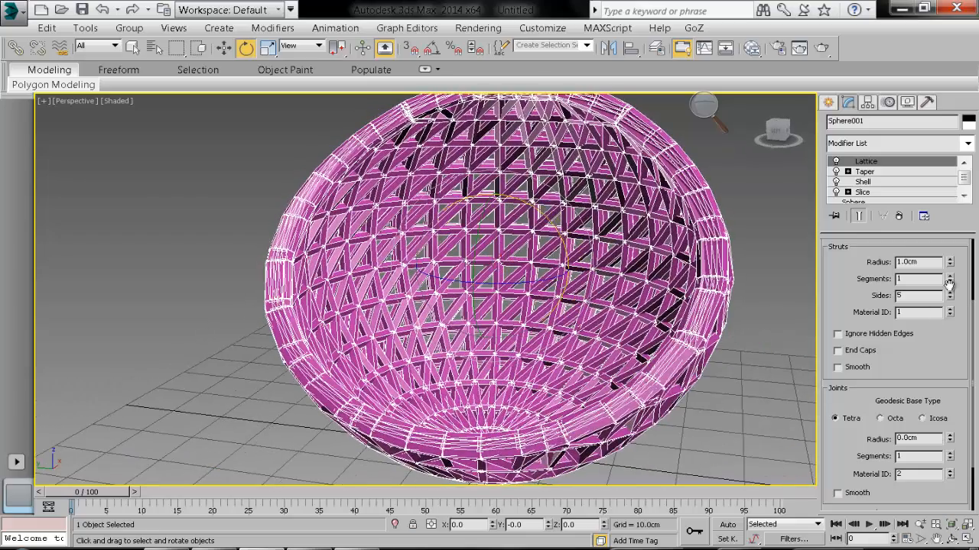
# - Thin the Lattice struts to a Radius of 0.5 cm and check the finer mesh up close
pyautogui.moveTo(951, 263)
pyautogui.mouseDown()
pyautogui.moveTo(953, 273)
pyautogui.moveTo(952, 262)
pyautogui.mouseUp()
pyautogui.keyDown('alt'); pyautogui.moveTo(688, 268); pyautogui.dragTo(643, 279, button='middle'); pyautogui.keyUp('alt')
pyautogui.scroll(3, 575, 266)
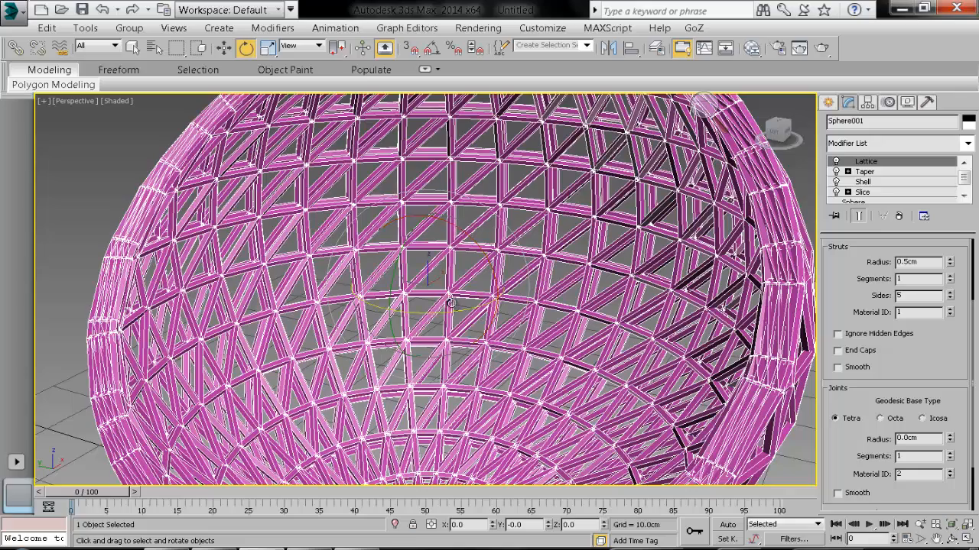
pyautogui.keyDown('alt'); pyautogui.moveTo(428, 275); pyautogui.dragTo(511, 266, button='middle'); pyautogui.keyUp('alt')
pyautogui.scroll(-5, 511, 266)
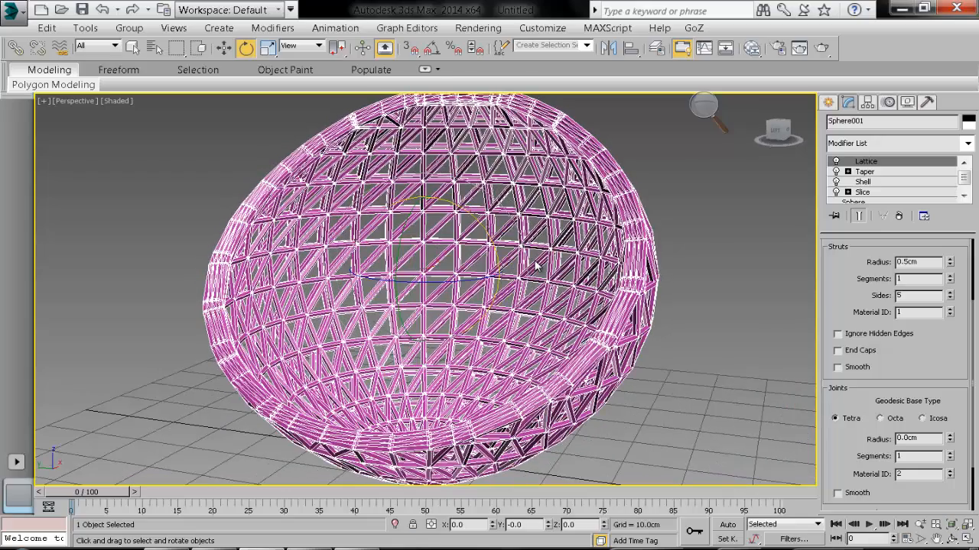
# - Set the Lattice struts' Sides to 4, keeping their Radius at 0.5 cm
pyautogui.click(948, 264)
pyautogui.click(948, 258)
pyautogui.click(950, 298)
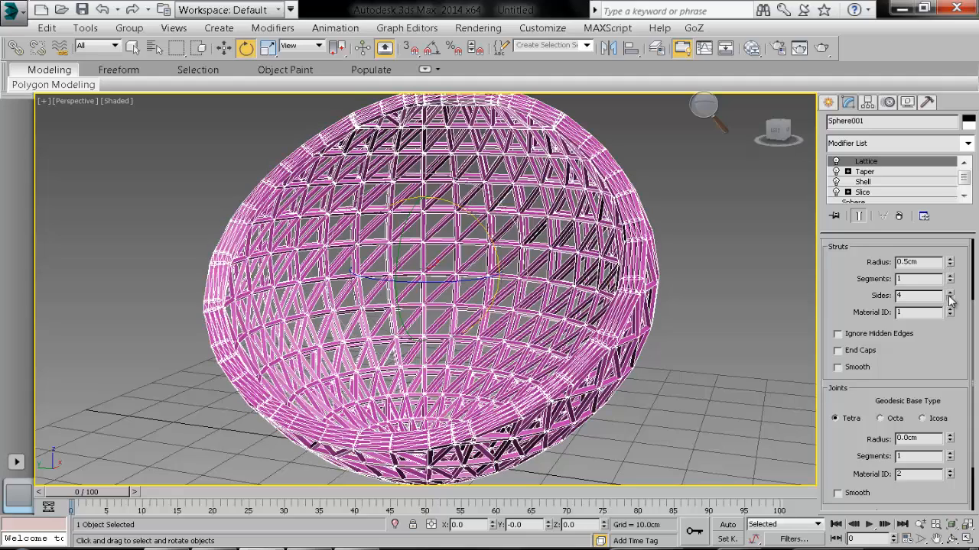
# - Set the Geodesic Base Type of the Lattice joints to Icosa and review the remaining Lattice parameters
pyautogui.click(938, 419)
pyautogui.scroll(-2, 962, 402)
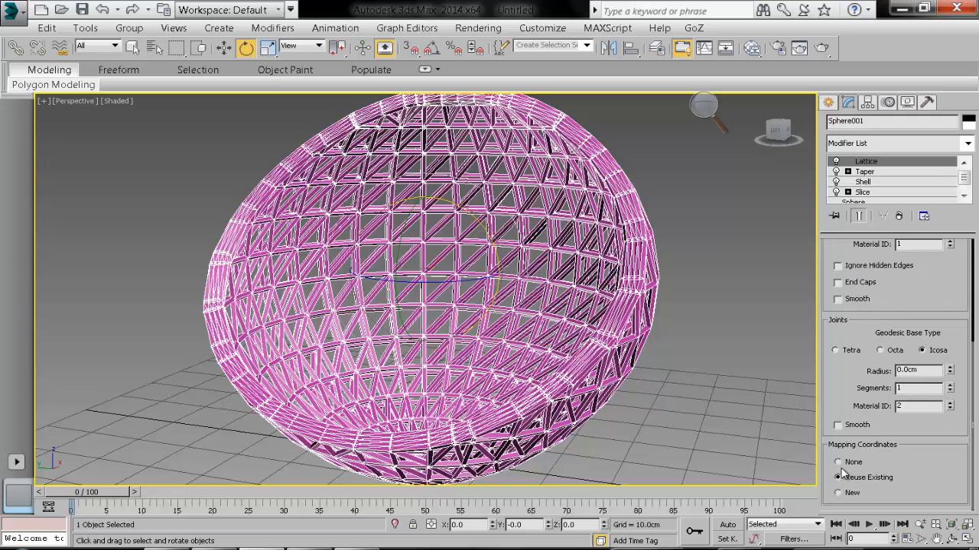
pyautogui.scroll(4, 917, 328)
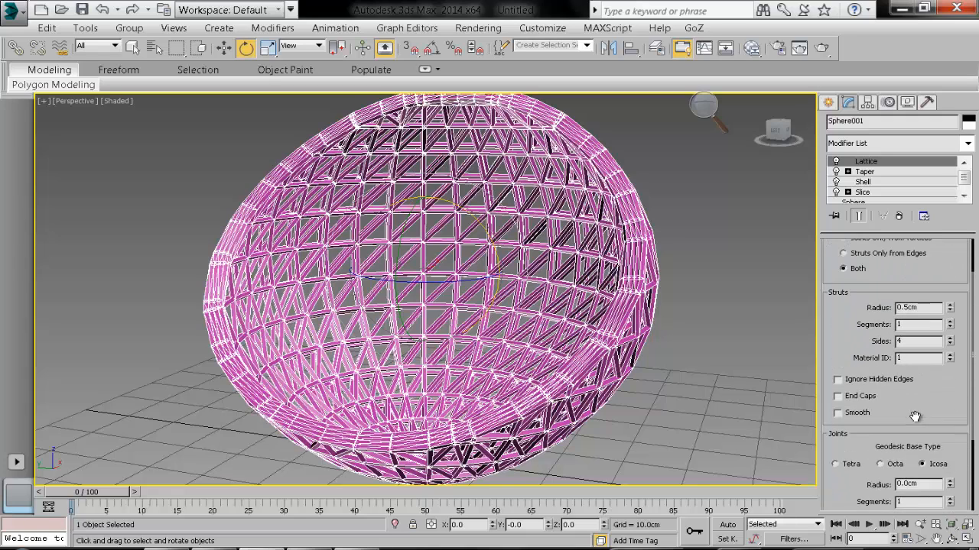
# - Turn on End Caps, Smooth and Ignore Hidden Edges for the Lattice struts, deselect the object and inspect it from another angle
pyautogui.click(862, 410)
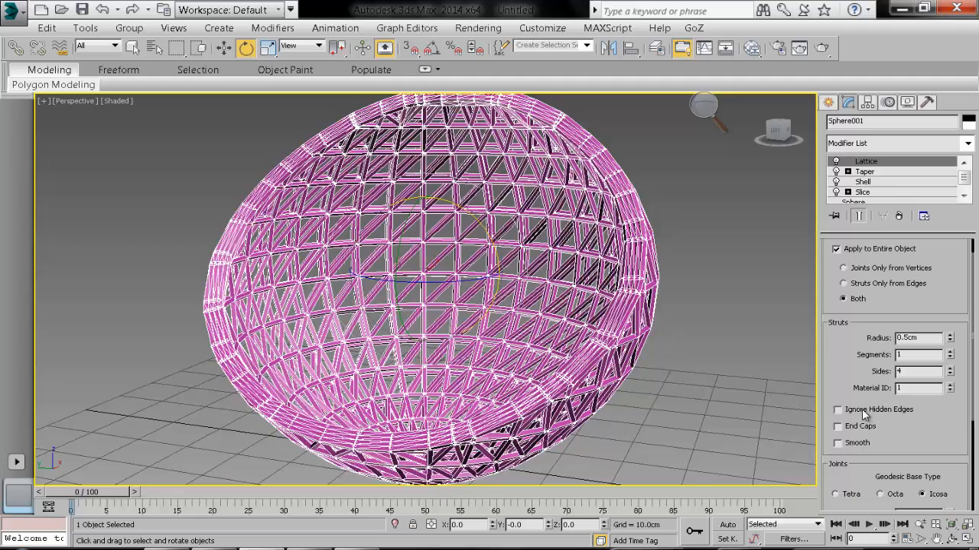
pyautogui.click(862, 410)
pyautogui.click(856, 425)
pyautogui.click(843, 443)
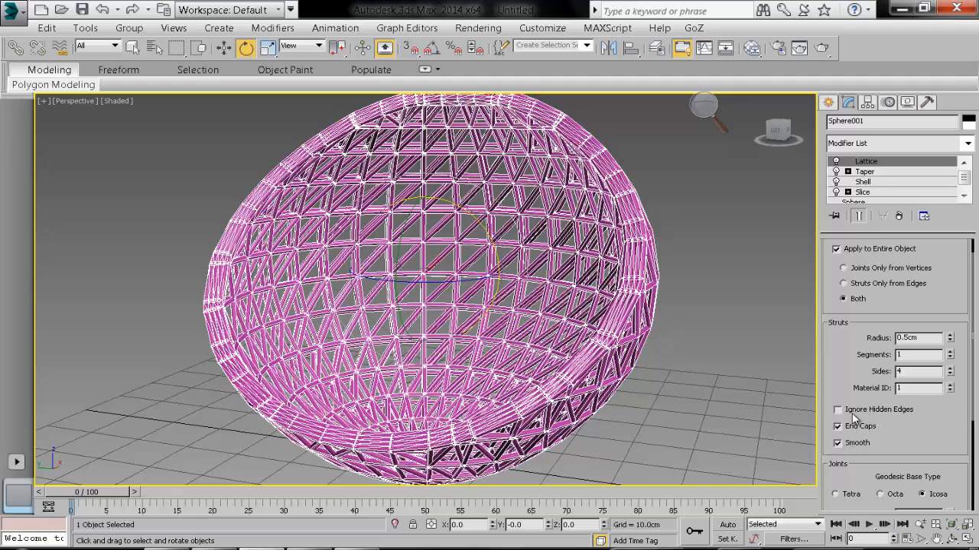
pyautogui.click(852, 413)
pyautogui.keyDown('alt'); pyautogui.moveTo(502, 290); pyautogui.dragTo(457, 328, button='middle'); pyautogui.keyUp('alt')
pyautogui.click(729, 273)
pyautogui.keyDown('alt'); pyautogui.moveTo(665, 313); pyautogui.dragTo(649, 200, button='middle'); pyautogui.keyUp('alt')
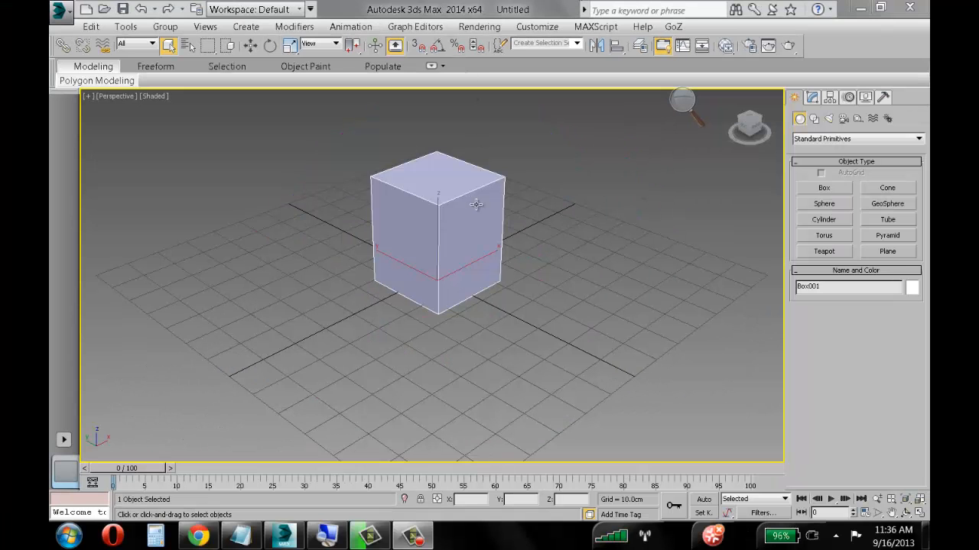
# - Convert the box to an Editable Poly
pyautogui.keyDown('alt'); pyautogui.moveTo(412, 262); pyautogui.dragTo(446, 249, button='middle'); pyautogui.keyUp('alt')
pyautogui.scroll(3, 443, 242)
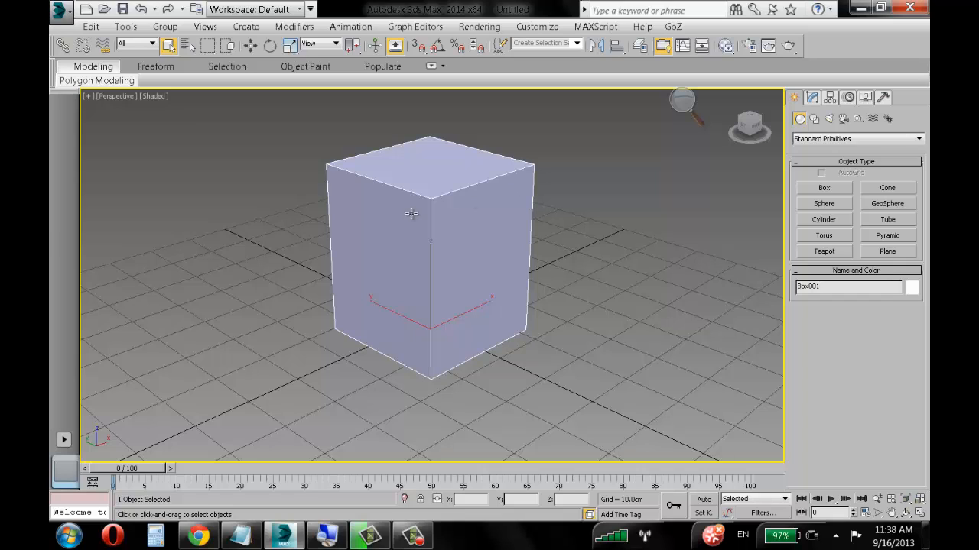
pyautogui.rightClick(452, 202)
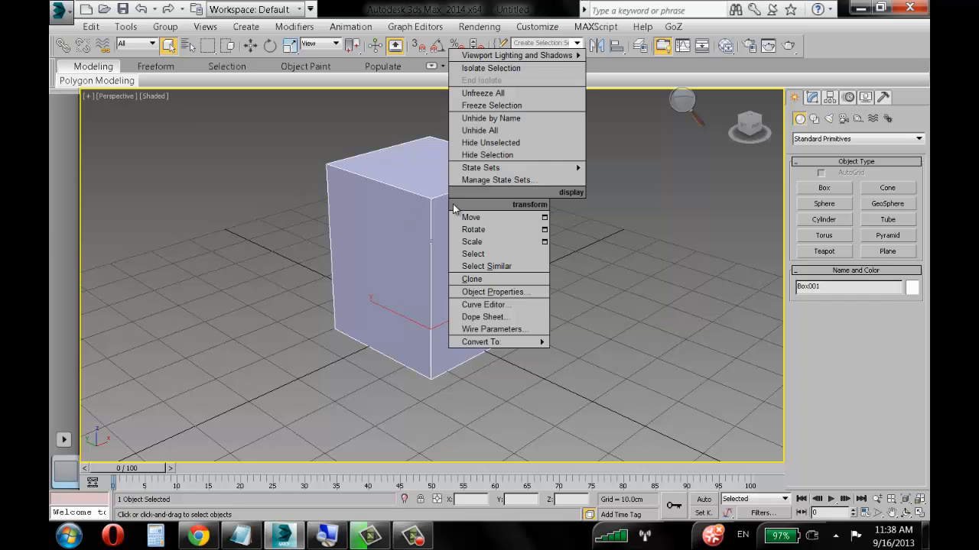
pyautogui.rightClick(393, 210)
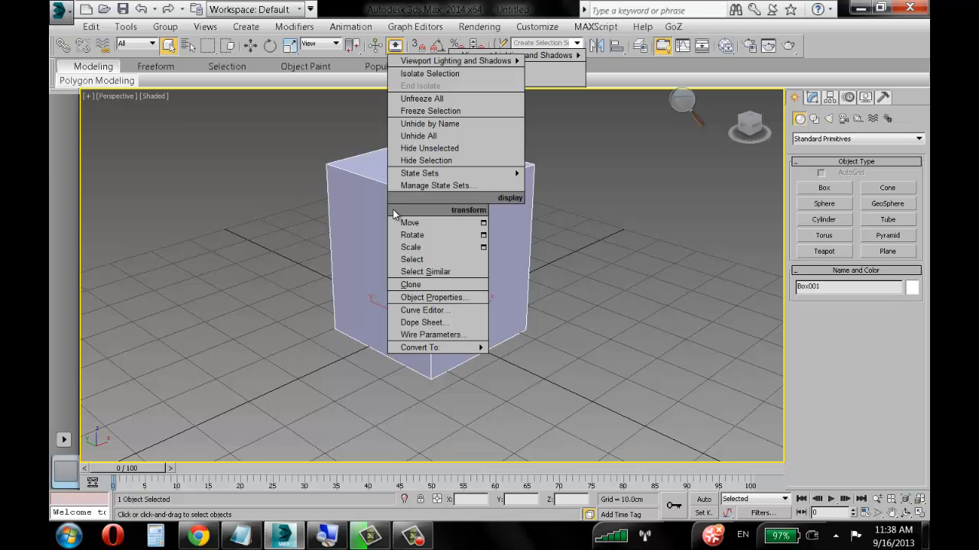
pyautogui.moveTo(431, 350)
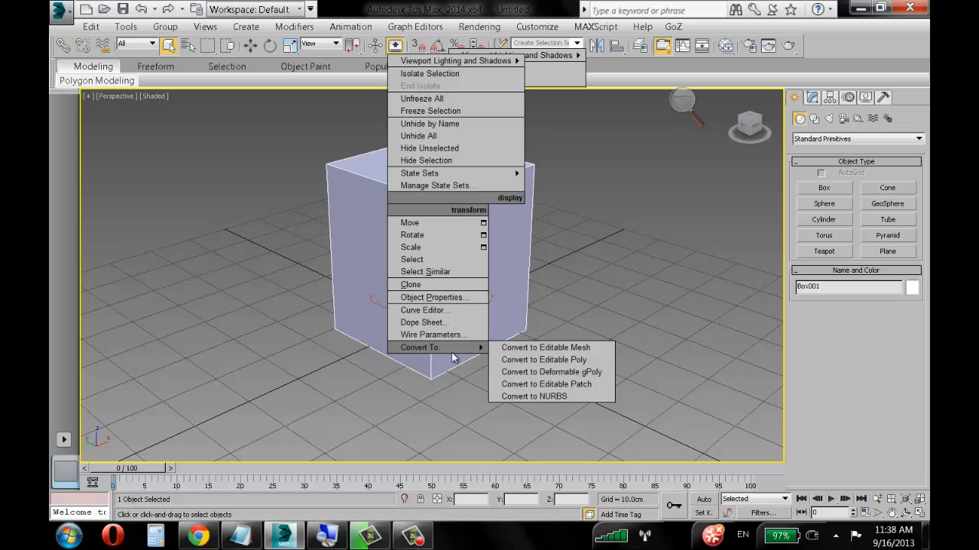
pyautogui.click(533, 360)
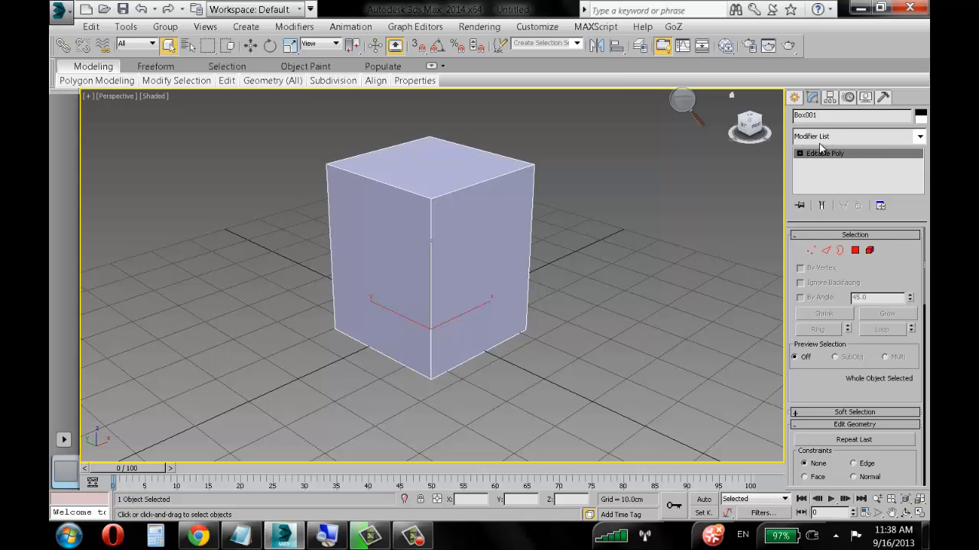
# - Enlarge the modifier stack area to fit all Editable Poly sub-object levels, examine them magnified, and collapse the list again
pyautogui.click(683, 104)
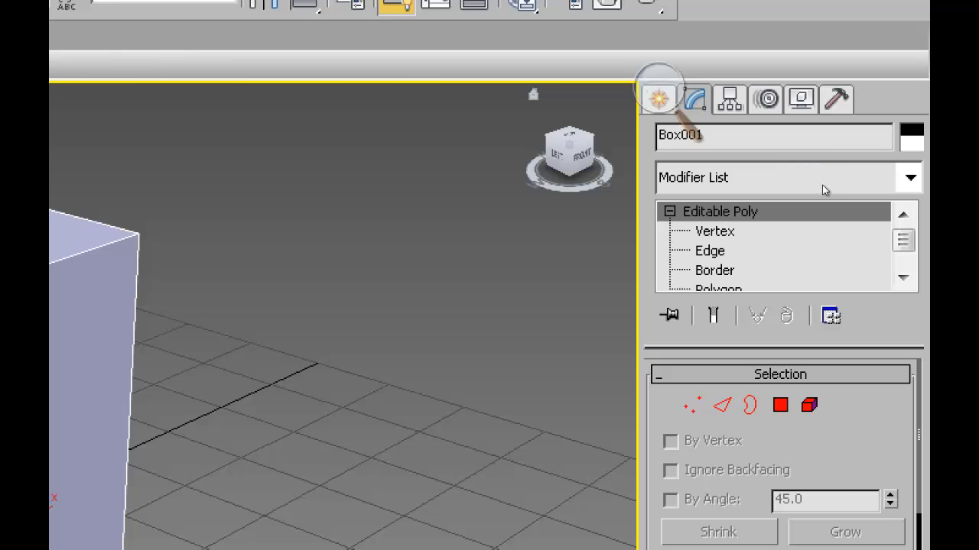
pyautogui.click(903, 278)
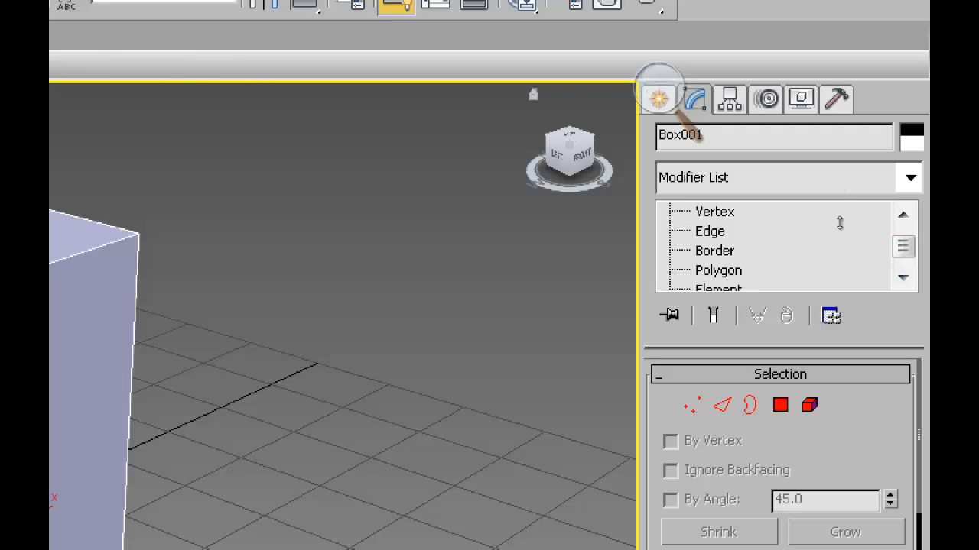
pyautogui.moveTo(839, 348); pyautogui.dragTo(838, 441)
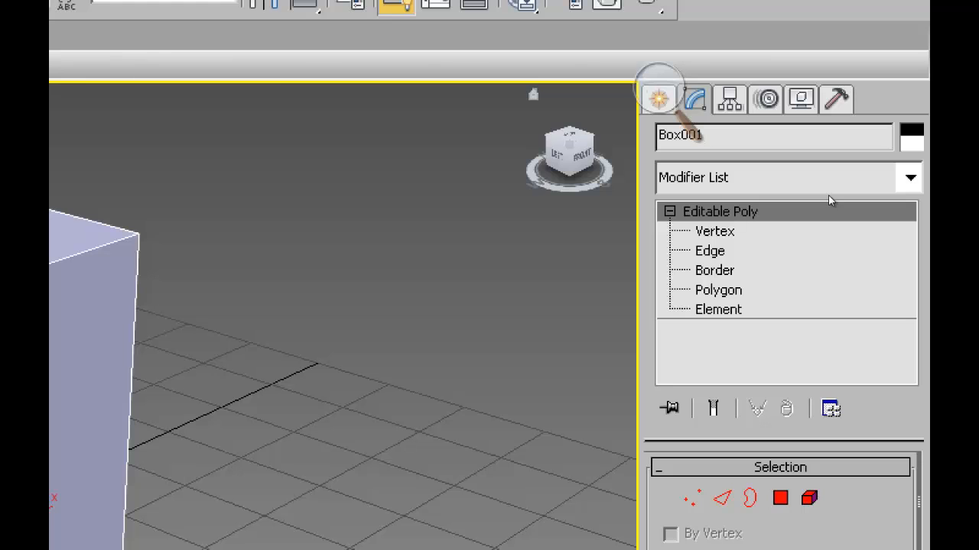
pyautogui.click(656, 94)
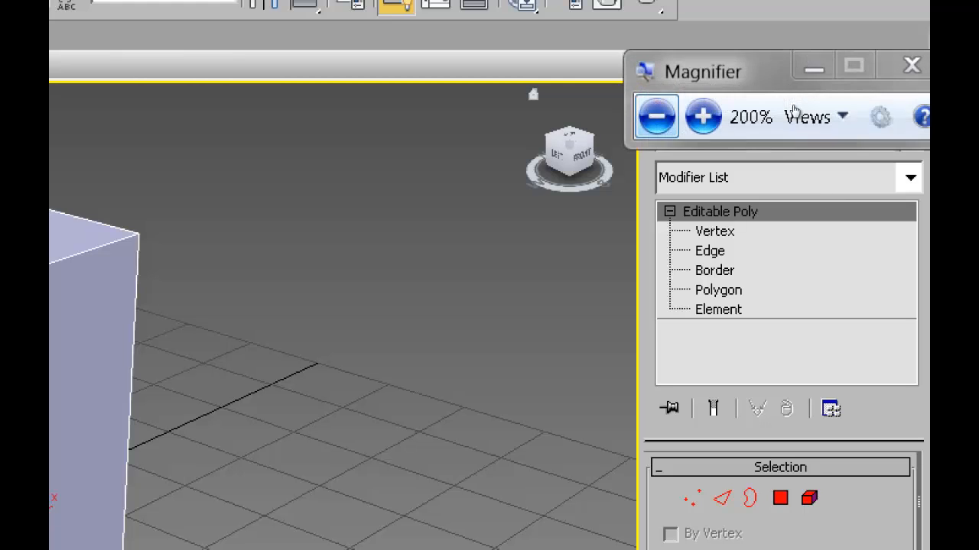
pyautogui.press('super+minus')
pyautogui.click(800, 153)
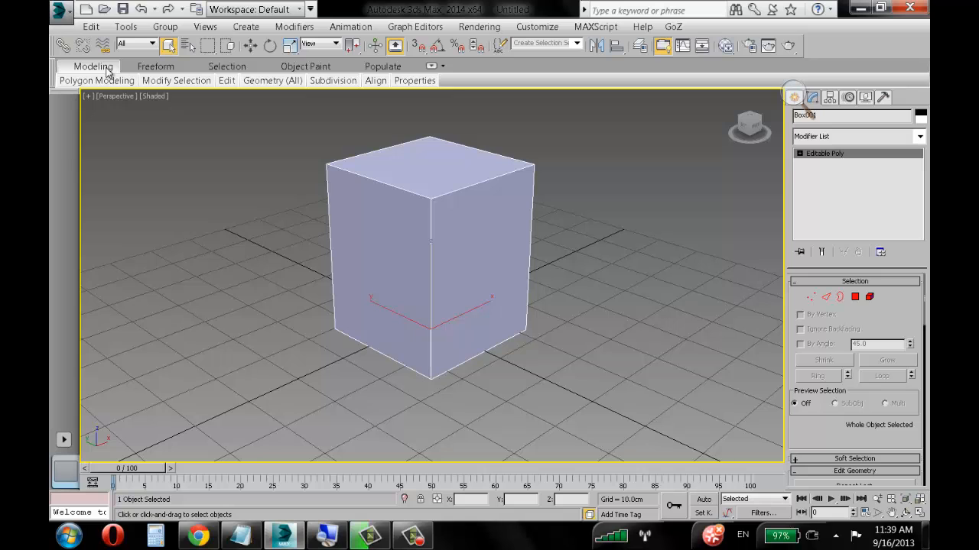
# - Expand the modeling ribbon to show its full polygon tools and hide the box's command panel
pyautogui.click(432, 66)
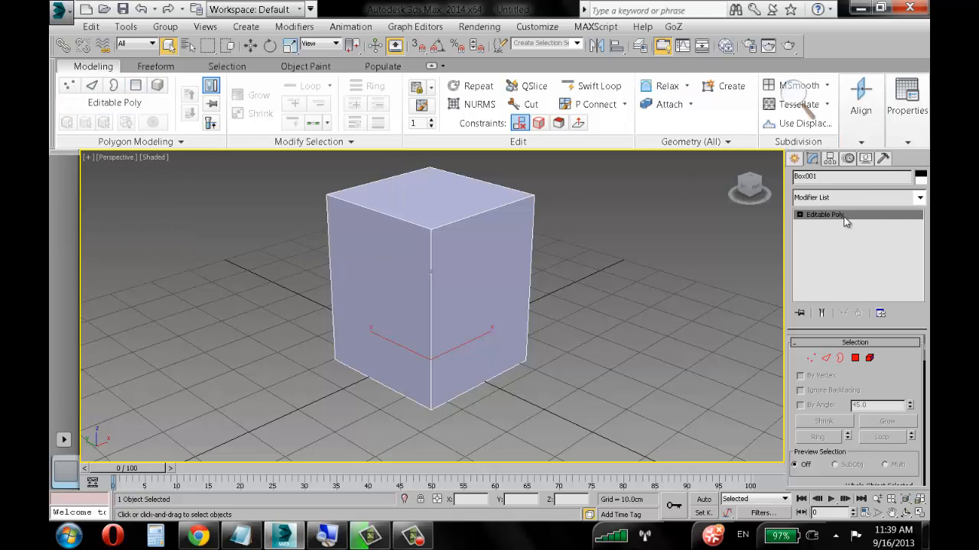
pyautogui.click(214, 87)
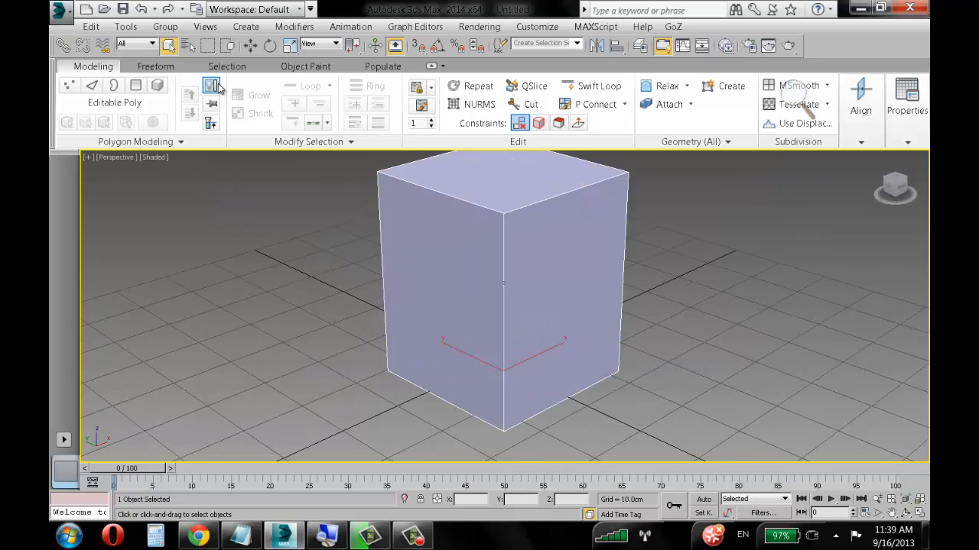
pyautogui.press('F9')
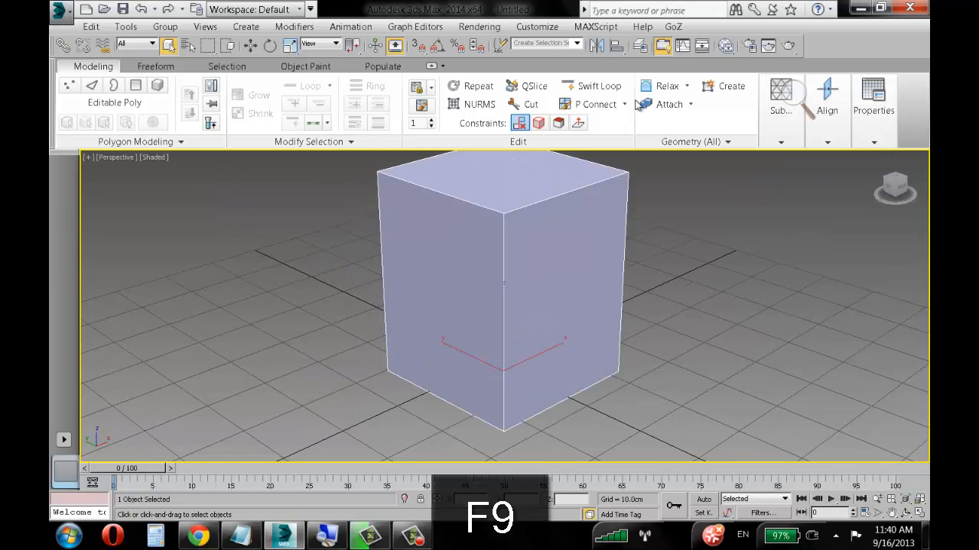
pyautogui.click(424, 536)
pyautogui.click(427, 532)
pyautogui.rightClick(427, 533)
pyautogui.click(427, 534)
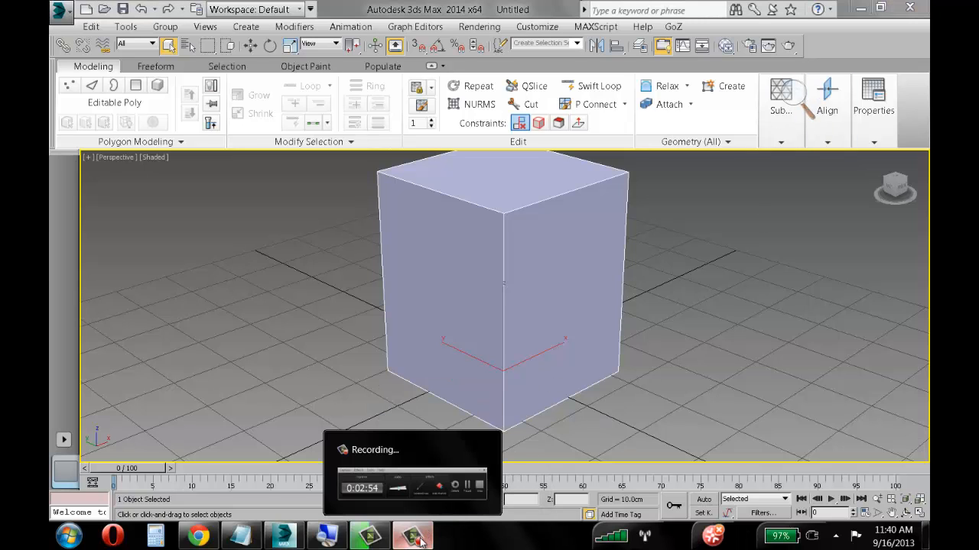
pyautogui.click(419, 539)
pyautogui.click(419, 541)
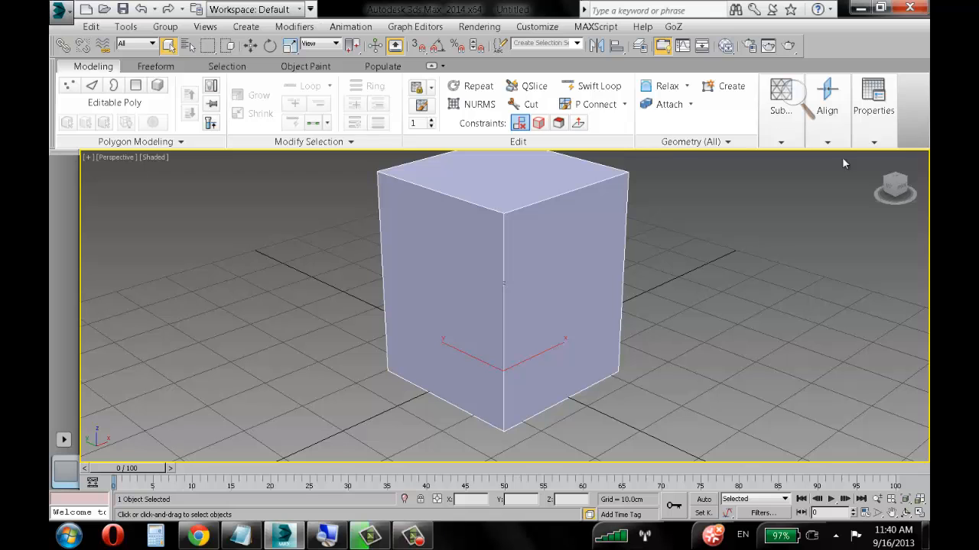
# - Switch to the Windows desktop, set the screen resolution to 1920 × 1080 and keep the new display settings
pyautogui.click(860, 8)
pyautogui.rightClick(669, 163)
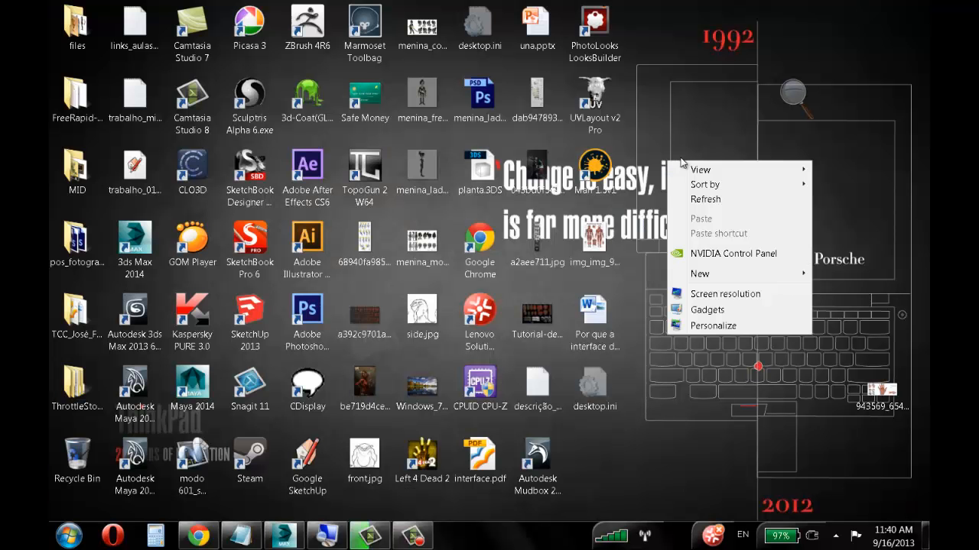
pyautogui.click(712, 290)
pyautogui.click(695, 121)
pyautogui.rightClick(709, 142)
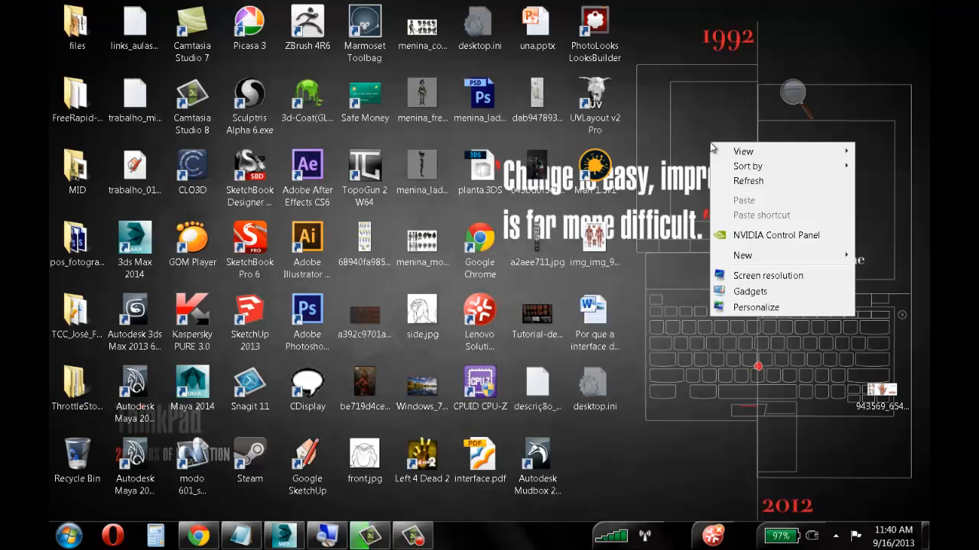
pyautogui.click(753, 279)
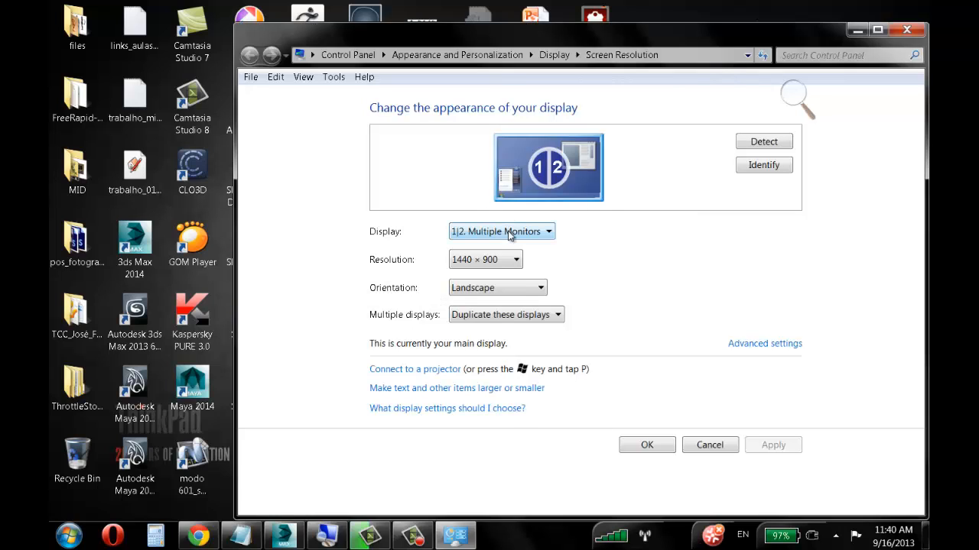
pyautogui.click(506, 261)
pyautogui.moveTo(466, 349); pyautogui.dragTo(468, 304)
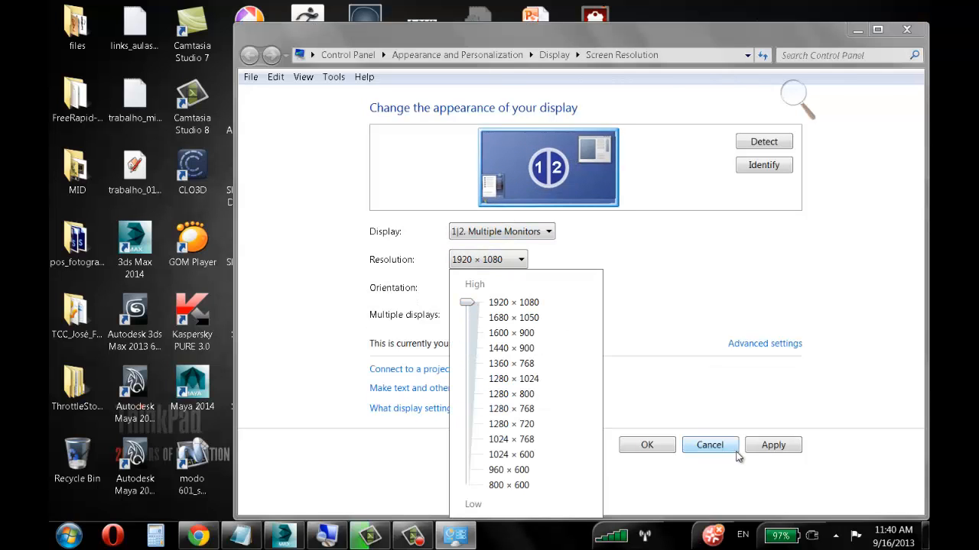
pyautogui.click(787, 454)
pyautogui.click(780, 450)
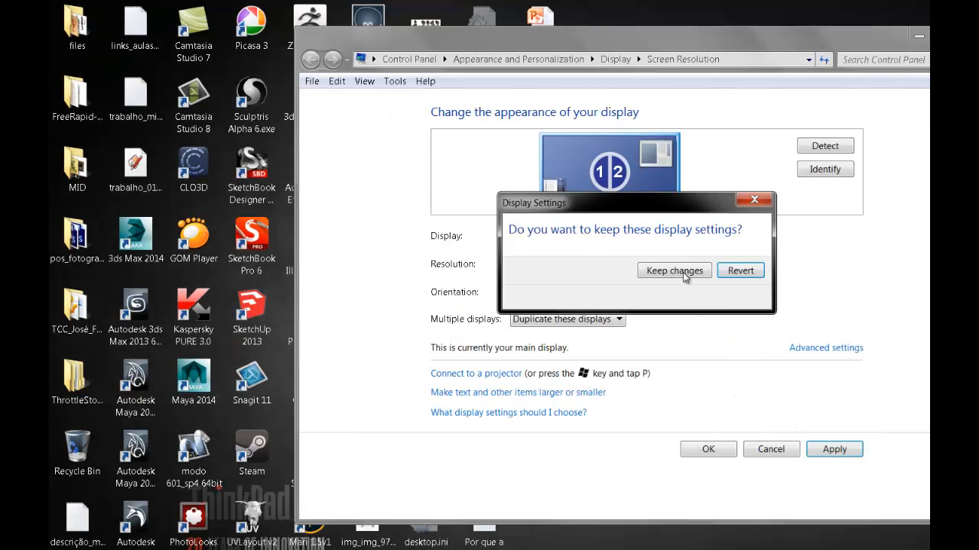
pyautogui.click(686, 274)
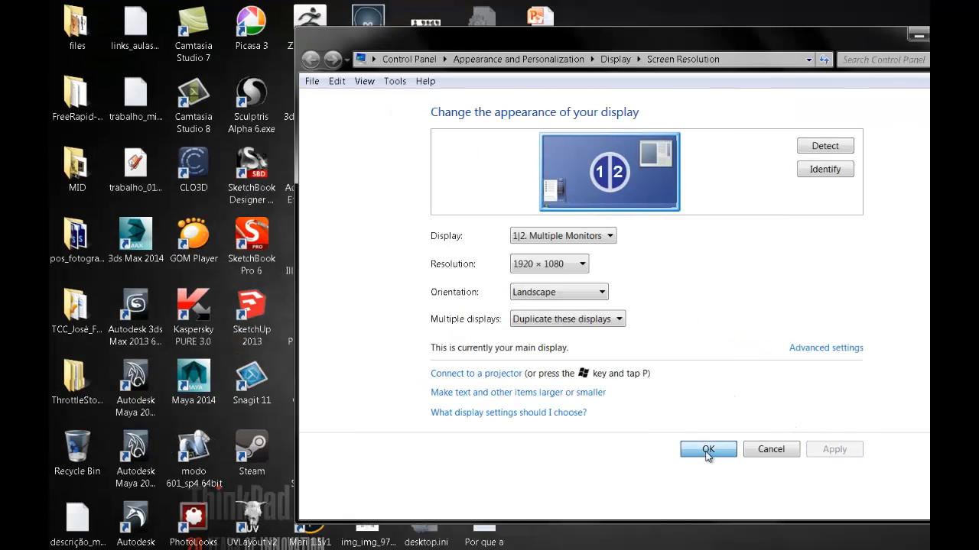
pyautogui.click(707, 450)
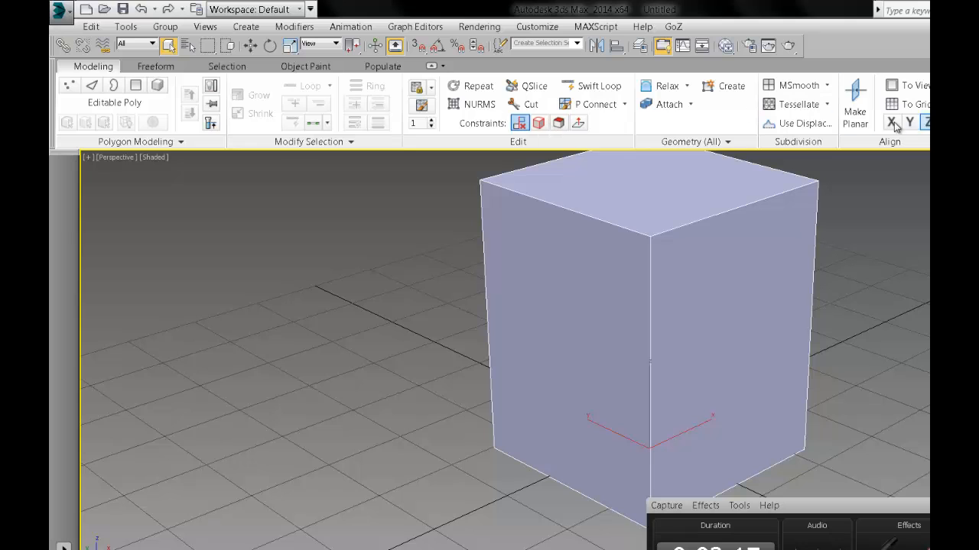
# - Switch the editable poly box to Vertex sub-object level for access to the vertex and loop tools
pyautogui.click(68, 86)
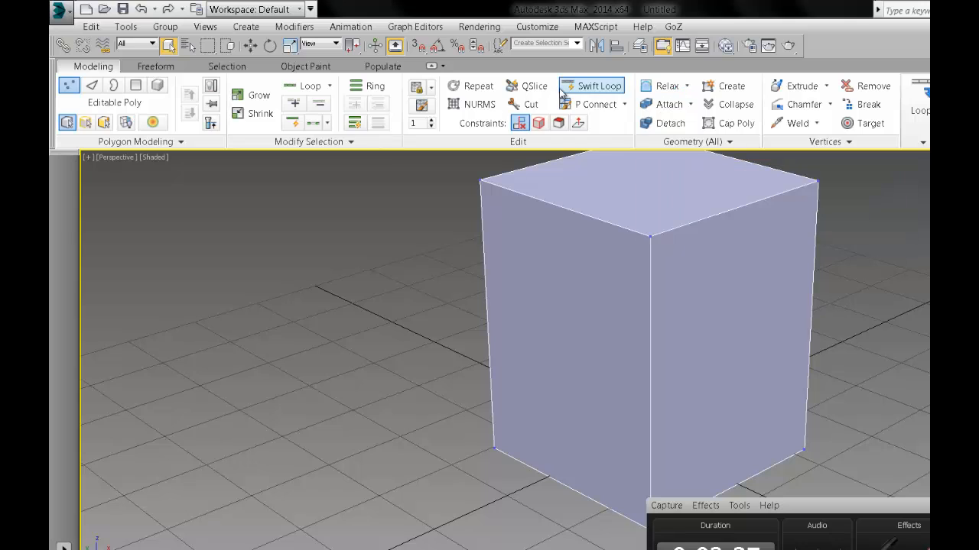
pyautogui.click(923, 144)
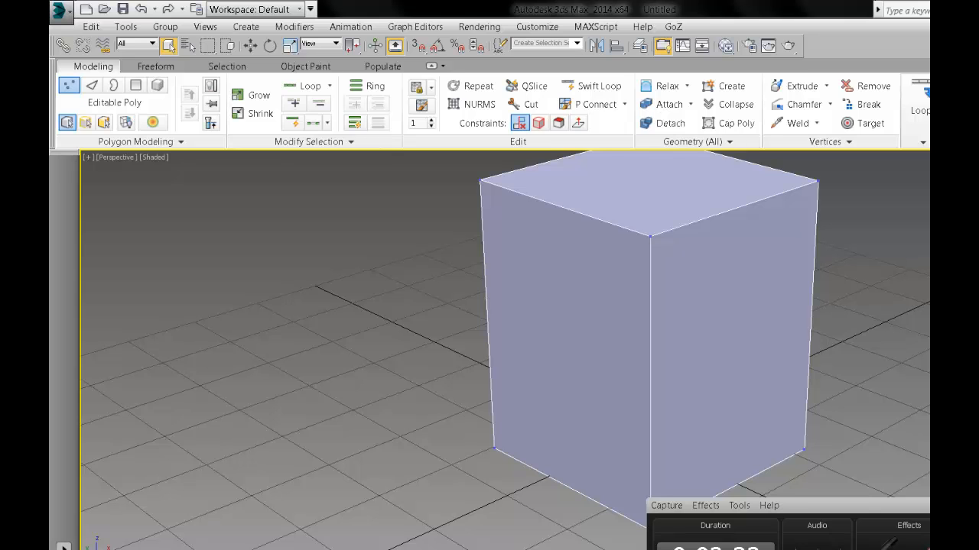
# - Set the Windows screen resolution to 1440 × 900, keep the display settings and switch back to 3ds Max
pyautogui.press('super+d')
pyautogui.rightClick(885, 232)
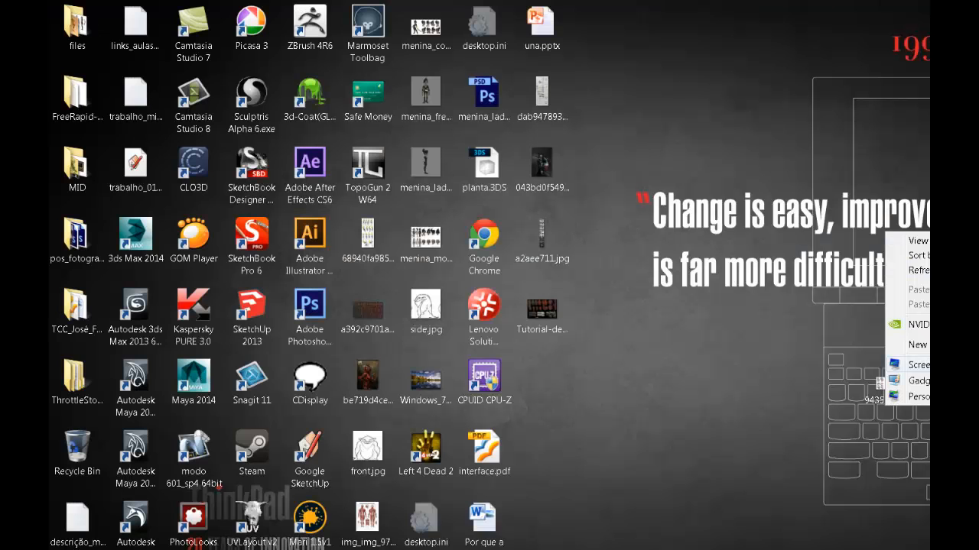
pyautogui.click(911, 365)
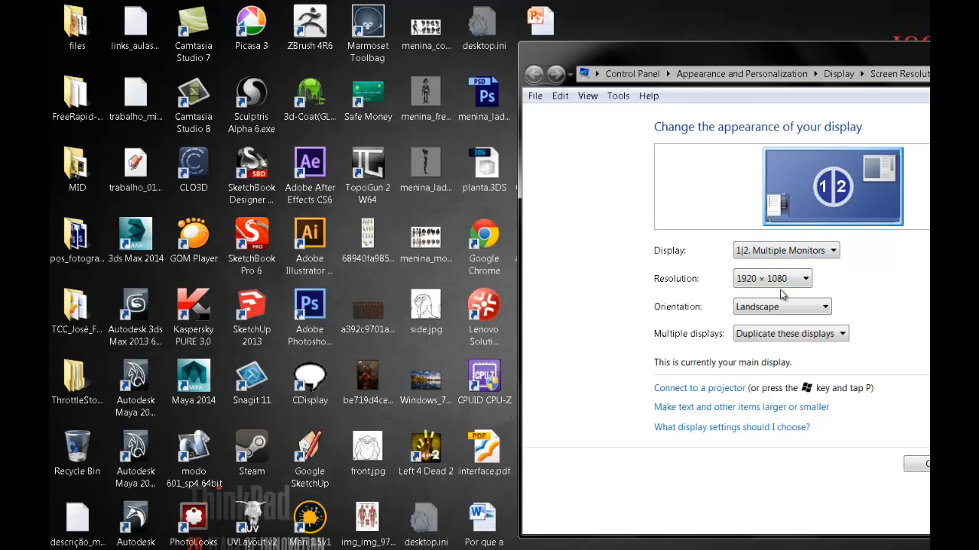
pyautogui.click(784, 280)
pyautogui.moveTo(751, 324); pyautogui.dragTo(753, 368)
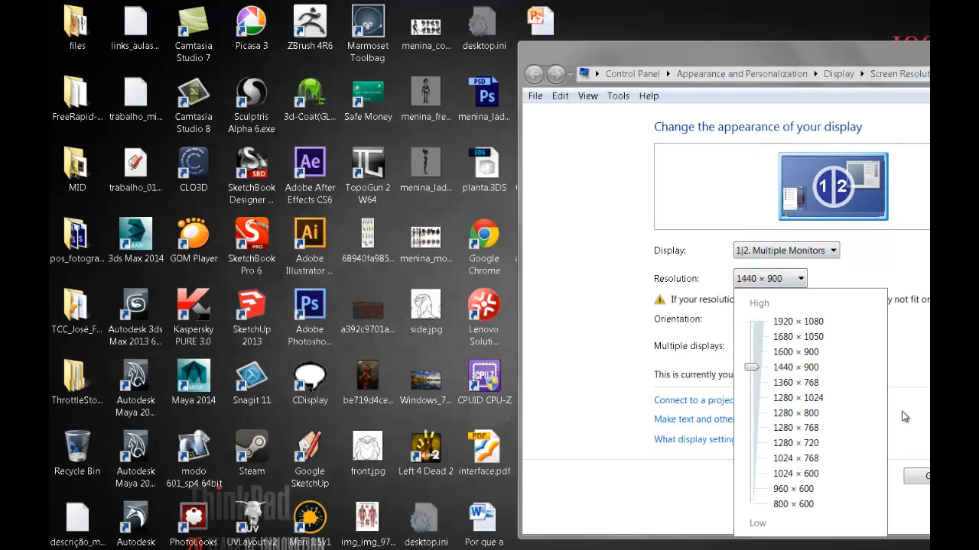
pyautogui.click(773, 457)
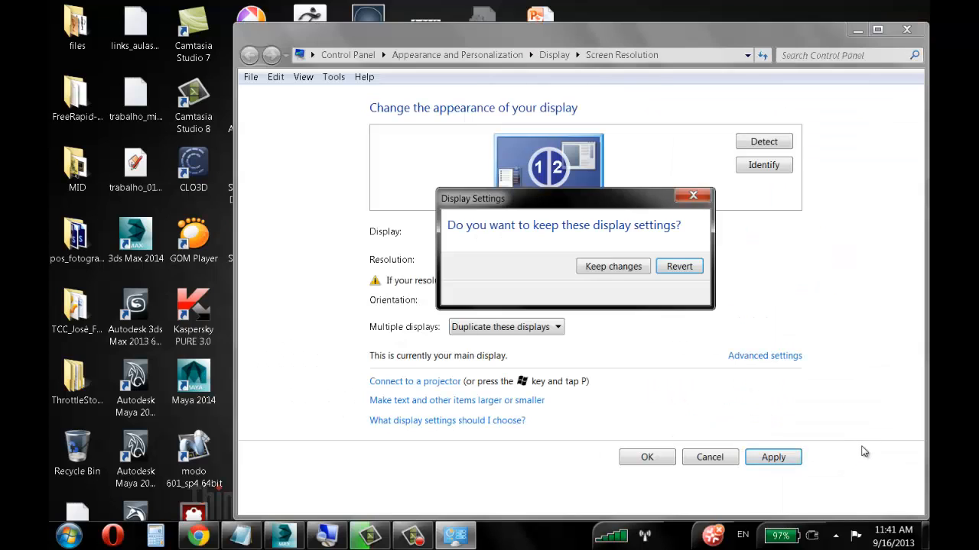
pyautogui.click(606, 277)
pyautogui.click(413, 535)
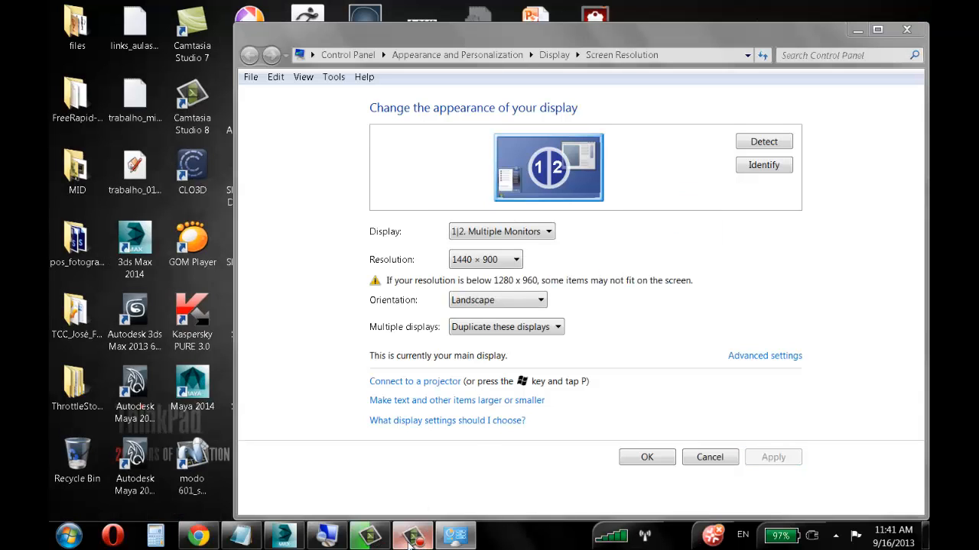
pyautogui.click(282, 535)
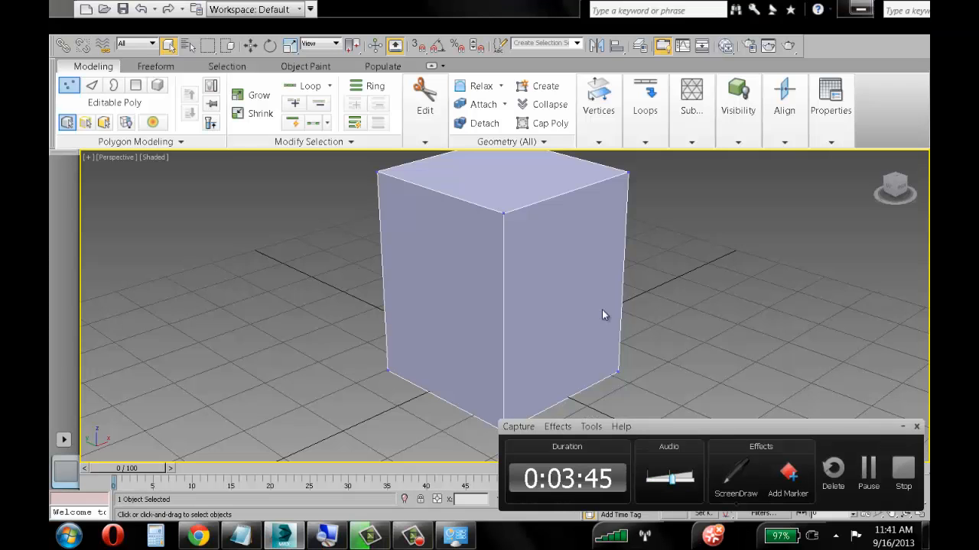
# - Move the box's left top corner vertex inward and raise the front top corner vertex
pyautogui.moveTo(516, 201); pyautogui.dragTo(538, 228, button='middle')
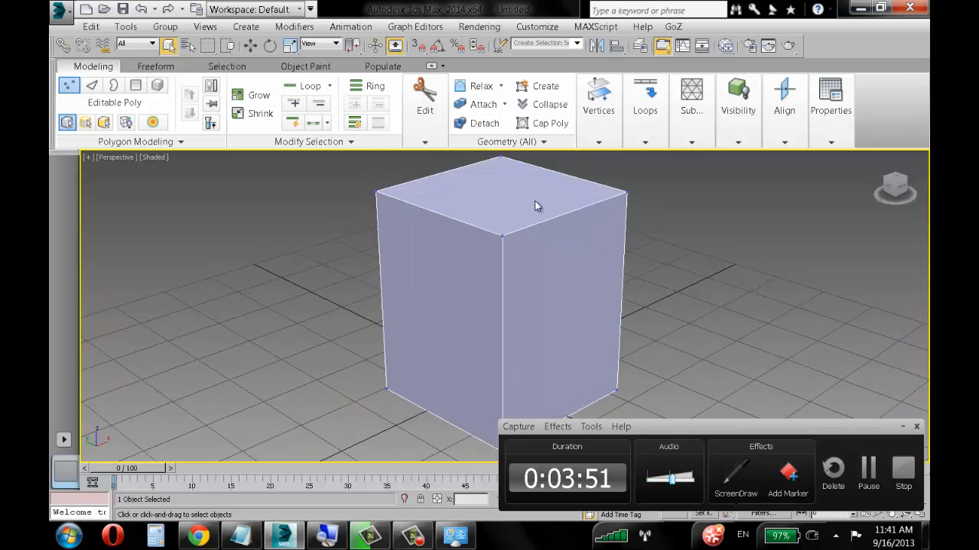
pyautogui.moveTo(607, 88)
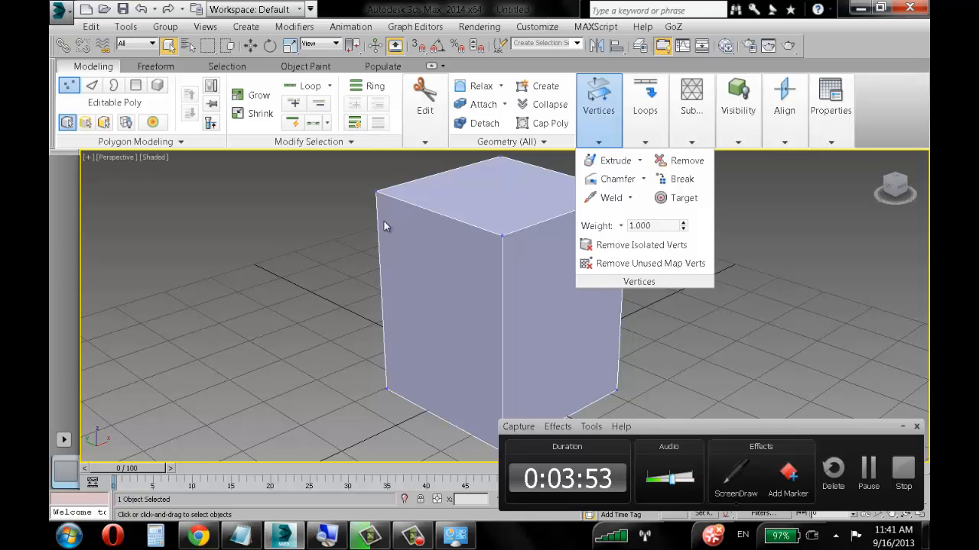
pyautogui.scroll(5, 376, 243)
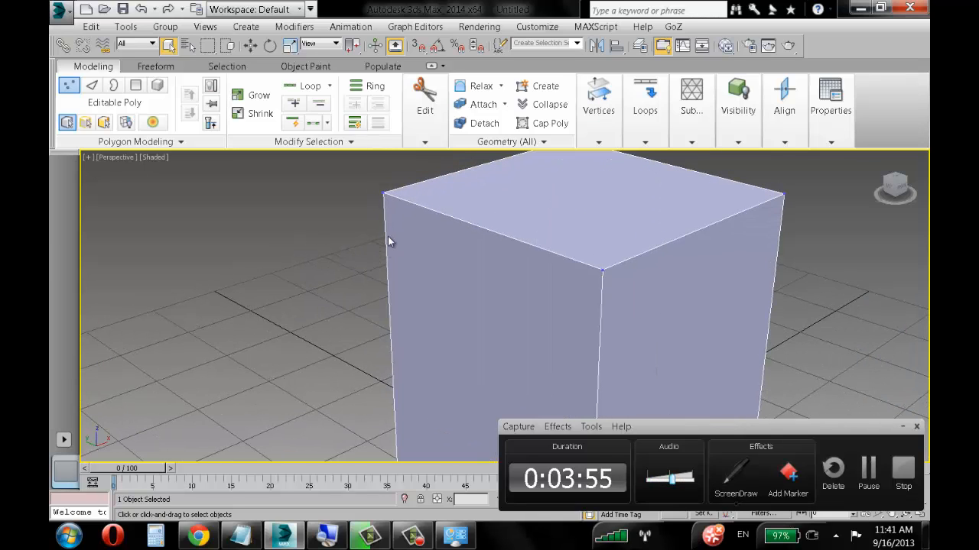
pyautogui.moveTo(387, 242); pyautogui.dragTo(379, 253, button='middle')
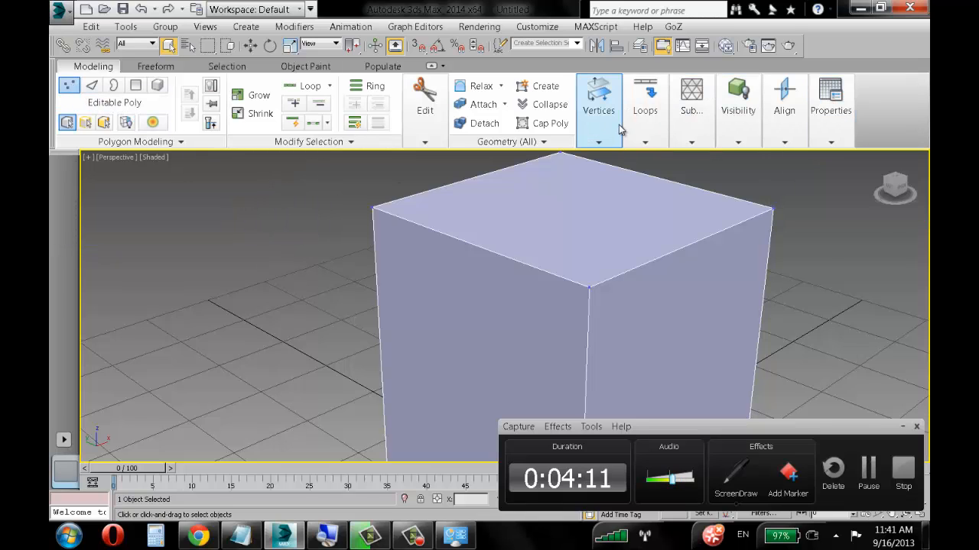
pyautogui.moveTo(448, 257); pyautogui.dragTo(428, 271, button='middle')
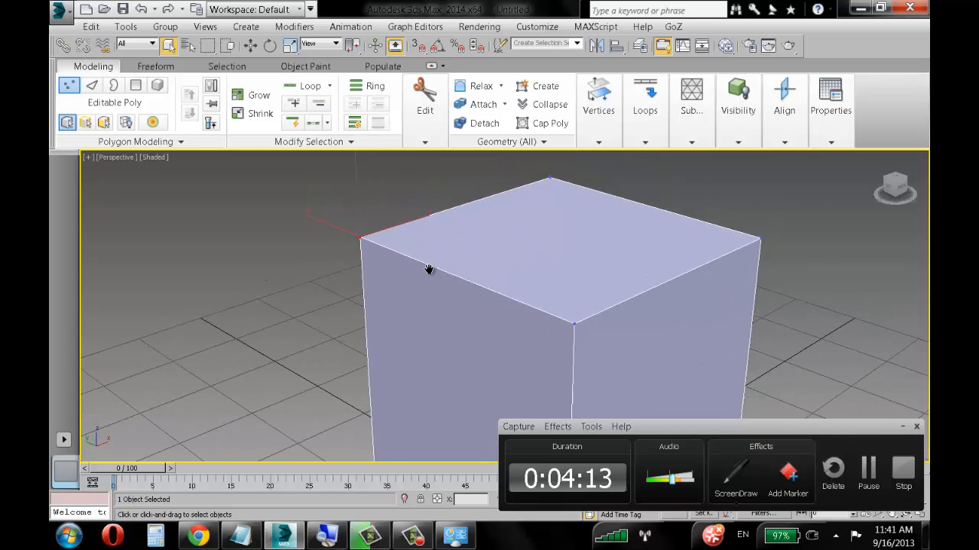
pyautogui.press('w')
pyautogui.moveTo(367, 206); pyautogui.dragTo(399, 209)
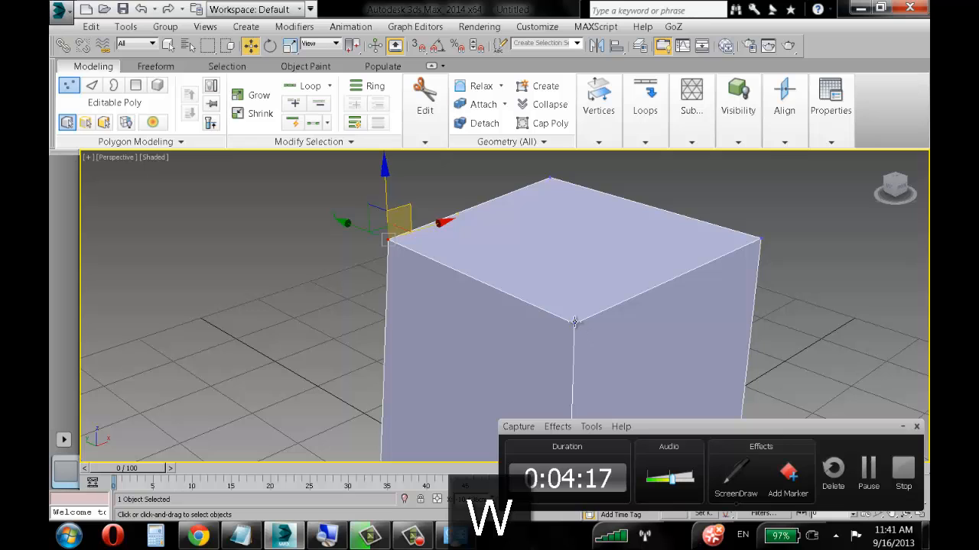
pyautogui.click(575, 322)
pyautogui.moveTo(578, 310); pyautogui.dragTo(579, 222)
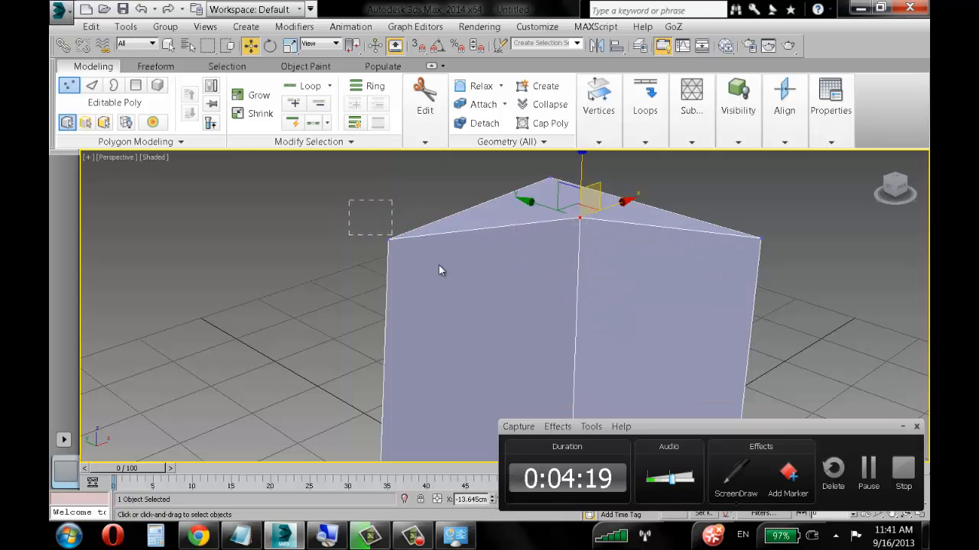
# - Pull the left top corner vertex back outward and lower the front top corner vertex
pyautogui.moveTo(439, 265); pyautogui.dragTo(440, 267)
pyautogui.moveTo(404, 202); pyautogui.dragTo(361, 187)
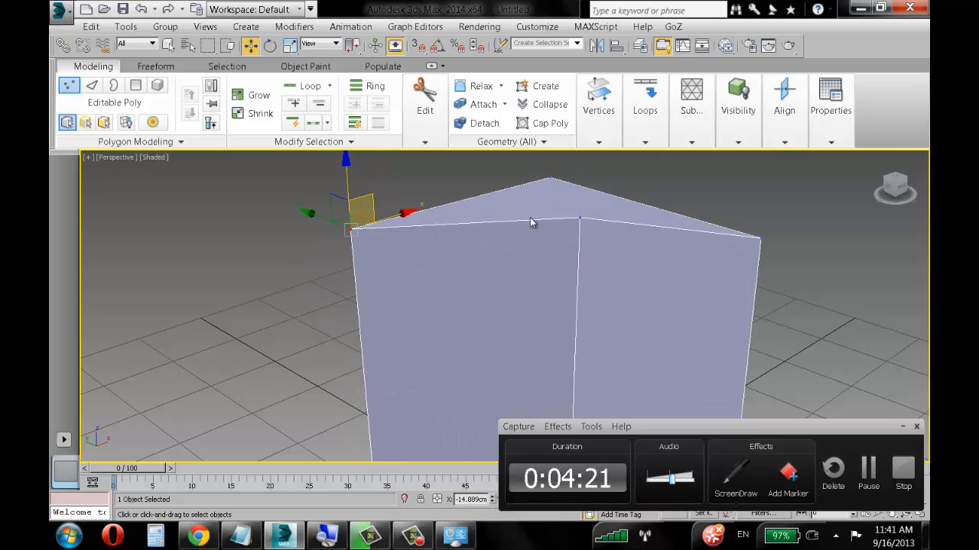
pyautogui.click(581, 219)
pyautogui.moveTo(599, 193); pyautogui.dragTo(606, 261)
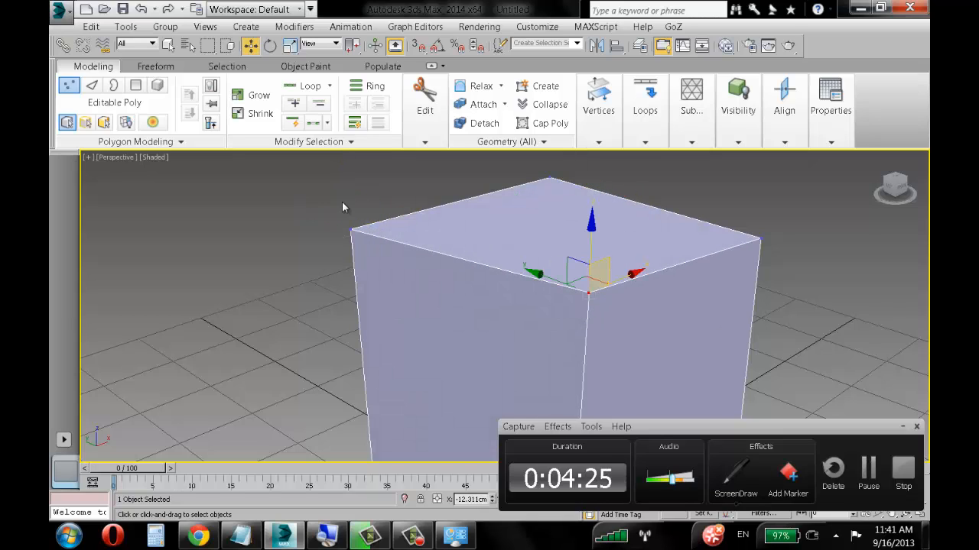
# - Add the left top corner vertex to the selection together with the front top corner vertex
pyautogui.keyDown('ctrl'); pyautogui.moveTo(332, 203); pyautogui.dragTo(379, 255); pyautogui.keyUp('ctrl')
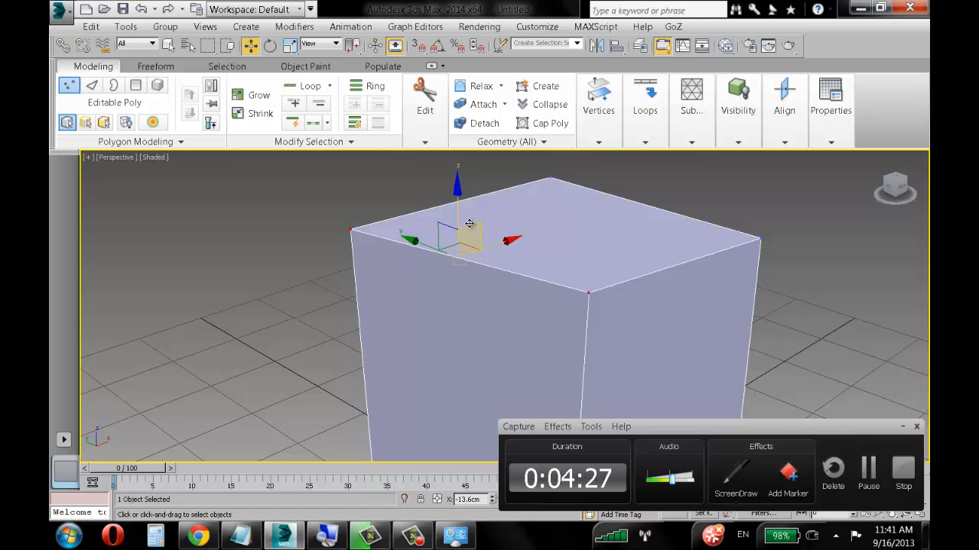
pyautogui.scroll(-10, 458, 207)
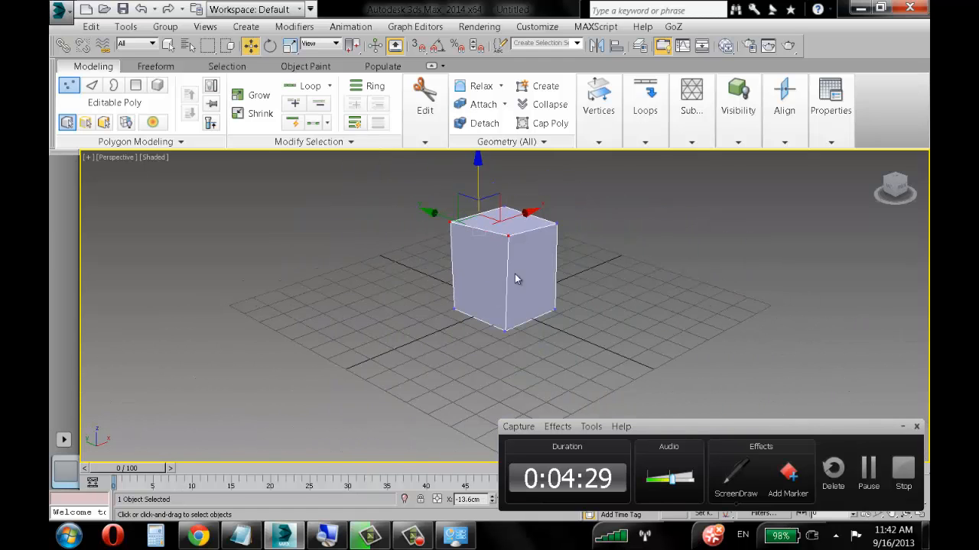
pyautogui.scroll(3, 515, 275)
pyautogui.keyDown('alt'); pyautogui.moveTo(513, 274); pyautogui.dragTo(325, 325, button='middle'); pyautogui.keyUp('alt')
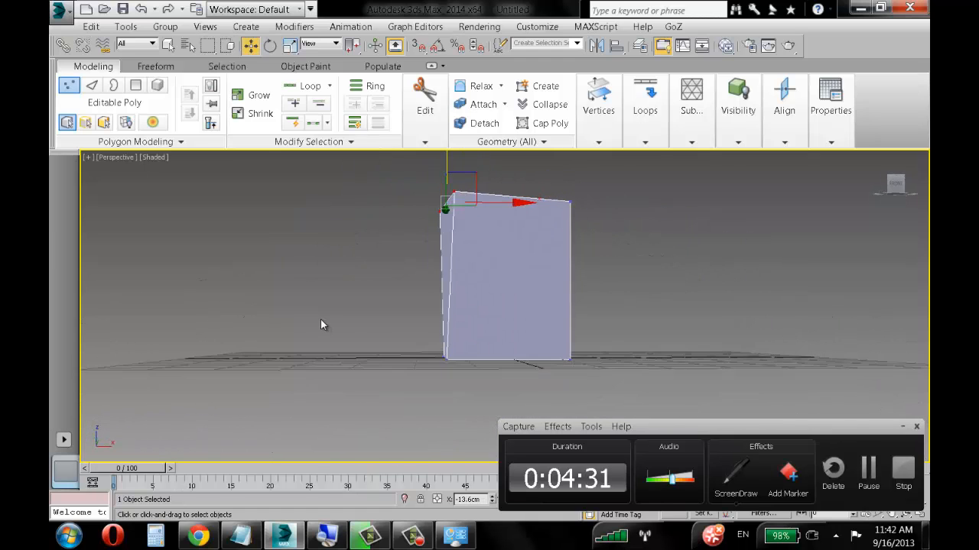
# - Scale the box's bottom vertices inward so its sides taper toward the base
pyautogui.keyDown('alt'); pyautogui.moveTo(487, 316); pyautogui.dragTo(577, 279, button='middle'); pyautogui.keyUp('alt')
pyautogui.press('r')
pyautogui.moveTo(506, 351); pyautogui.dragTo(496, 407)
pyautogui.keyDown('alt'); pyautogui.moveTo(564, 283); pyautogui.dragTo(528, 344, button='middle'); pyautogui.keyUp('alt')
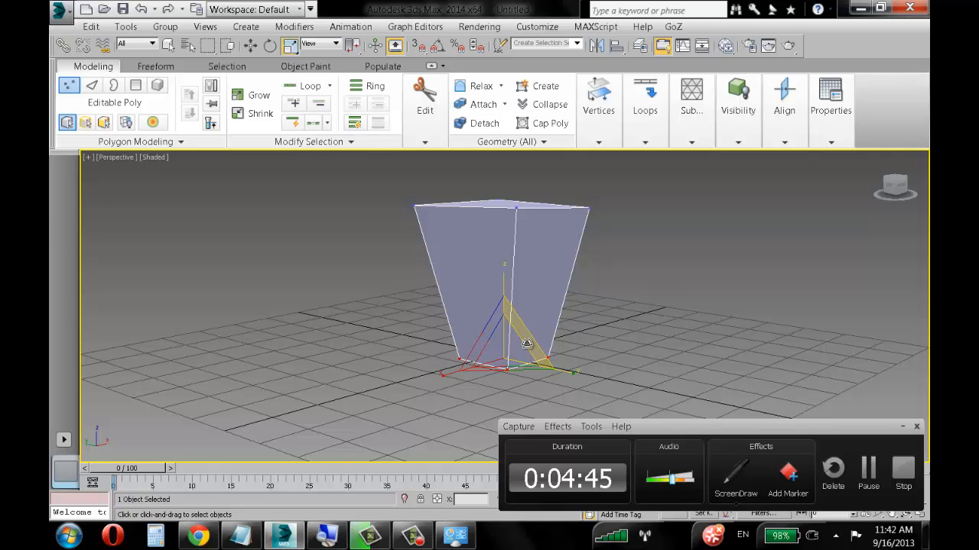
# - Switch to Edge sub-object level, select the top front edge and move it slightly down
pyautogui.click(92, 86)
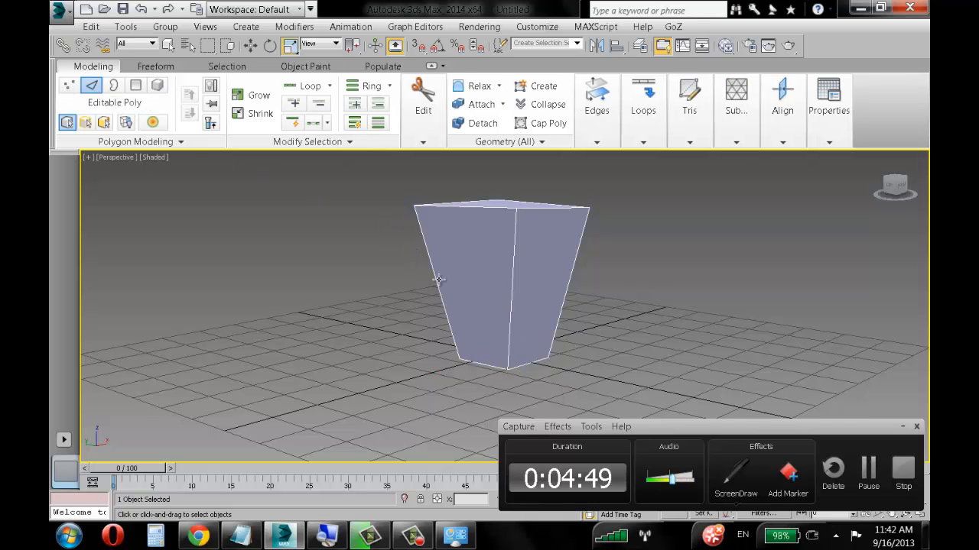
pyautogui.keyDown('alt'); pyautogui.moveTo(439, 282); pyautogui.dragTo(423, 335, button='middle'); pyautogui.keyUp('alt')
pyautogui.scroll(2, 423, 335)
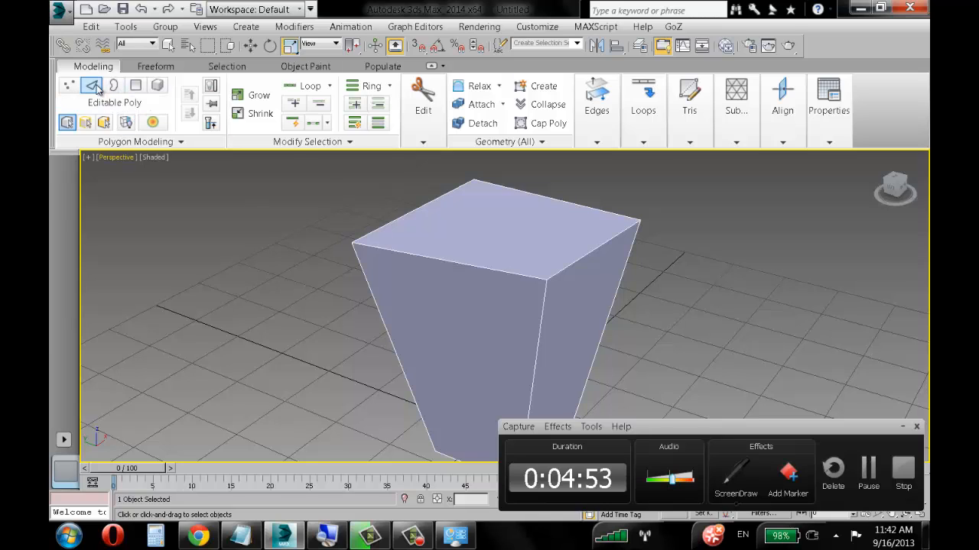
pyautogui.click(432, 257)
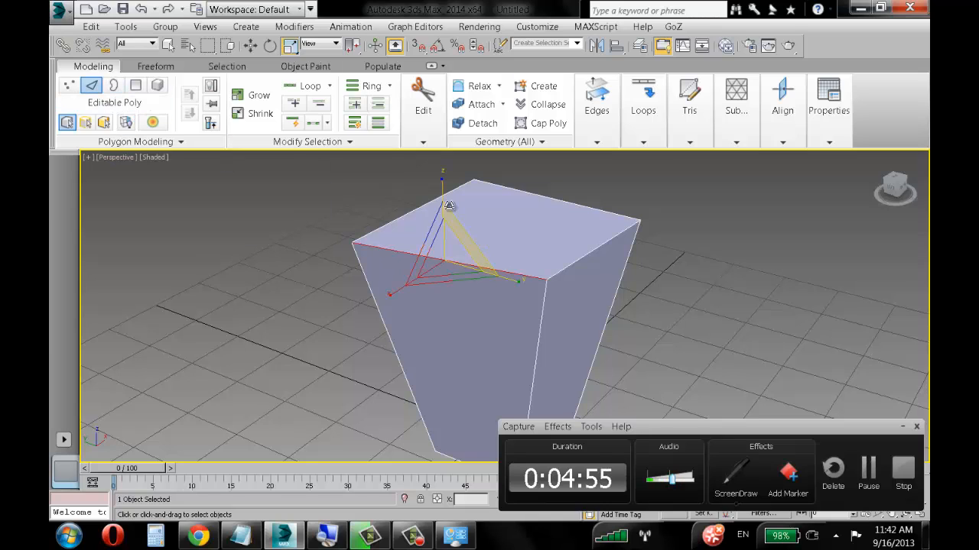
pyautogui.press('w')
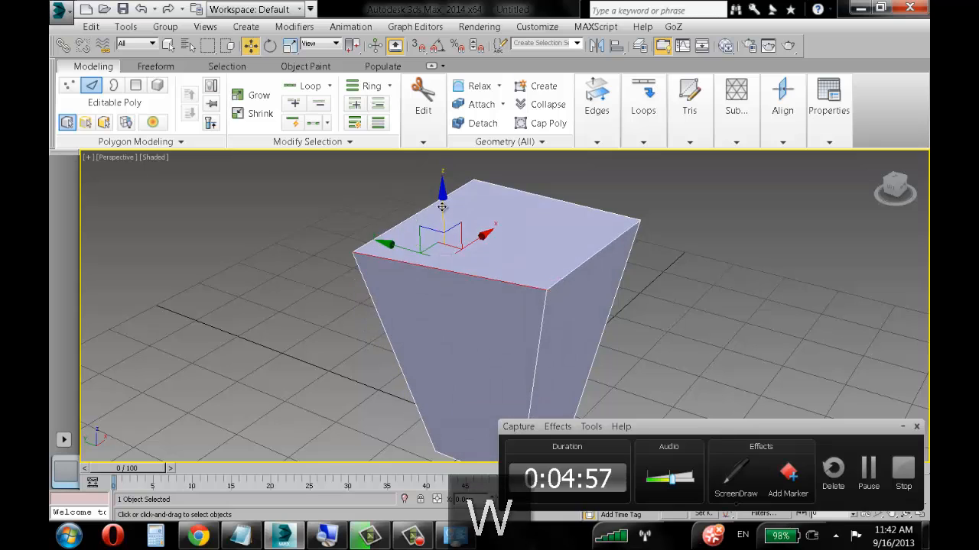
# - Shorten the top front edge slightly with Scale and tilt it with Rotate
pyautogui.press('e')
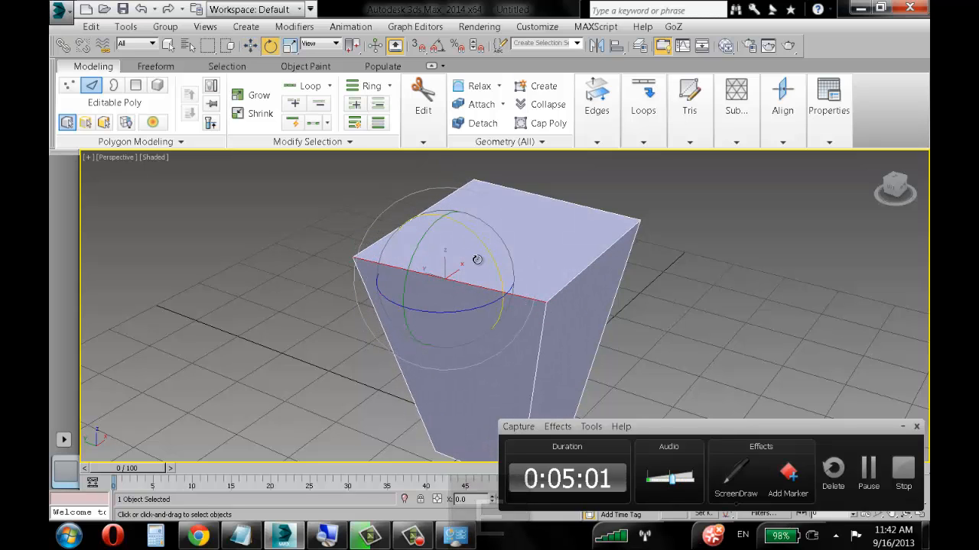
pyautogui.press('r')
pyautogui.moveTo(452, 283)
pyautogui.mouseDown()
pyautogui.moveTo(454, 319)
pyautogui.moveTo(443, 271)
pyautogui.moveTo(448, 283)
pyautogui.mouseUp()
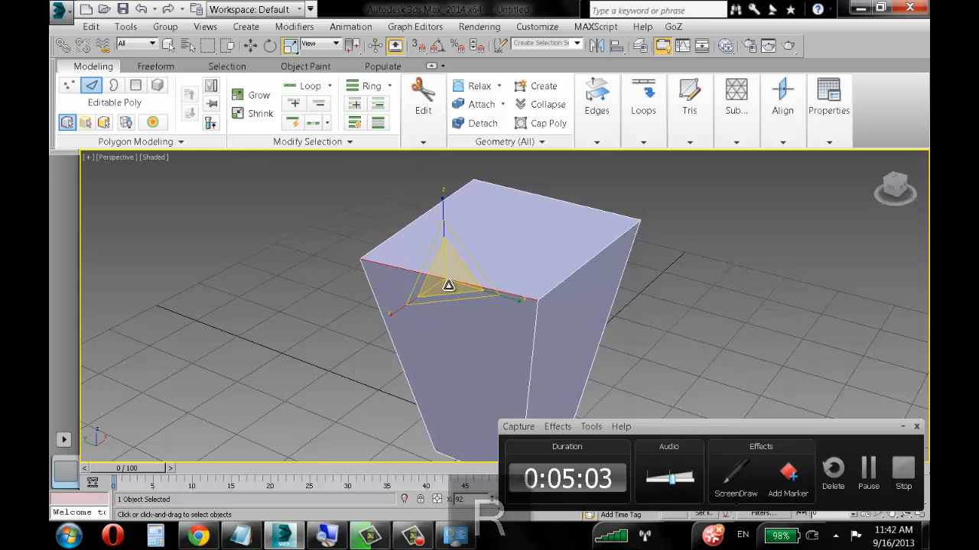
pyautogui.press('w')
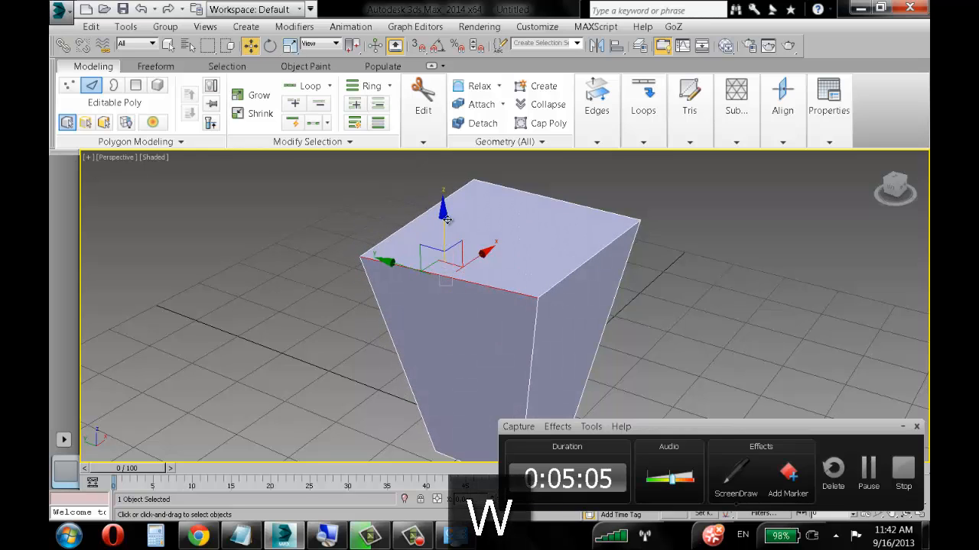
pyautogui.press('e')
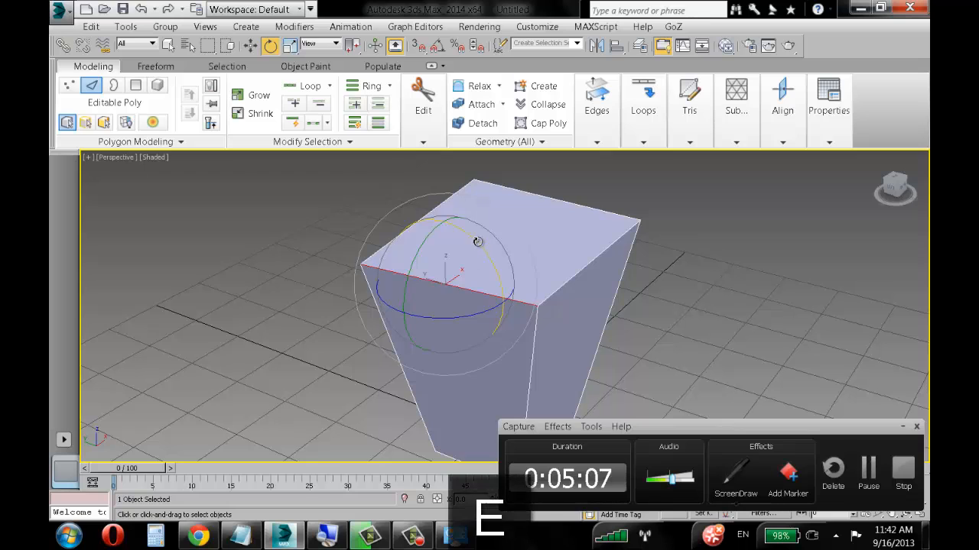
pyautogui.moveTo(482, 260); pyautogui.dragTo(451, 274)
pyautogui.press('r')
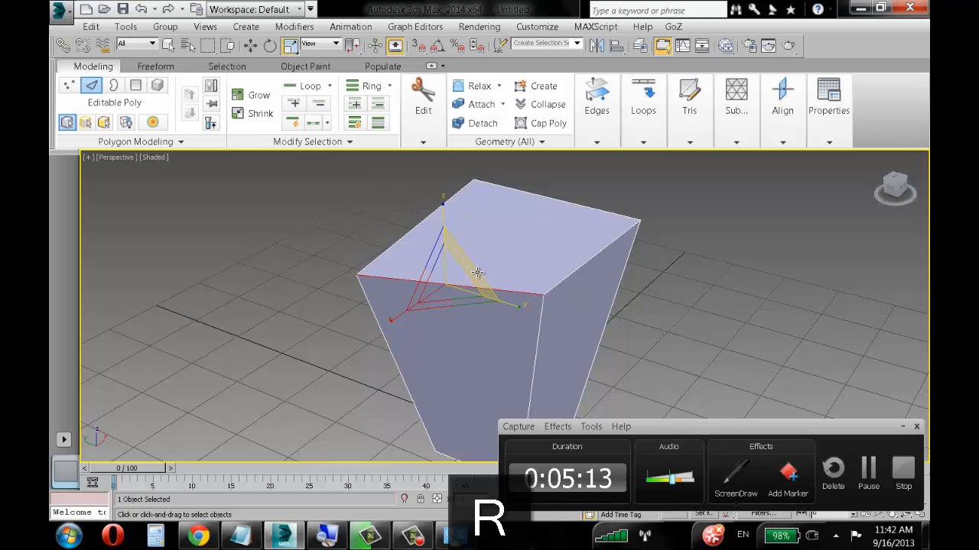
# - Add the opposite top edge to the selection and move both edges upward along Z
pyautogui.click(559, 202)
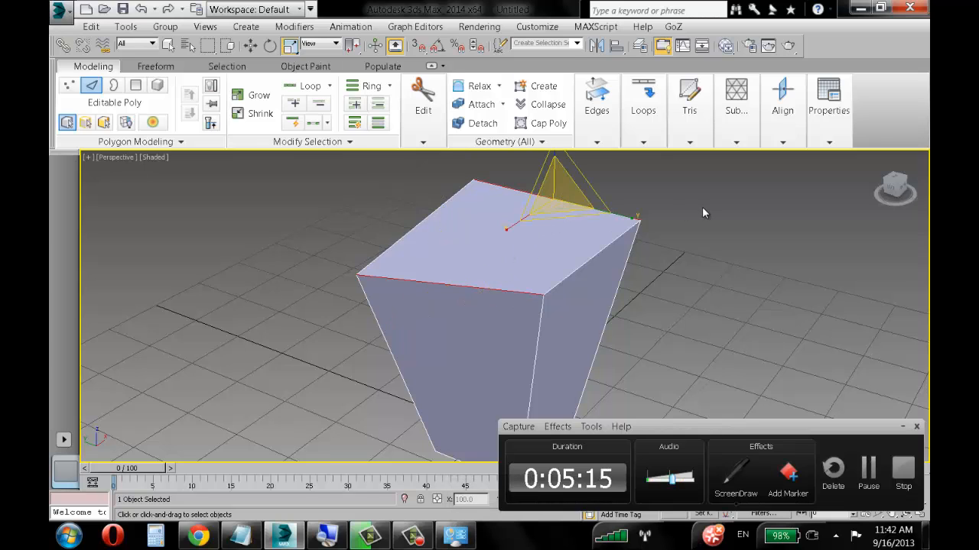
pyautogui.press('w')
pyautogui.keyDown('alt'); pyautogui.moveTo(544, 214); pyautogui.dragTo(570, 213, button='middle'); pyautogui.keyUp('alt')
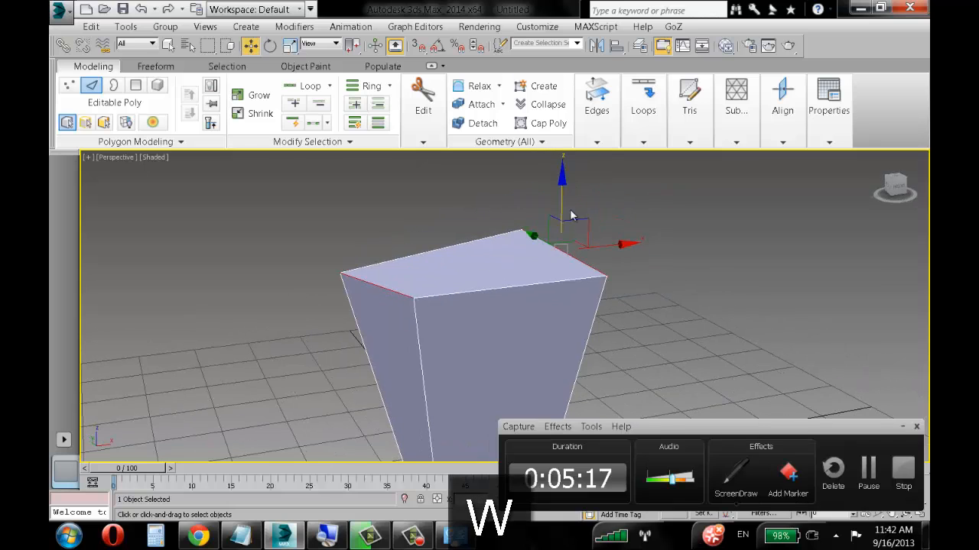
pyautogui.moveTo(564, 184); pyautogui.dragTo(561, 136)
pyautogui.scroll(-3, 475, 244)
pyautogui.keyDown('alt'); pyautogui.moveTo(475, 244); pyautogui.dragTo(550, 243, button='middle'); pyautogui.keyUp('alt')
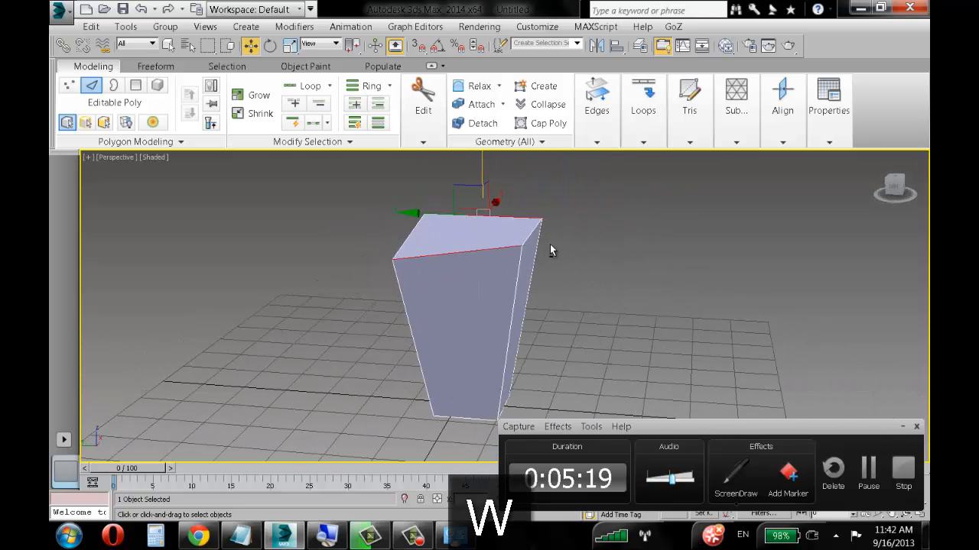
# - Lower the short top edge on one side along Z so the top face slopes, then clear the selection
pyautogui.click(549, 244)
pyautogui.click(533, 233)
pyautogui.moveTo(535, 181); pyautogui.dragTo(534, 242)
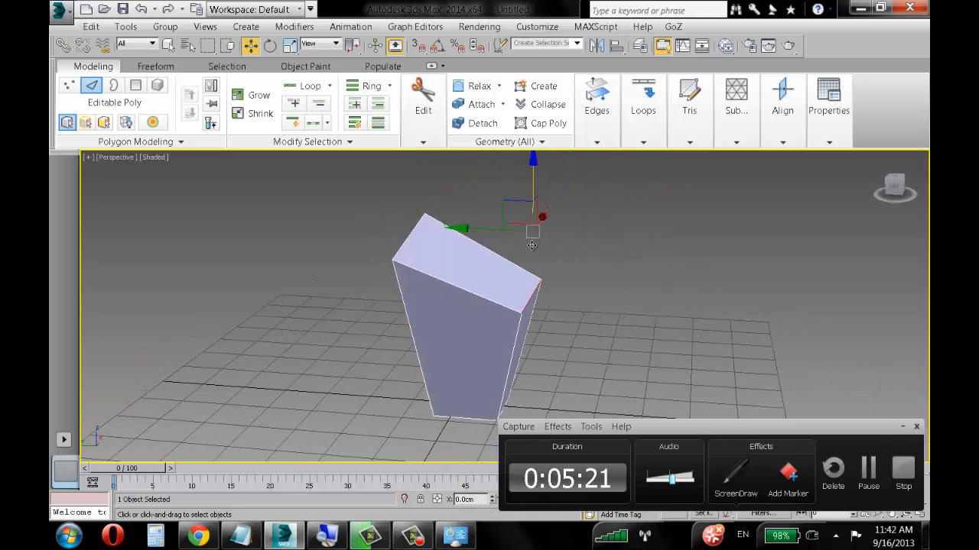
pyautogui.keyDown('alt'); pyautogui.moveTo(505, 278); pyautogui.dragTo(520, 243, button='middle'); pyautogui.keyUp('alt')
pyautogui.click(624, 205)
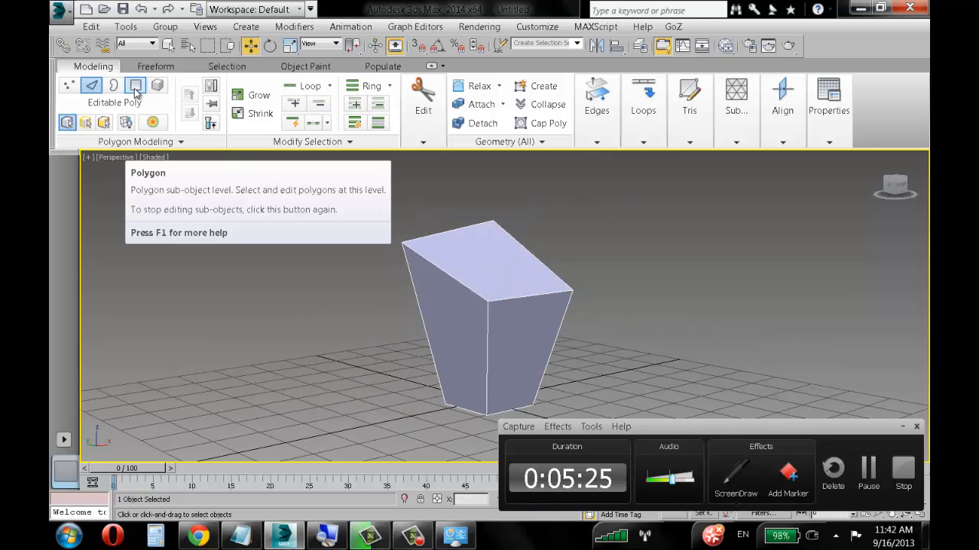
# - Switch to Polygon sub-object level, select the left side face, and move and rotate it
pyautogui.press('4')
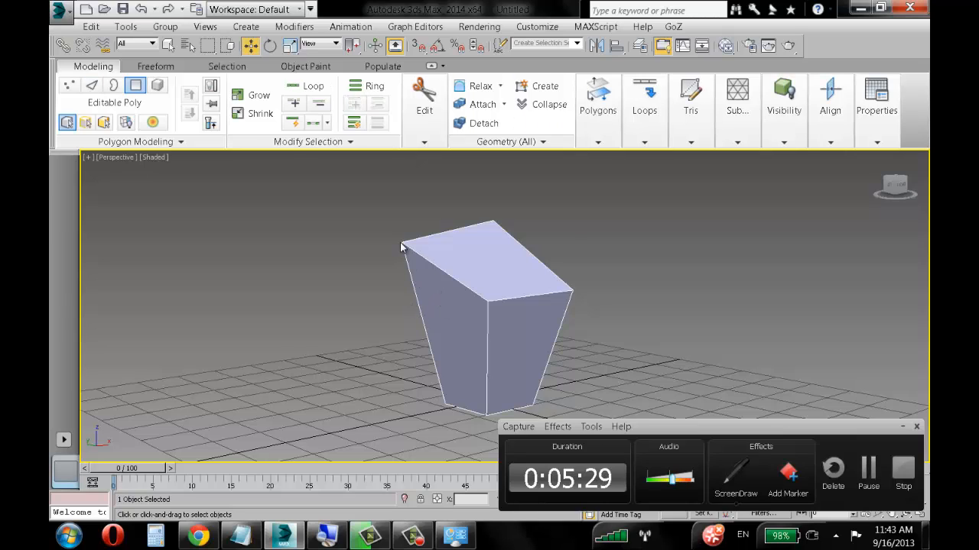
pyautogui.click(452, 322)
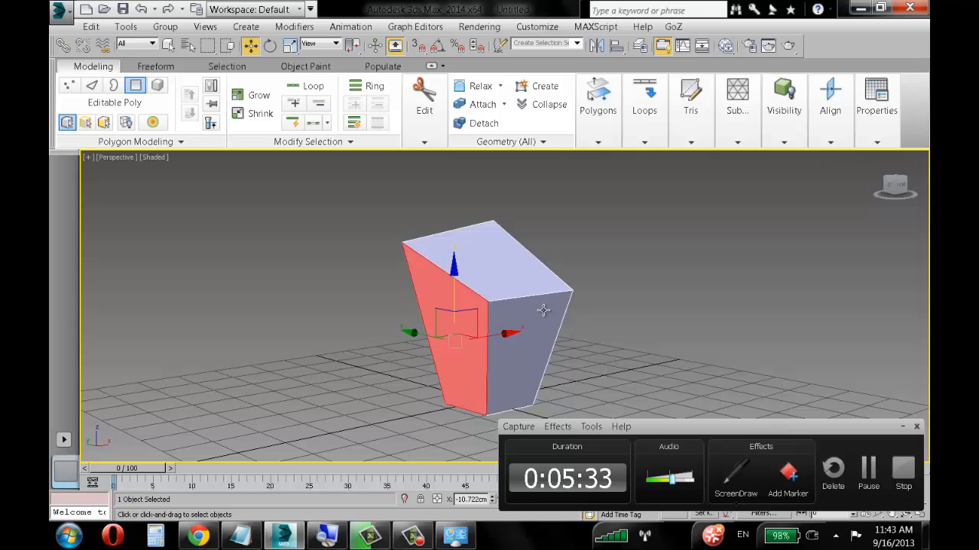
pyautogui.keyDown('alt'); pyautogui.moveTo(543, 310); pyautogui.dragTo(514, 334, button='middle'); pyautogui.keyUp('alt')
pyautogui.moveTo(514, 334); pyautogui.dragTo(489, 308)
pyautogui.press('e')
pyautogui.moveTo(433, 284); pyautogui.dragTo(469, 296)
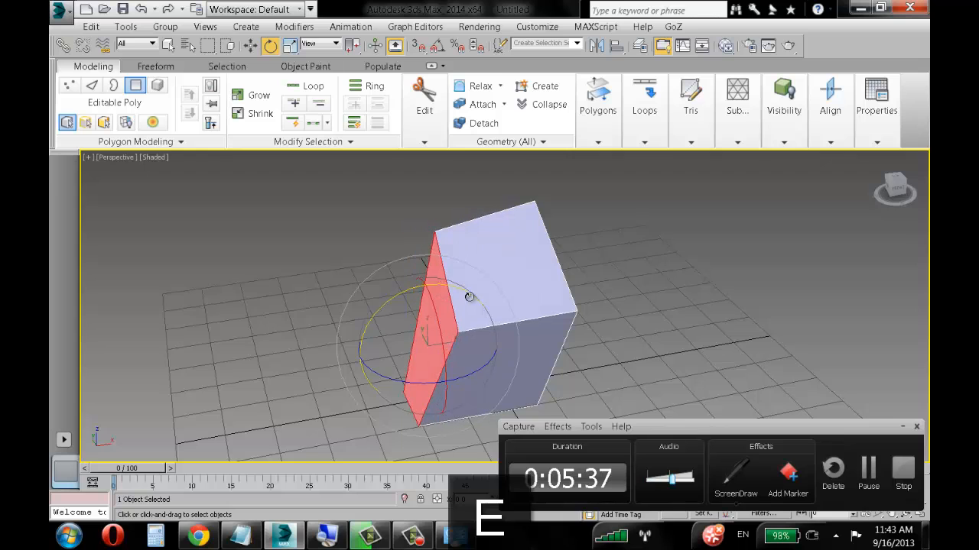
# - Select the side face below the slope's low end and move it outward along Y to widen the box
pyautogui.keyDown('alt'); pyautogui.moveTo(468, 297); pyautogui.dragTo(412, 286, button='middle'); pyautogui.keyUp('alt')
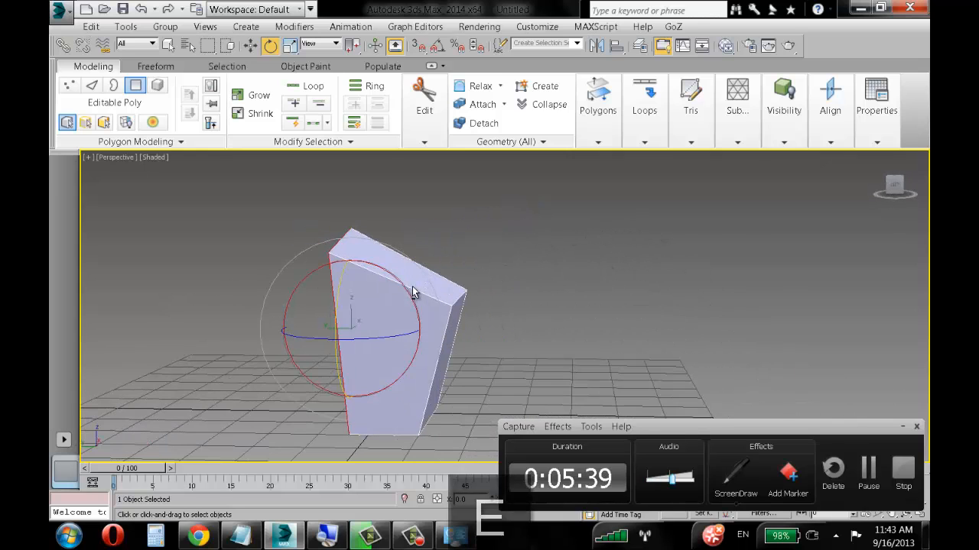
pyautogui.press('w')
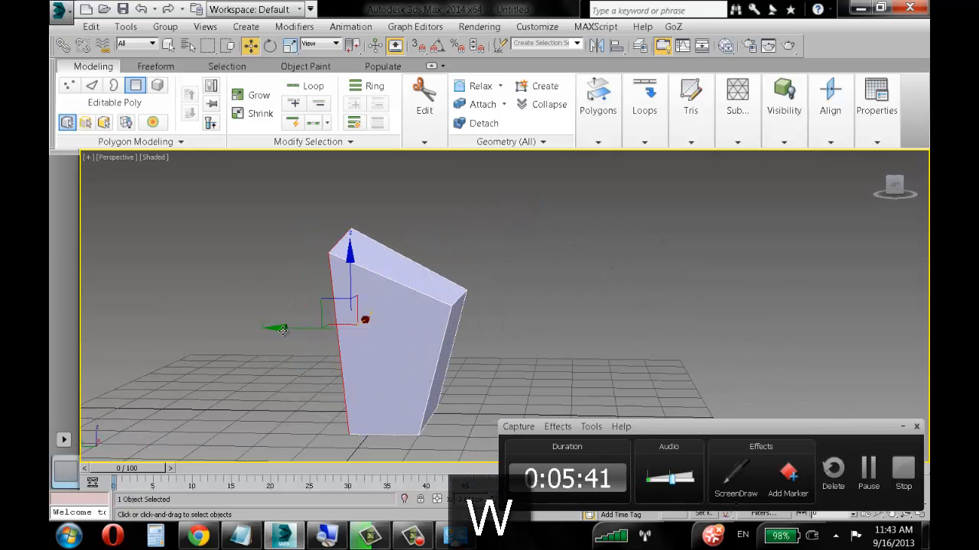
pyautogui.keyDown('alt'); pyautogui.moveTo(283, 330); pyautogui.dragTo(335, 301, button='middle'); pyautogui.keyUp('alt')
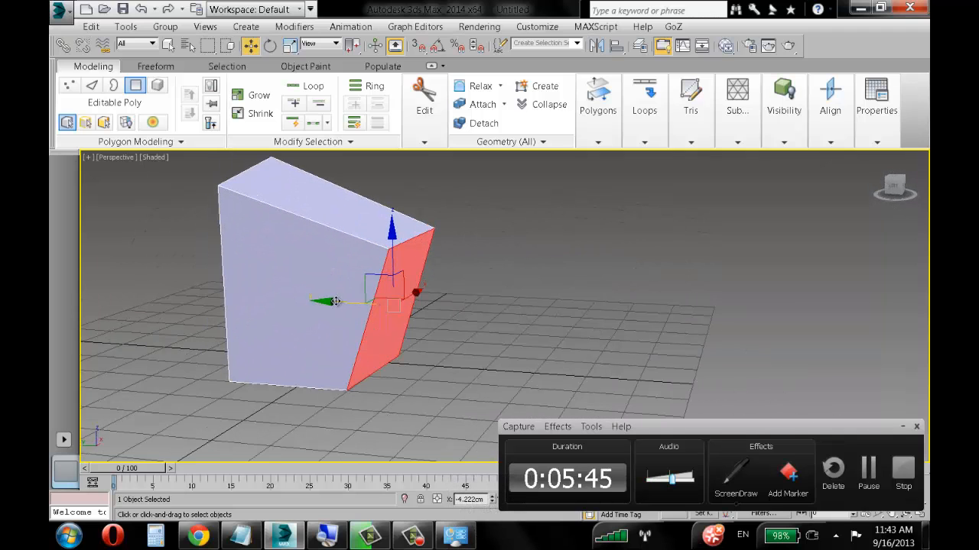
pyautogui.moveTo(335, 301); pyautogui.dragTo(375, 302)
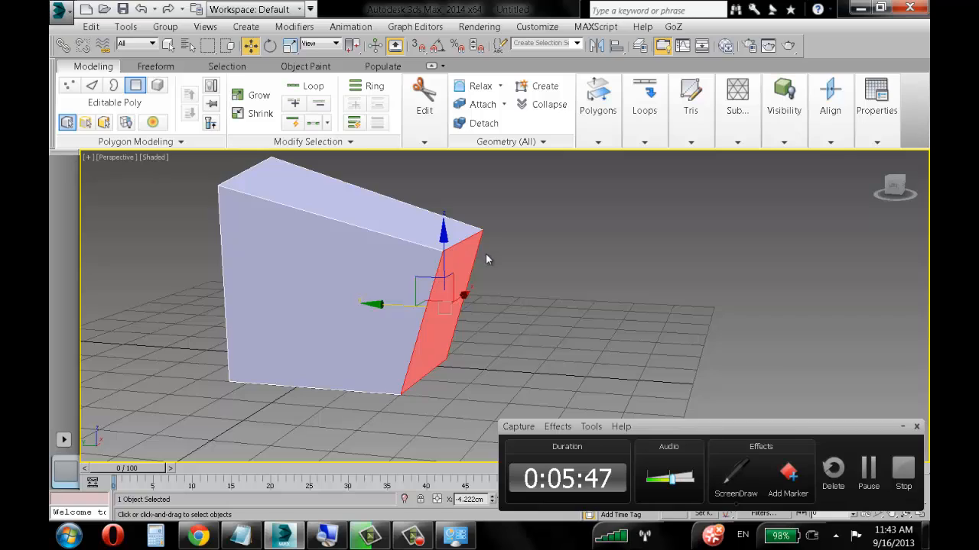
pyautogui.keyDown('alt'); pyautogui.moveTo(485, 260); pyautogui.dragTo(537, 304, button='middle'); pyautogui.keyUp('alt')
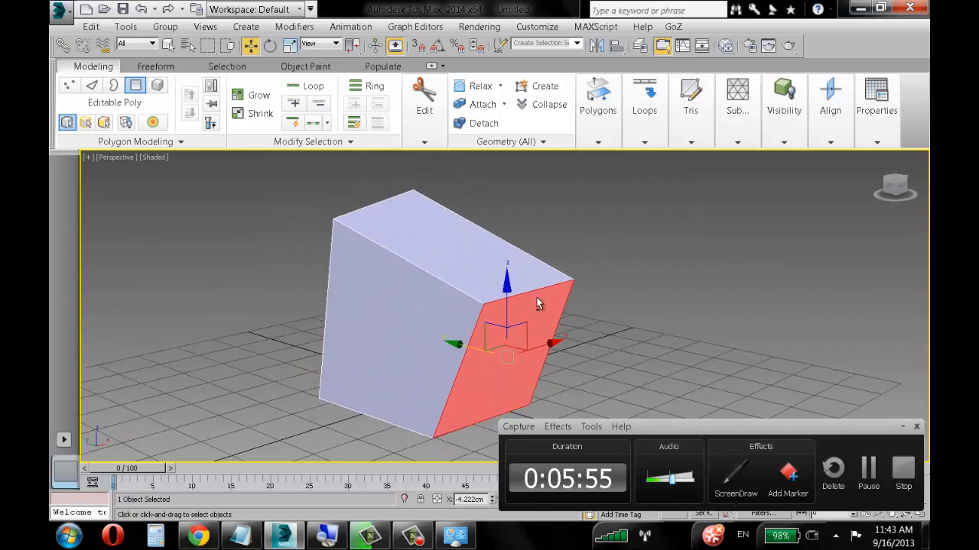
pyautogui.scroll(-3, 531, 293)
pyautogui.scroll(5, 505, 281)
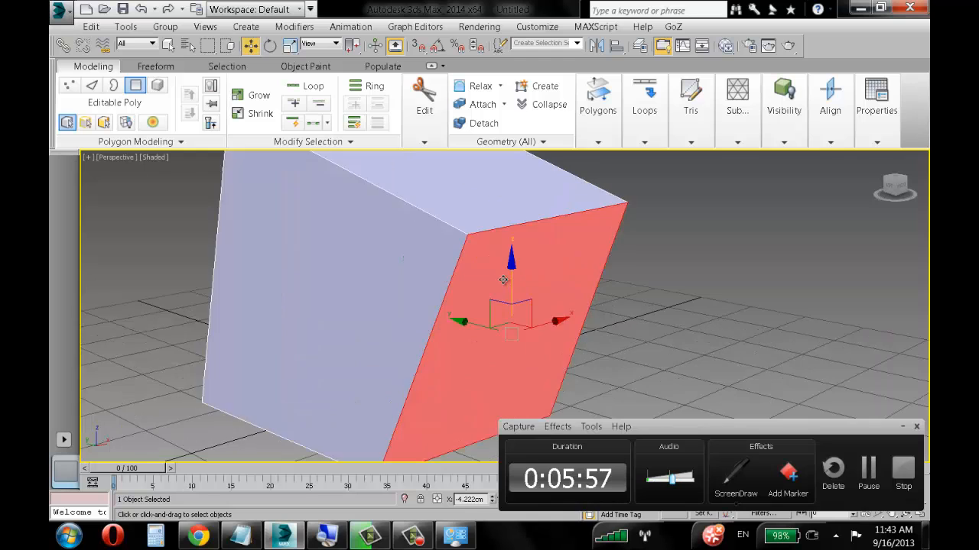
pyautogui.scroll(-5, 503, 280)
pyautogui.keyDown('alt'); pyautogui.moveTo(491, 267); pyautogui.dragTo(514, 298, button='middle'); pyautogui.keyUp('alt')
pyautogui.scroll(4, 500, 303)
pyautogui.scroll(-5, 515, 294)
pyautogui.scroll(5, 514, 298)
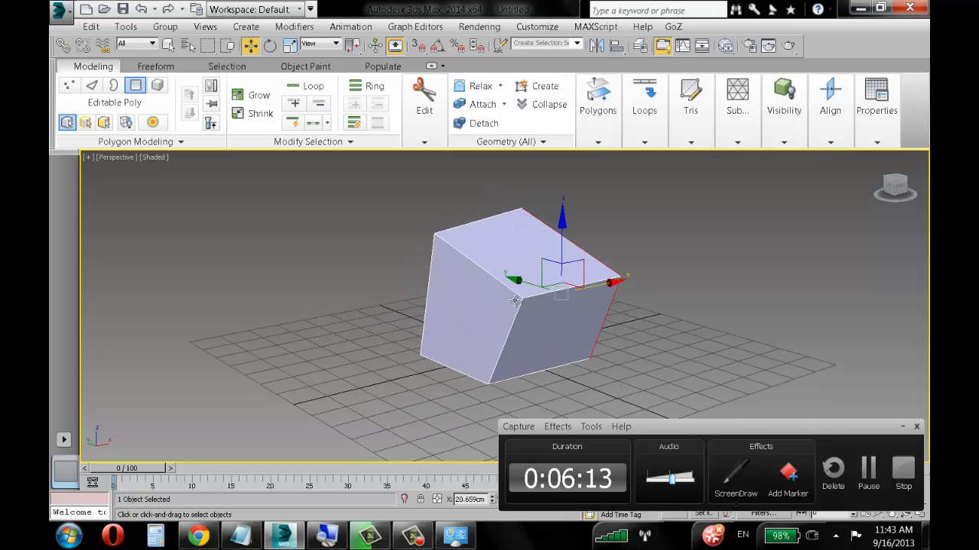
pyautogui.click(868, 468)
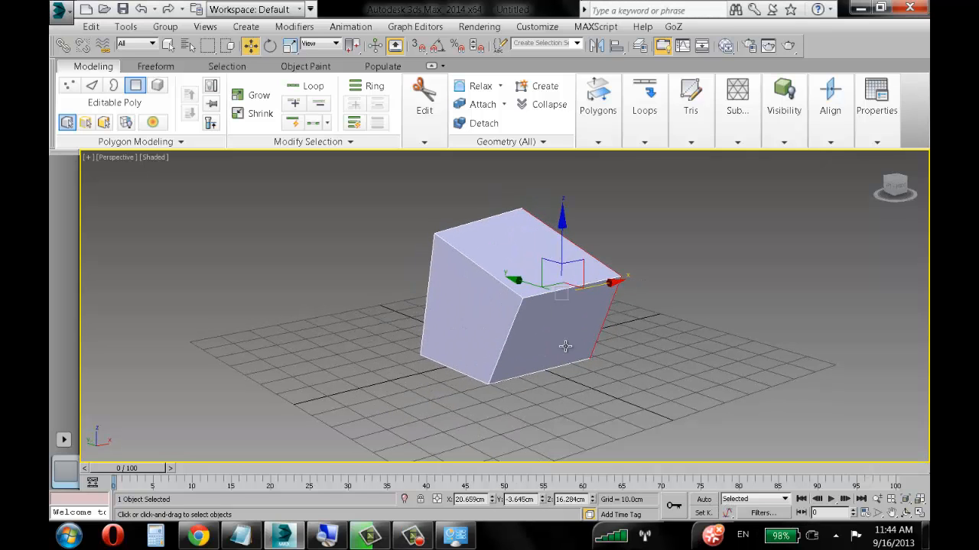
pyautogui.keyDown('alt'); pyautogui.moveTo(679, 261); pyautogui.dragTo(641, 272, button='middle'); pyautogui.keyUp('alt')
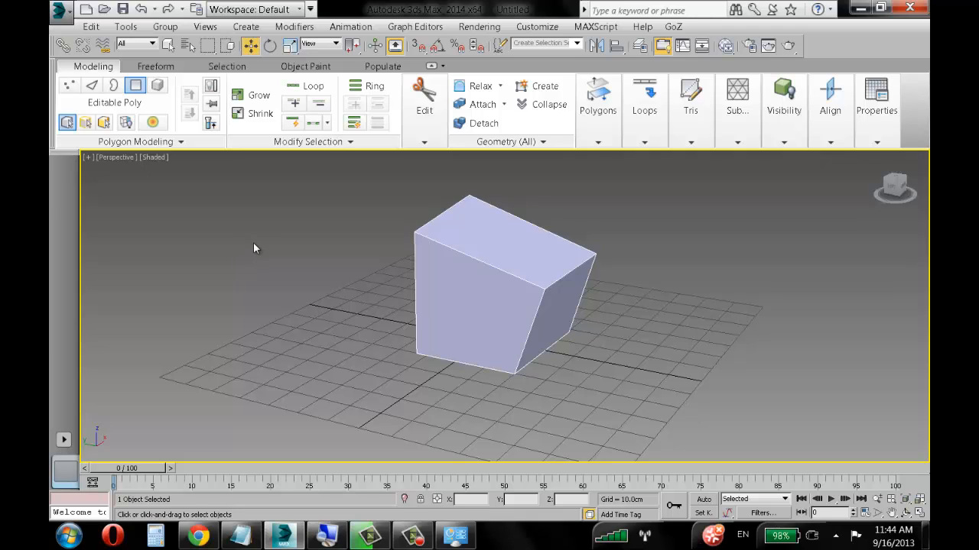
# - Switch to Vertex sub-object level and use the Cut tool to draw a zigzag line of edges across the sloped top face
pyautogui.press('2')
pyautogui.press('1')
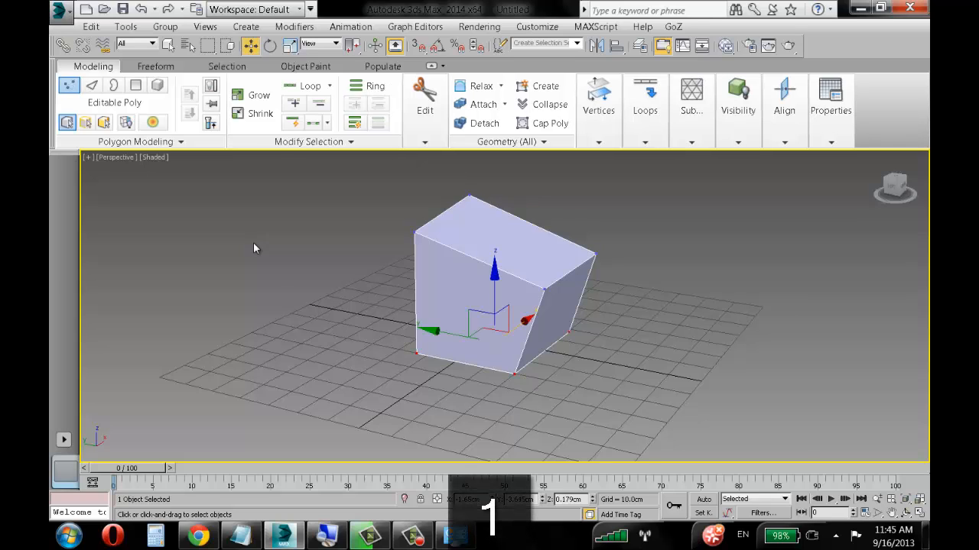
pyautogui.click(425, 142)
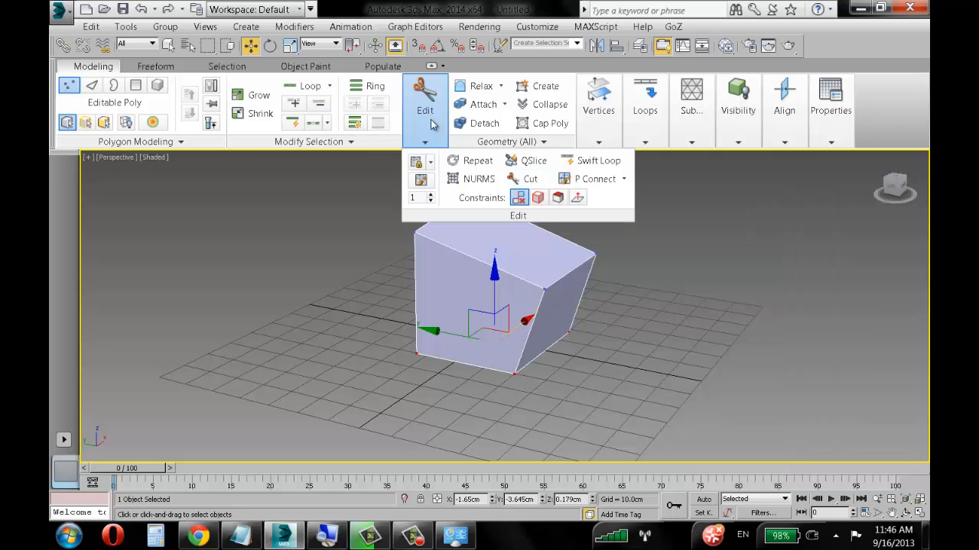
pyautogui.click(529, 179)
pyautogui.moveTo(612, 280); pyautogui.dragTo(540, 253, button='middle')
pyautogui.scroll(3, 550, 255)
pyautogui.scroll(-4, 549, 256)
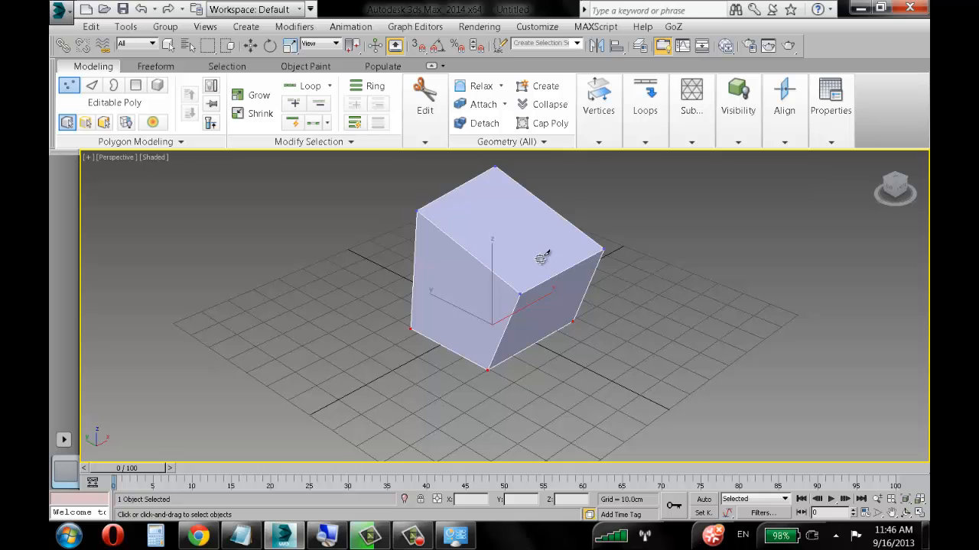
pyautogui.moveTo(541, 258); pyautogui.dragTo(513, 256, button='middle')
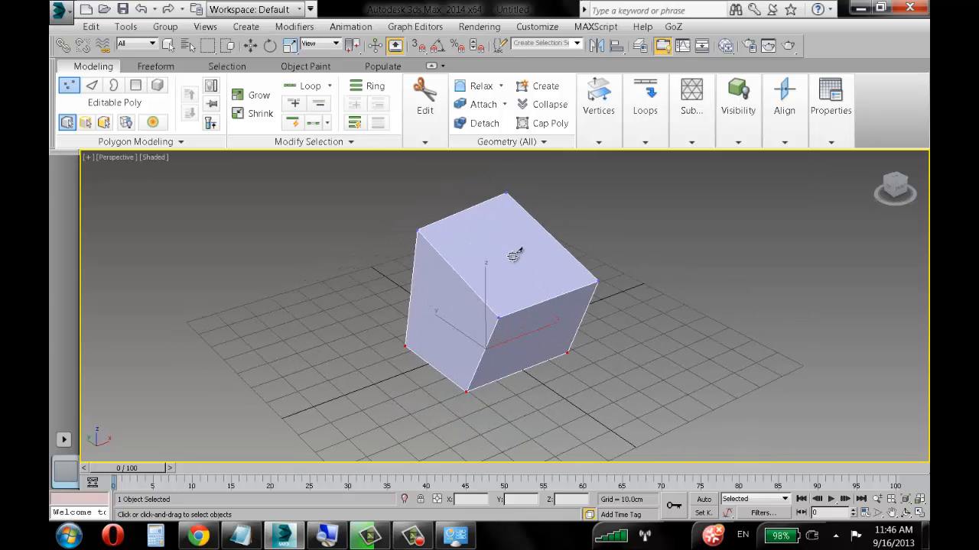
pyautogui.scroll(6, 527, 245)
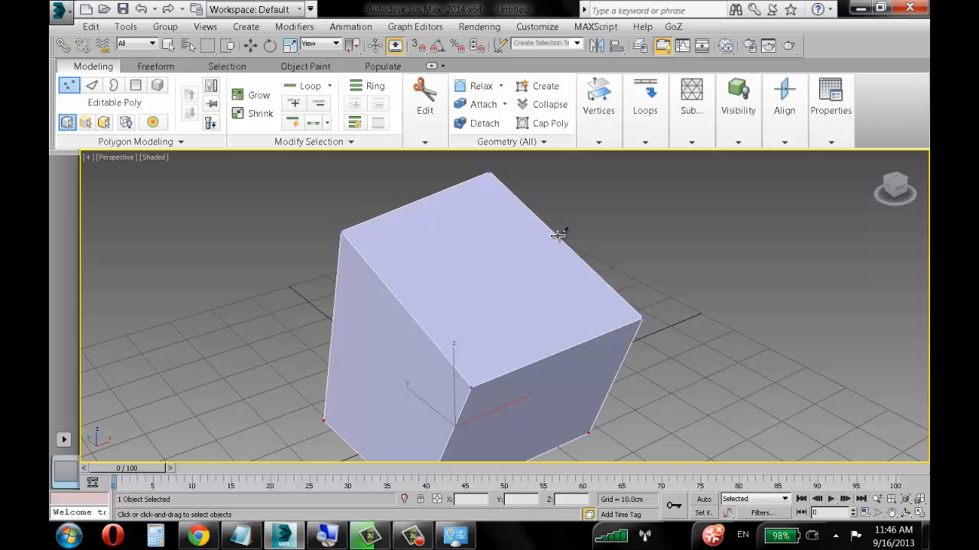
pyautogui.click(386, 284)
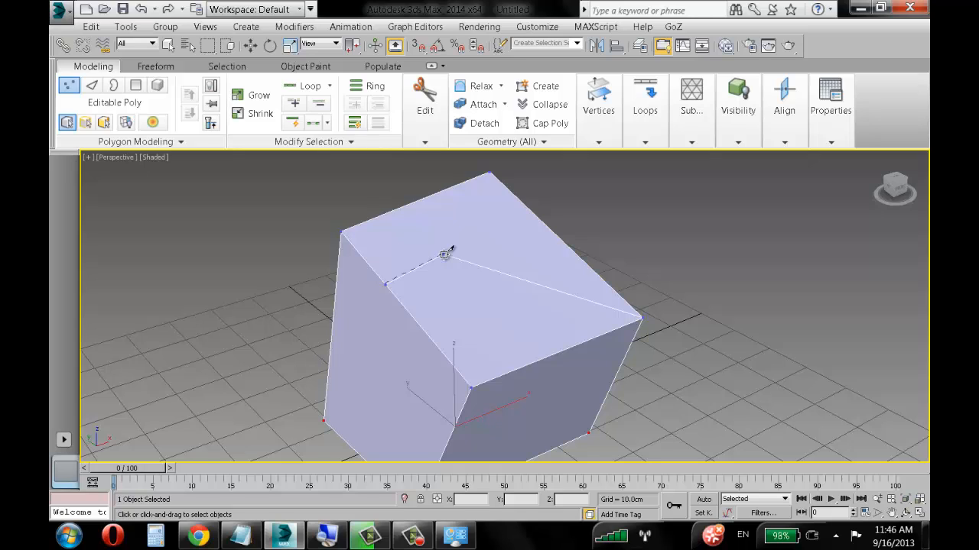
pyautogui.click(454, 247)
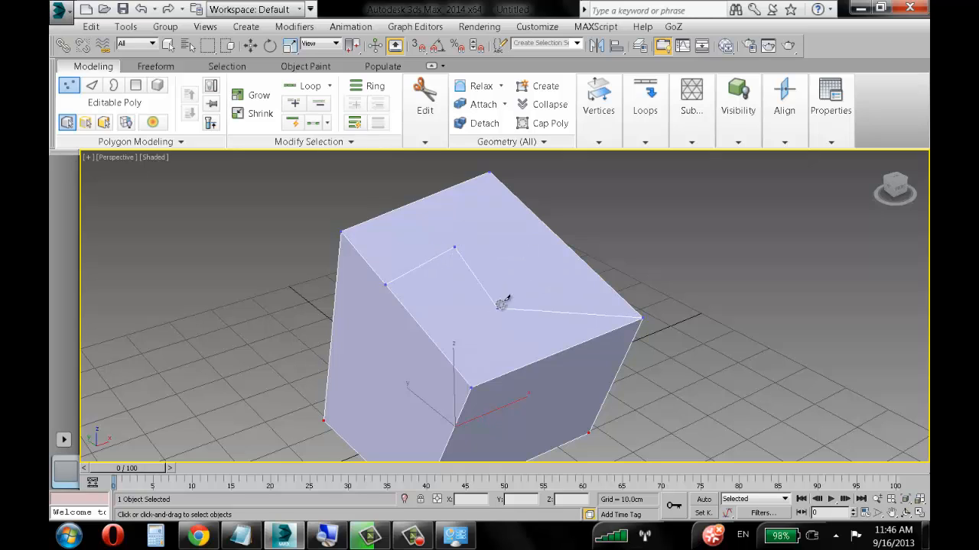
pyautogui.click(498, 308)
pyautogui.click(547, 265)
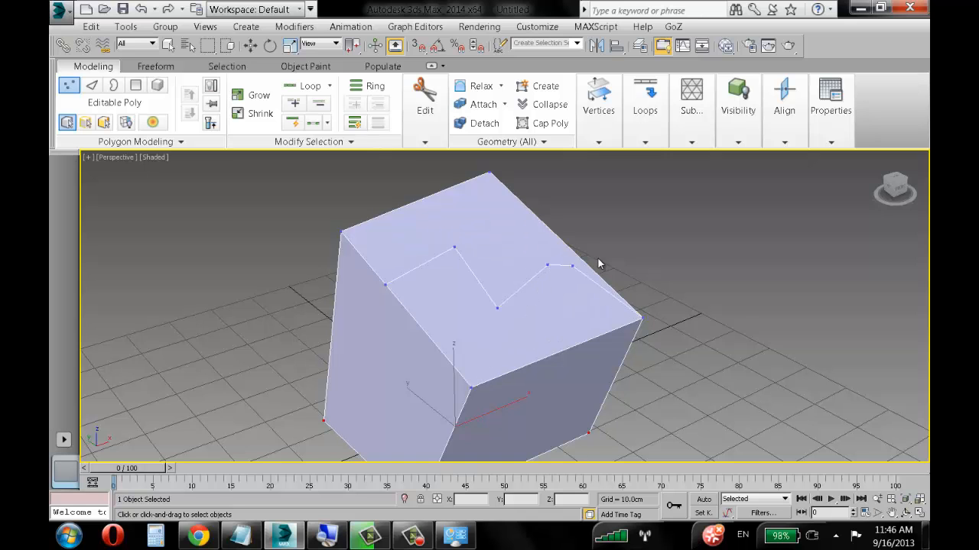
# - Continue the cut down the adjoining side and around the box's side faces, ending it at a top corner vertex
pyautogui.keyDown('alt'); pyautogui.moveTo(639, 244); pyautogui.dragTo(496, 214, button='middle'); pyautogui.keyUp('alt')
pyautogui.click(496, 264)
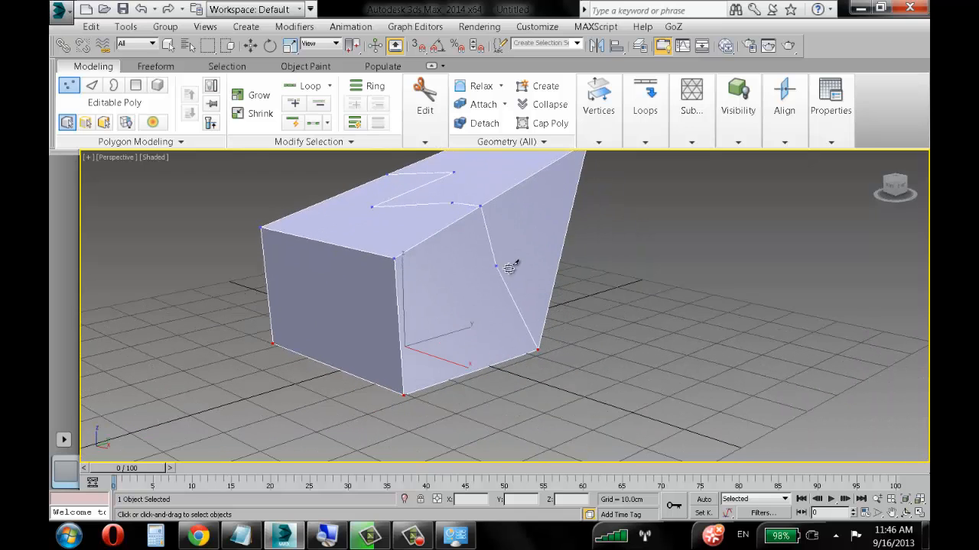
pyautogui.keyDown('alt'); pyautogui.moveTo(554, 266); pyautogui.dragTo(421, 301, button='middle'); pyautogui.keyUp('alt')
pyautogui.click(421, 272)
pyautogui.click(515, 289)
pyautogui.moveTo(552, 287); pyautogui.dragTo(376, 303, button='middle')
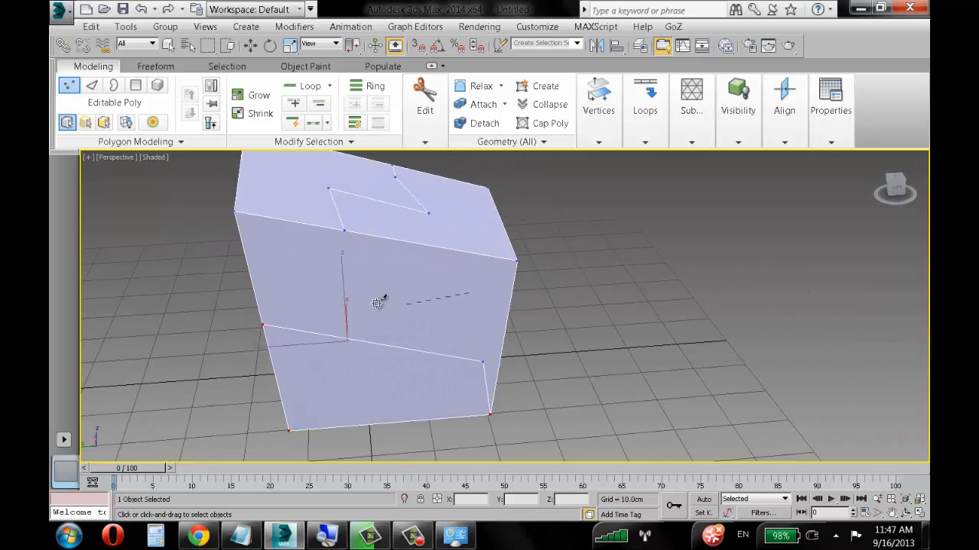
pyautogui.click(513, 266)
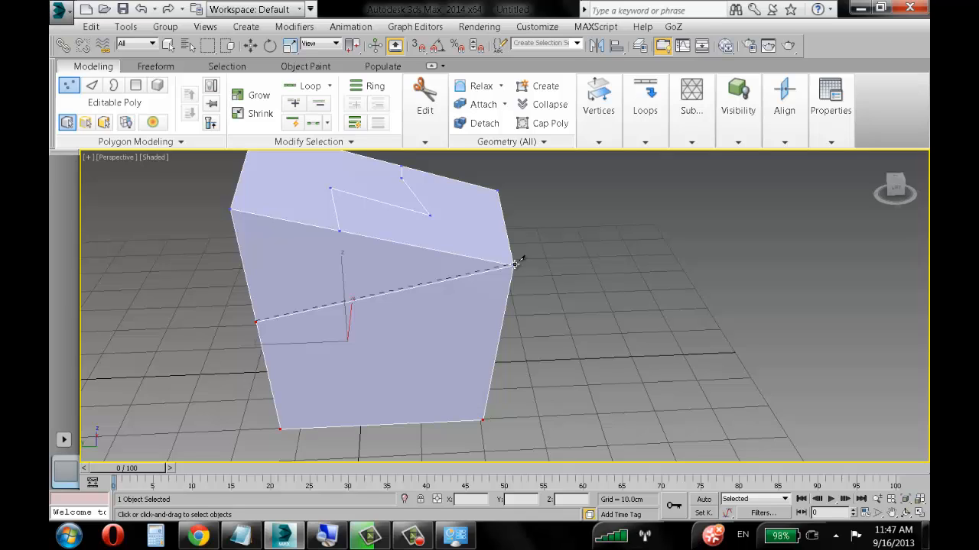
pyautogui.rightClick(598, 266)
# - Cut a second line of edges across the top face, joining it to the points of the zigzag
pyautogui.keyDown('alt'); pyautogui.moveTo(393, 323); pyautogui.dragTo(415, 323, button='middle'); pyautogui.keyUp('alt')
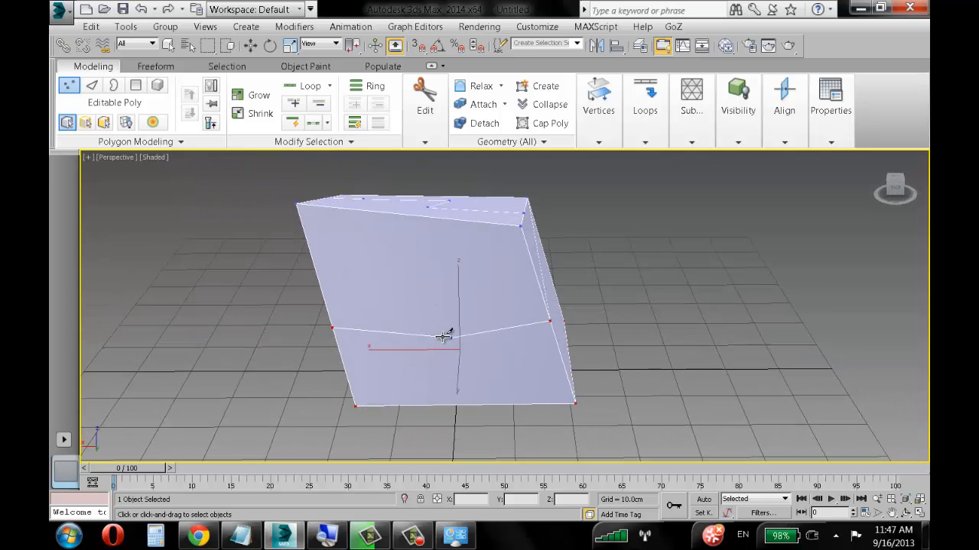
pyautogui.keyDown('alt'); pyautogui.moveTo(437, 258); pyautogui.dragTo(419, 342, button='middle'); pyautogui.keyUp('alt')
pyautogui.click(416, 351)
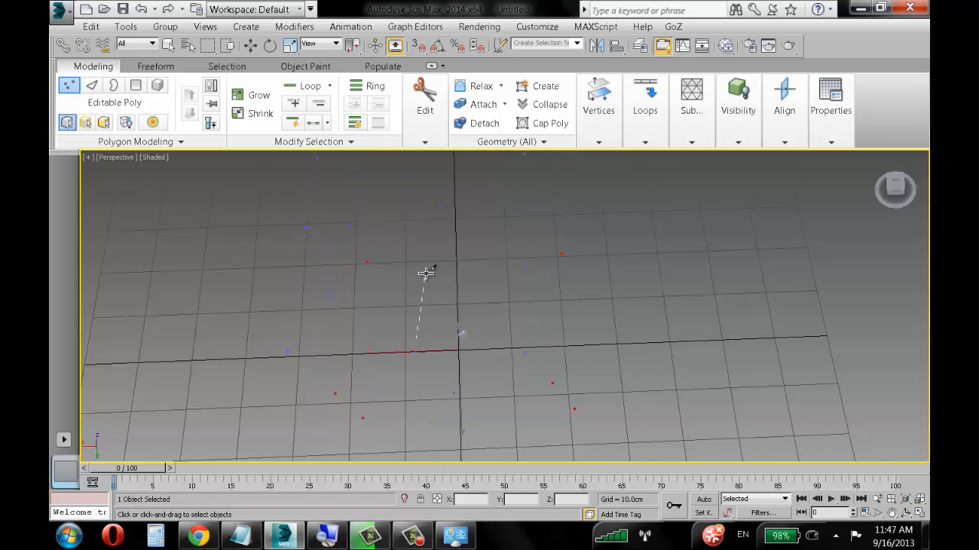
pyautogui.click(423, 277)
pyautogui.keyDown('alt'); pyautogui.moveTo(422, 278); pyautogui.dragTo(524, 284, button='middle'); pyautogui.keyUp('alt')
pyautogui.click(546, 292)
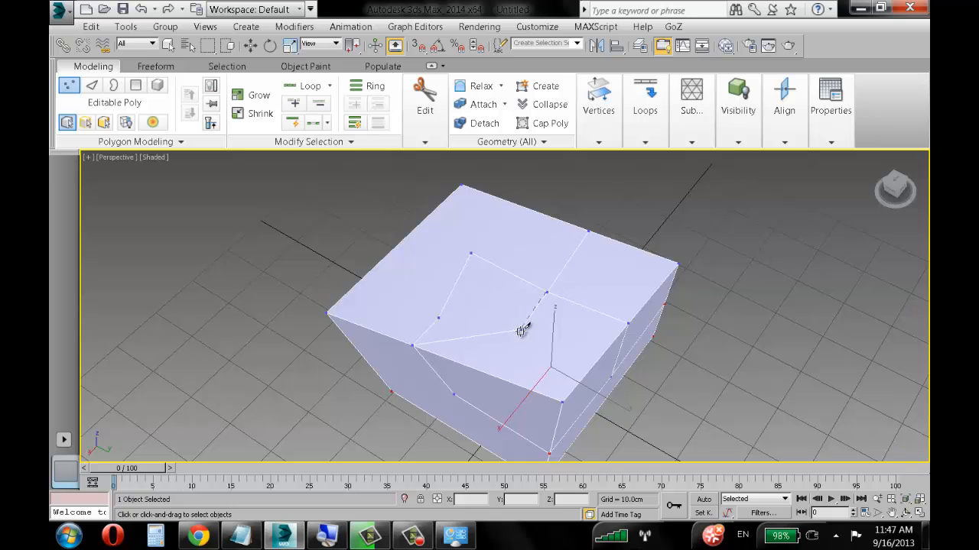
pyautogui.click(519, 333)
pyautogui.click(439, 317)
# - Cut edges from the zigzag through a new interior point to the corners at the top face's low end
pyautogui.keyDown('alt'); pyautogui.moveTo(523, 326); pyautogui.dragTo(496, 254, button='middle'); pyautogui.keyUp('alt')
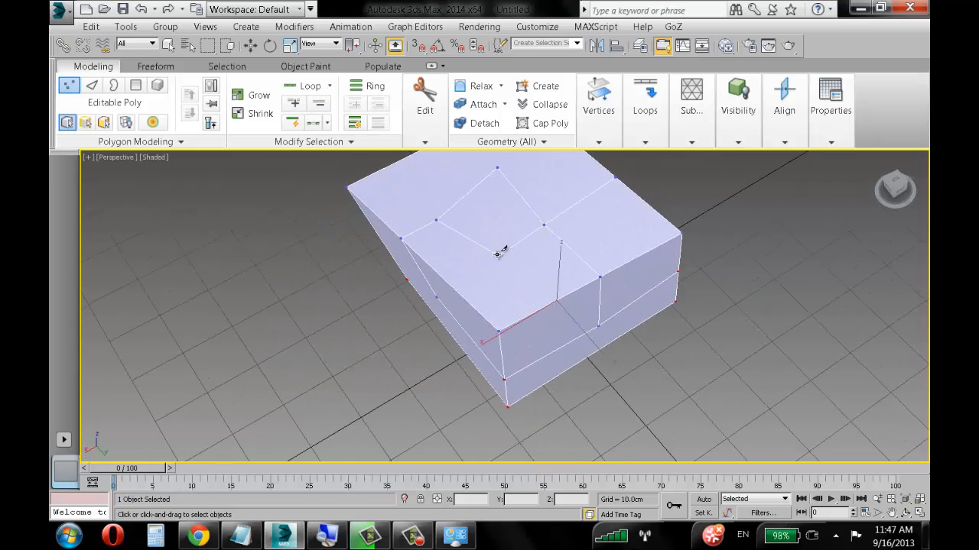
pyautogui.click(497, 254)
pyautogui.keyDown('alt'); pyautogui.moveTo(612, 306); pyautogui.dragTo(557, 322, button='middle'); pyautogui.keyUp('alt')
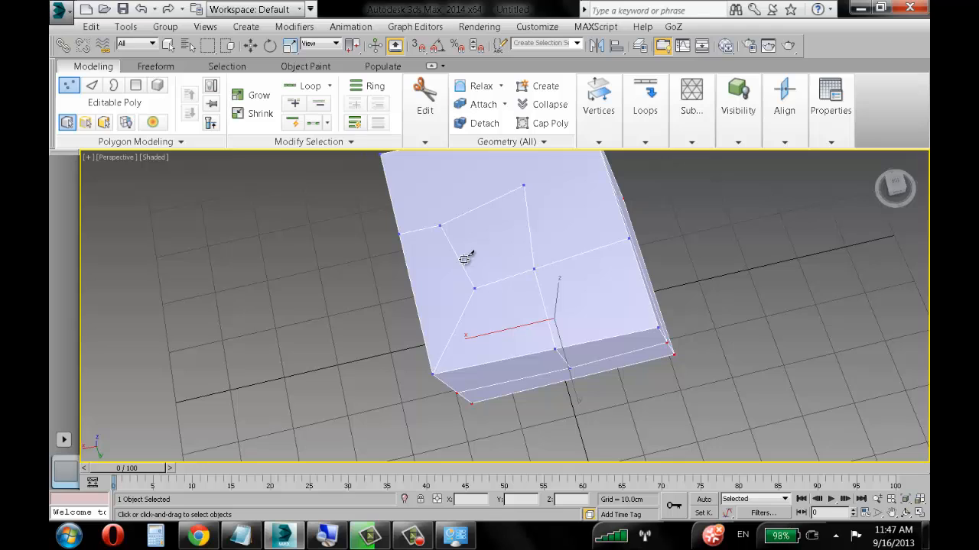
pyautogui.keyDown('alt'); pyautogui.moveTo(464, 260); pyautogui.dragTo(520, 213, button='middle'); pyautogui.keyUp('alt')
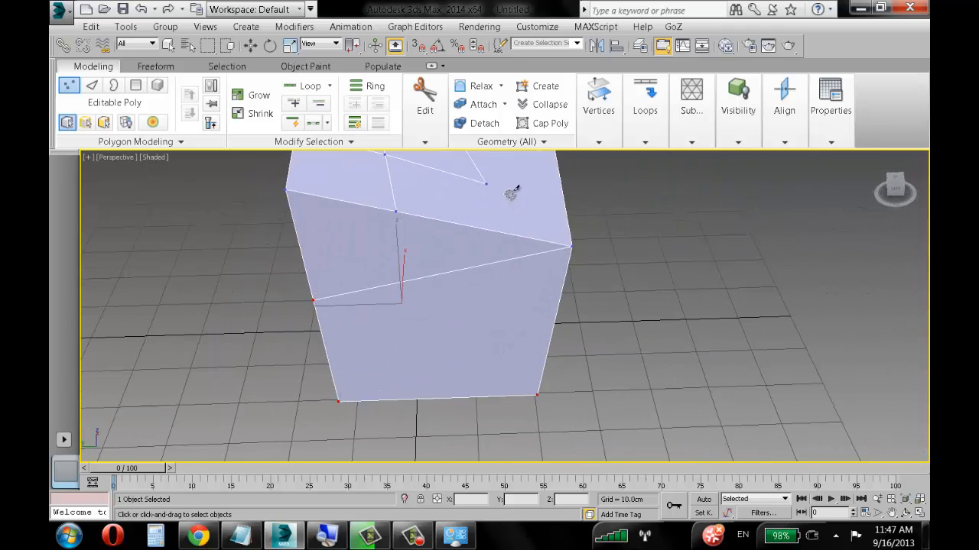
pyautogui.click(485, 184)
pyautogui.keyDown('alt'); pyautogui.moveTo(573, 245); pyautogui.dragTo(489, 282, button='middle'); pyautogui.keyUp('alt')
pyautogui.click(422, 317)
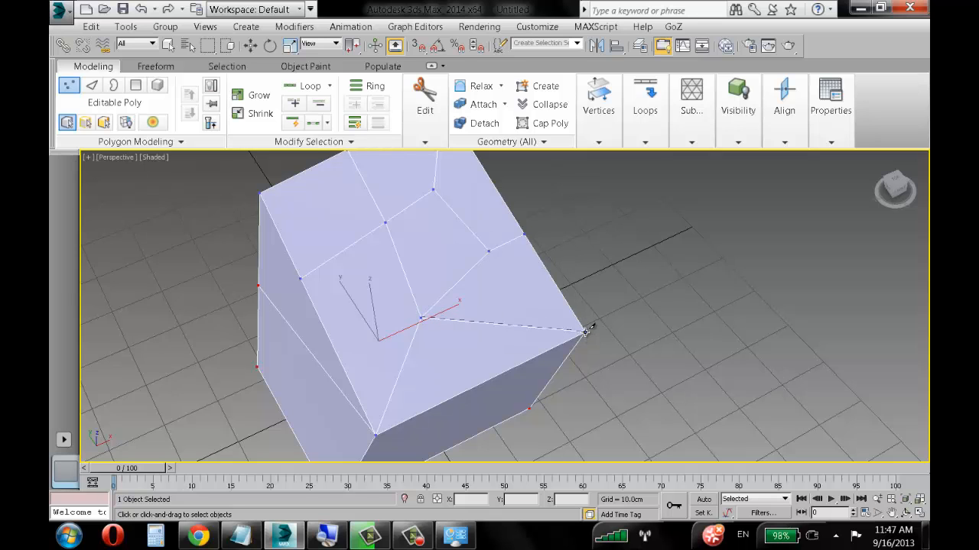
# - Cut an edge down the side face below the slope's low end, from its upper to its lower edge, and return to the Move tool
pyautogui.keyDown('alt'); pyautogui.moveTo(638, 320); pyautogui.dragTo(456, 263, button='middle'); pyautogui.keyUp('alt')
pyautogui.click(455, 264)
pyautogui.click(441, 393)
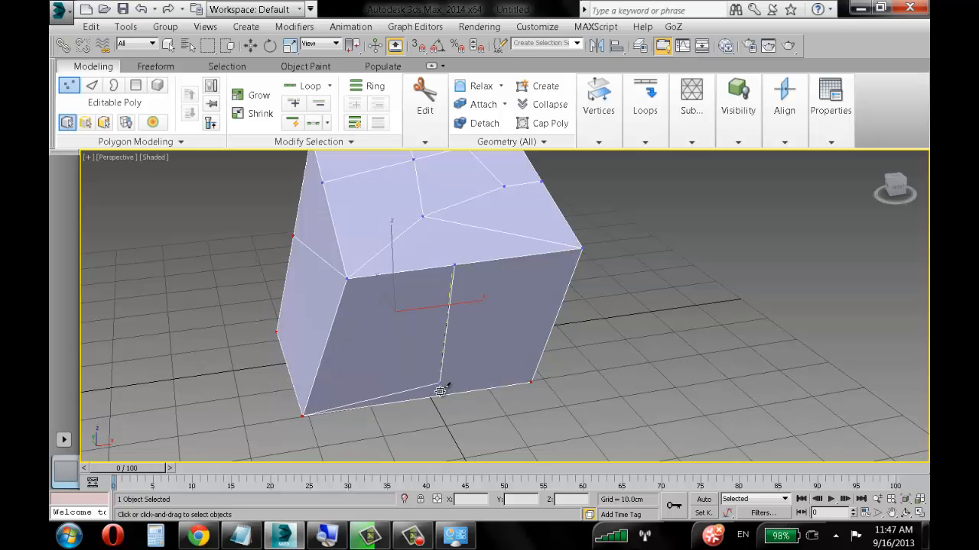
pyautogui.press('w')
pyautogui.keyDown('alt'); pyautogui.moveTo(671, 320); pyautogui.dragTo(559, 305, button='middle'); pyautogui.keyUp('alt')
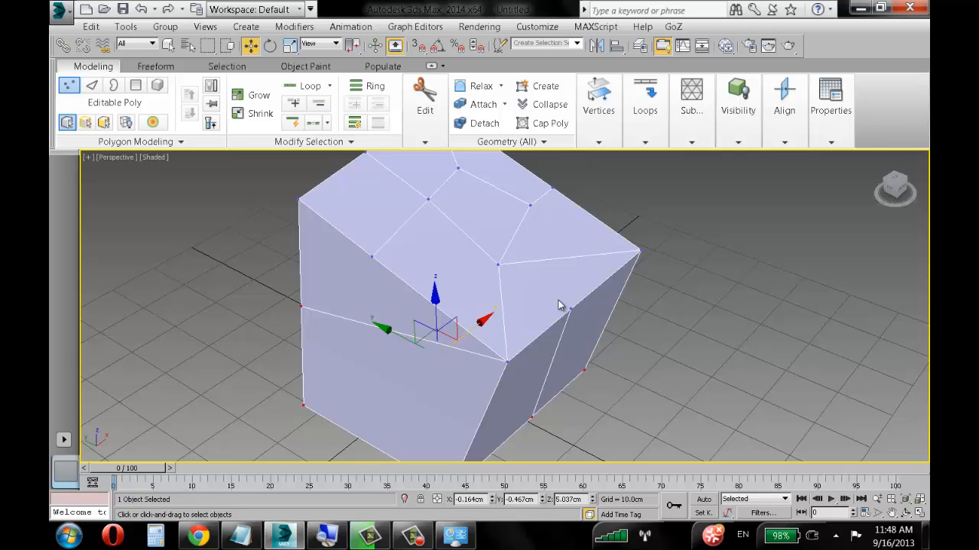
pyautogui.click(414, 535)
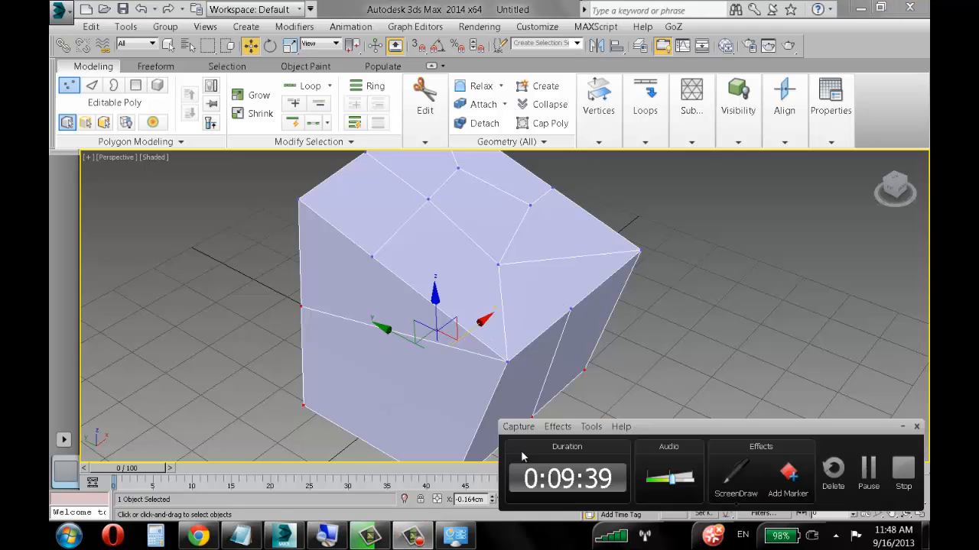